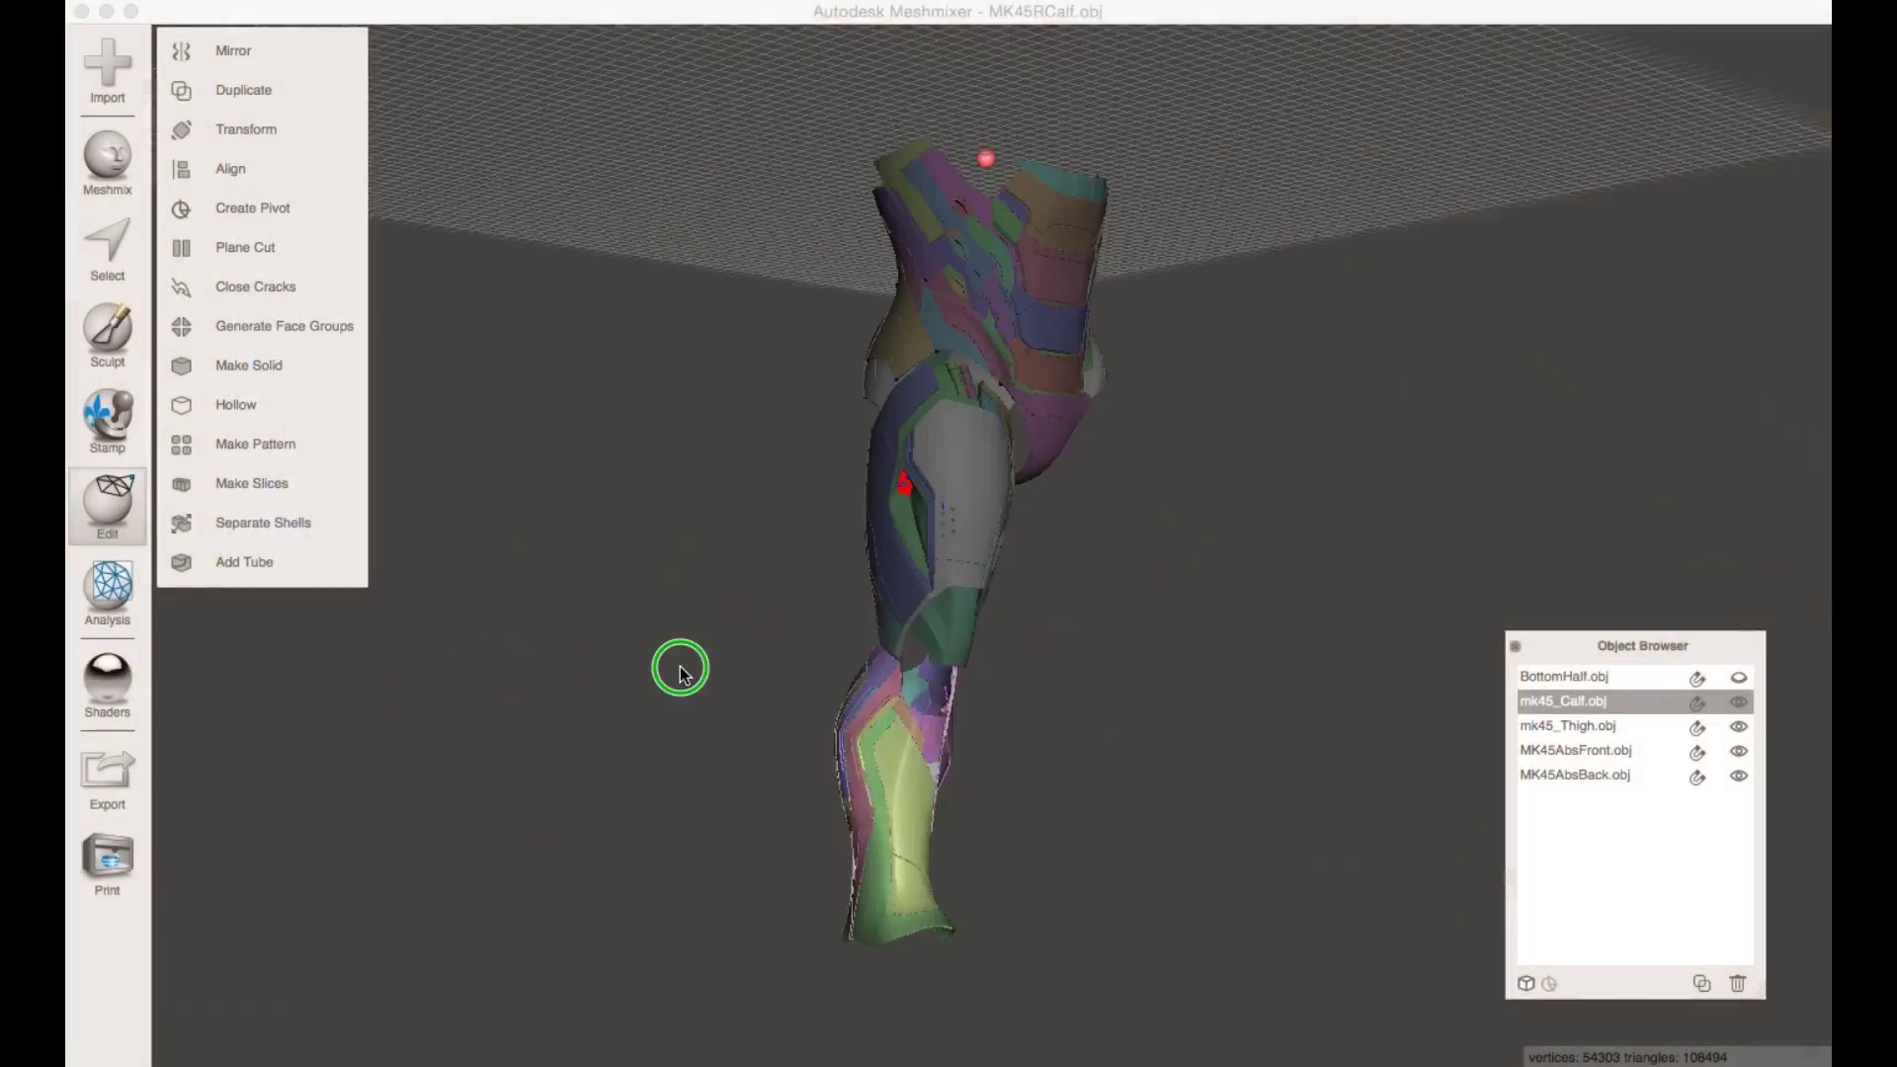
- Examine the torso and leg armor, and compare it with the printer's build volume in the print preview
right_click_drag(680, 672, 744, 751)
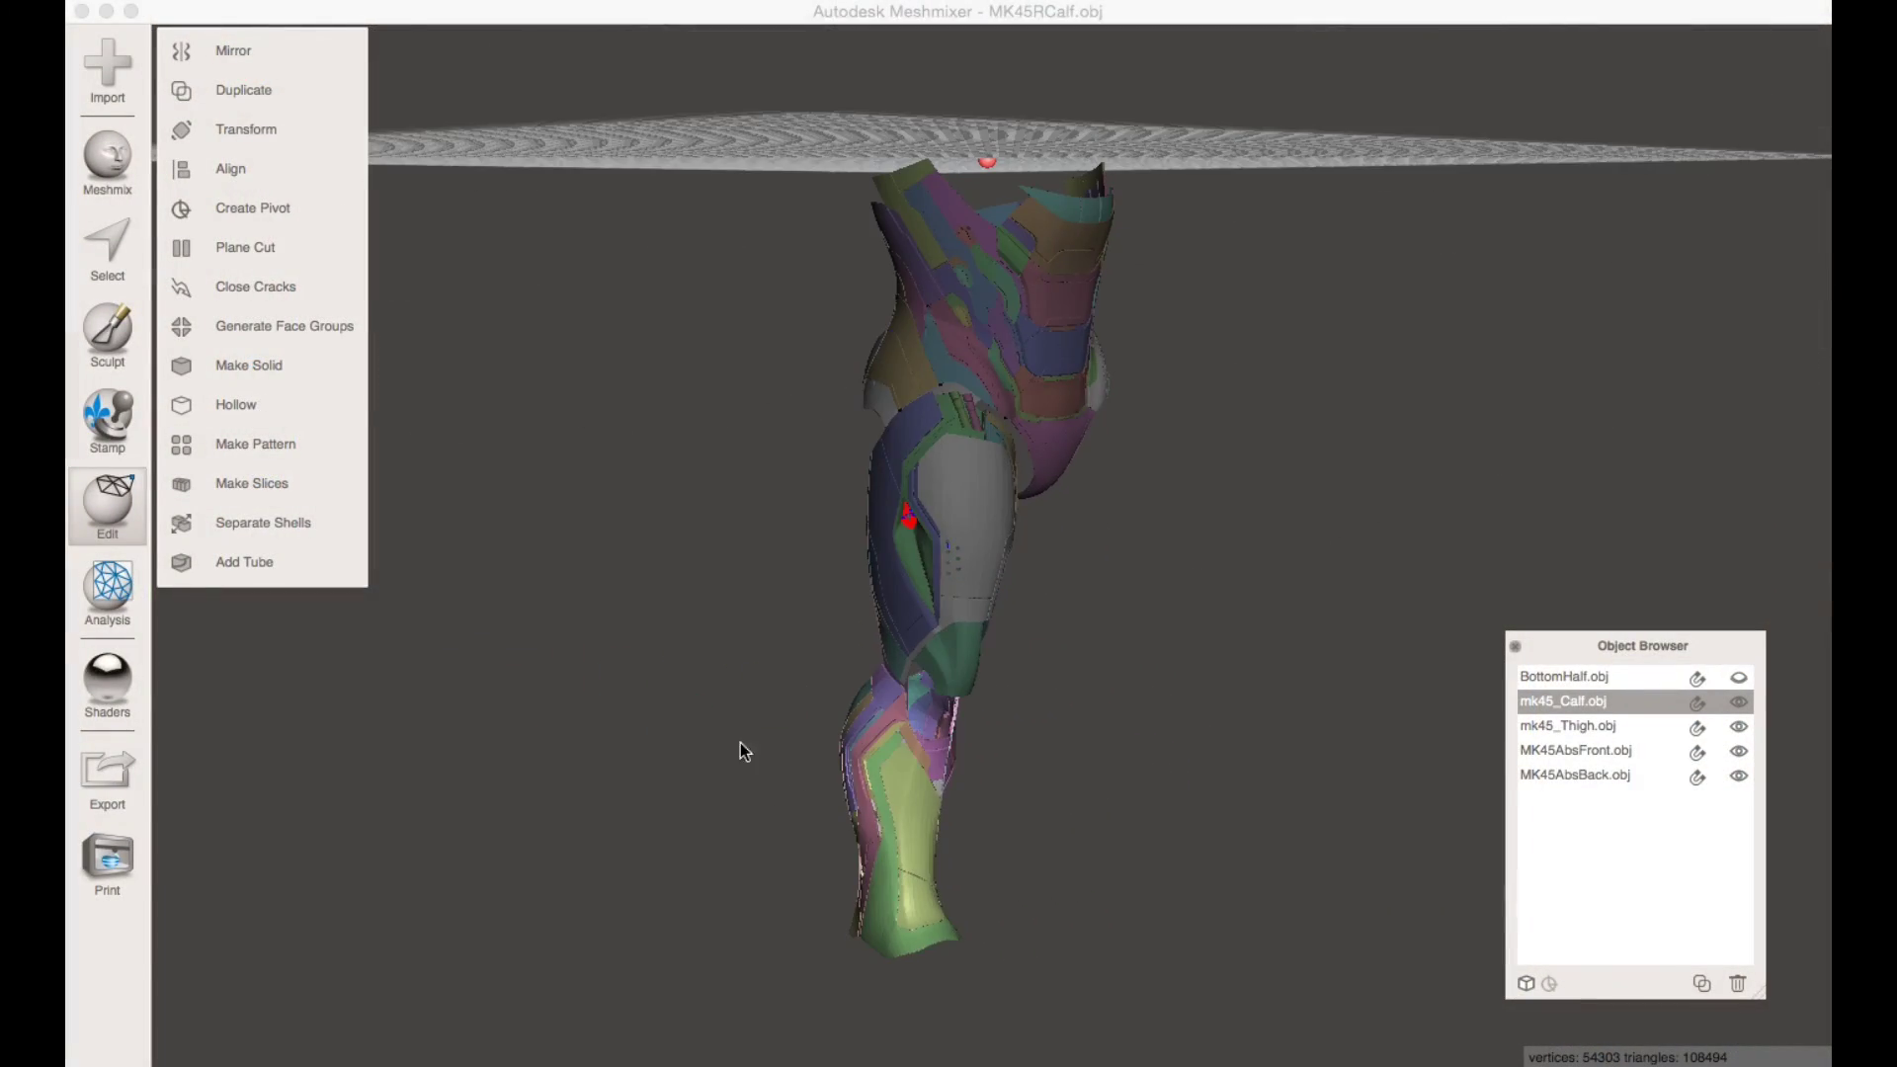
left_click(932, 530)
right_click_drag(1004, 393, 871, 748)
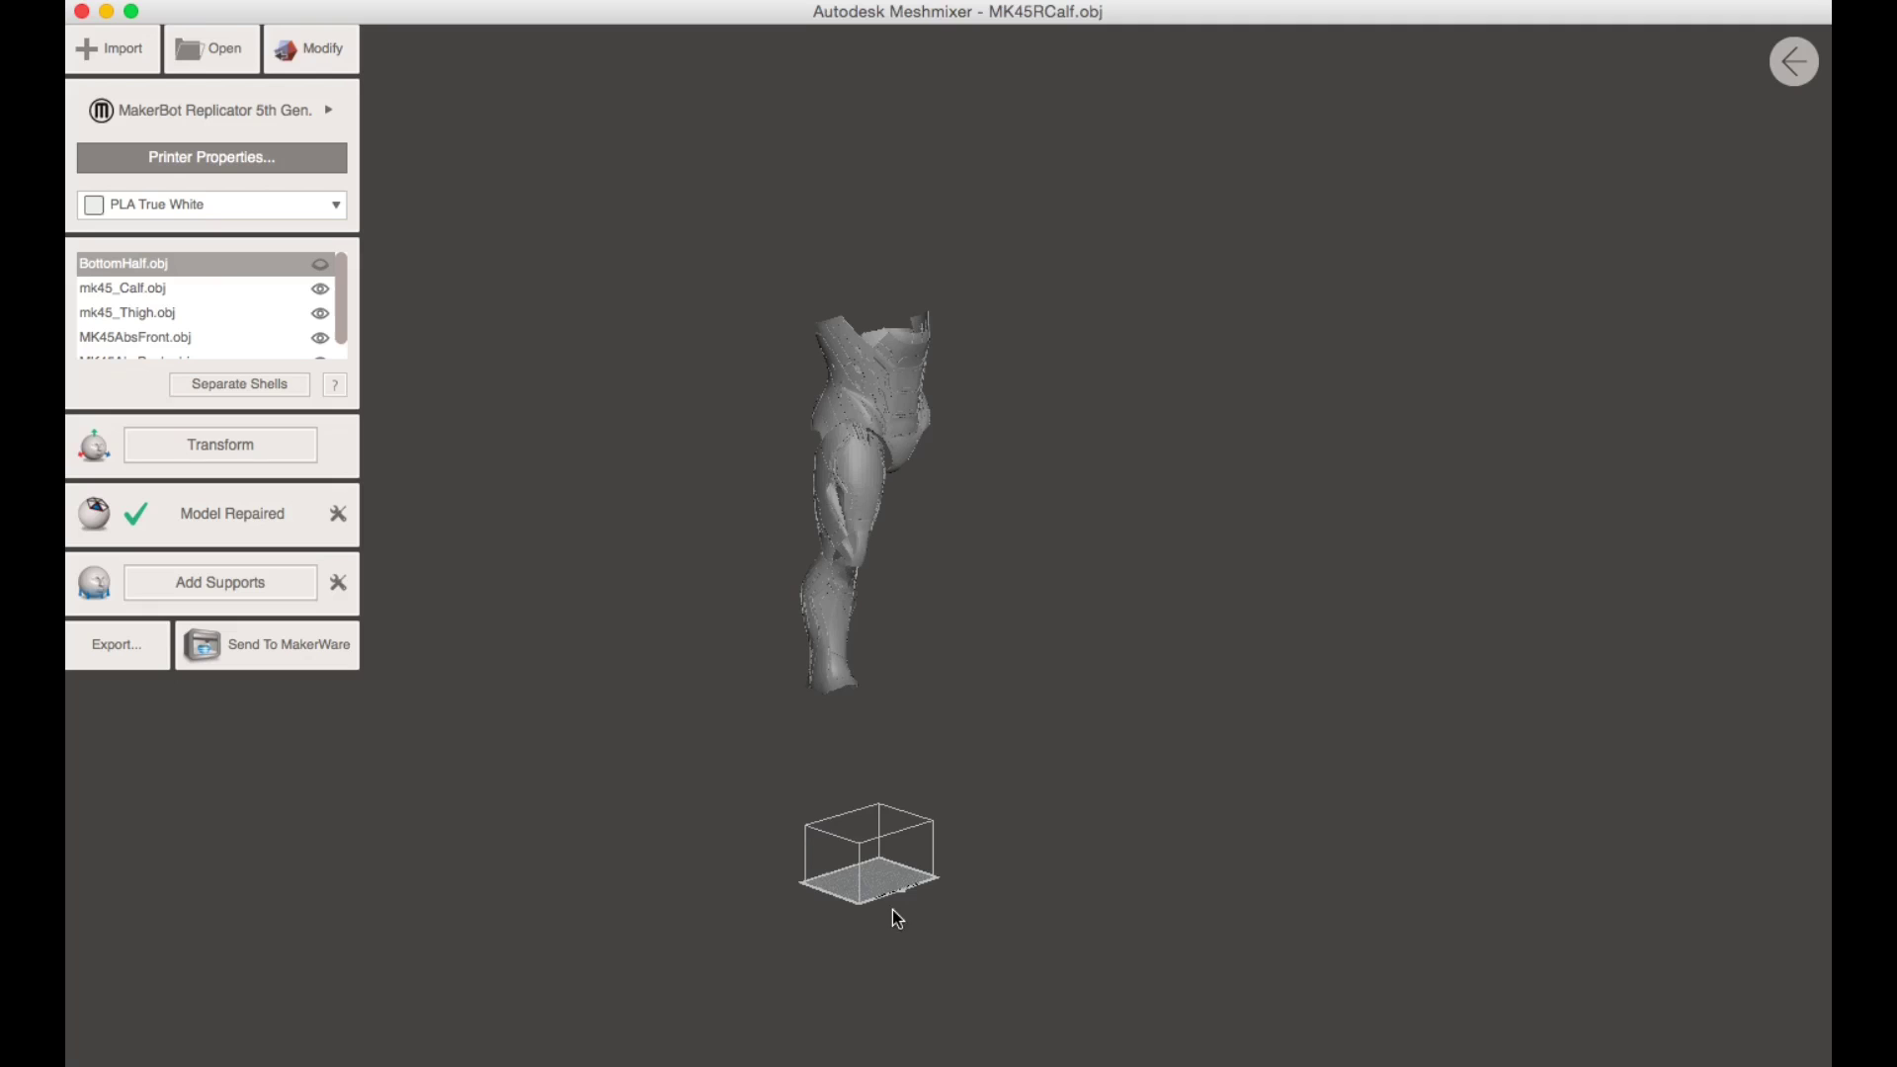
middle_click_drag(893, 909, 593, 491)
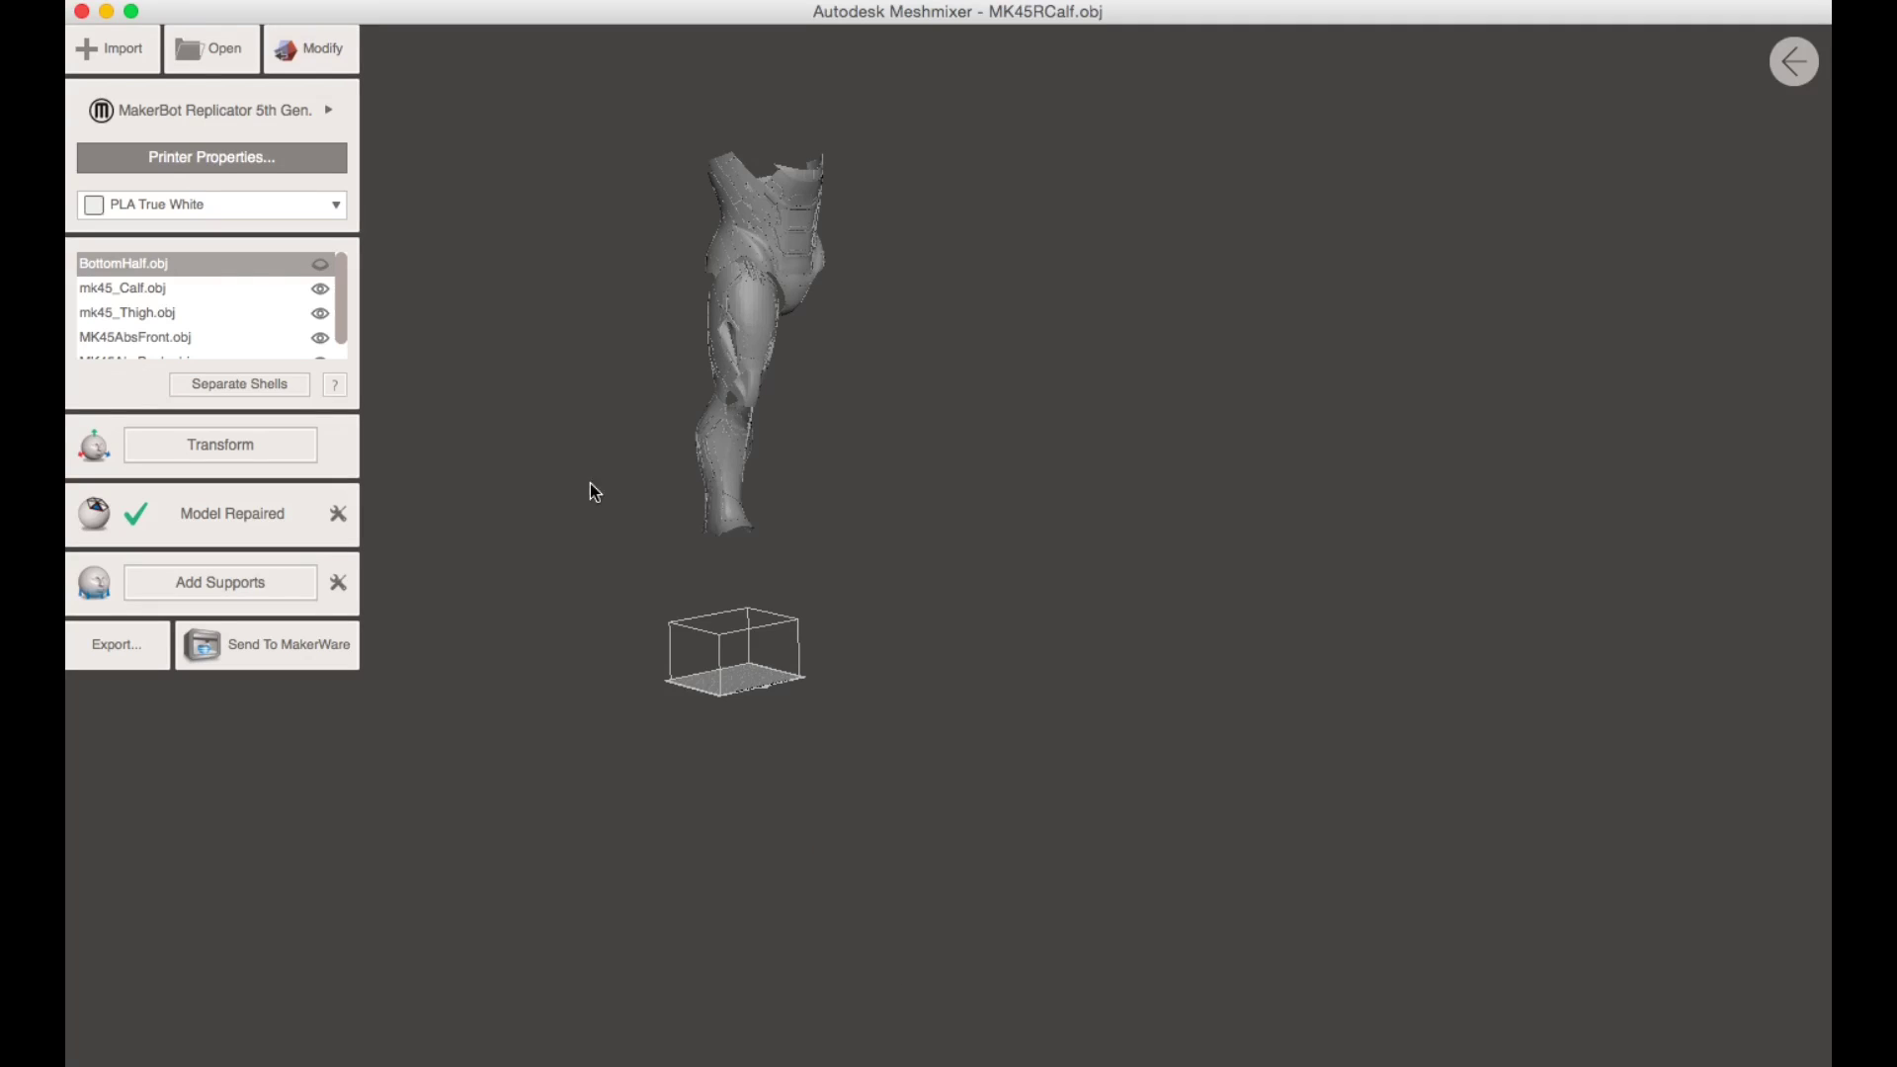
- Look through the list of available printers, and leave the print preview discarding its changes
left_click(314, 111)
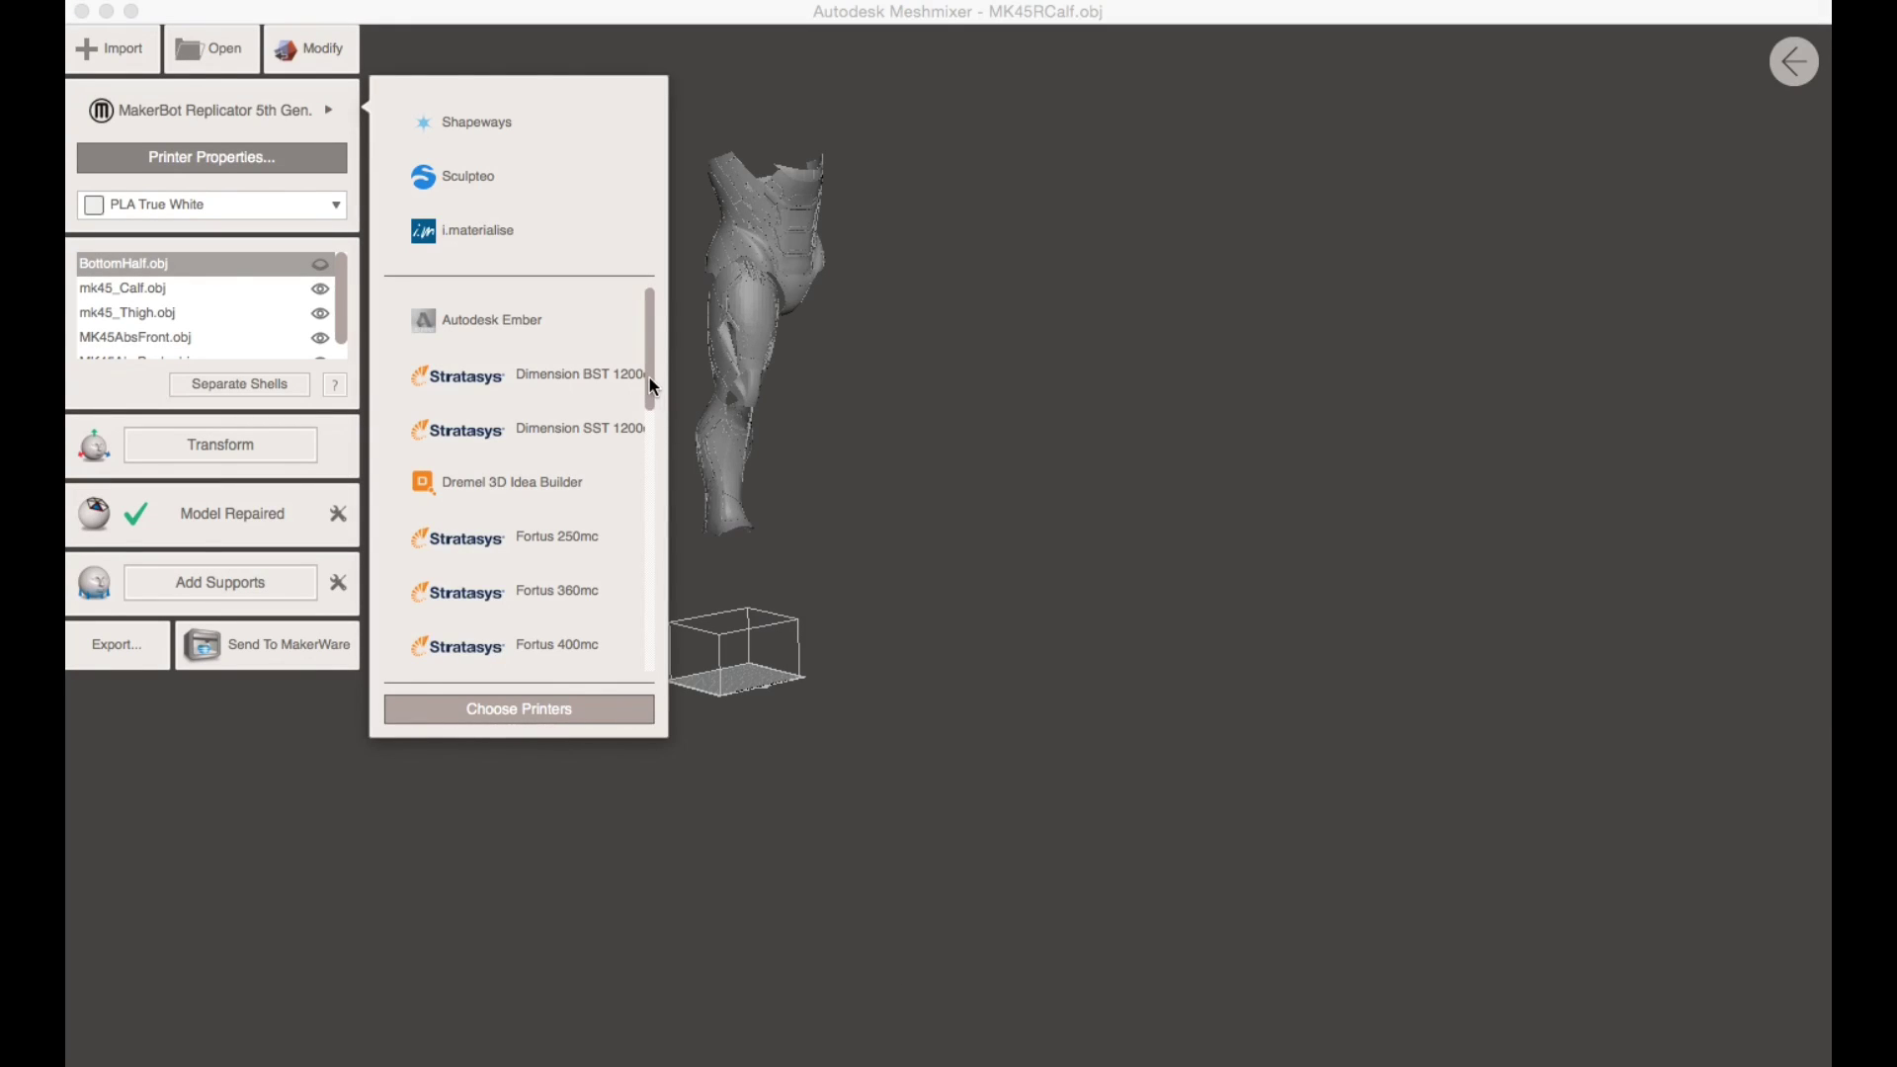
left_click_drag(652, 386, 645, 499)
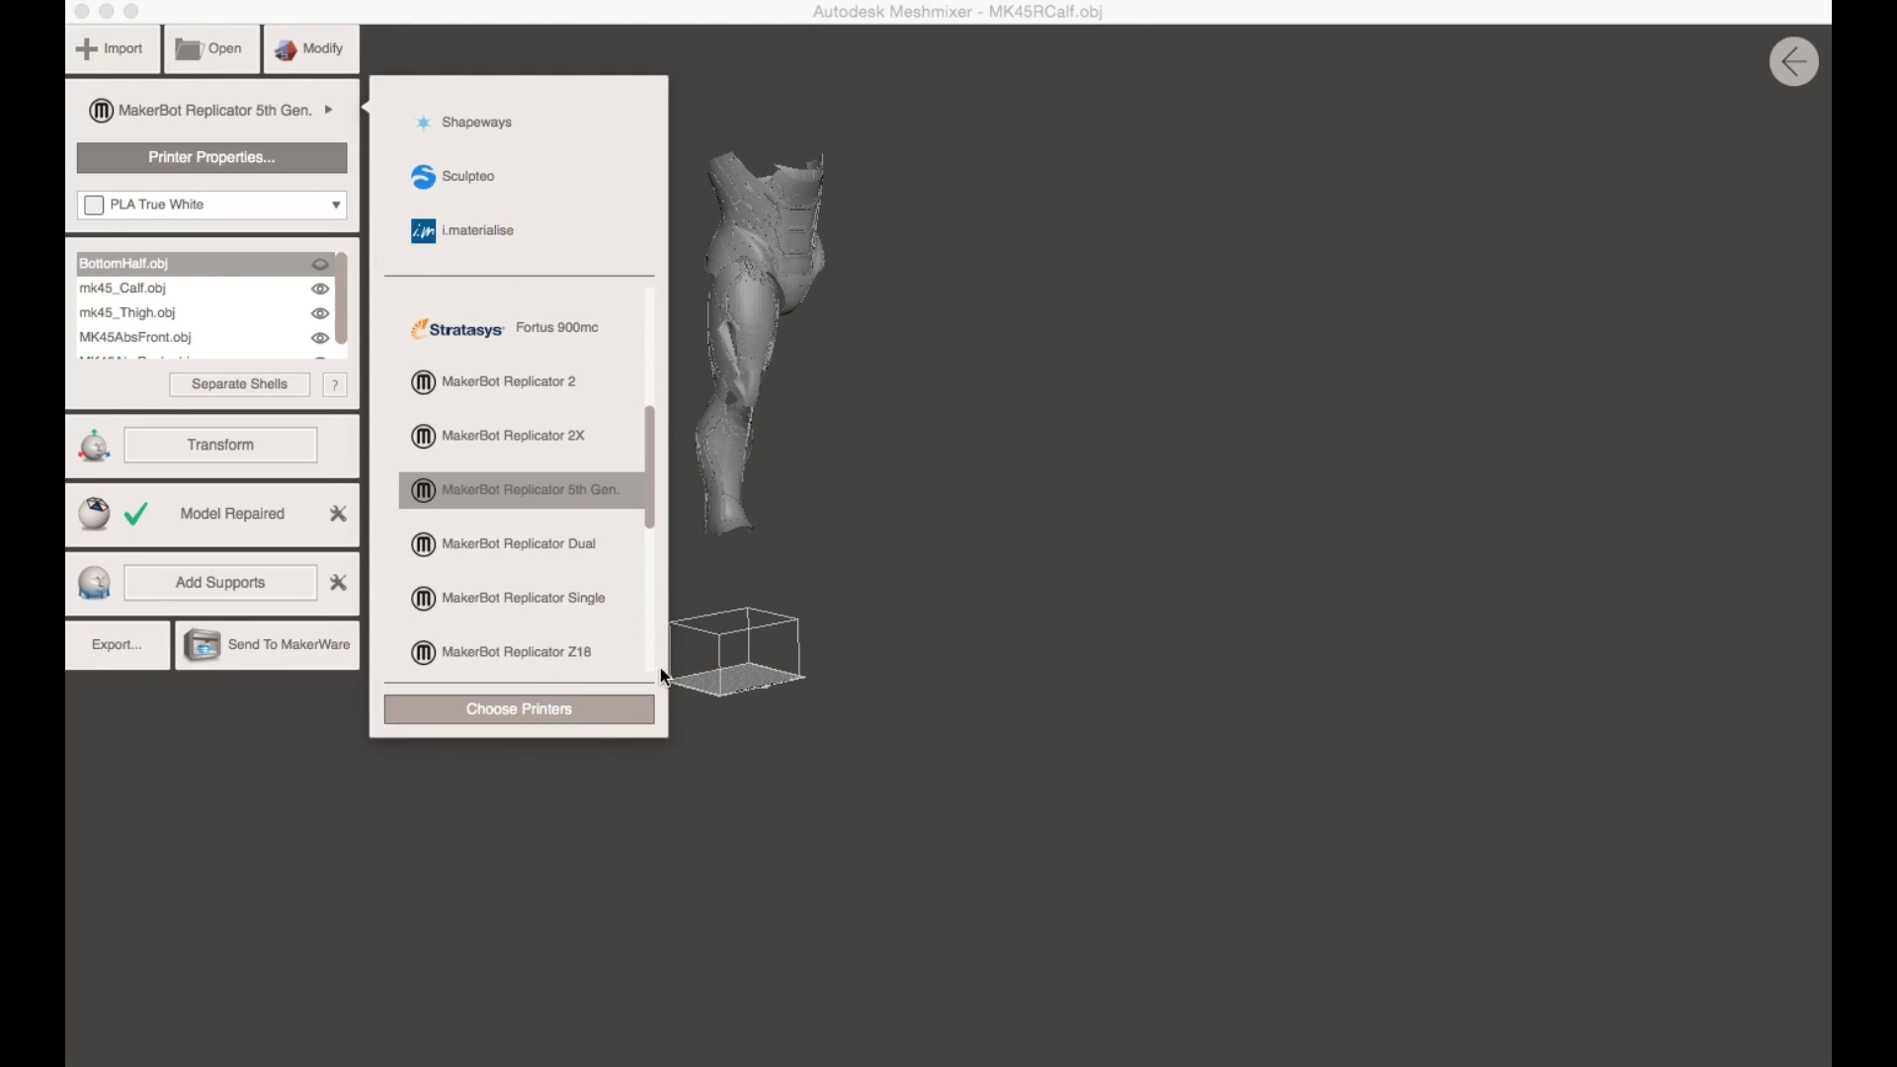
left_click(923, 600)
left_click(1792, 63)
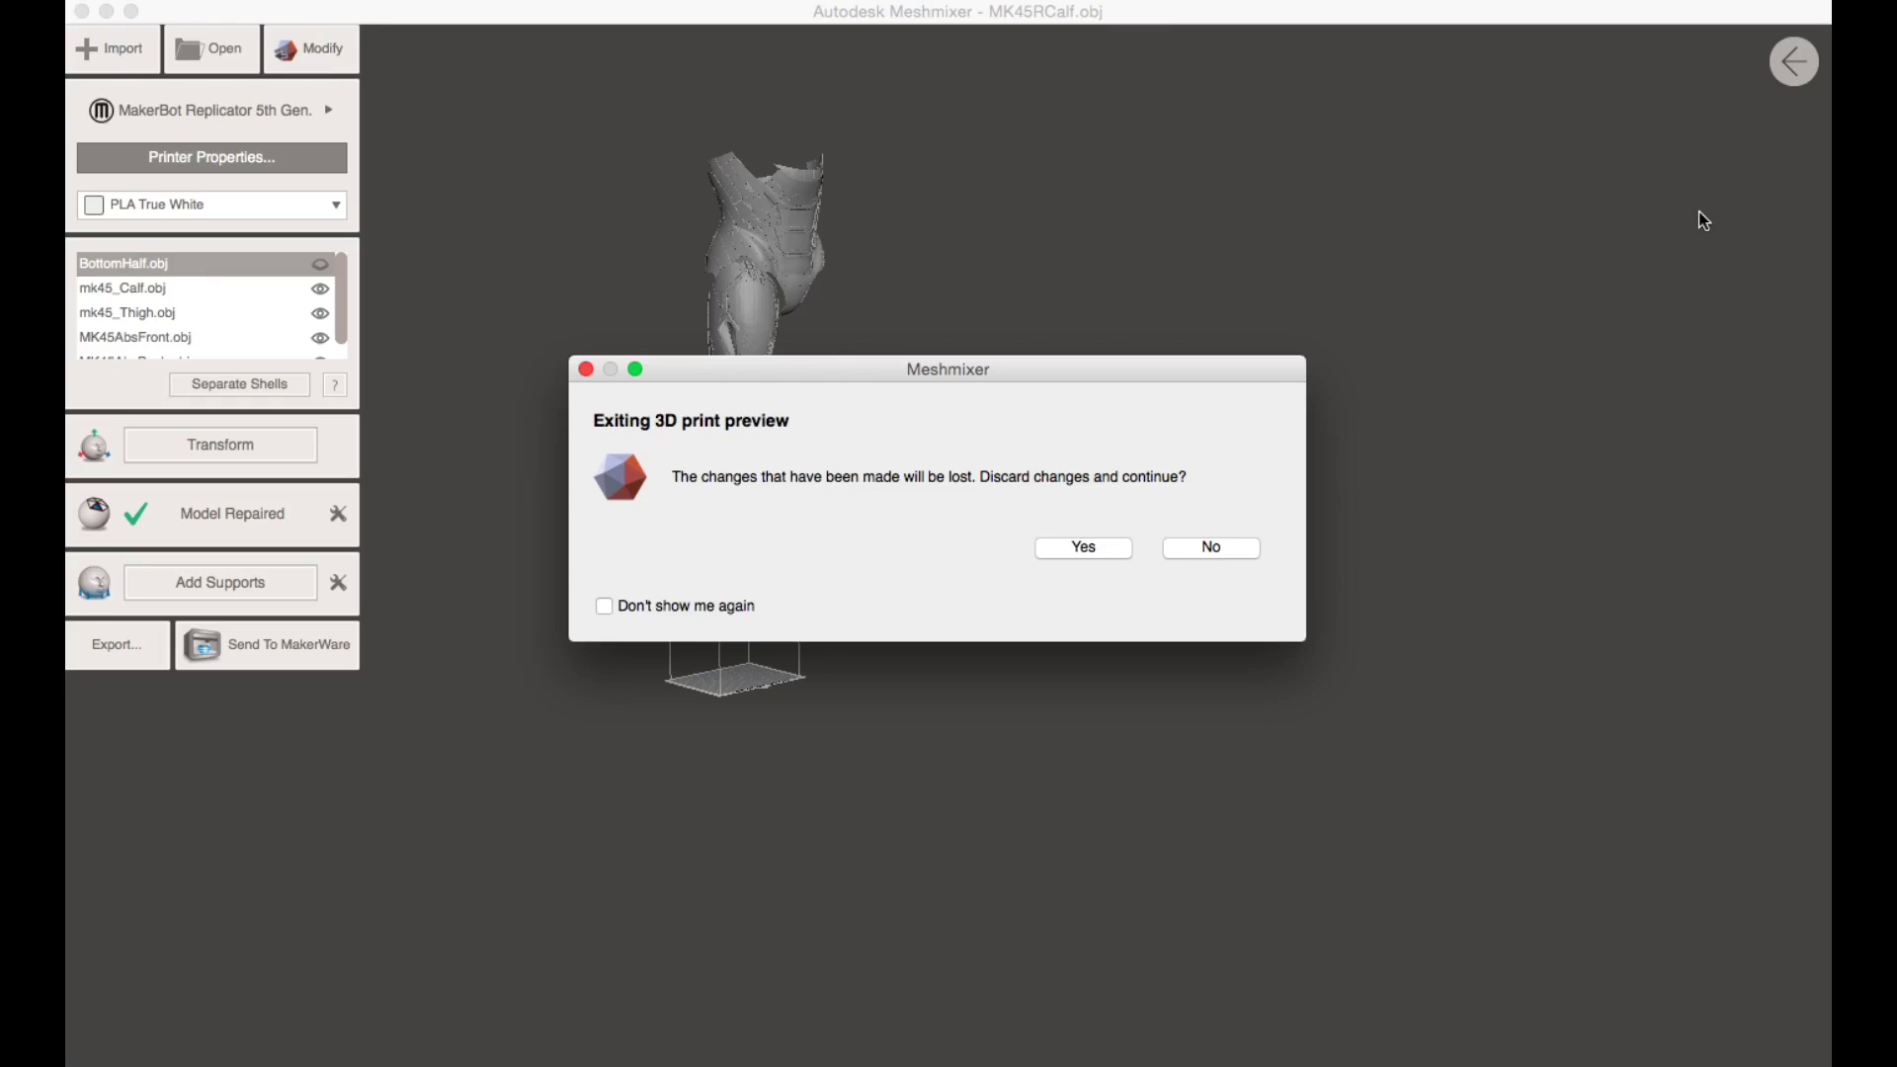
left_click(1083, 548)
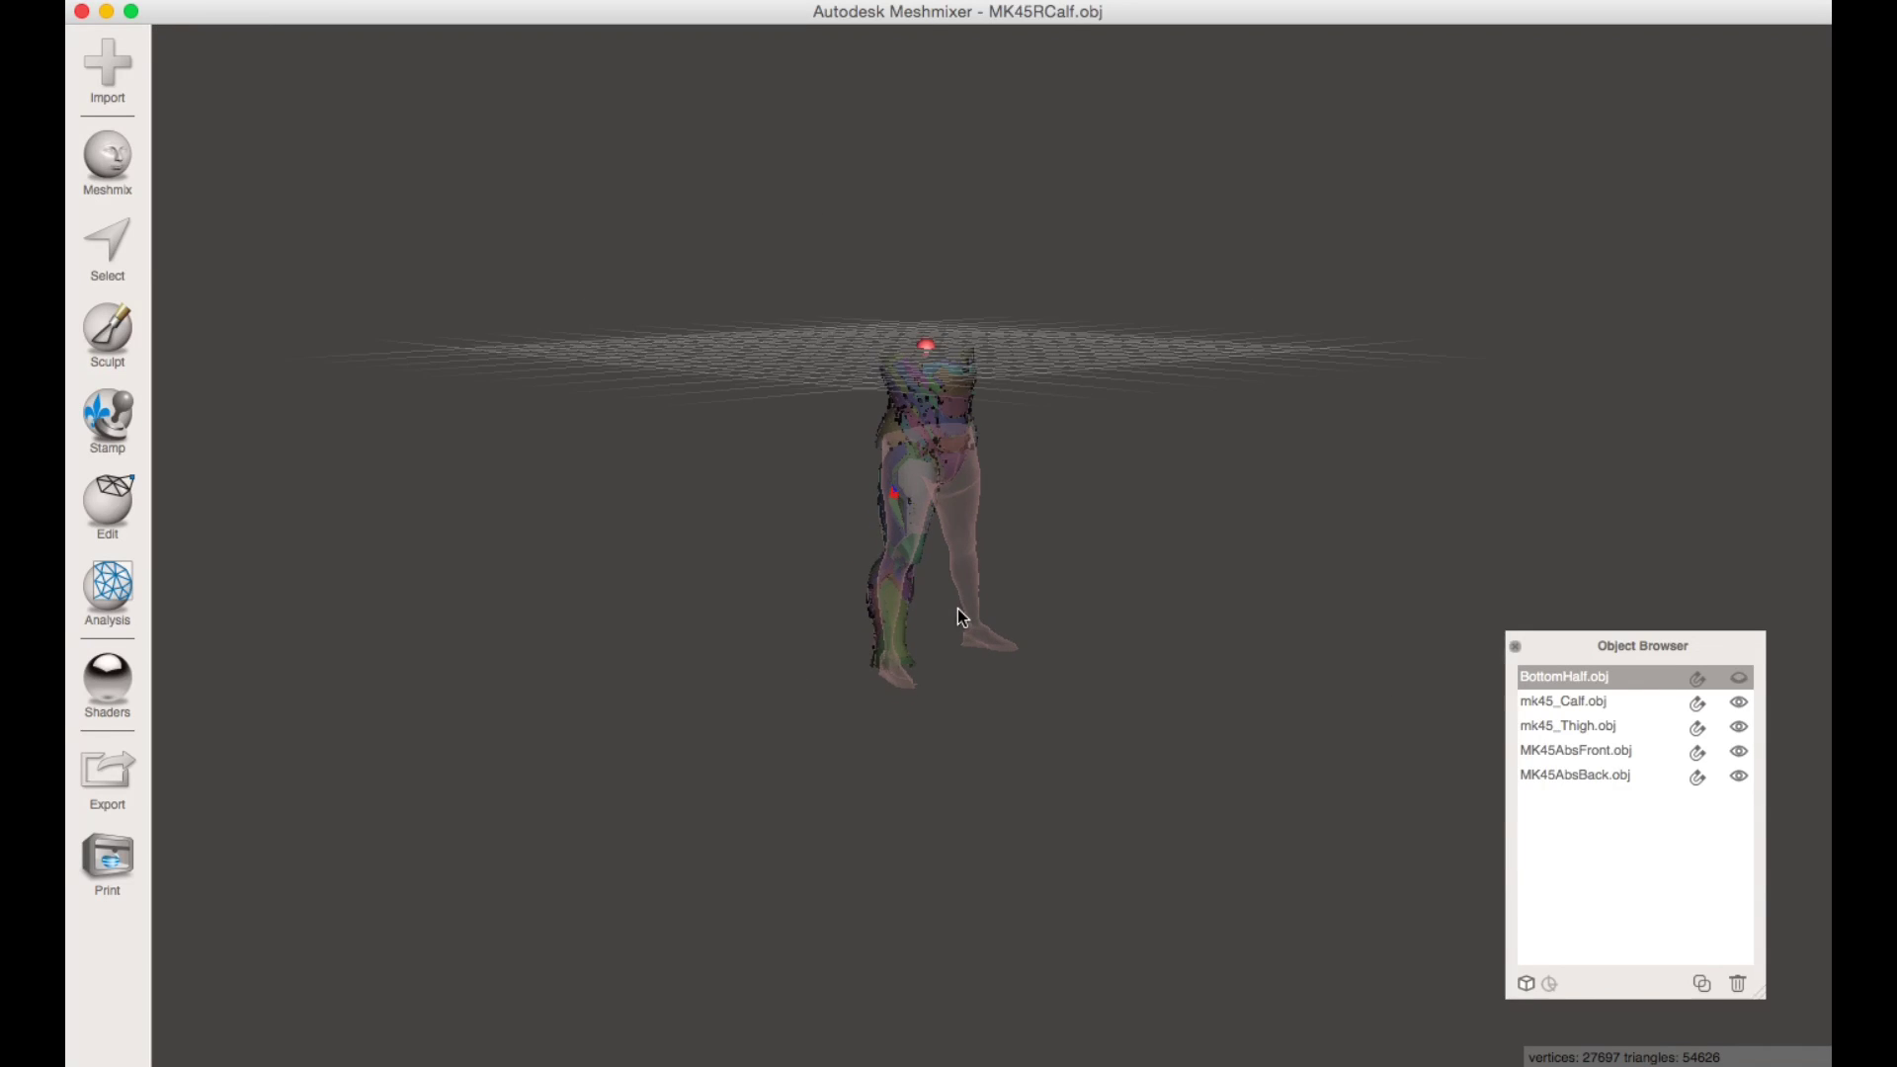
- Show the BottomHalf.obj body scan inside the armor and view the leg pieces around it
scroll(958, 610, "up", 10)
middle_click_drag(1069, 606, 1136, 632)
left_click(1738, 678)
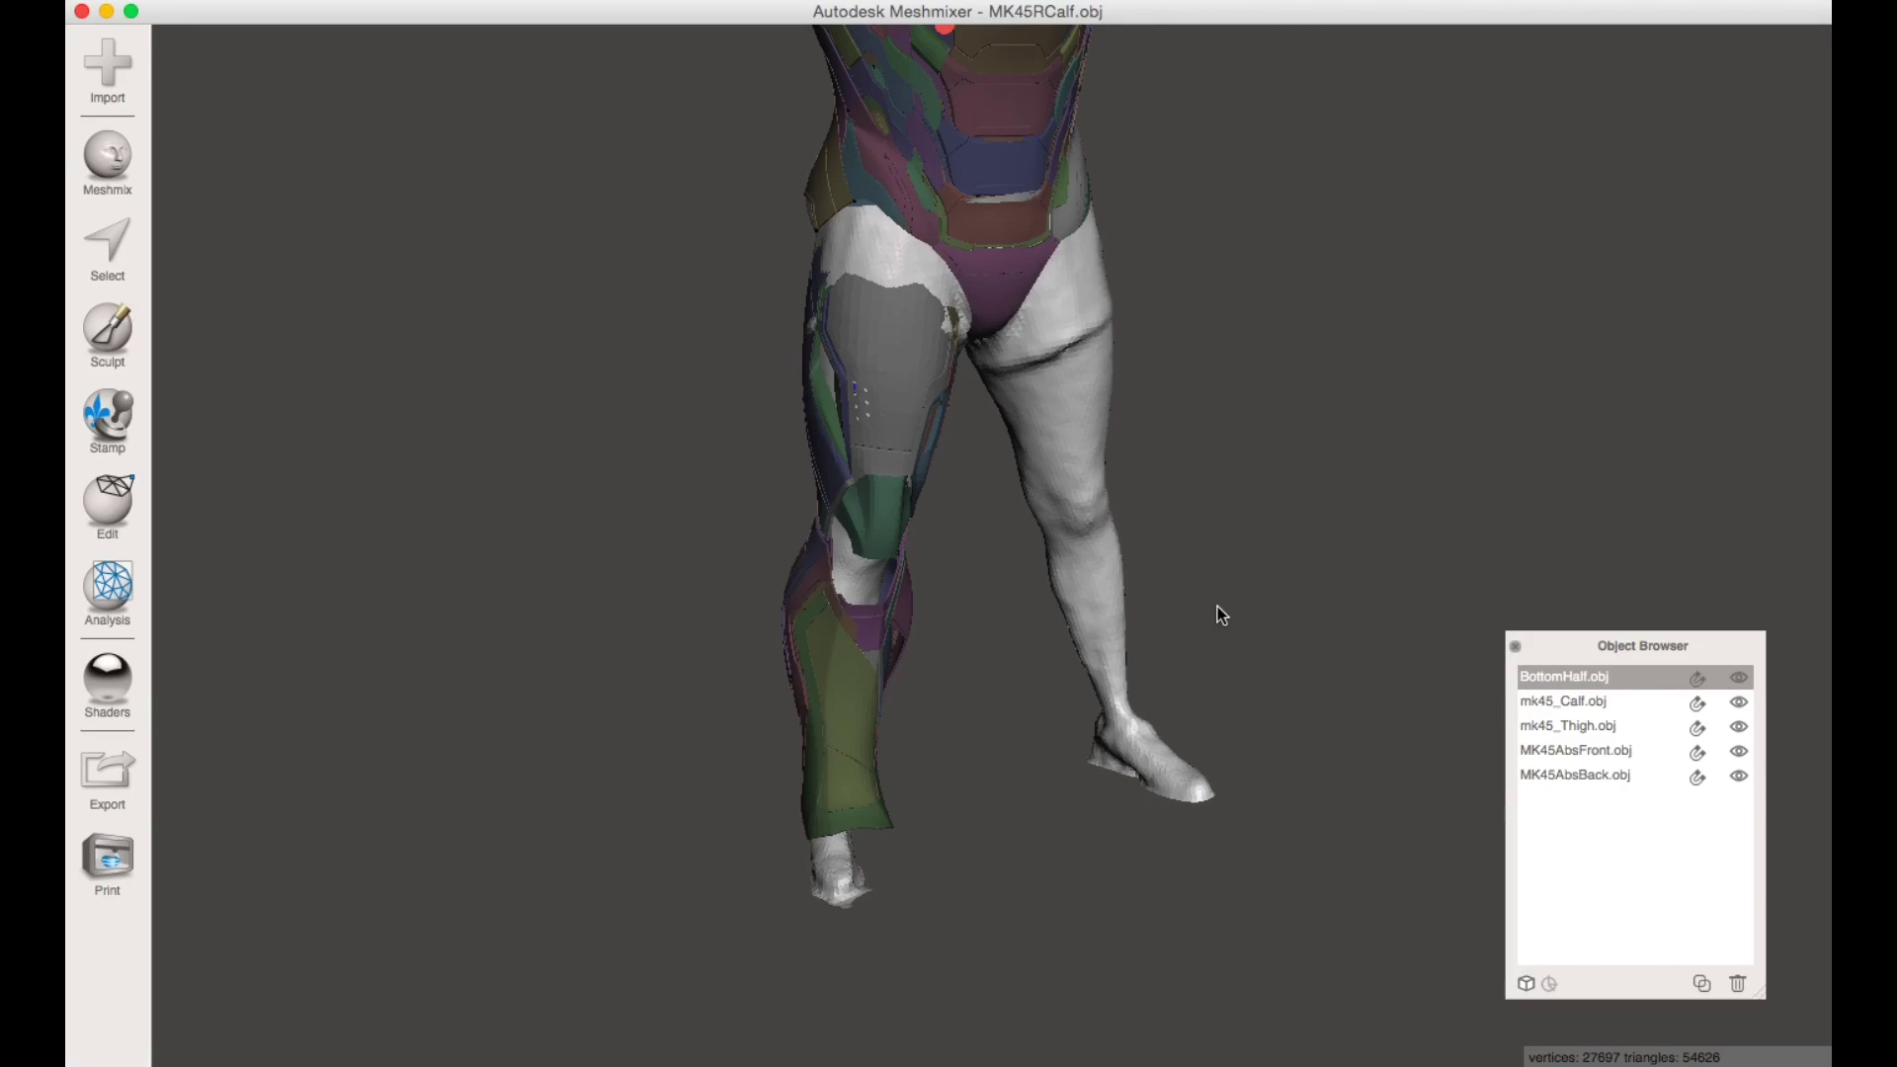
right_click_drag(1062, 598, 731, 518)
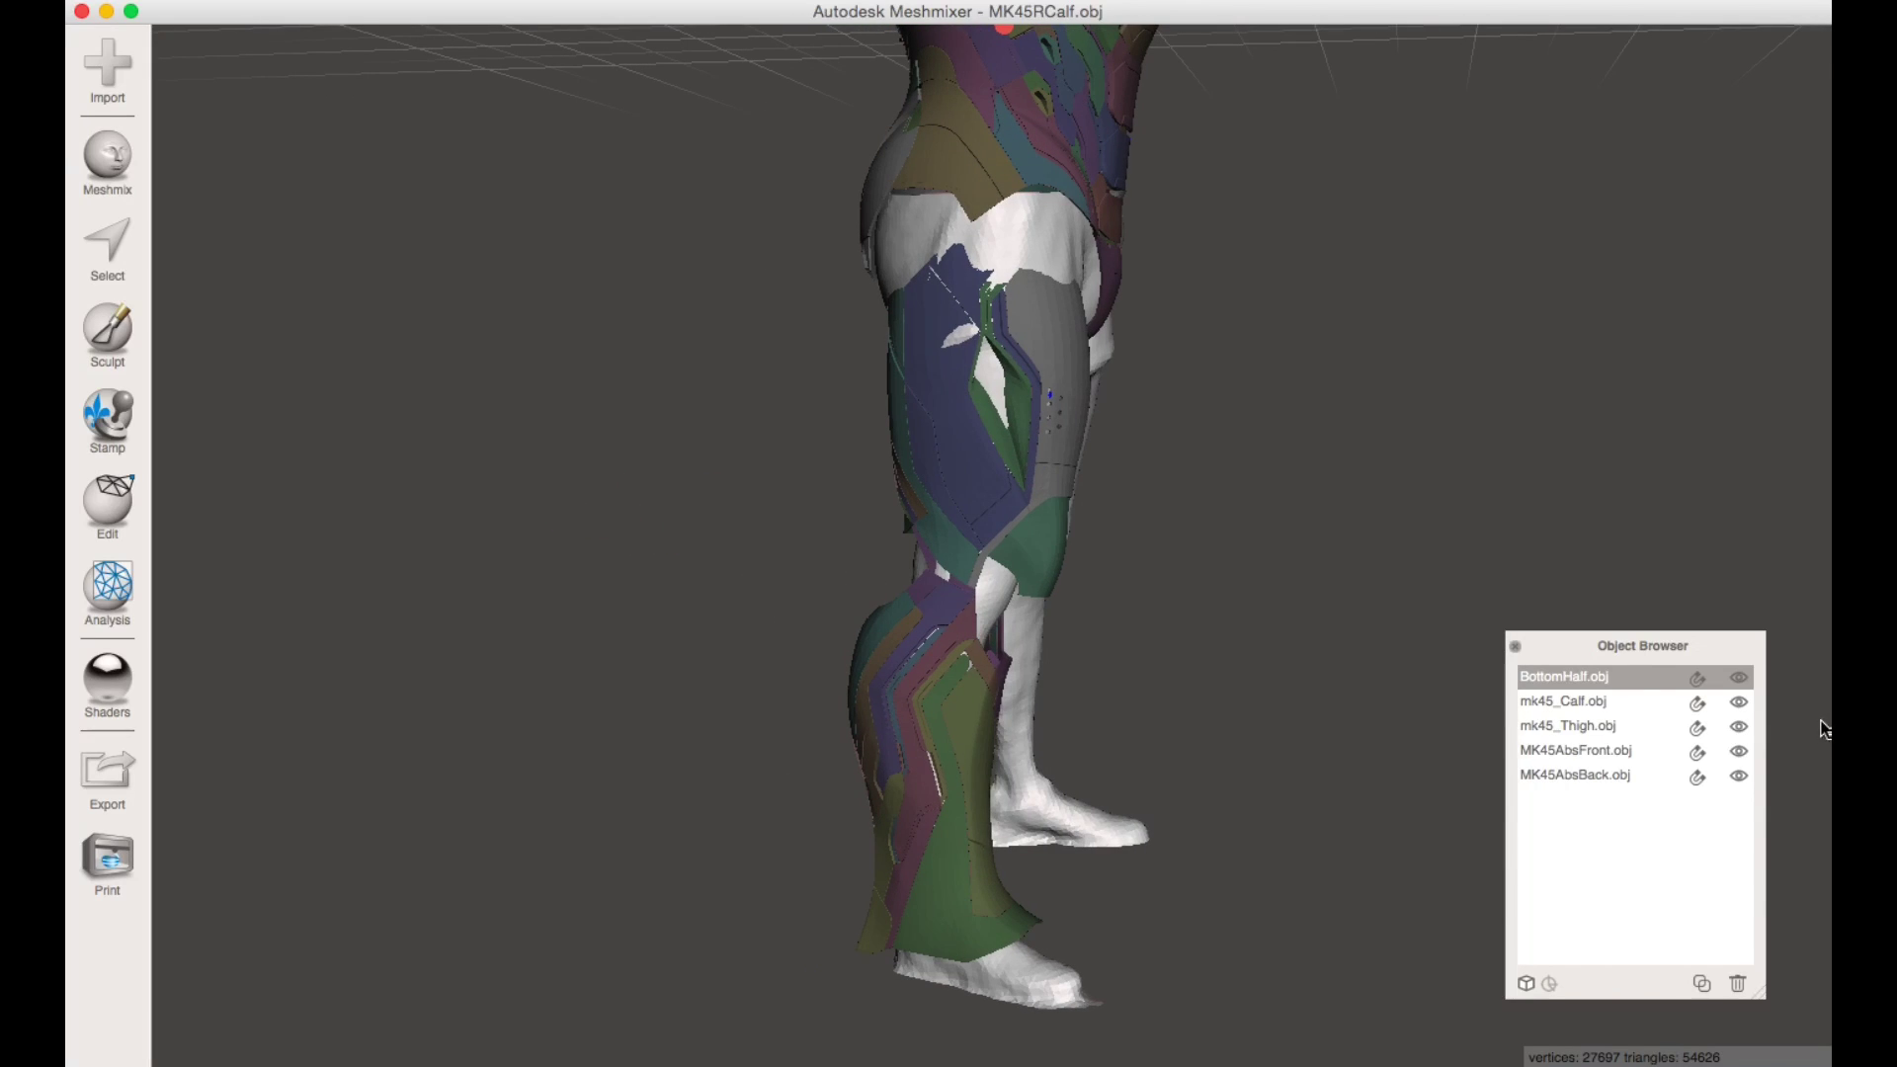
- Hide BottomHalf.obj to view the leg armor over its ghosted outline, and show it again
left_click(1742, 681)
right_click_drag(1080, 658, 1278, 649)
right_click_drag(709, 704, 851, 741)
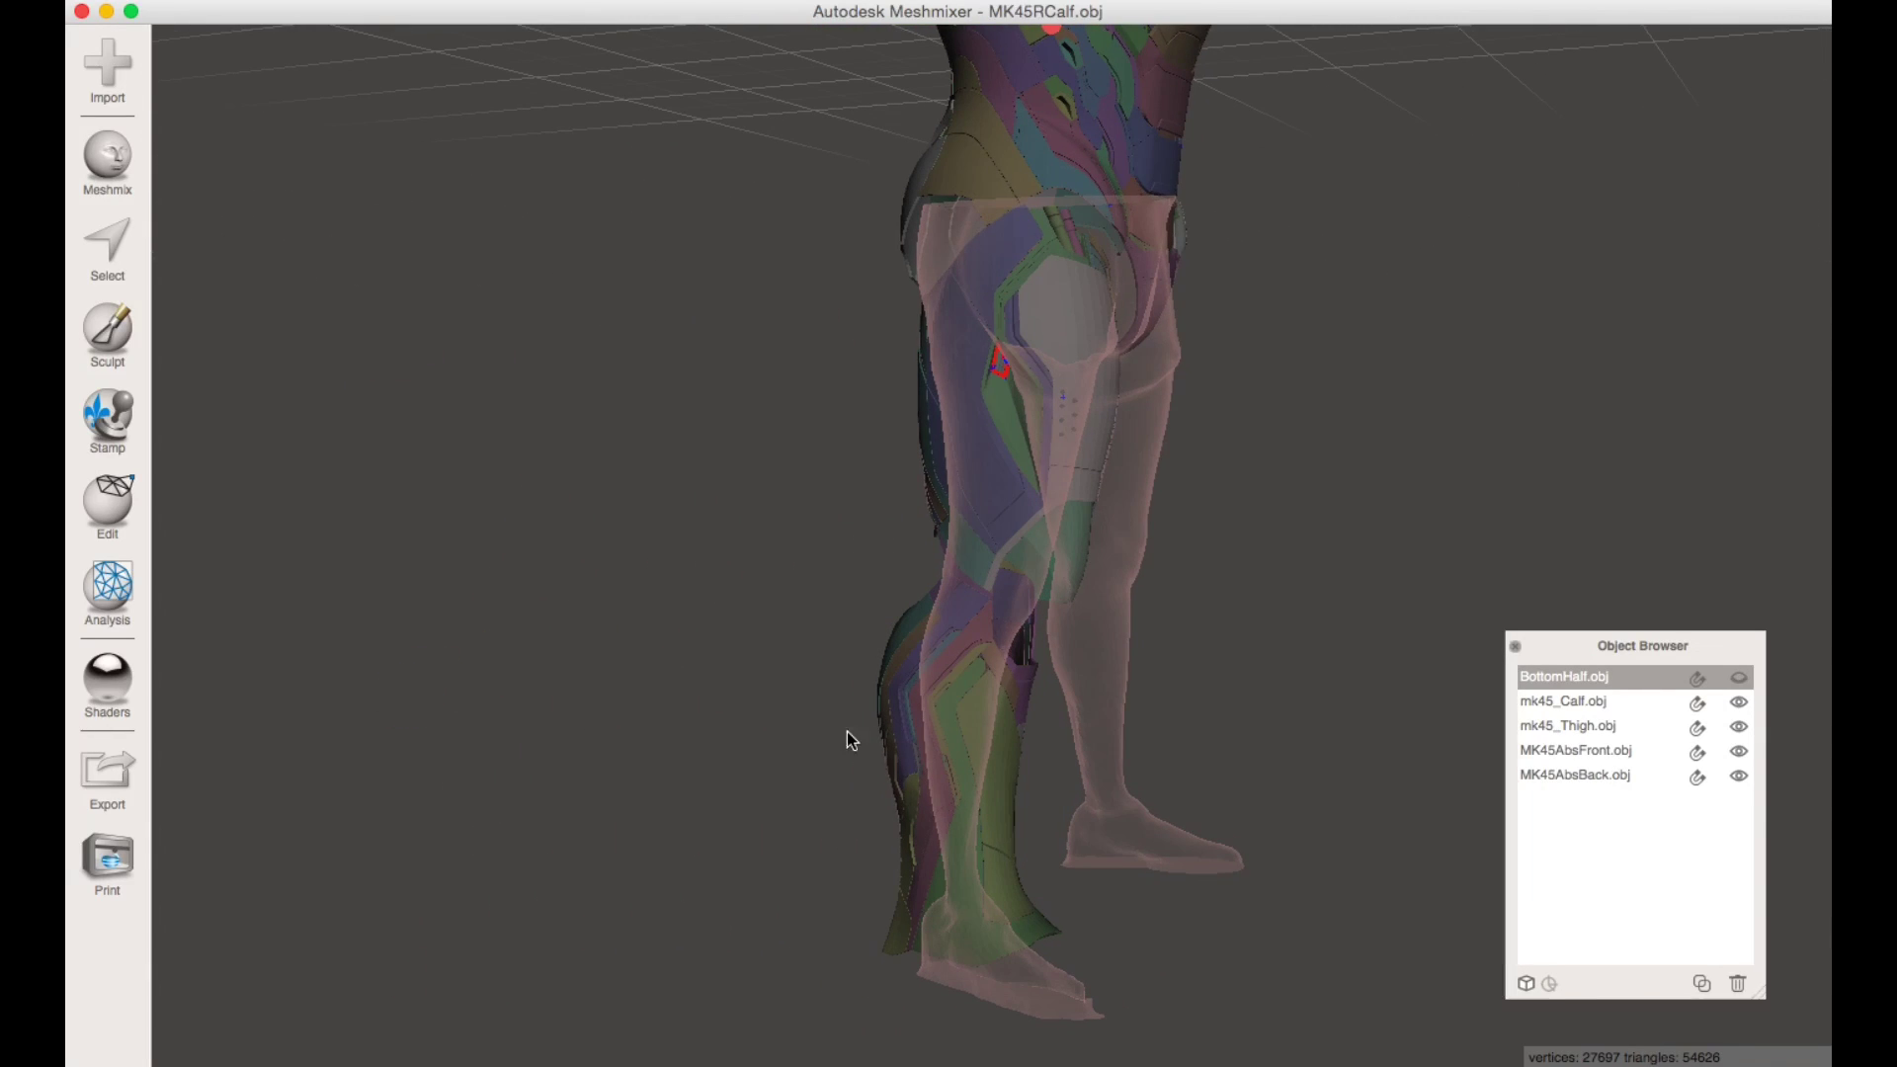
left_click(1736, 684)
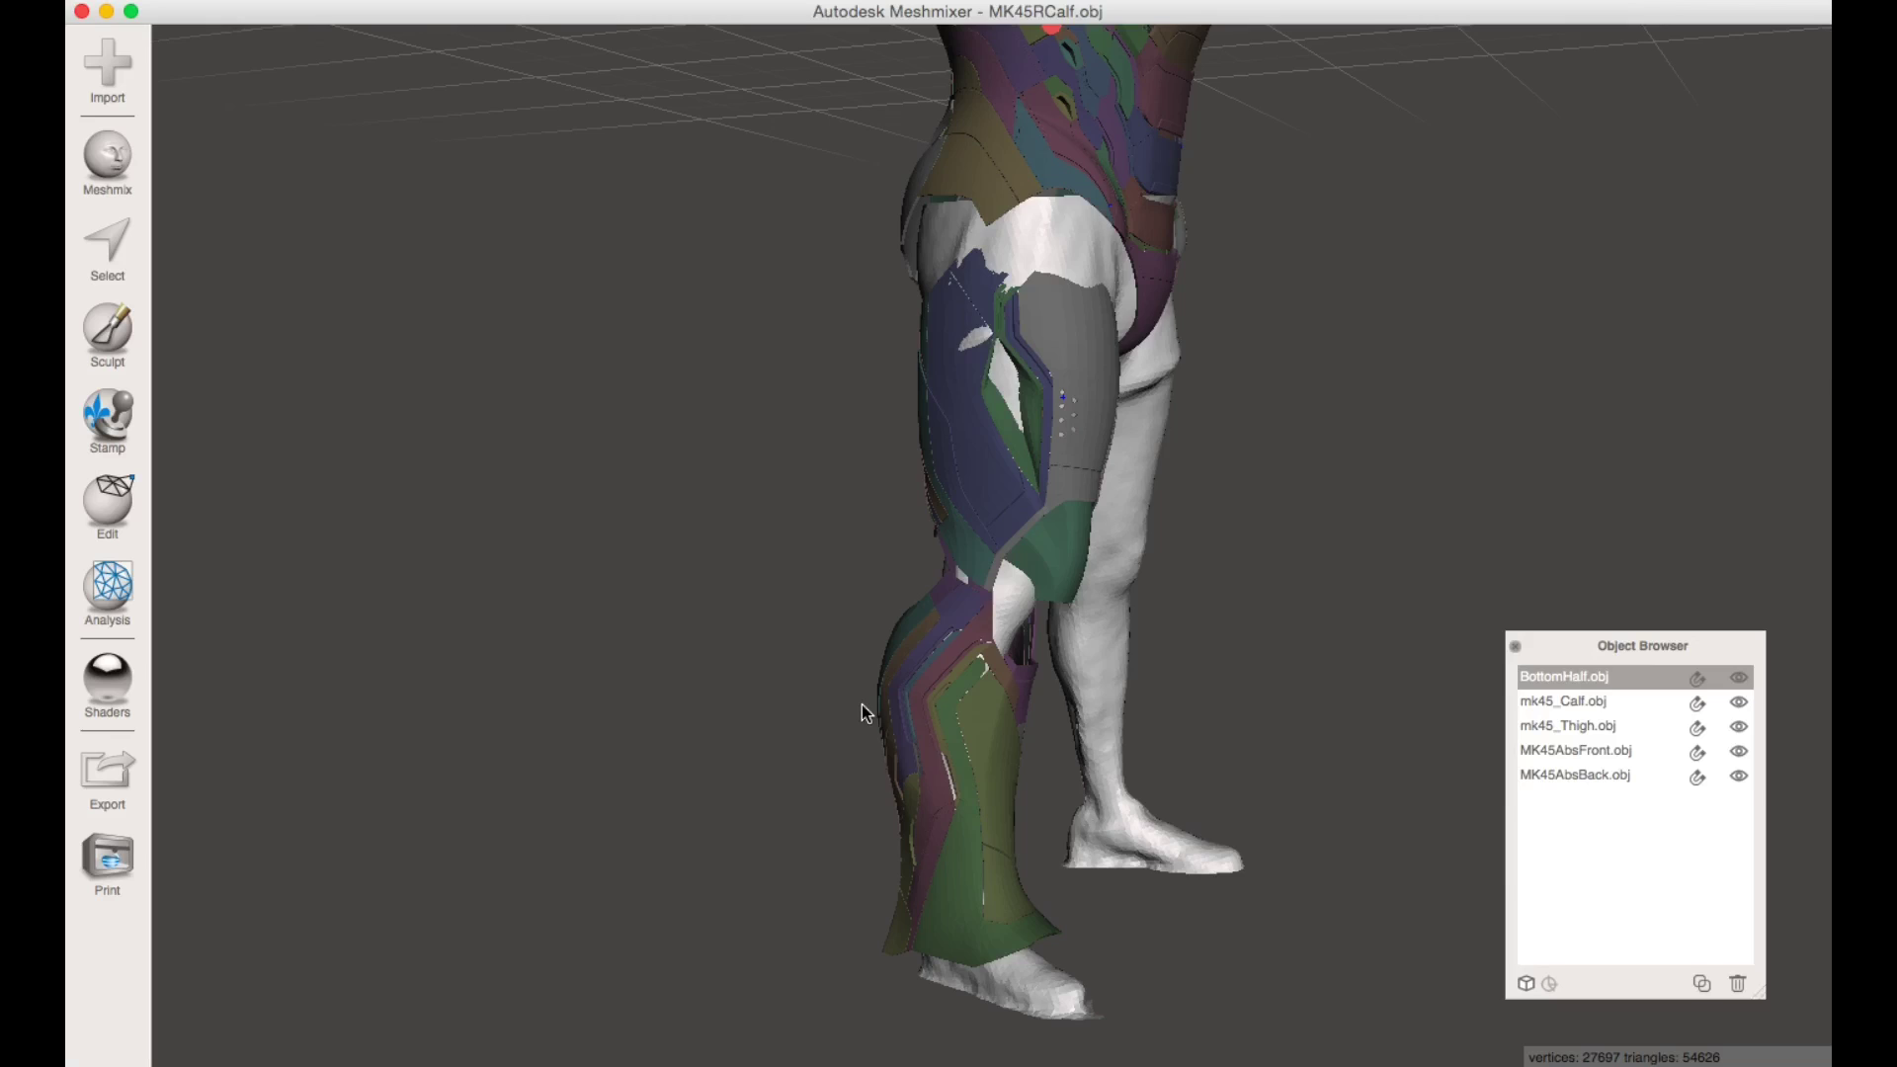
- Try to scale the mk45_Calf.obj mesh uniformly to about 0.8723 with Transform
left_click(862, 704)
right_click_drag(834, 728, 952, 737)
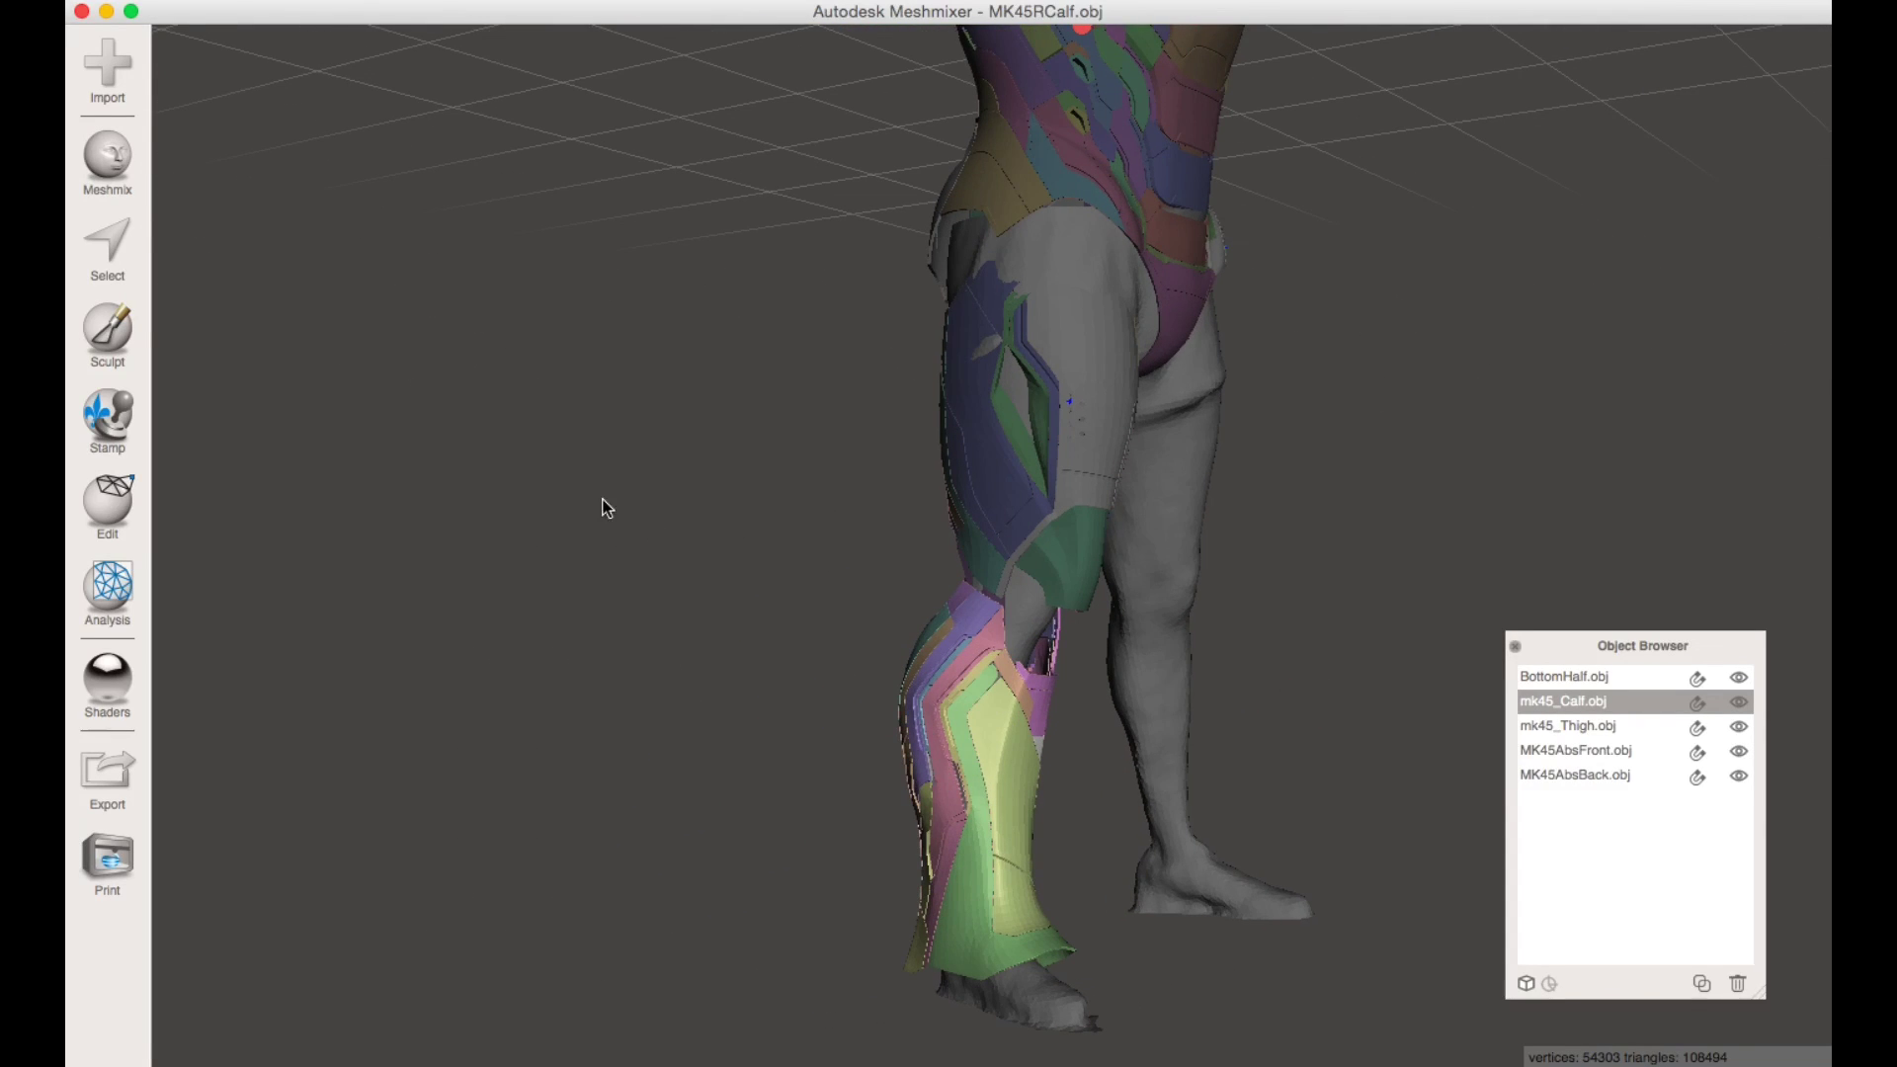
left_click(109, 509)
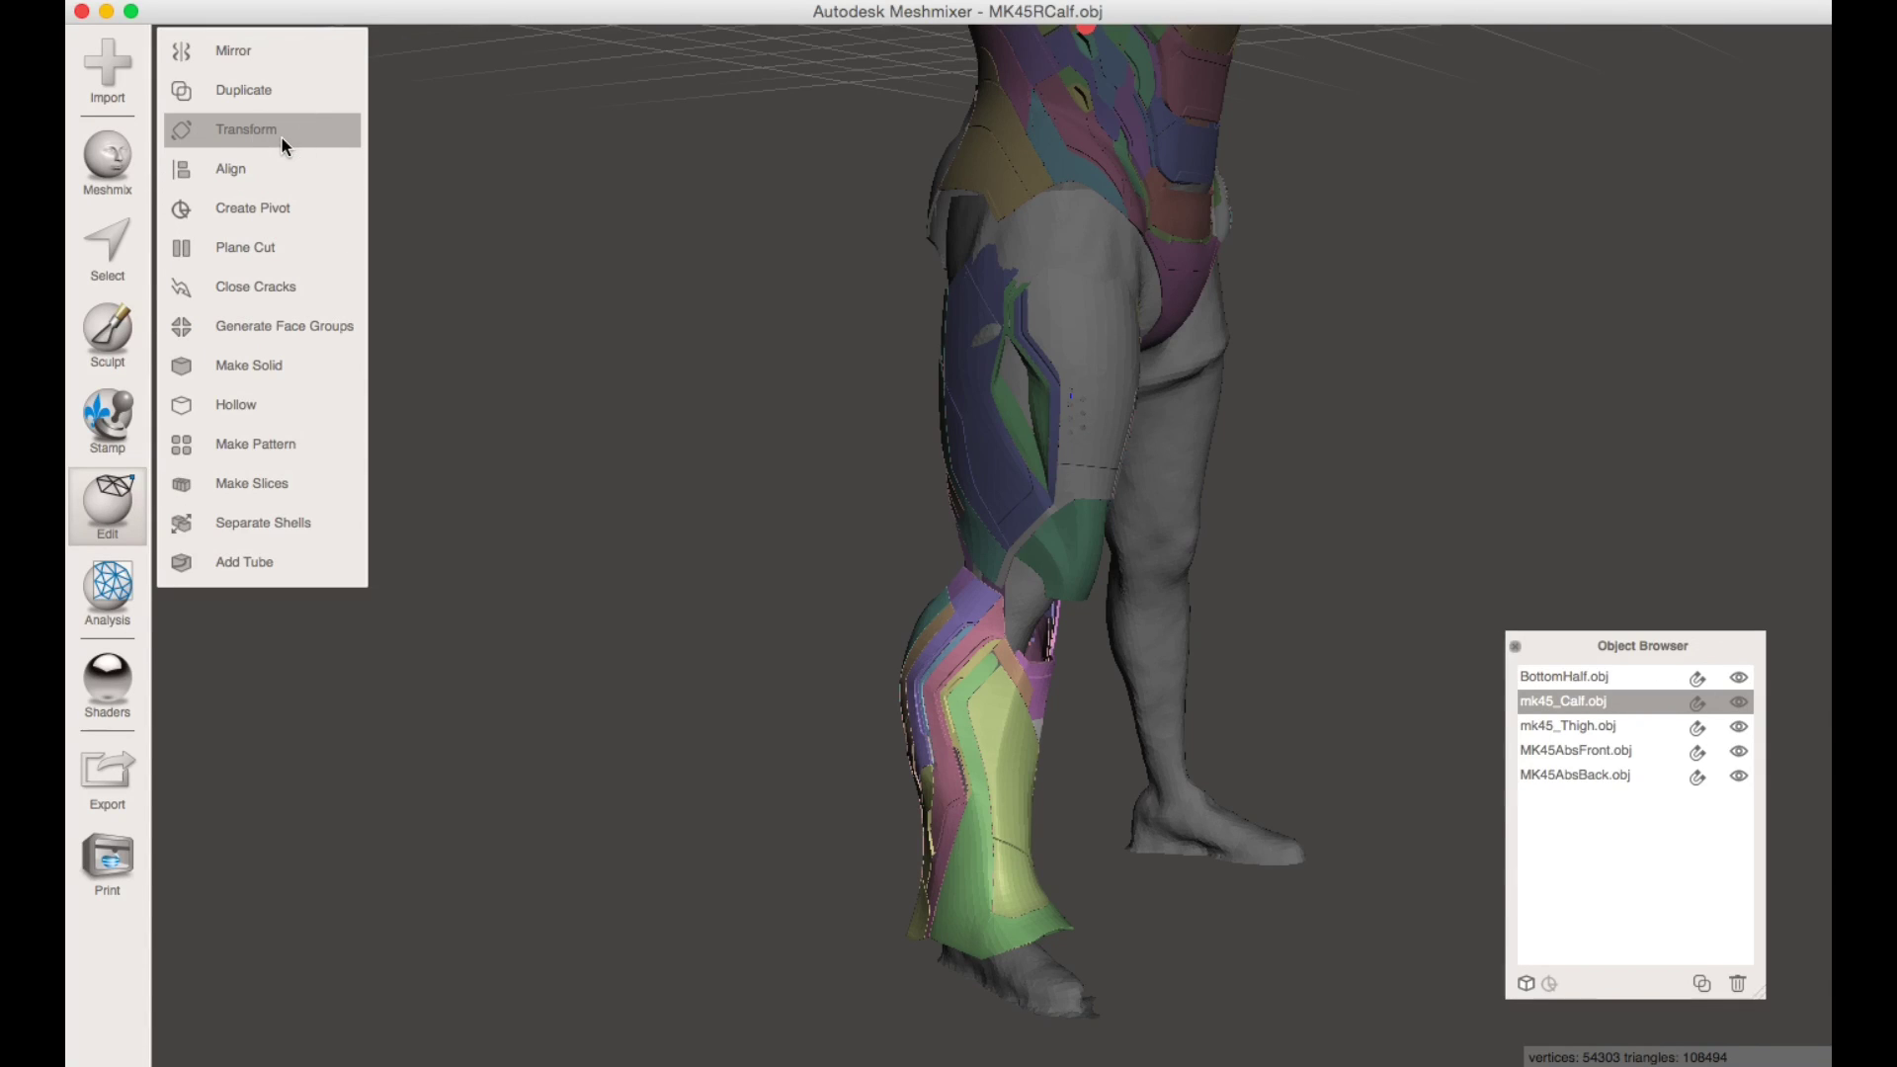
left_click(247, 129)
right_click_drag(719, 654, 711, 711)
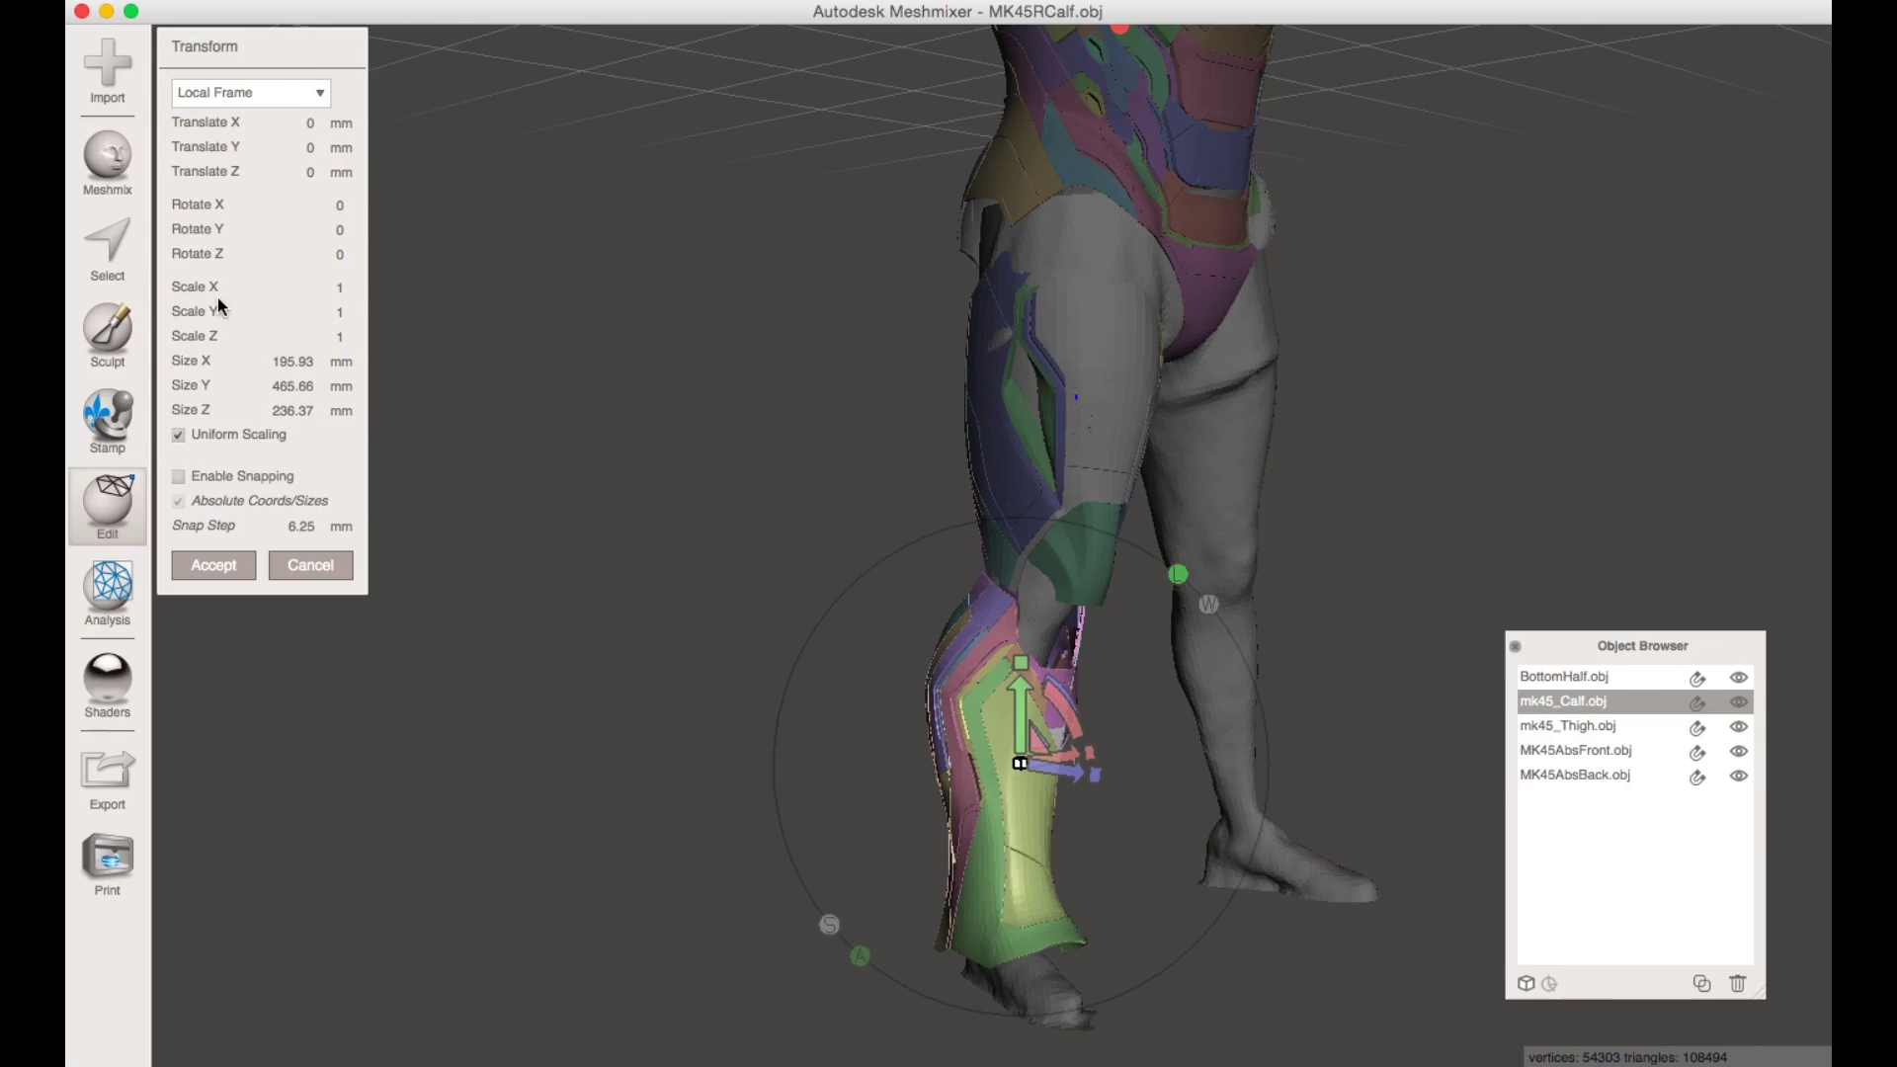
right_click_drag(592, 700, 848, 755)
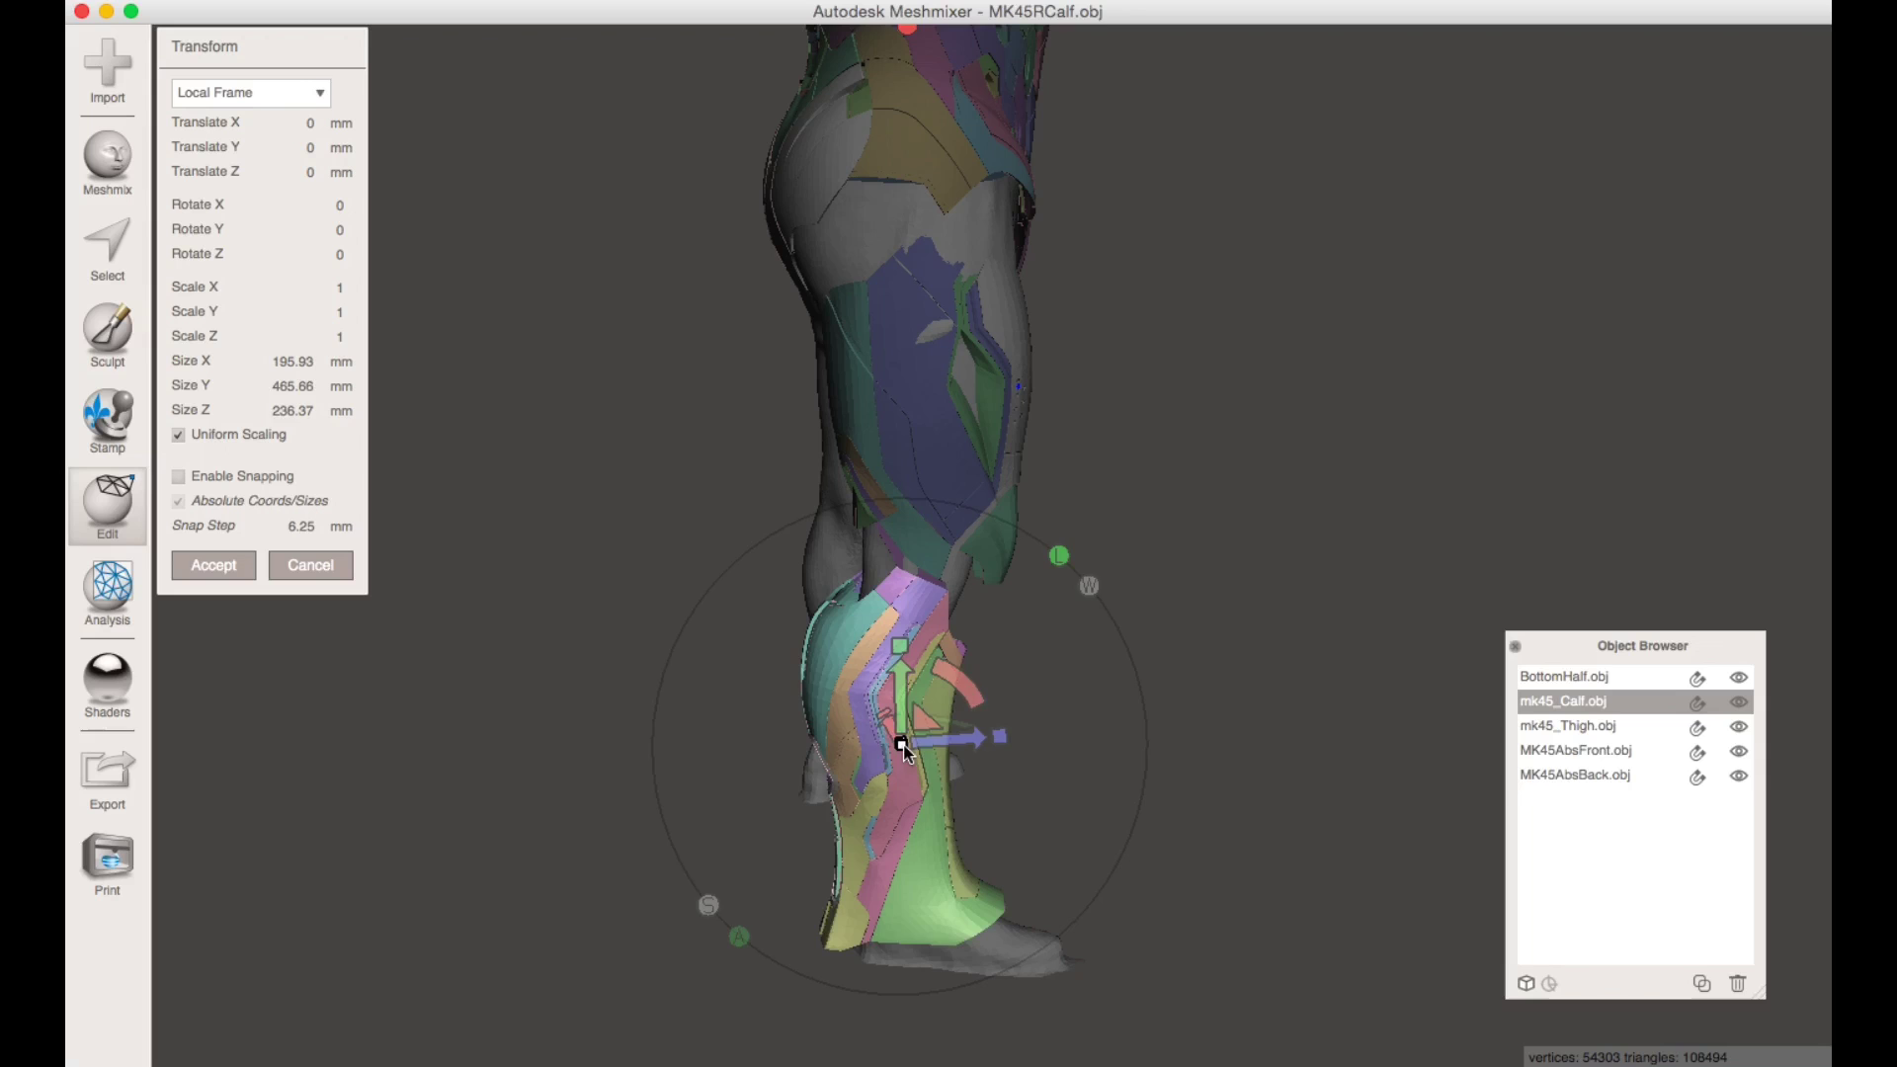
mouse_move(902, 748)
left_mouse_down()
mouse_move(1109, 480)
mouse_move(929, 680)
mouse_move(889, 762)
mouse_move(898, 745)
left_mouse_up()
right_click_drag(898, 745, 1037, 788)
mouse_move(874, 800)
left_mouse_down()
mouse_move(893, 791)
mouse_move(843, 812)
left_mouse_up()
right_click_drag(844, 812, 859, 863)
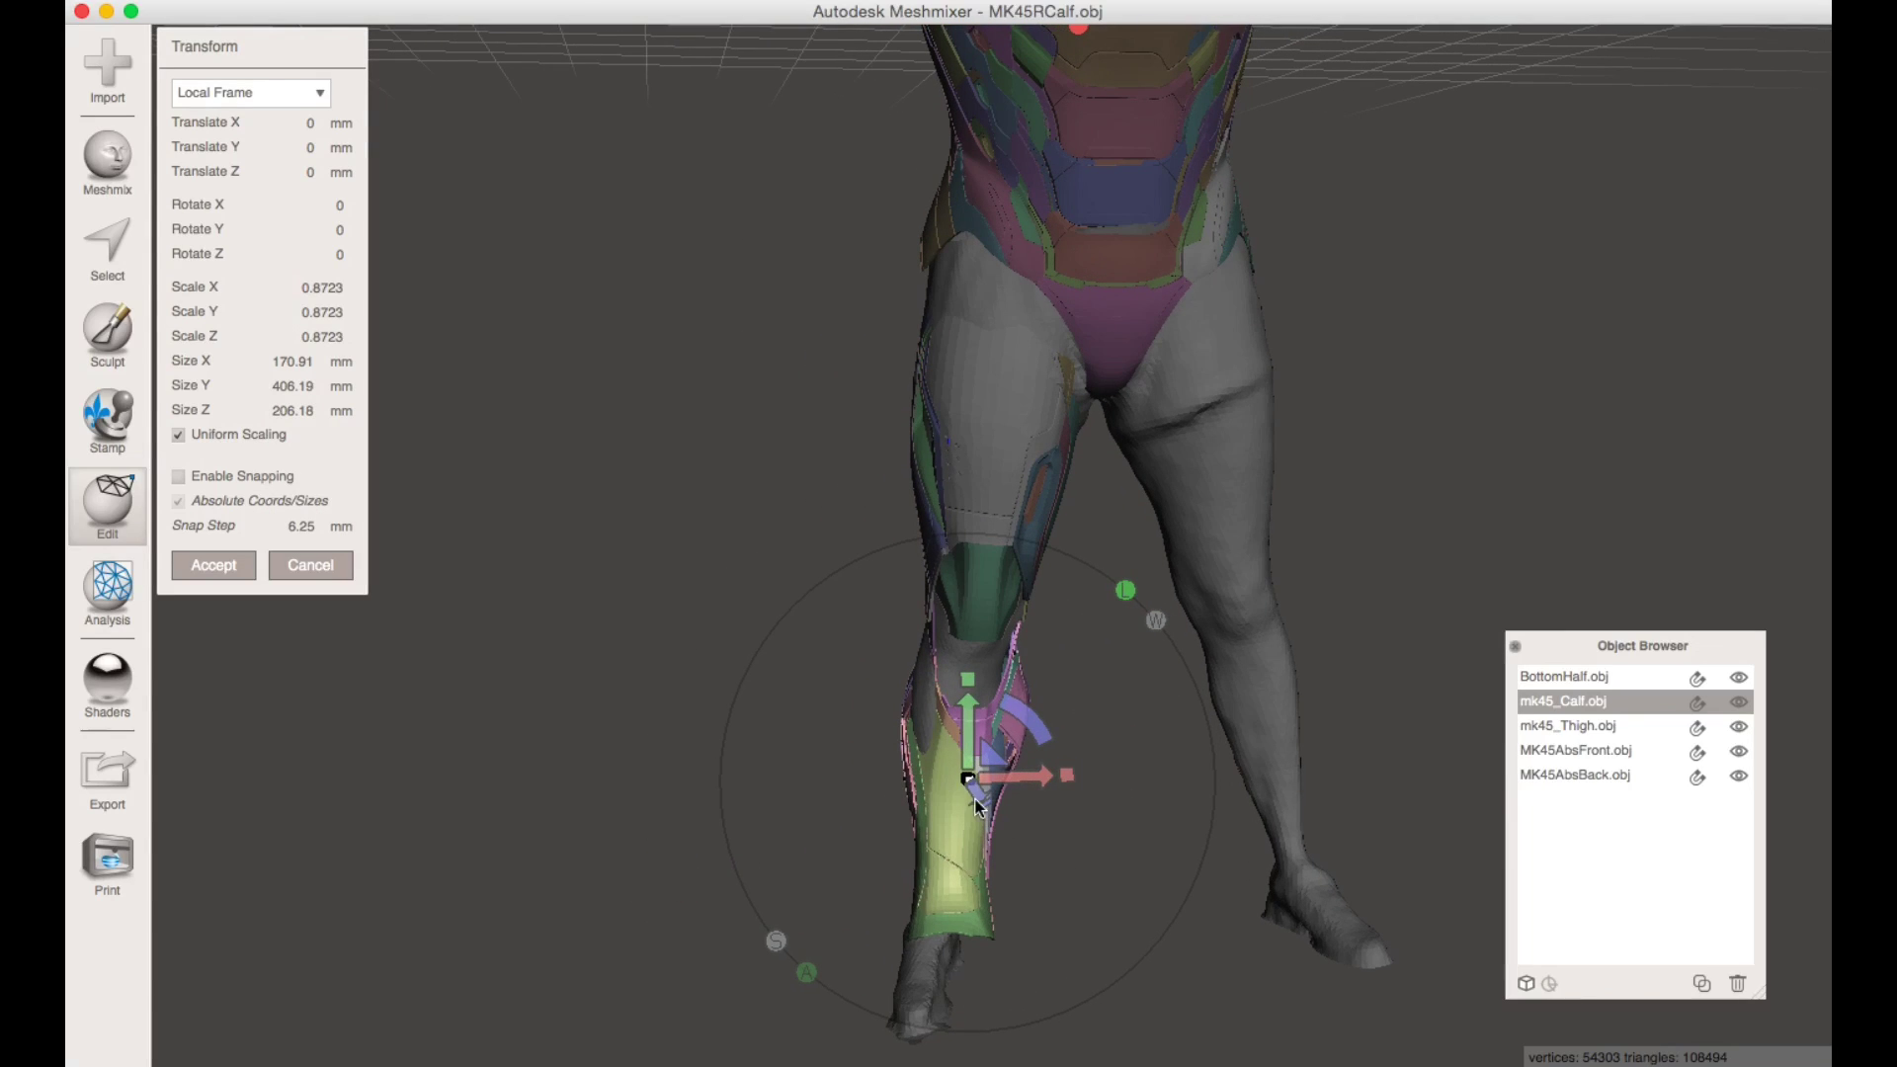
- Try shifting the calf armor about -17 mm in X and -2.4 mm in Y, with about -2.7 degrees rotation around Z
left_click_drag(993, 767, 1018, 729)
right_click_drag(1017, 729, 1014, 847)
scroll(995, 857, "up", 4)
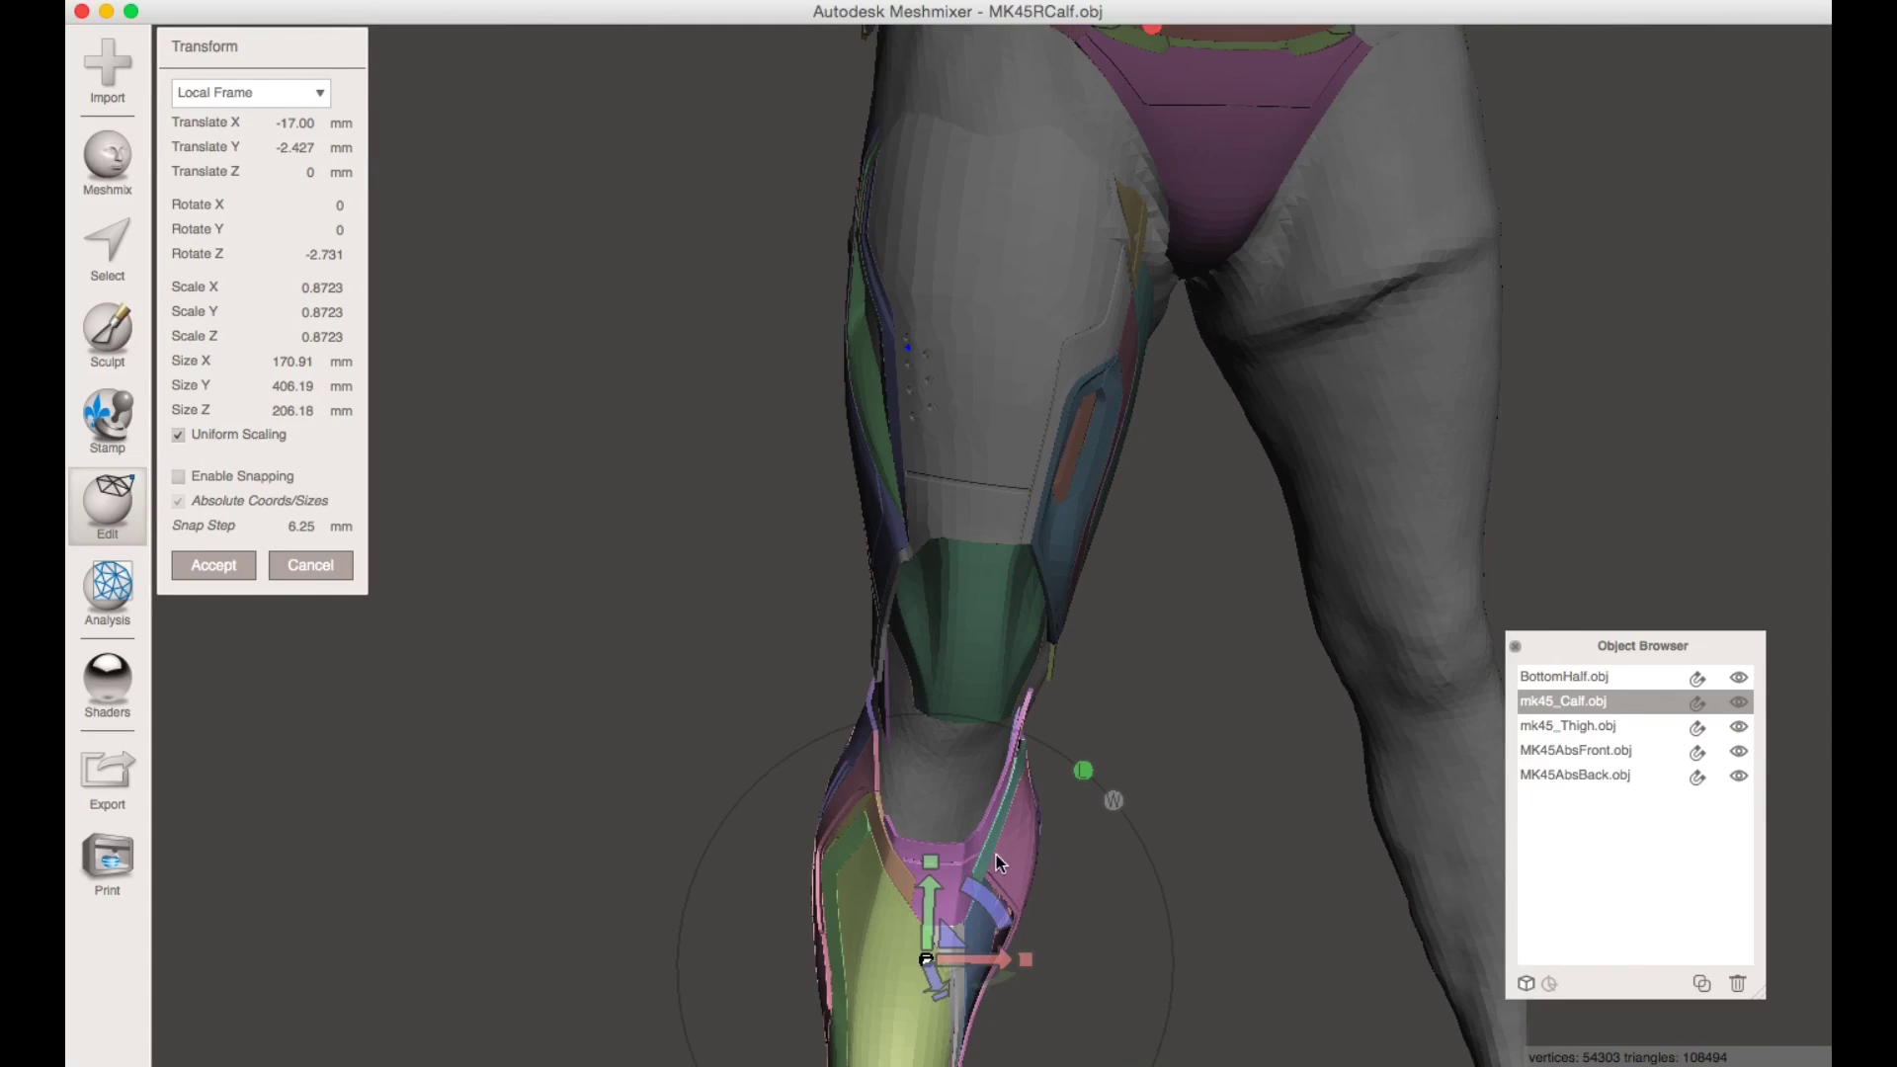
- Try stretching the calf armor non-uniformly to about 0.9996 in X and 0.8314 in Y
middle_click_drag(996, 855, 1004, 798)
right_click_drag(1004, 798, 1031, 732)
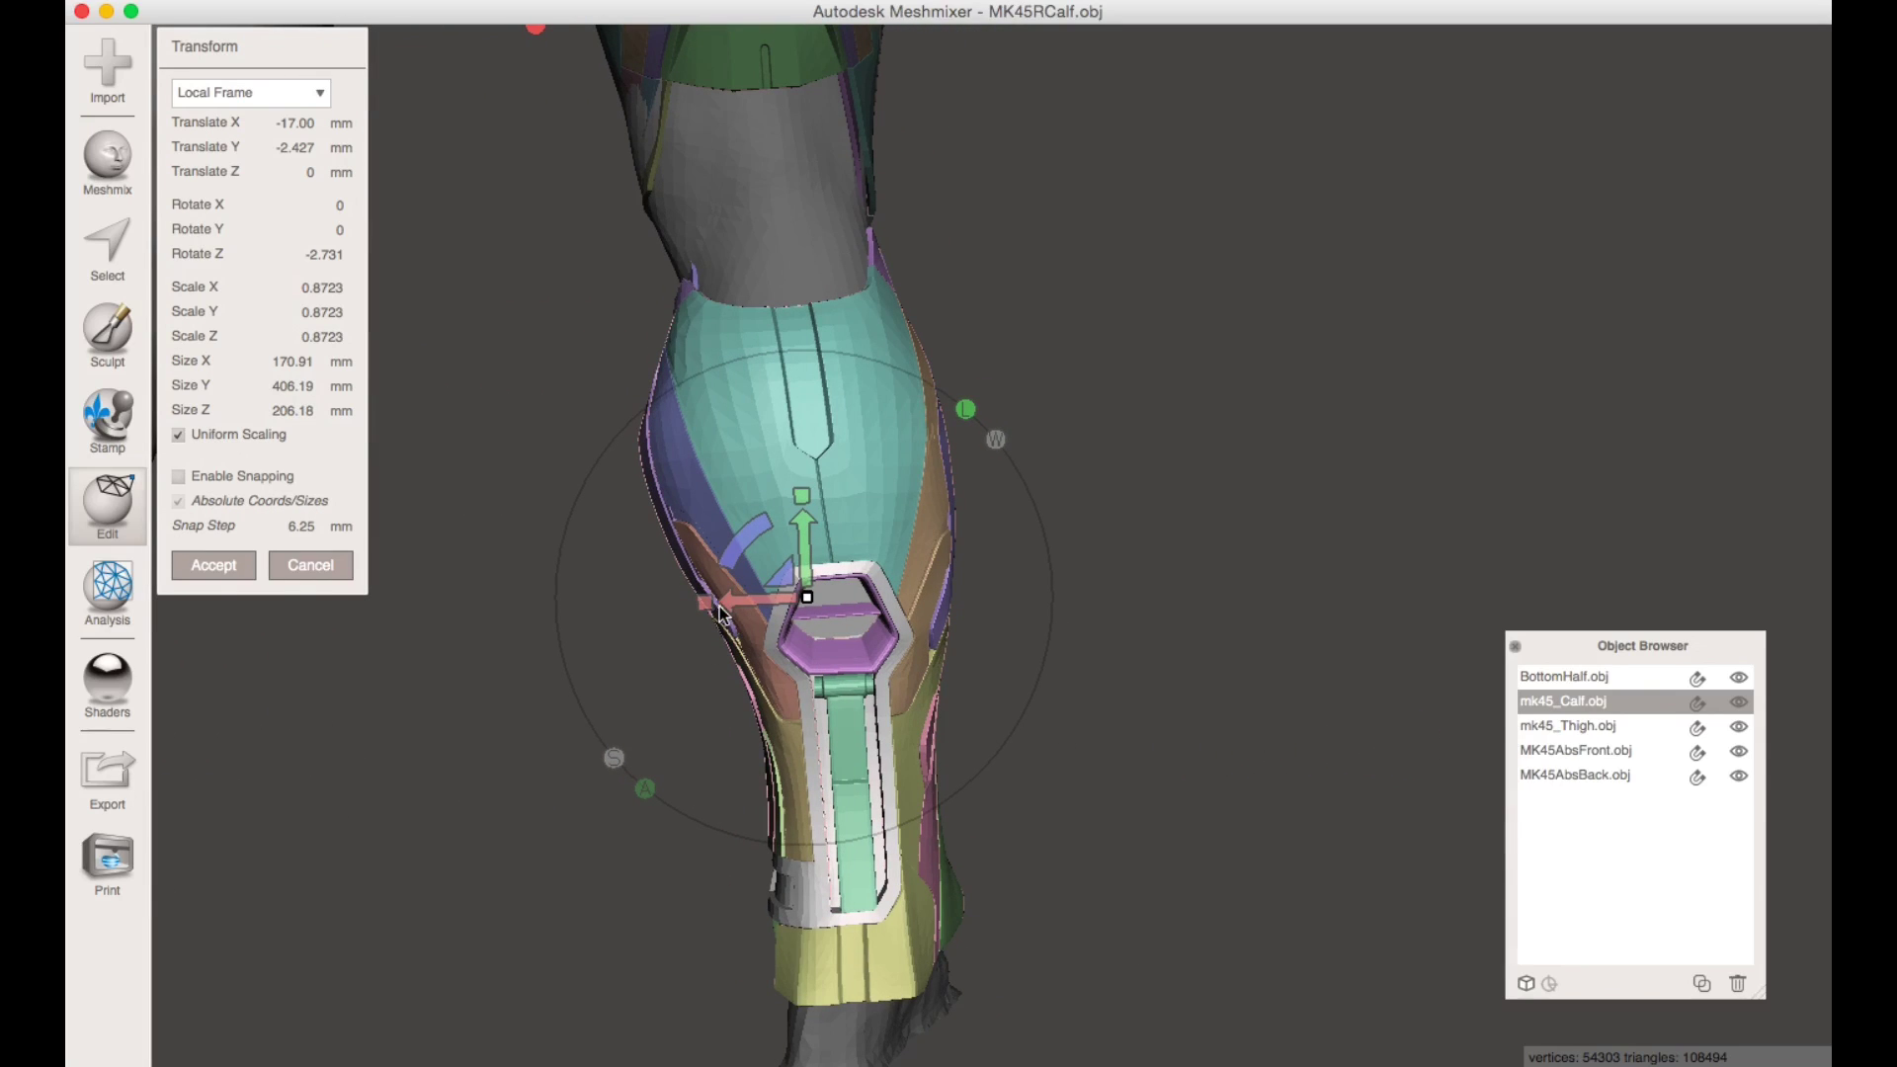
left_click_drag(713, 606, 659, 603)
left_click_drag(801, 513, 755, 524)
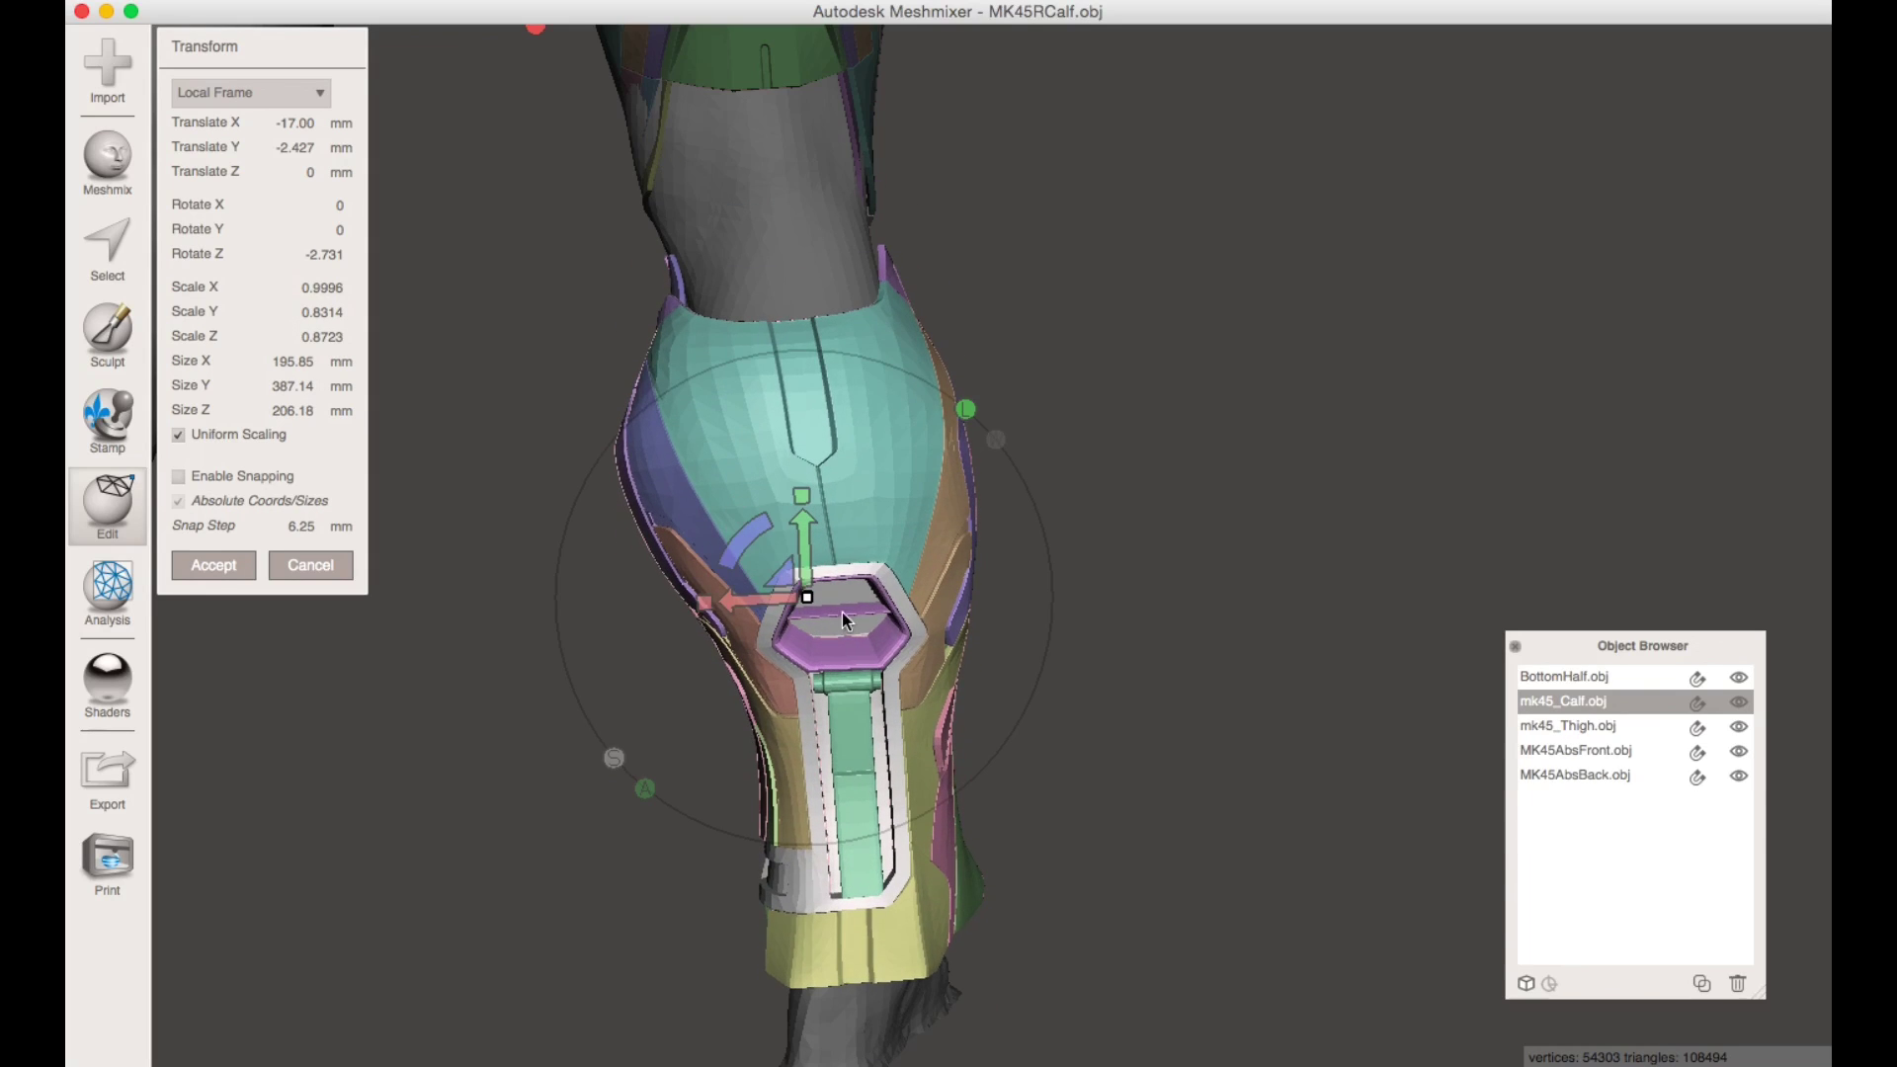
- Hide mk45_Calf.obj to examine how the leg sits inside its outline, and show it again
right_click_drag(1093, 622, 1059, 793)
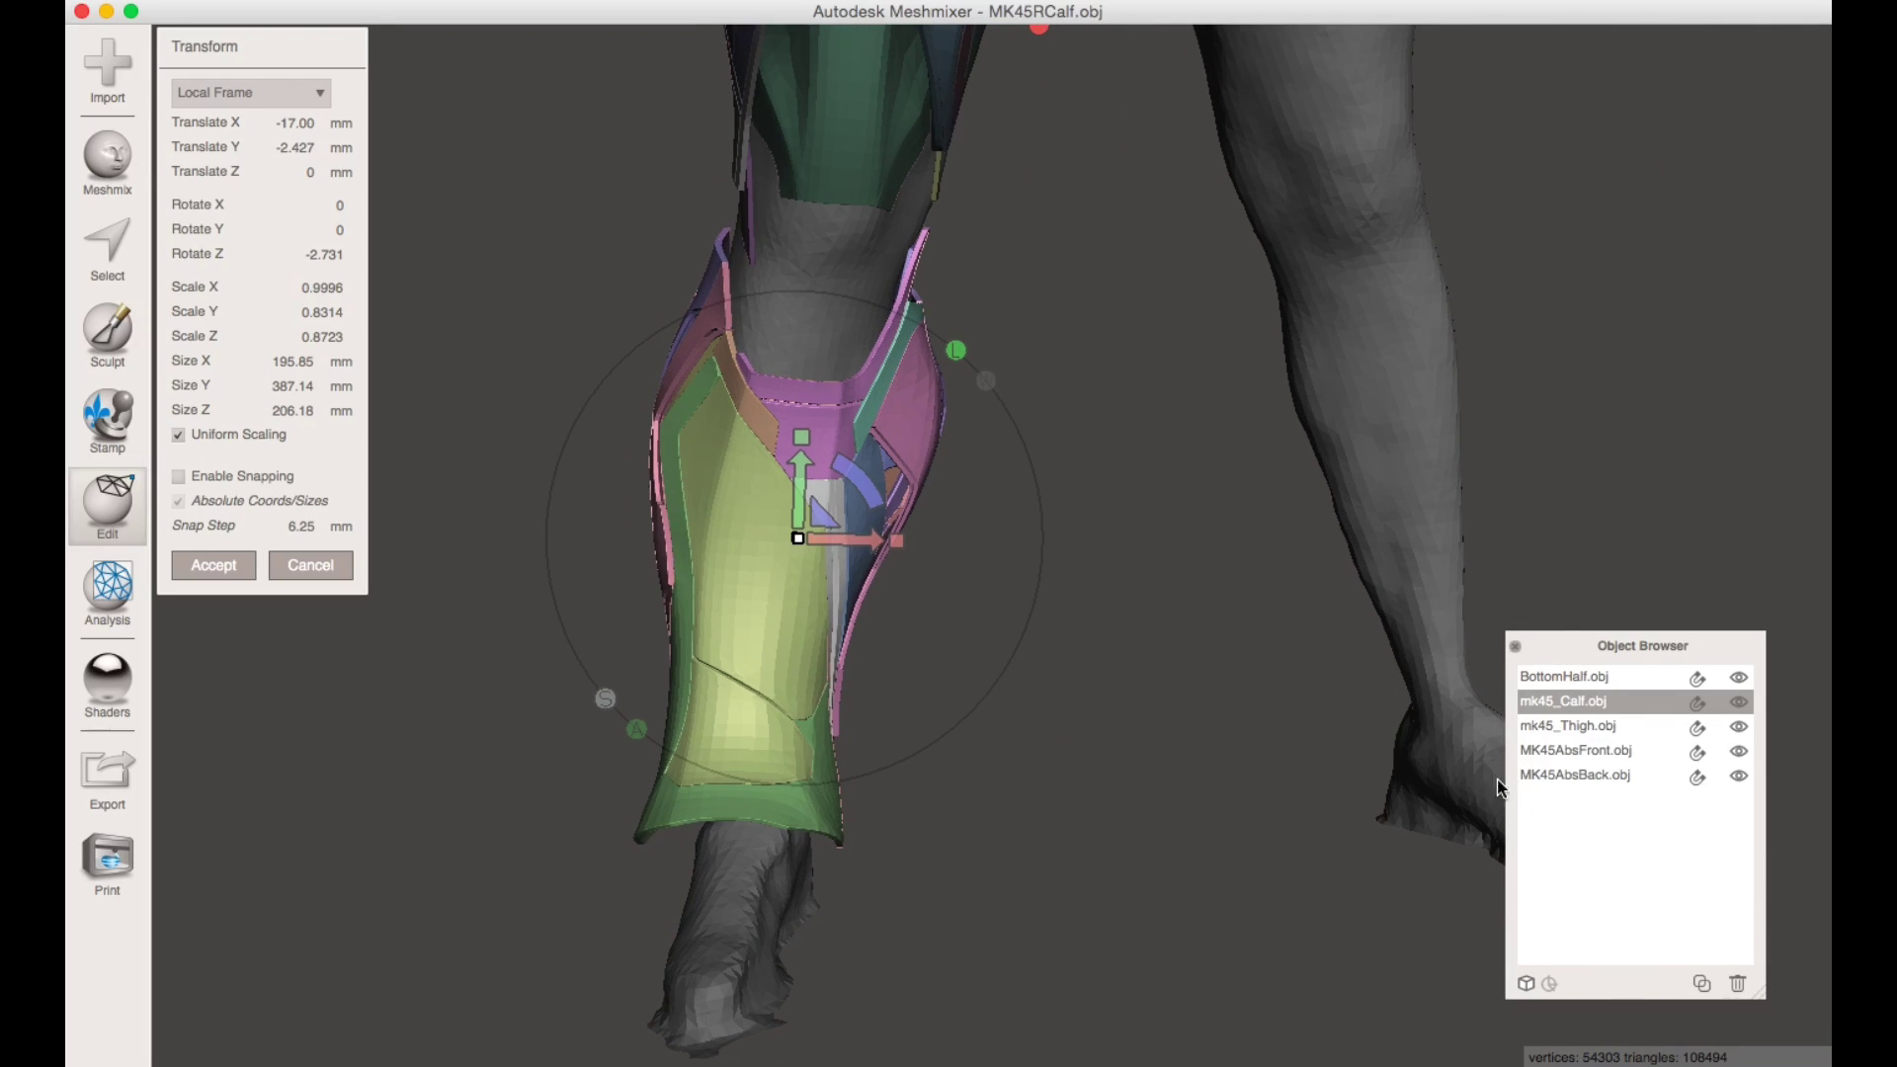
left_click(1739, 703)
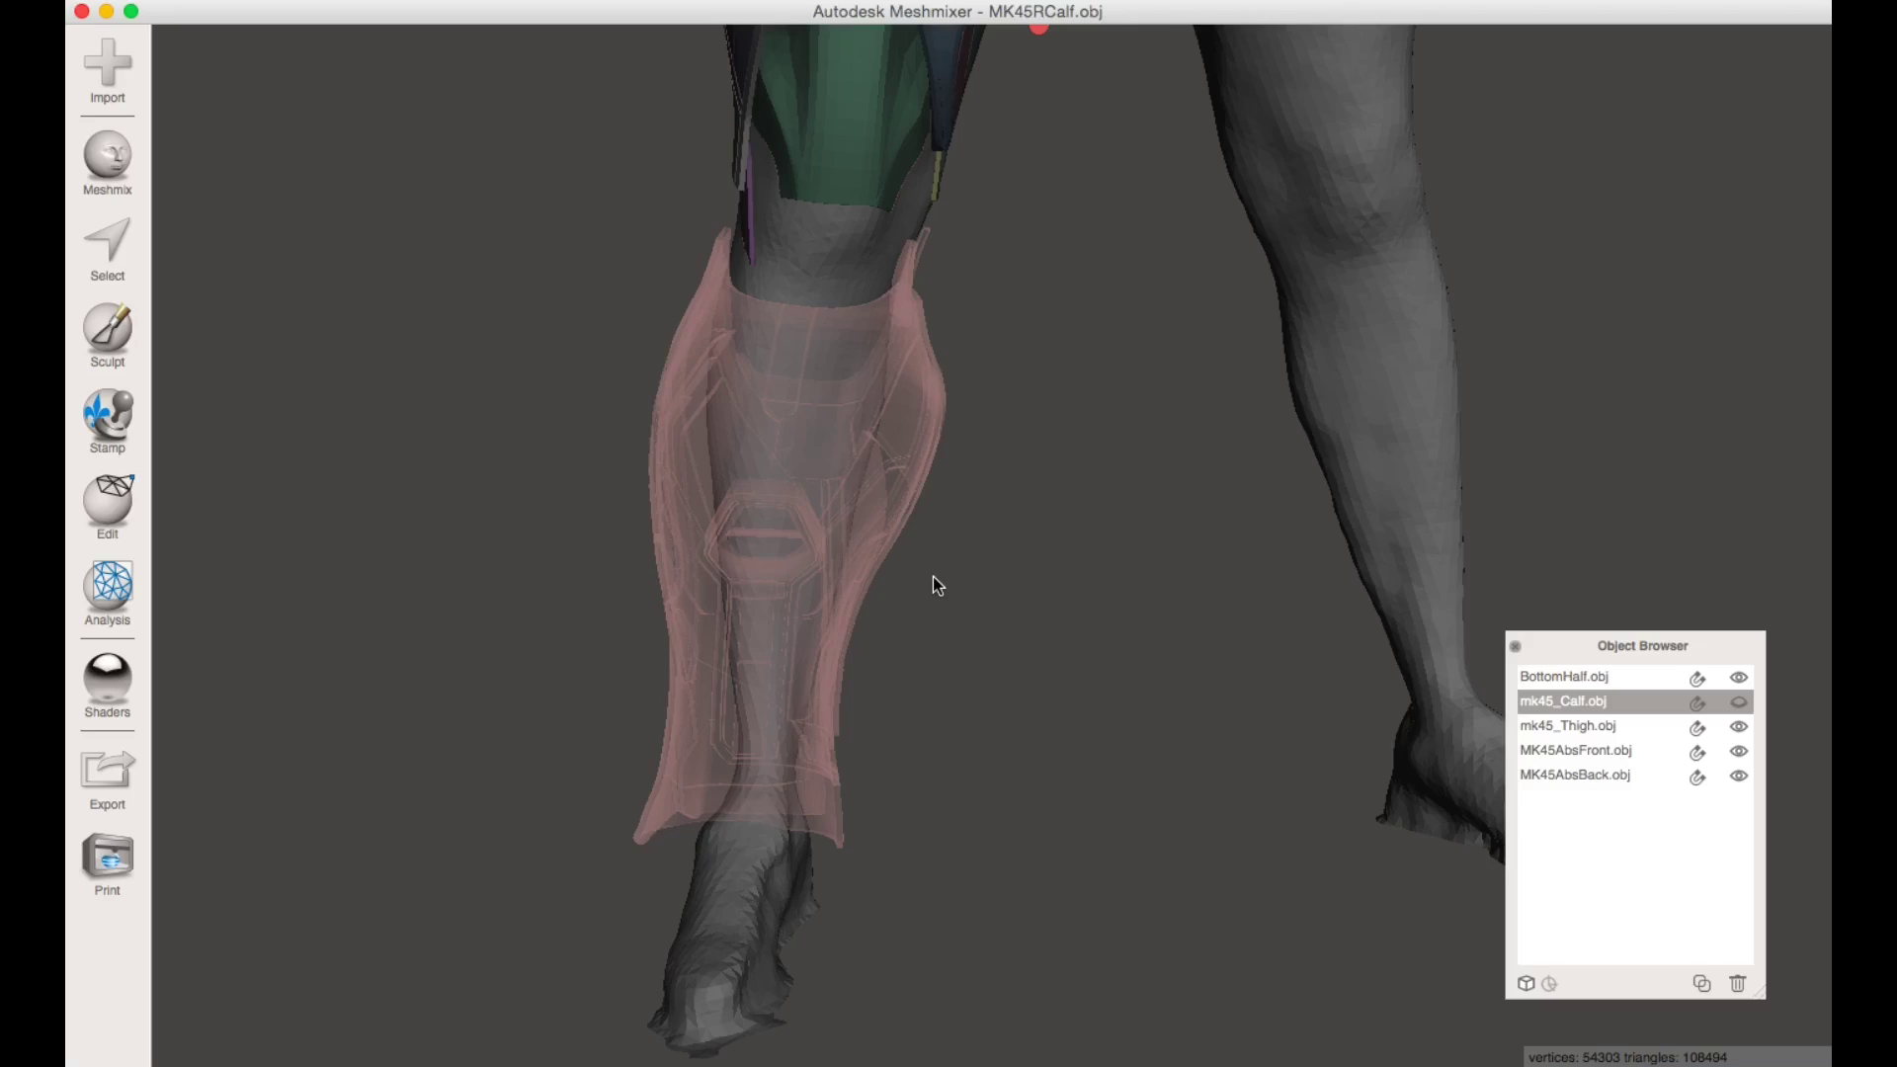
right_click_drag(938, 584, 1083, 691)
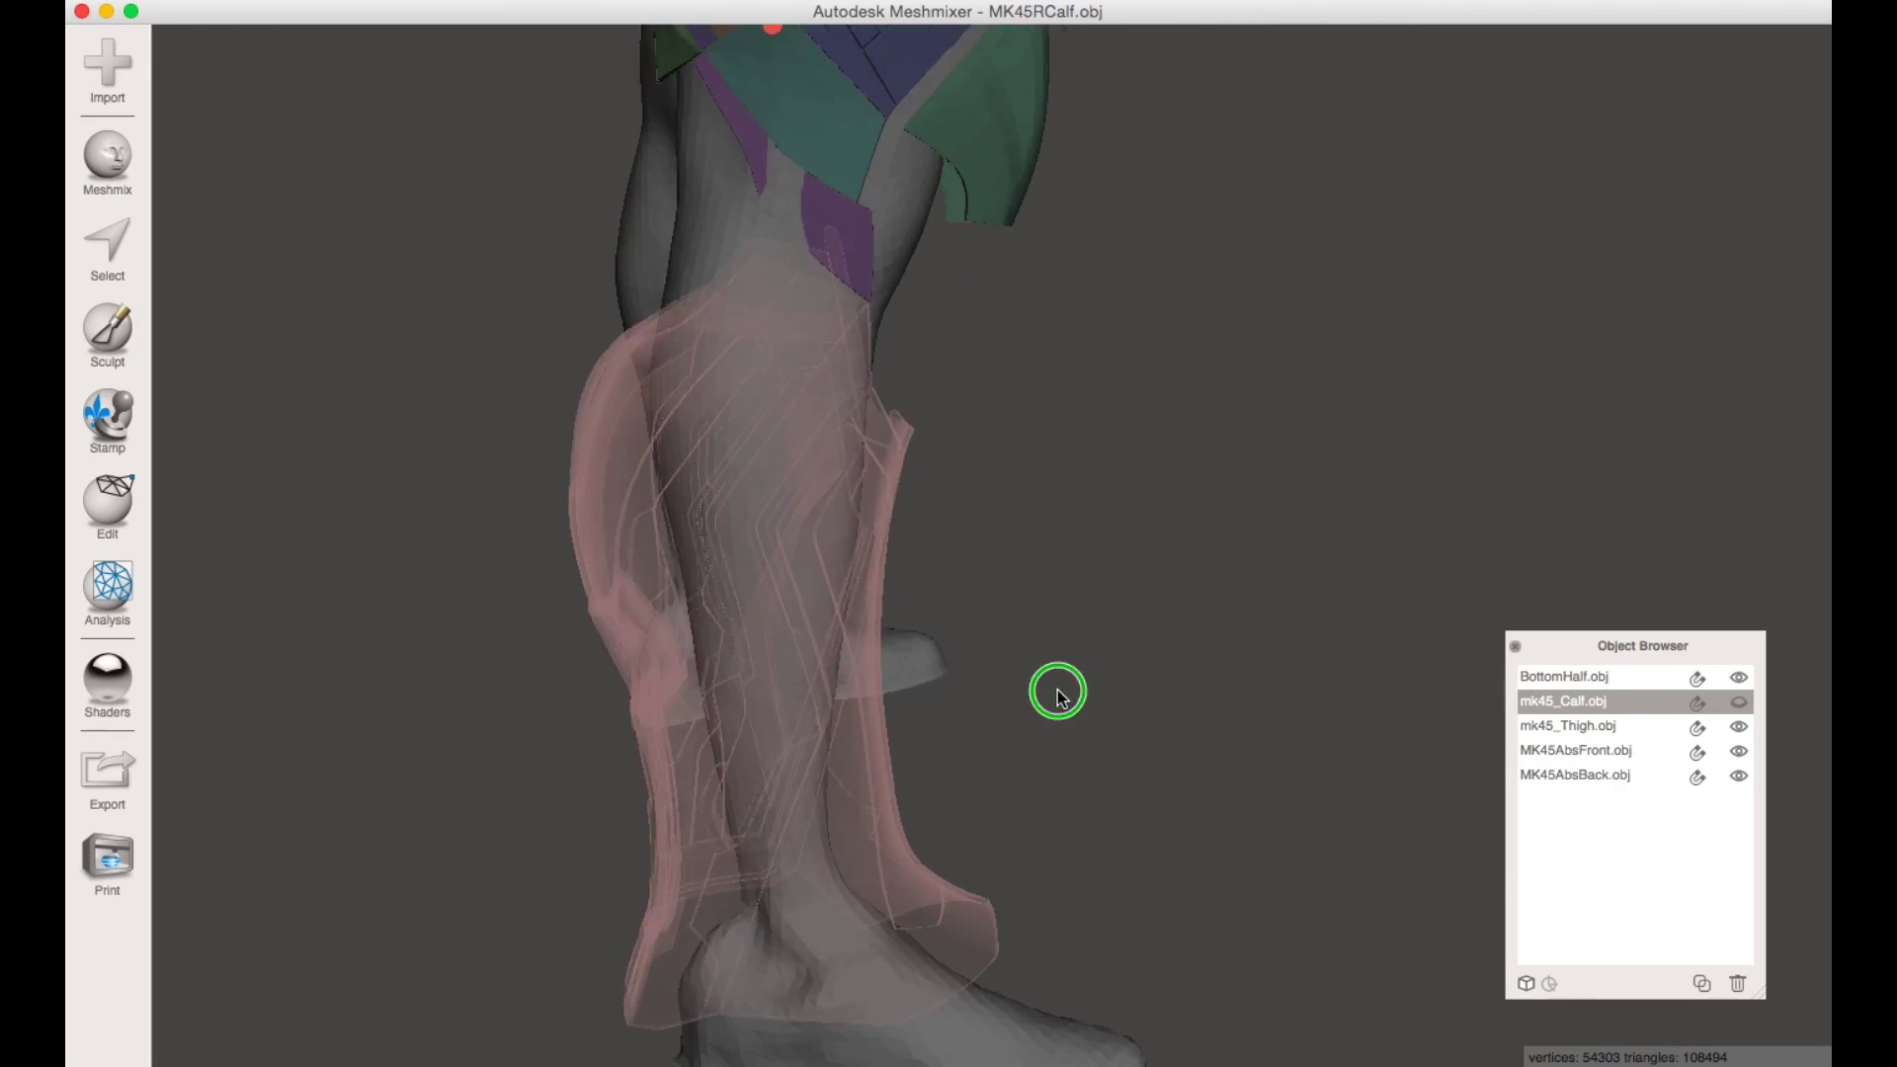
right_click_drag(1057, 696, 731, 679)
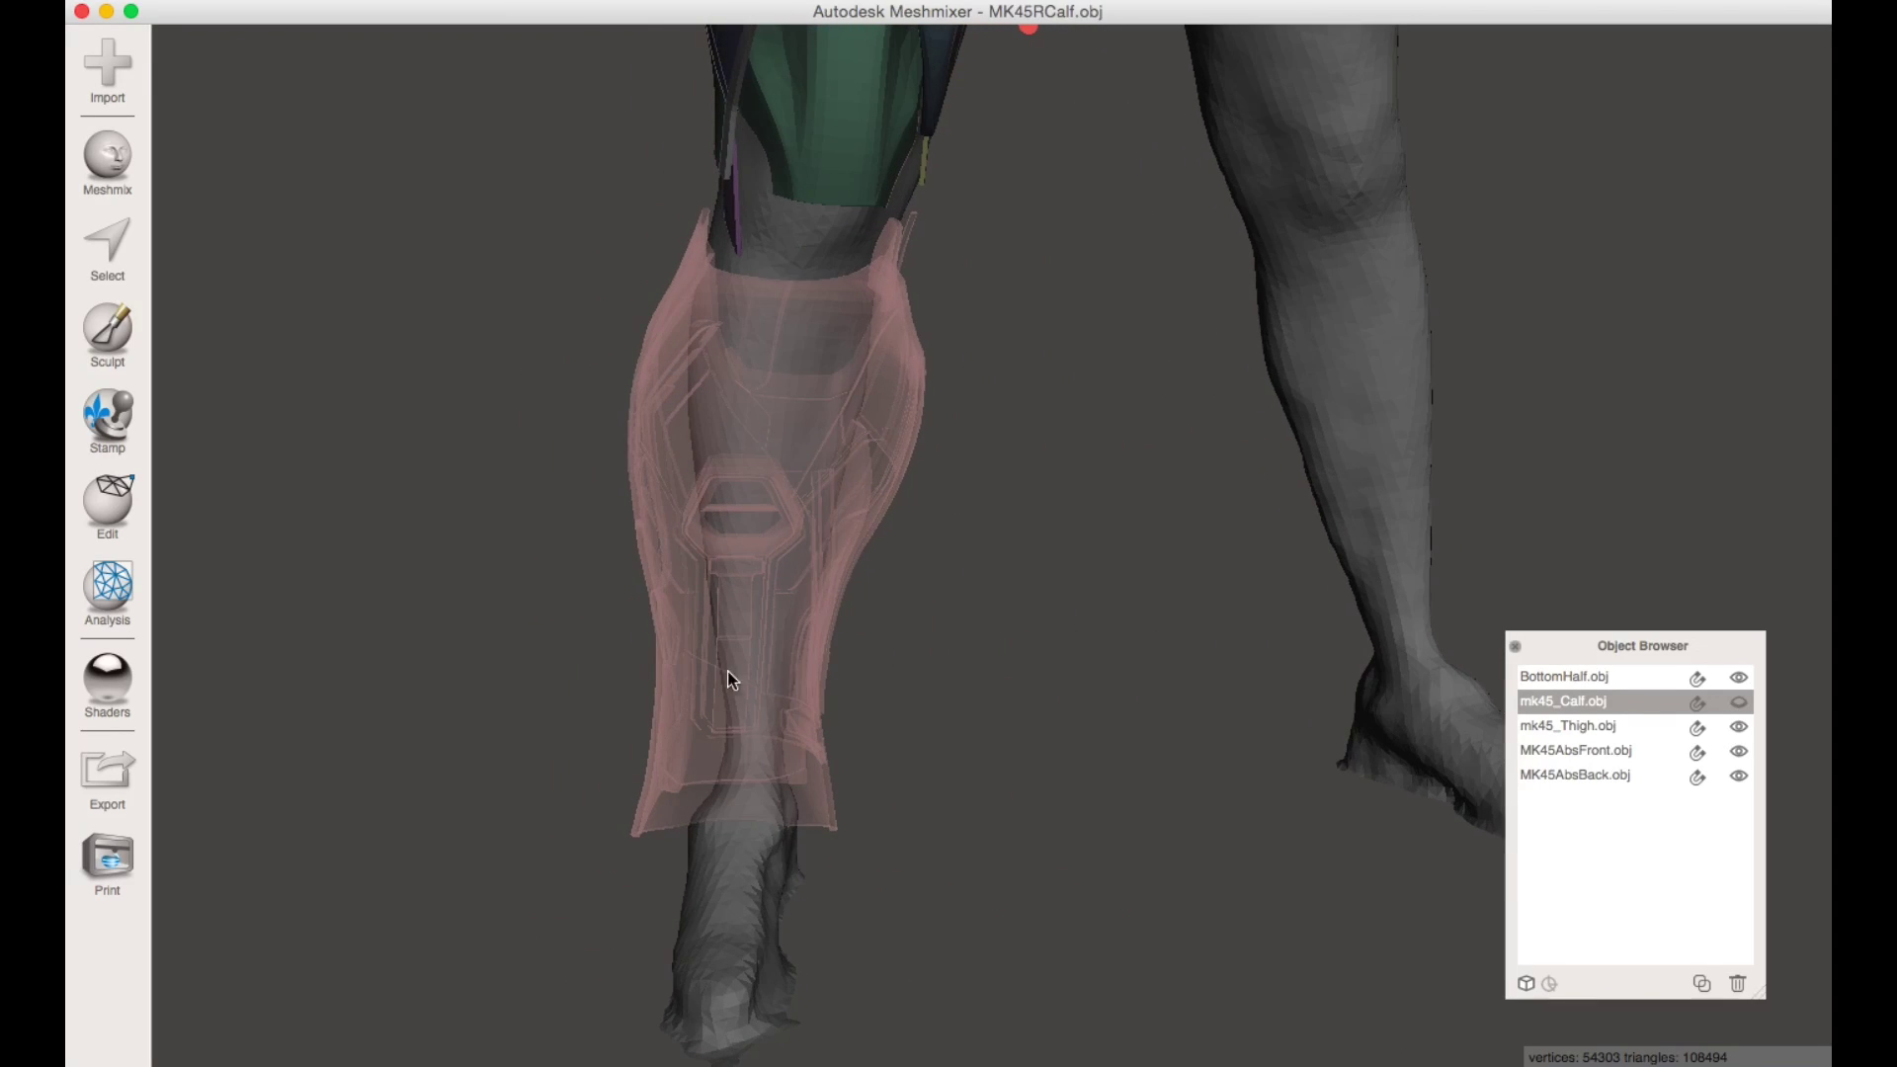
left_click(1737, 704)
- Undo the calf armor's Y scaling and cancel its remaining transform changes
scroll(1190, 731, "up", 2)
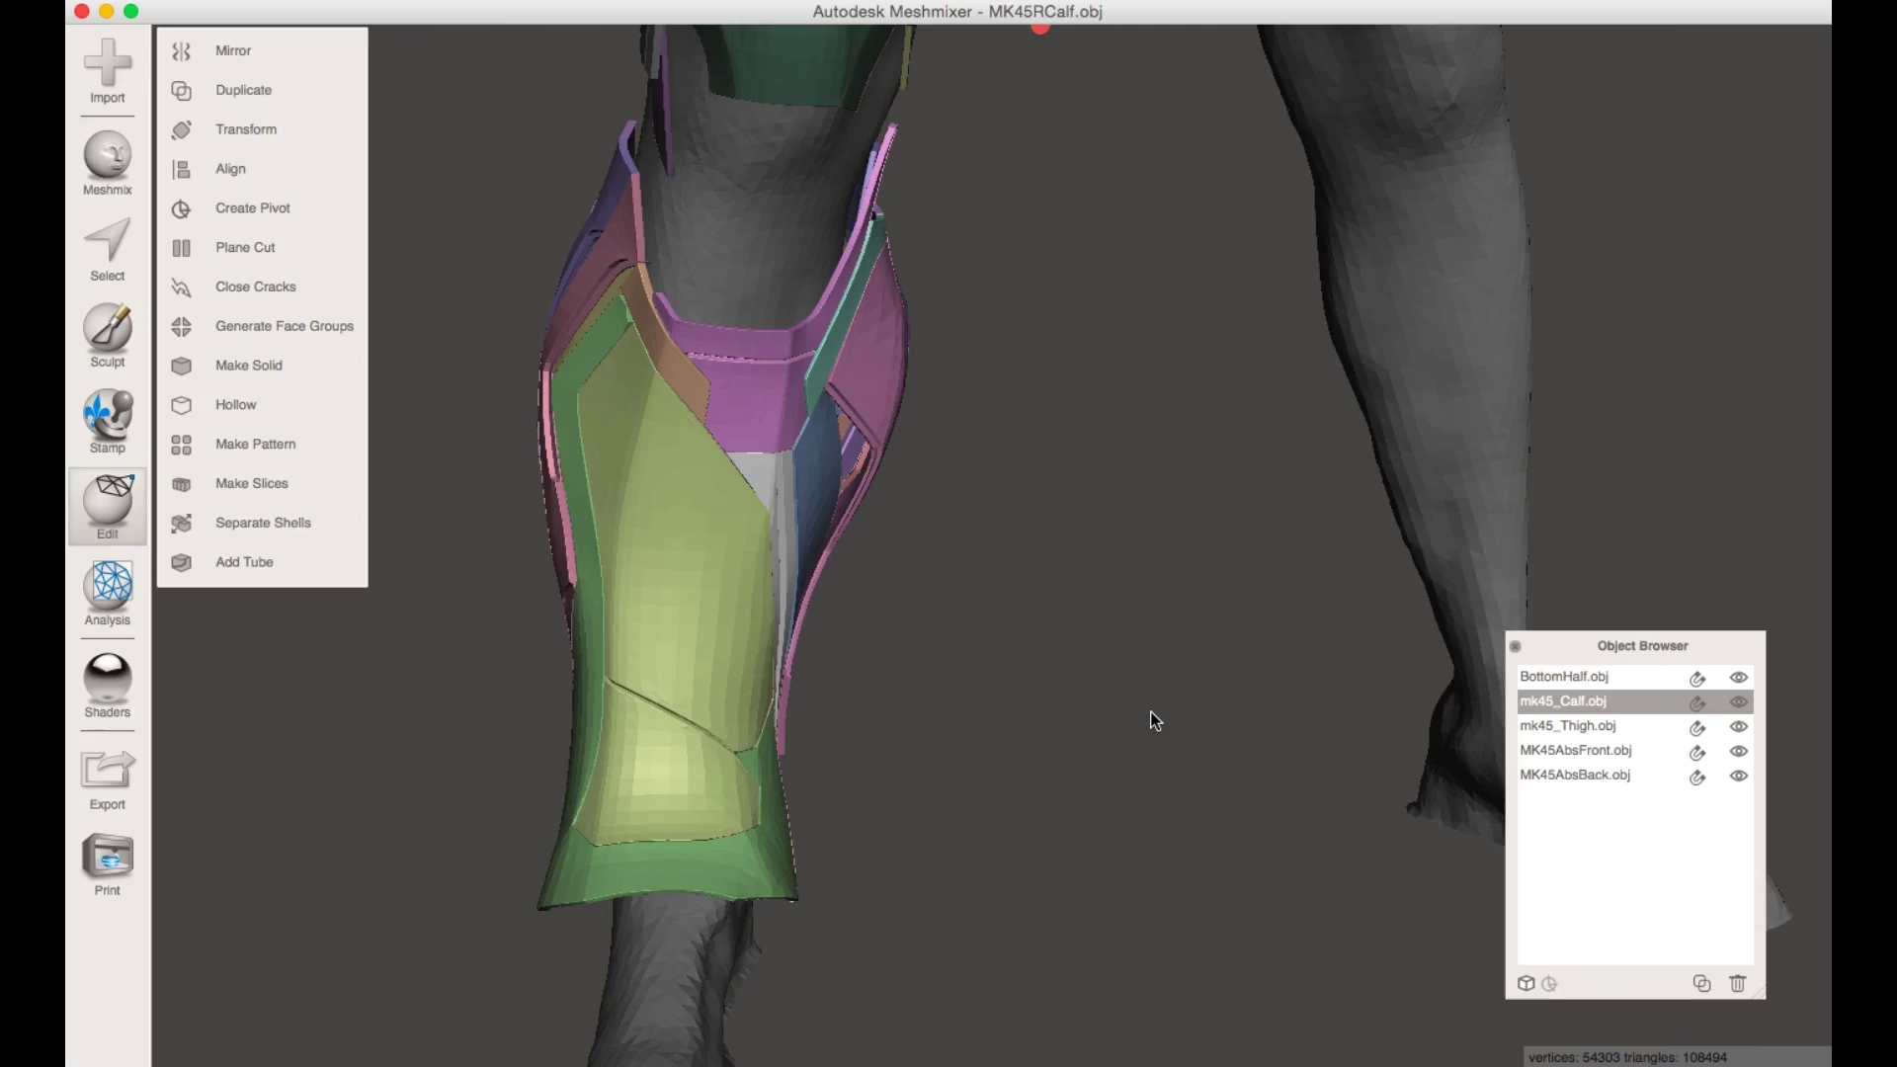
scroll(1152, 720, "down", 3)
scroll(1209, 721, "up", 1)
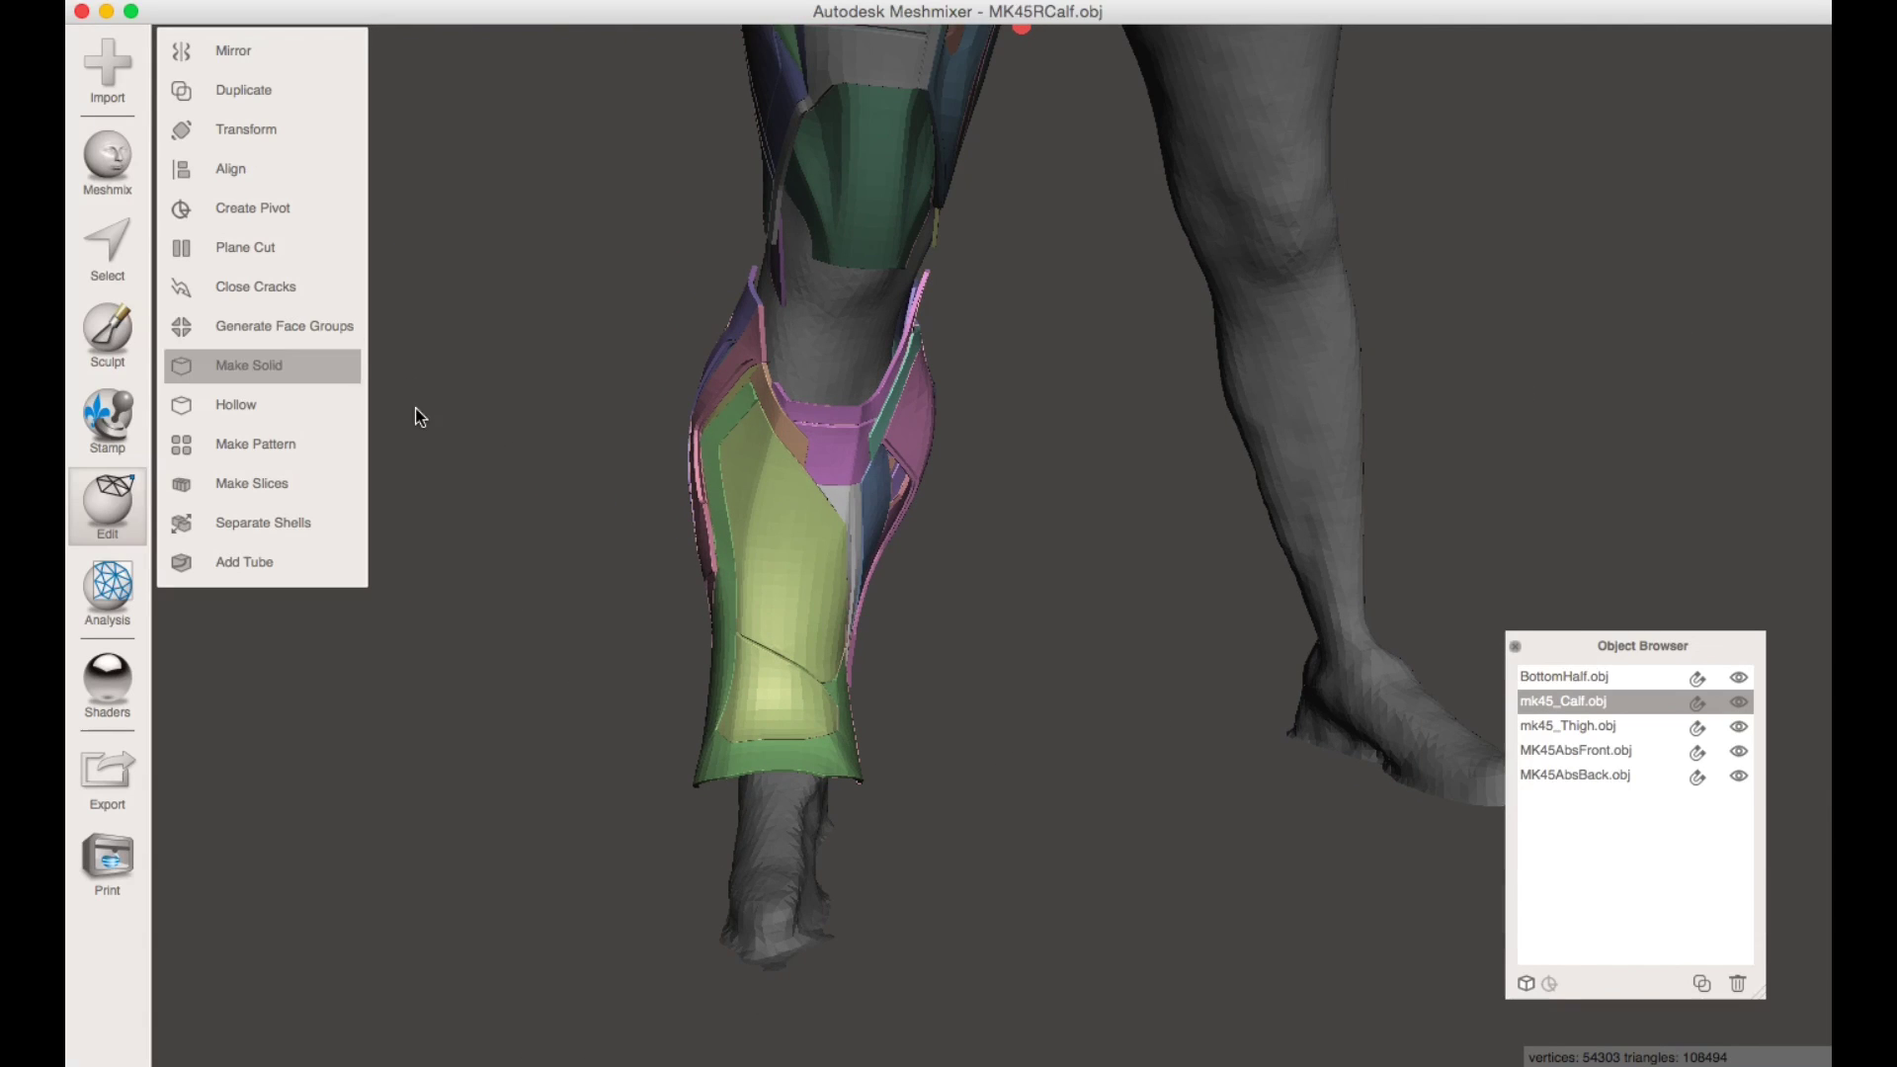
key("t")
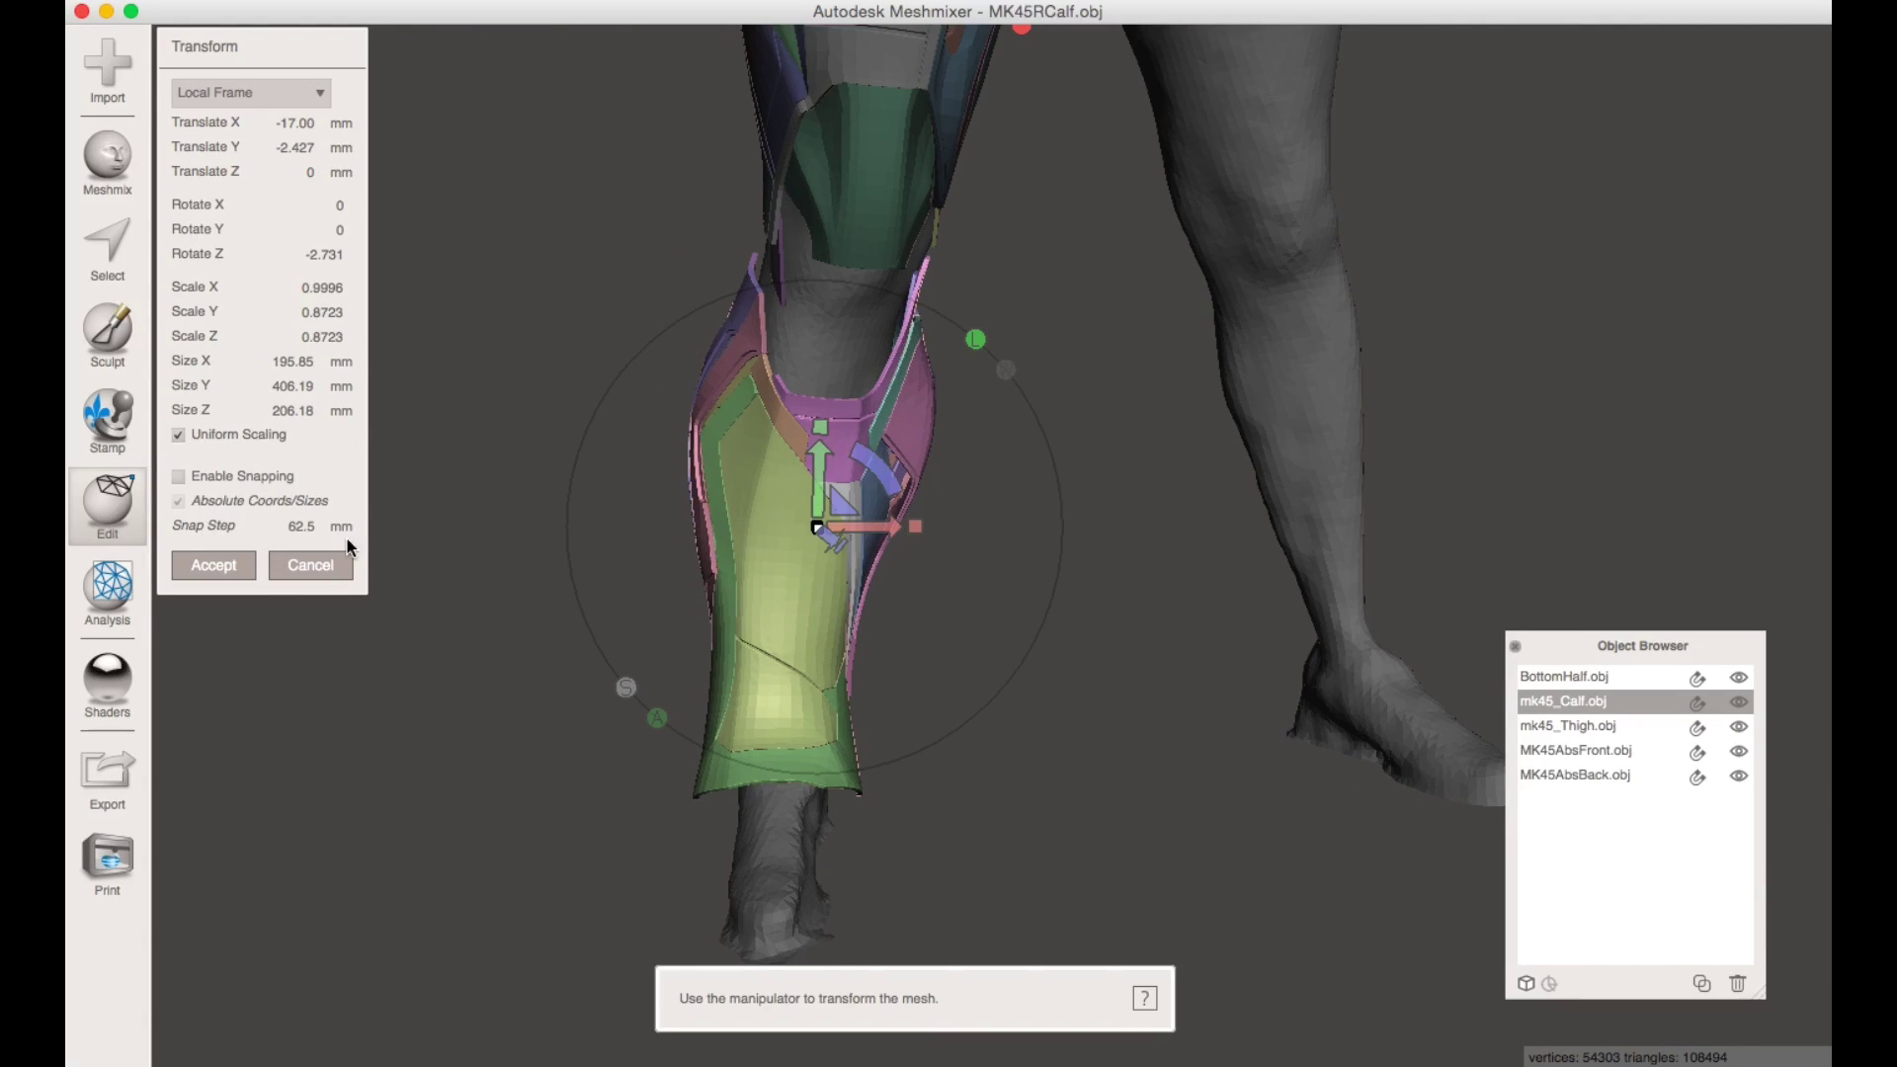
left_click(346, 565)
- Mark BottomHalf.obj as the target object and delete the mk45_Thigh.obj mesh from the scene
scroll(868, 699, "up", 5)
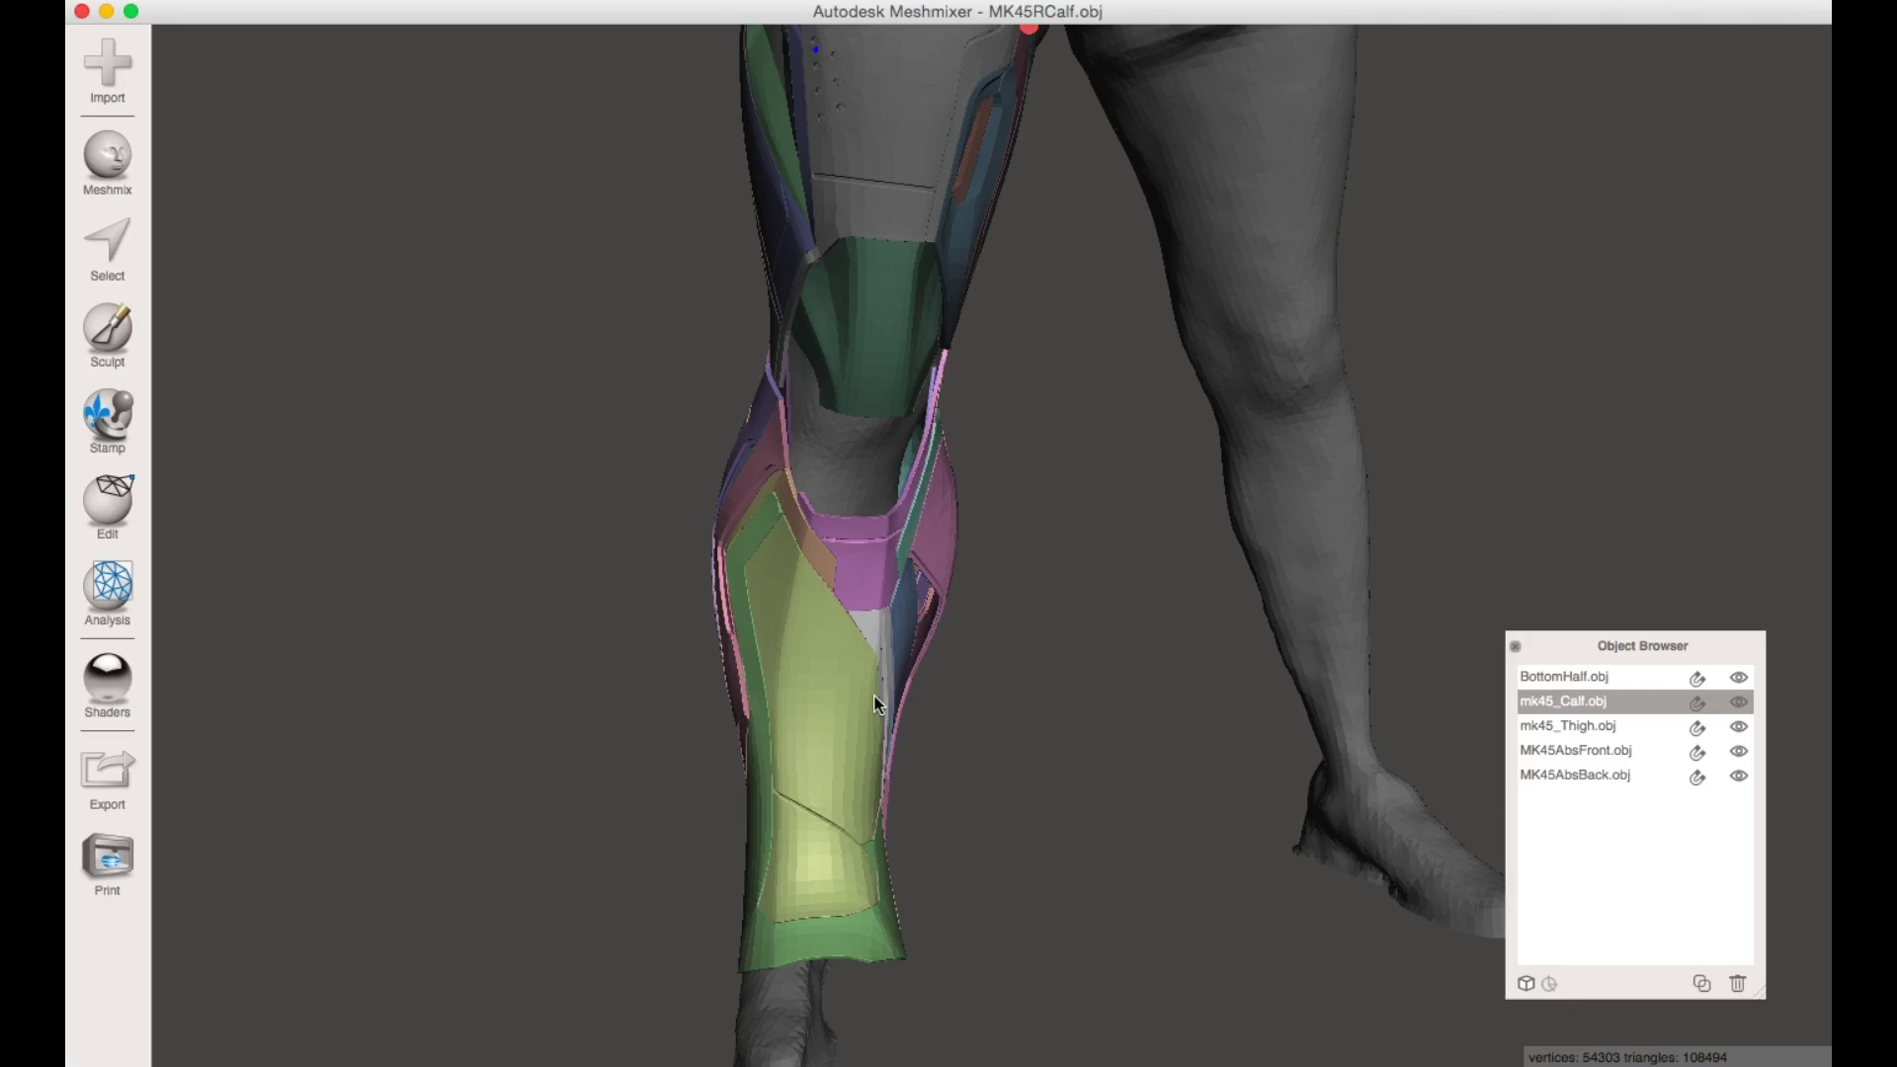
scroll(952, 728, "down", 2)
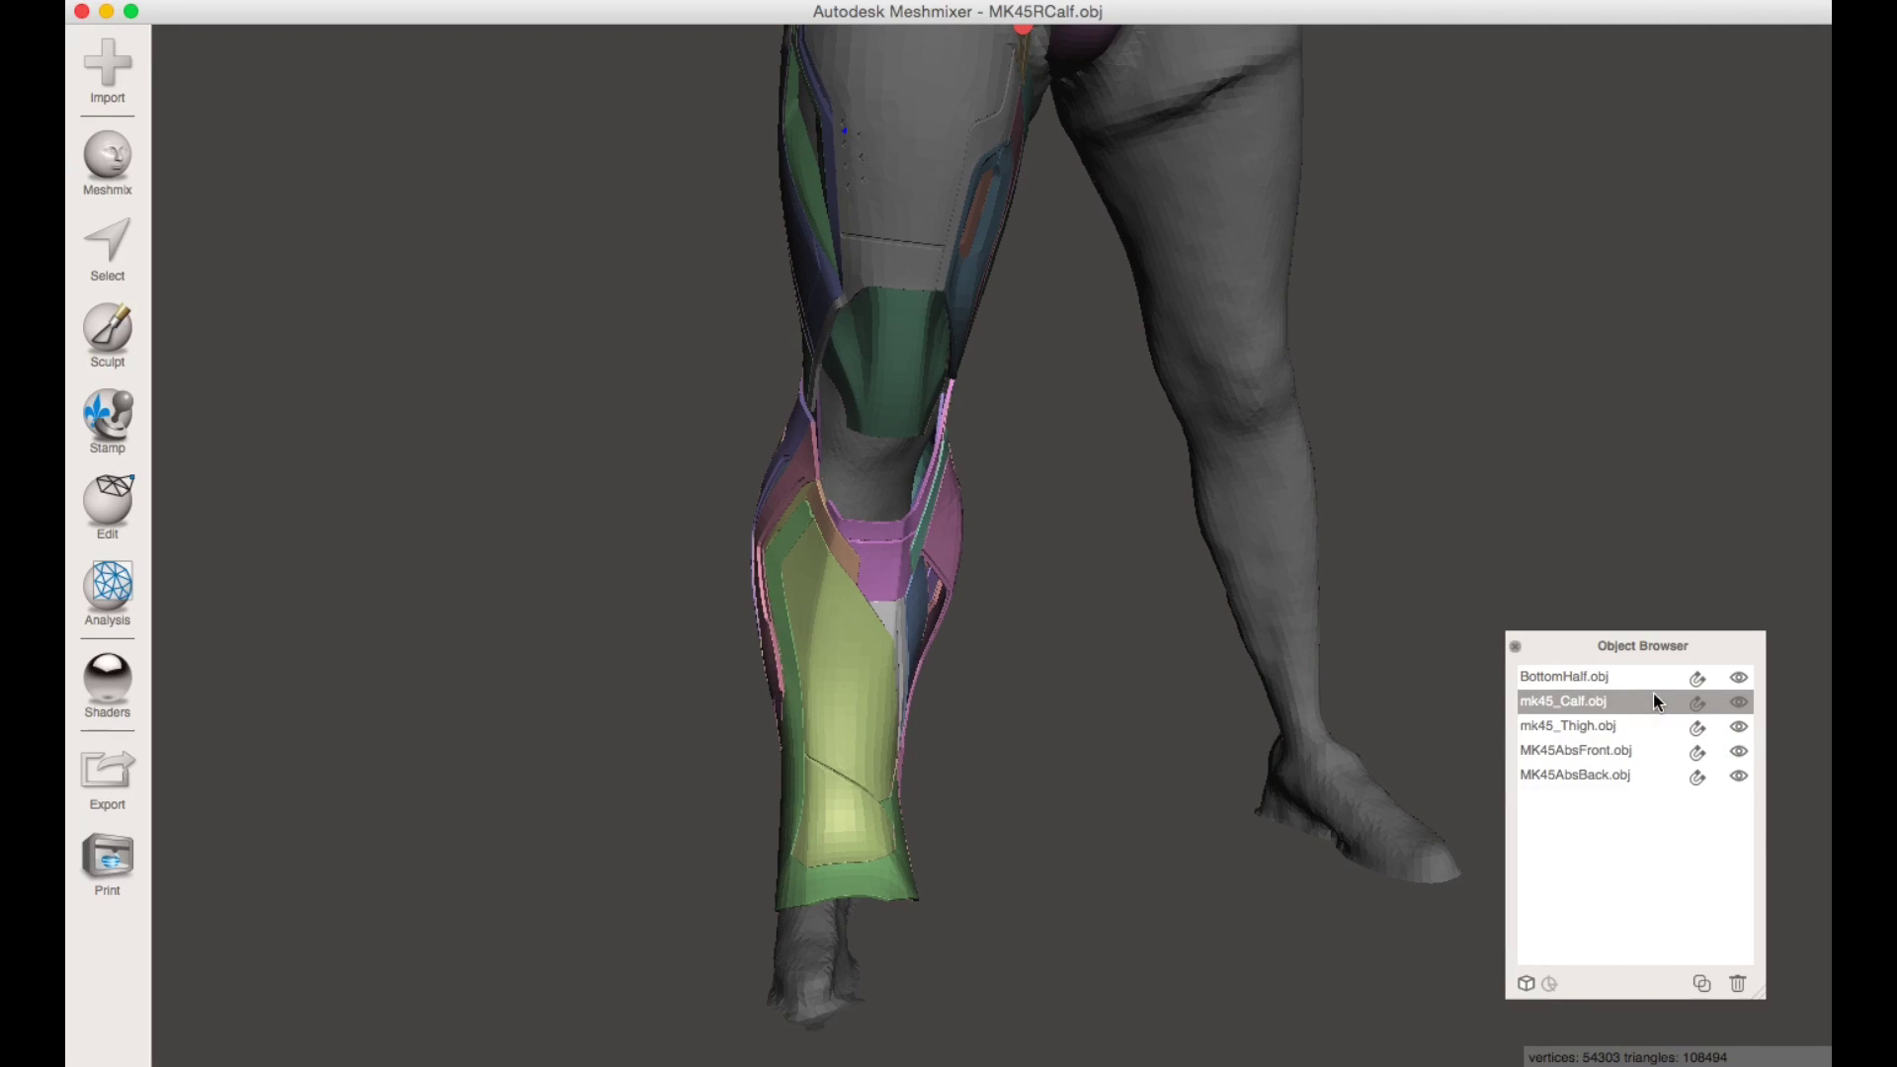
left_click(1697, 677)
left_click(1588, 703)
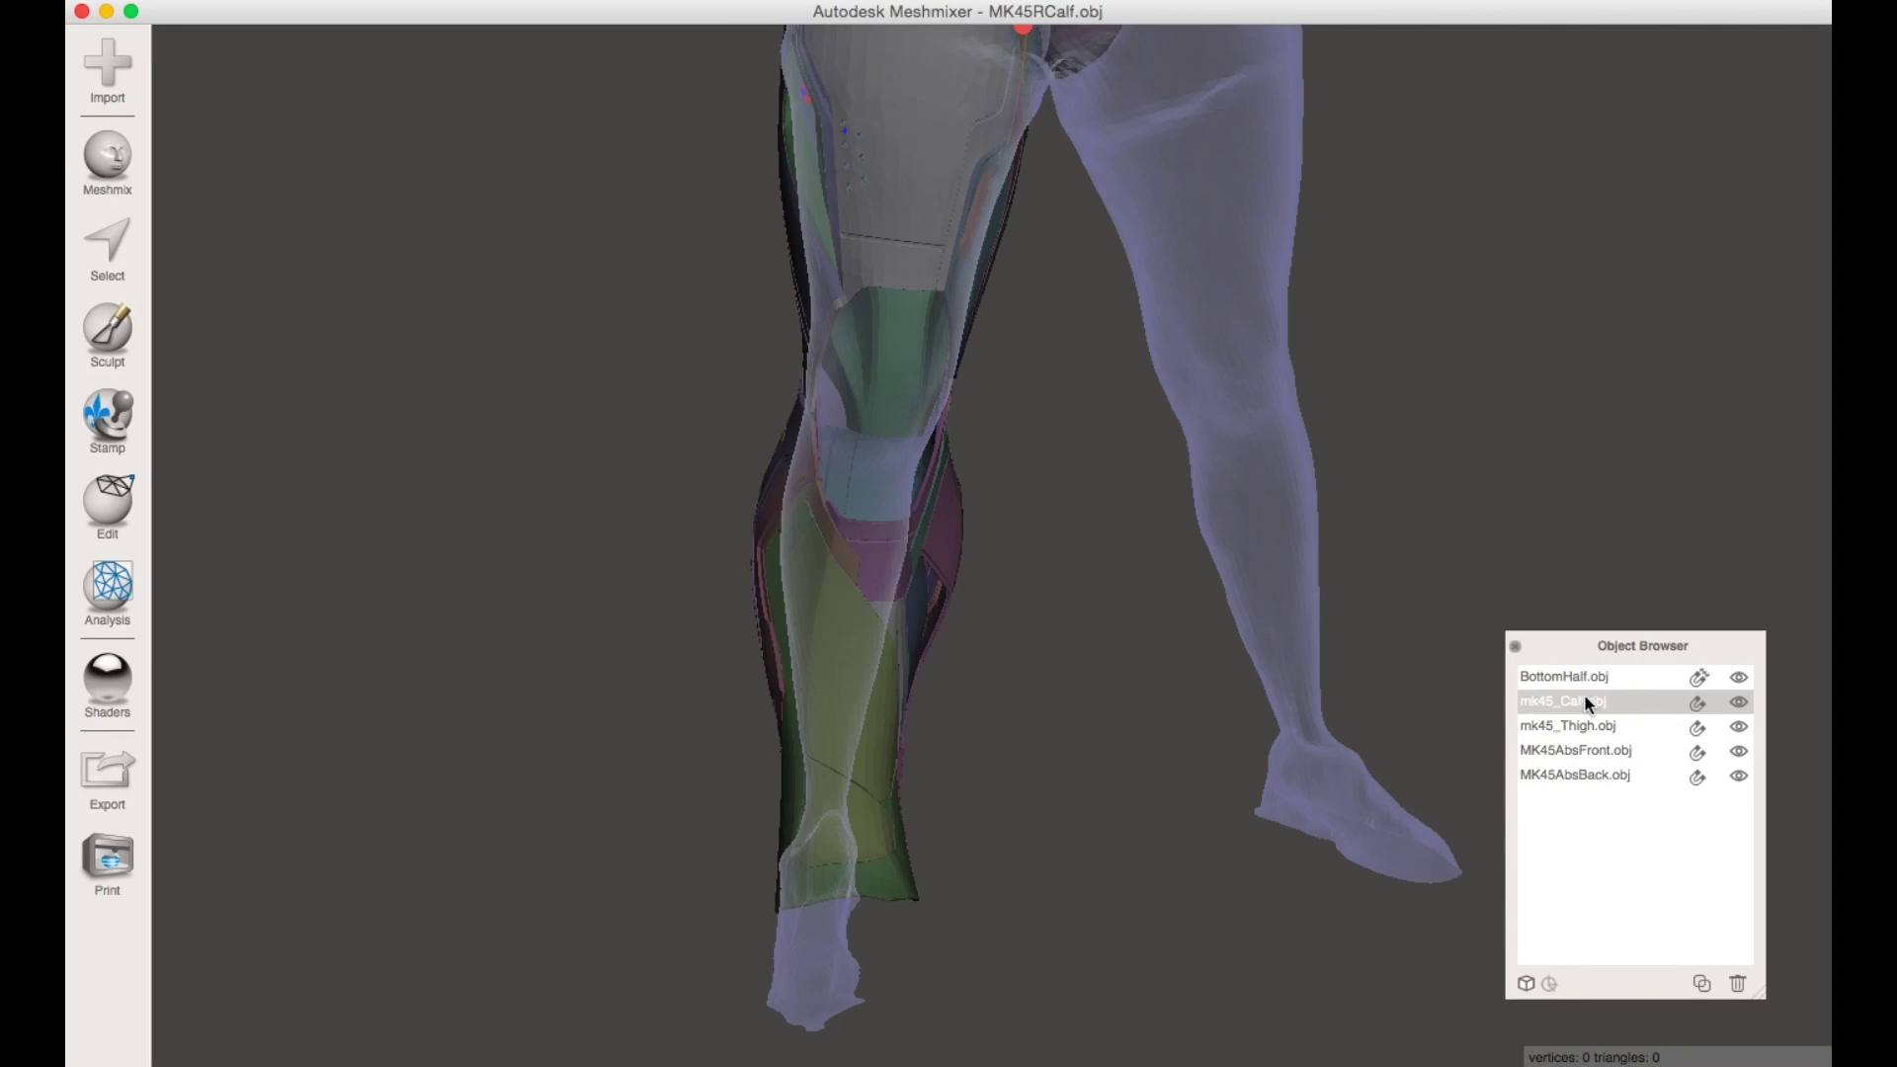
left_click(1610, 726)
left_click(1736, 983)
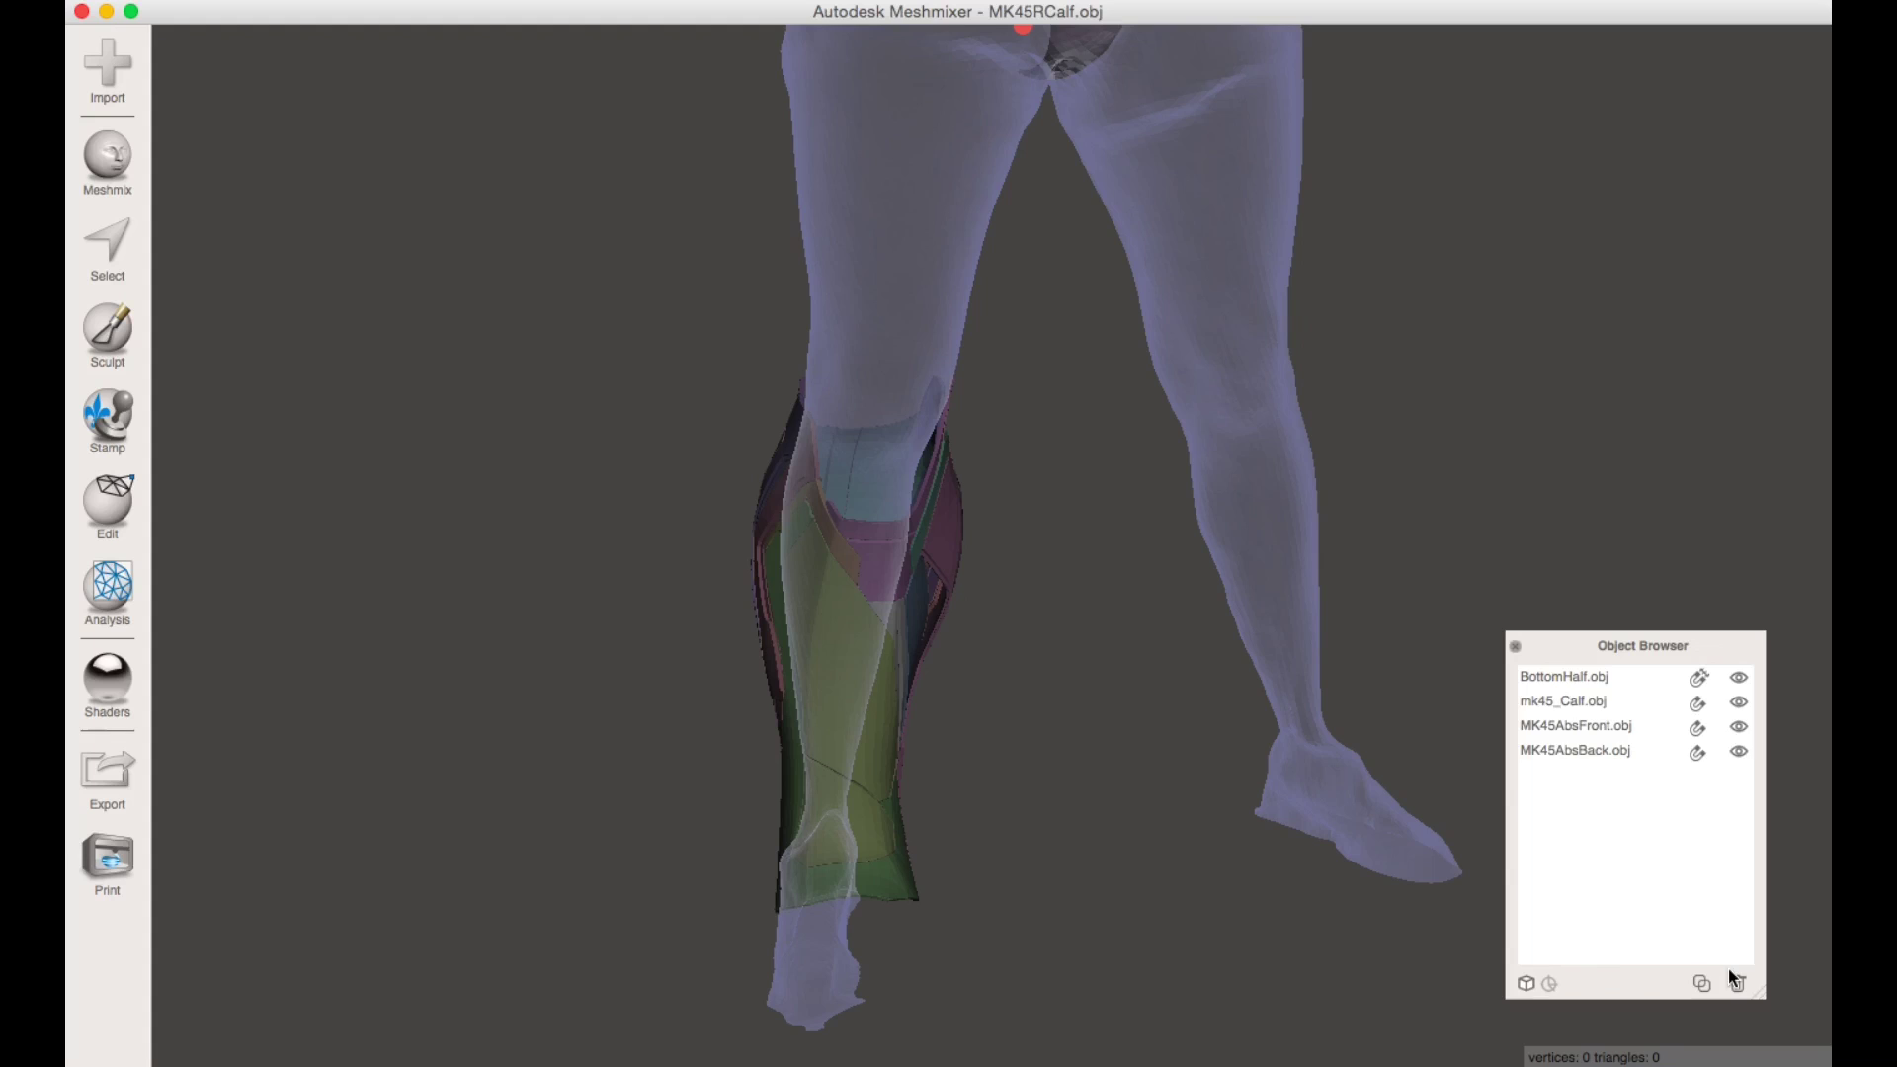
- Delete the MK45AbsFront.obj and MK45AbsBack.obj meshes together
left_click(1588, 700)
left_click(1598, 727, "shift")
left_click(1599, 727)
left_click(1597, 749, "shift")
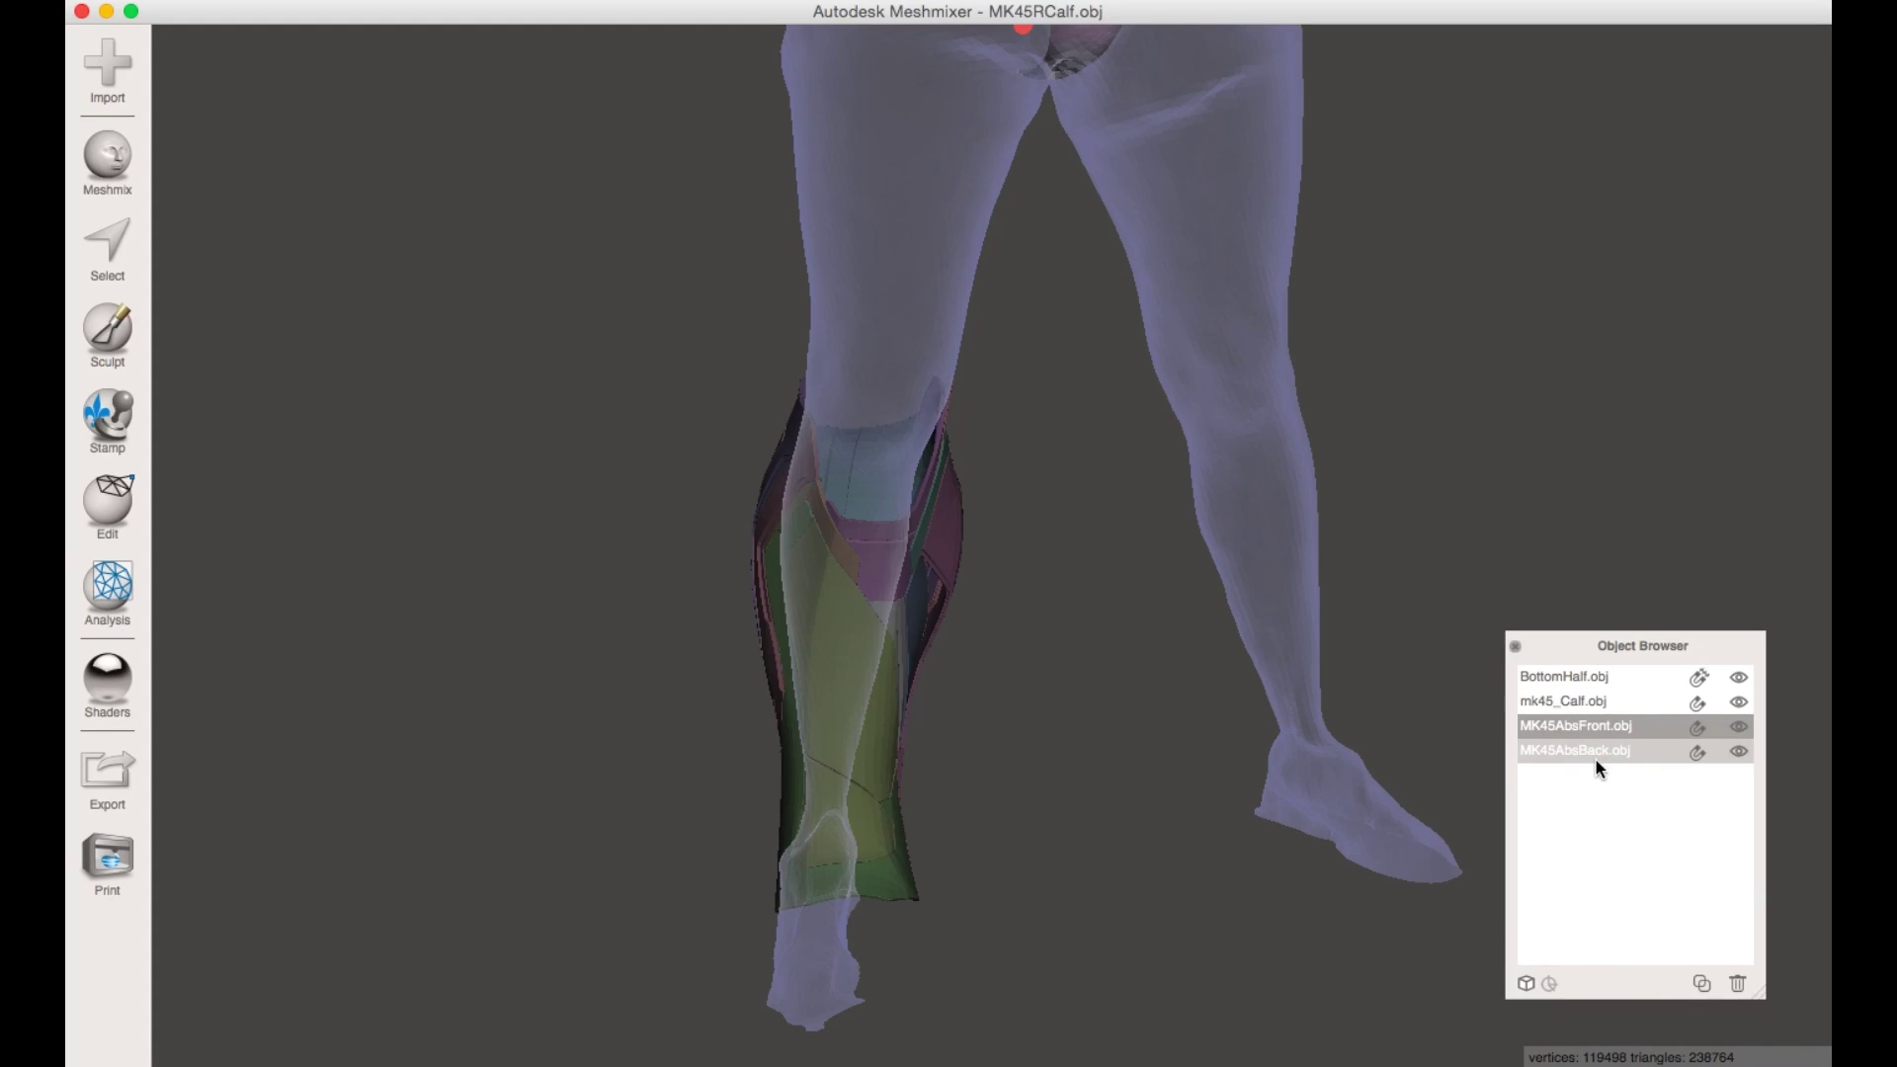
left_click(1738, 983)
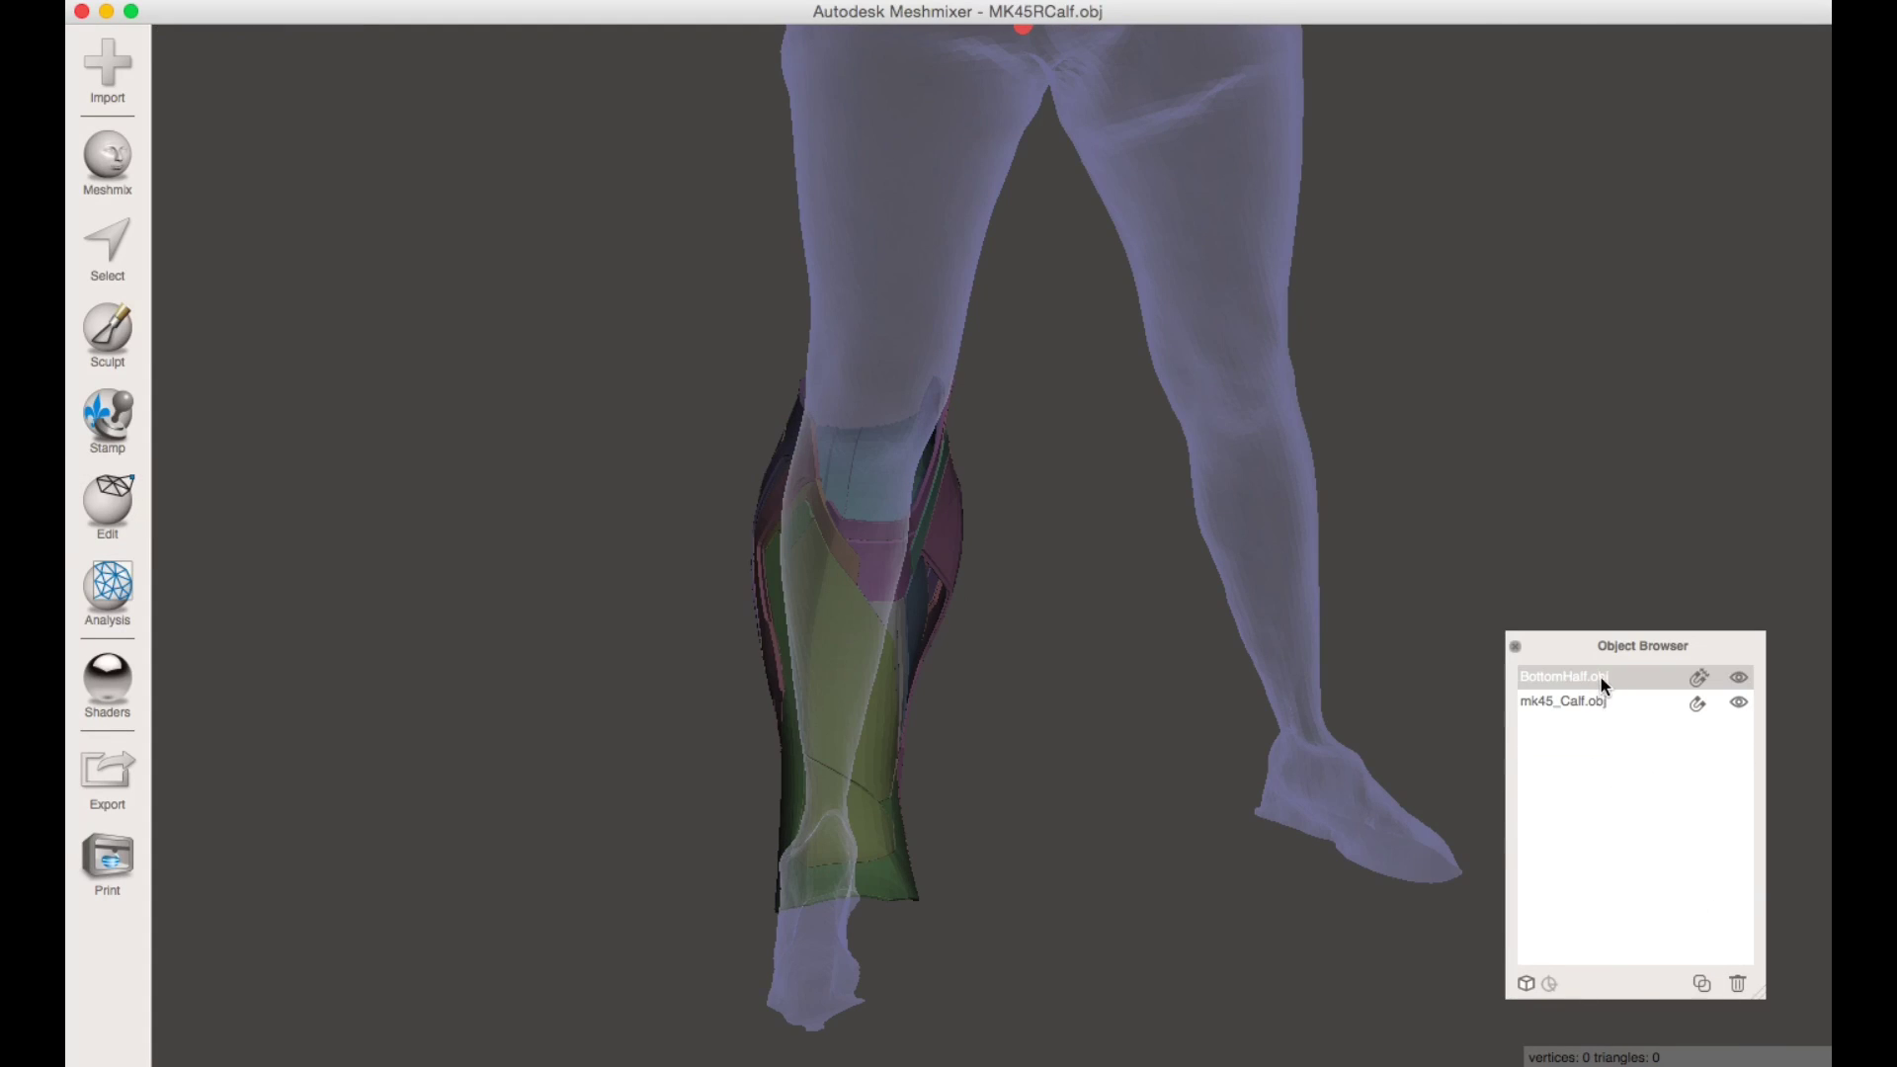
- Clear the target setting of BottomHalf.obj and delete that body mesh, keeping only the calf armor
left_click(1610, 703)
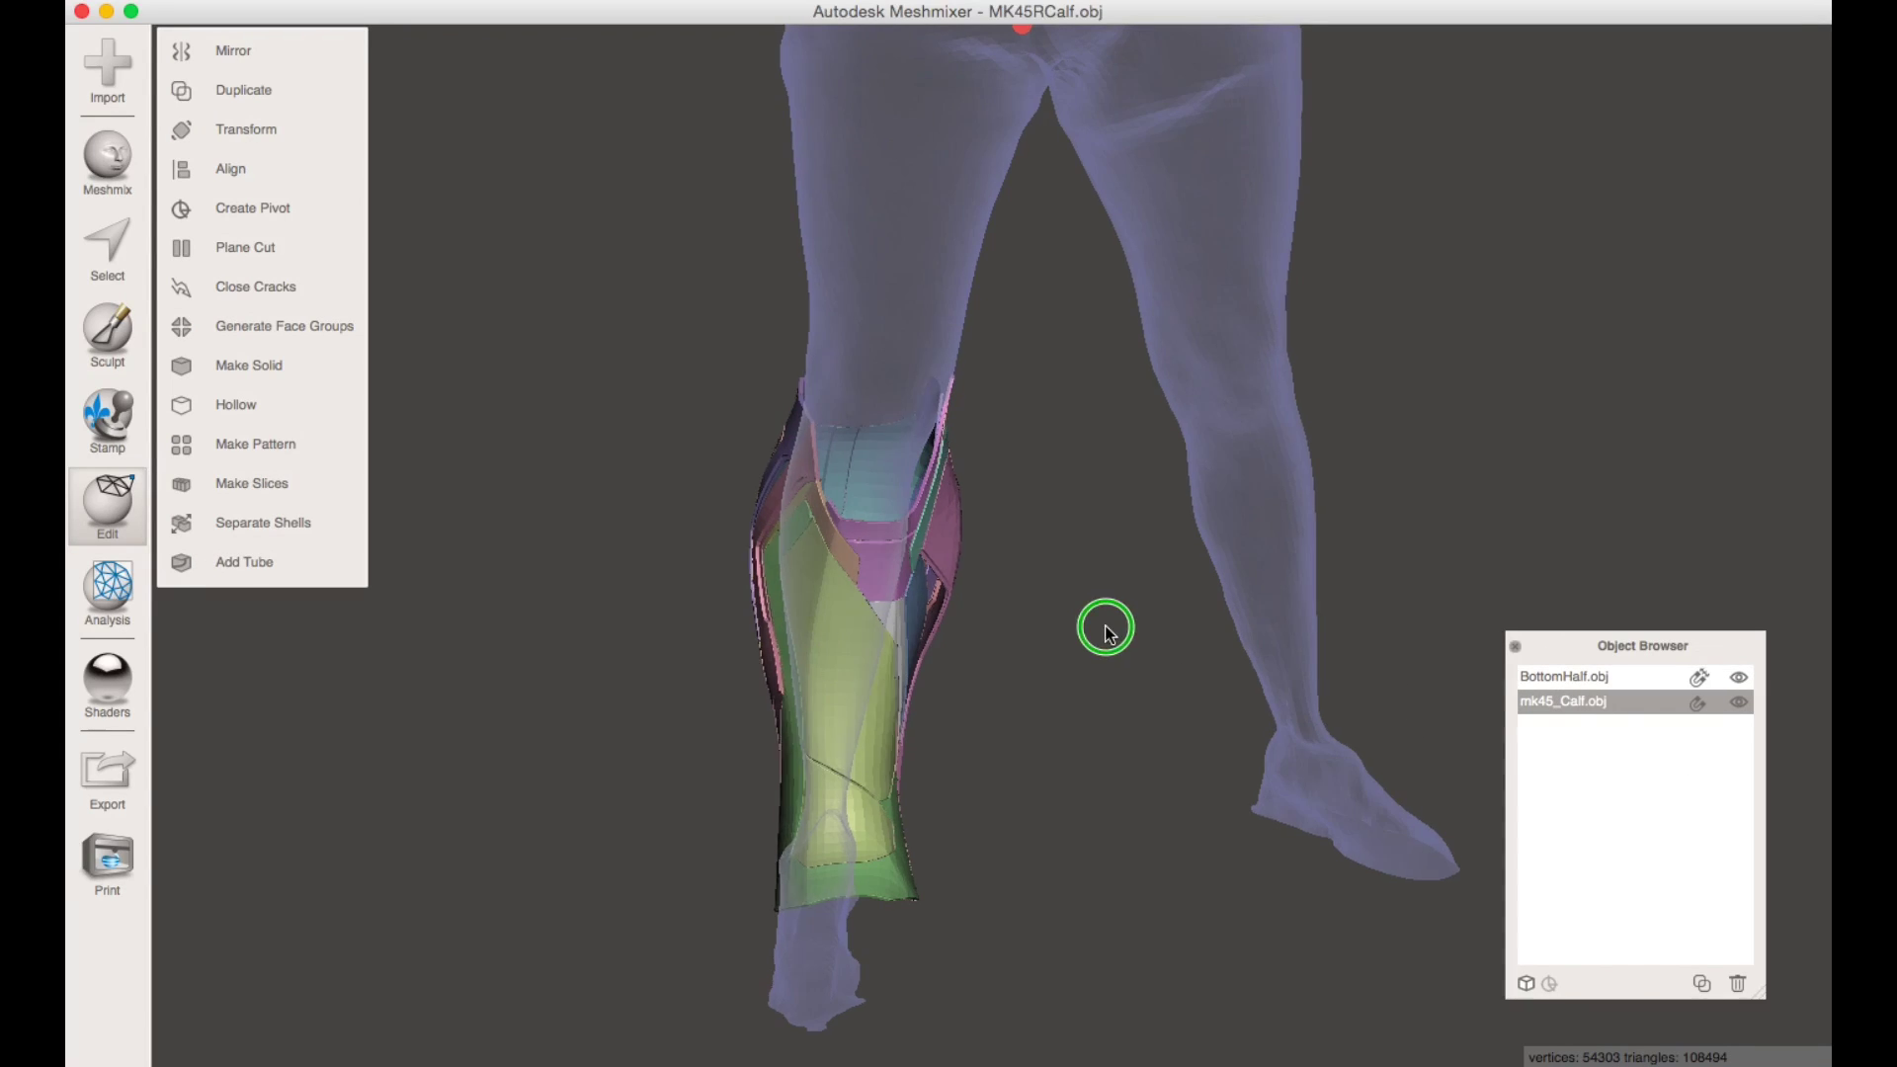
right_click_drag(1101, 626, 1645, 695)
left_click(1697, 678)
left_click(1632, 678)
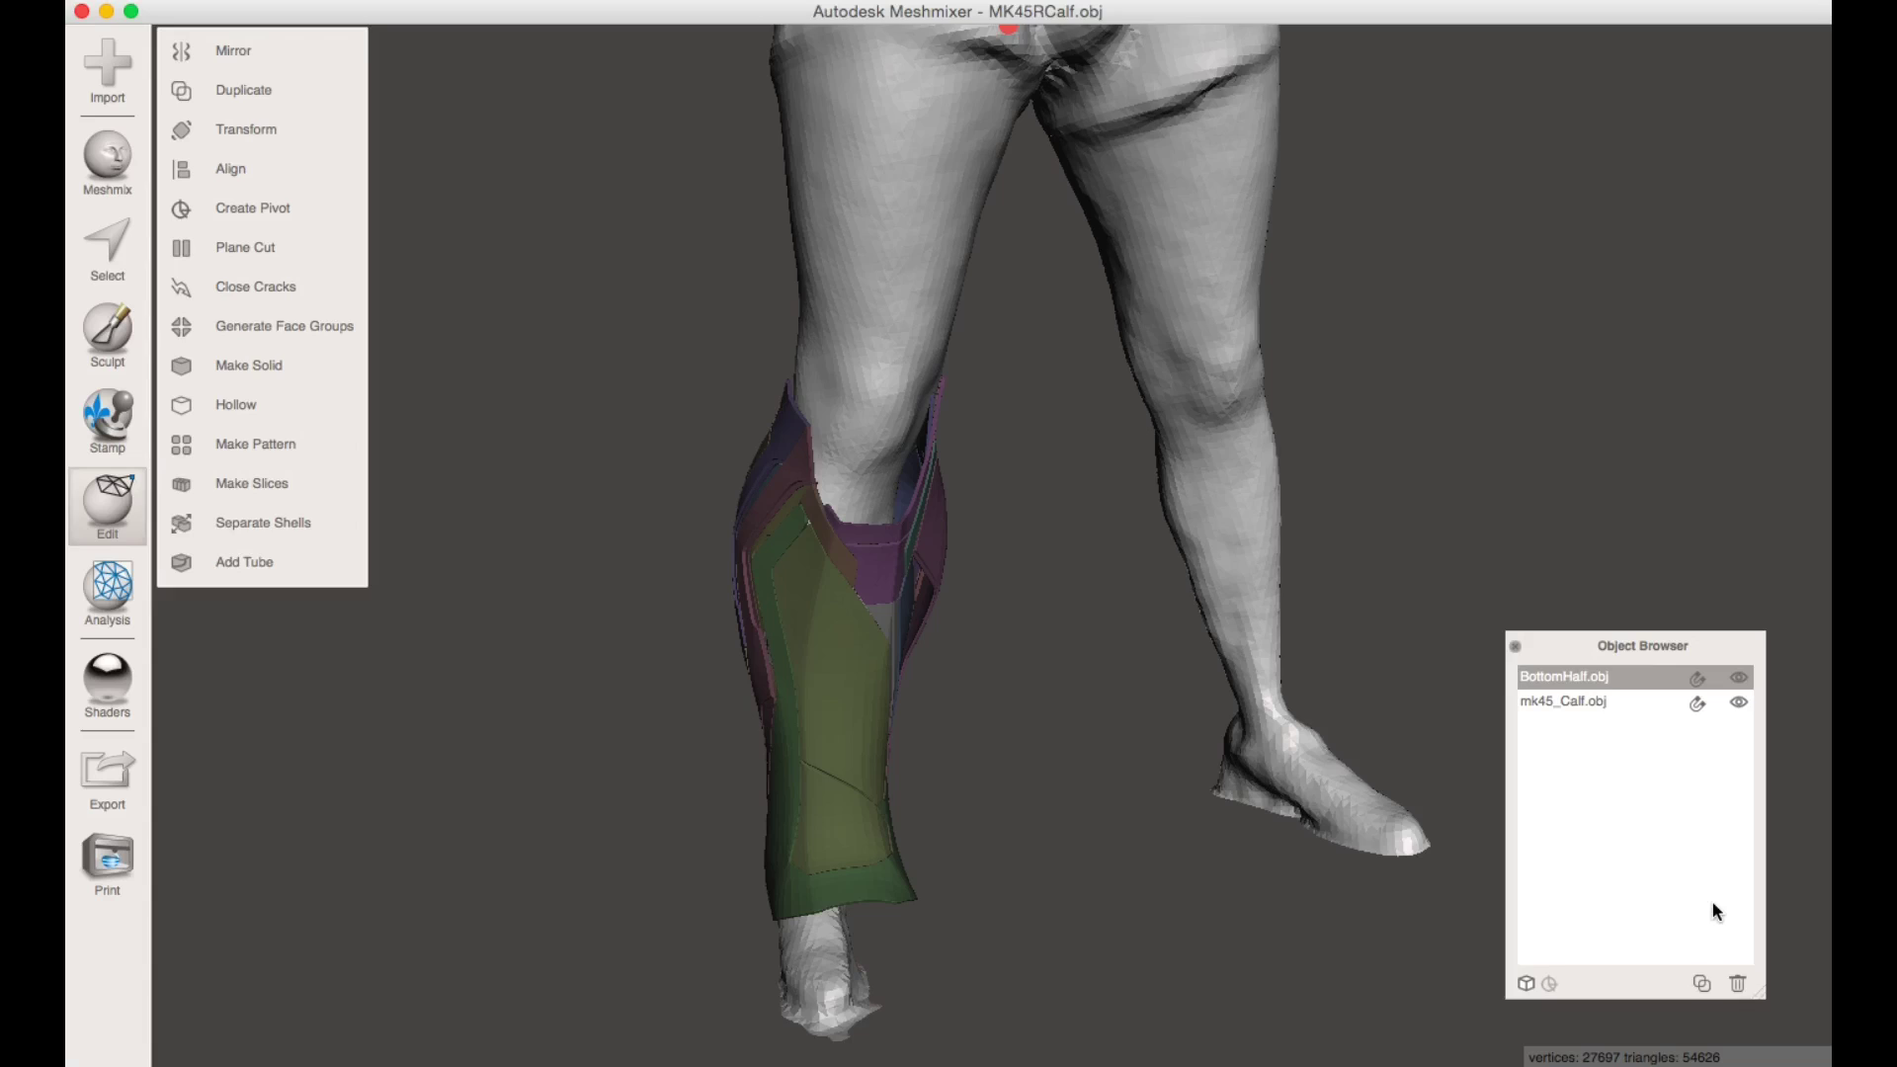
left_click(1737, 984)
left_click(796, 571)
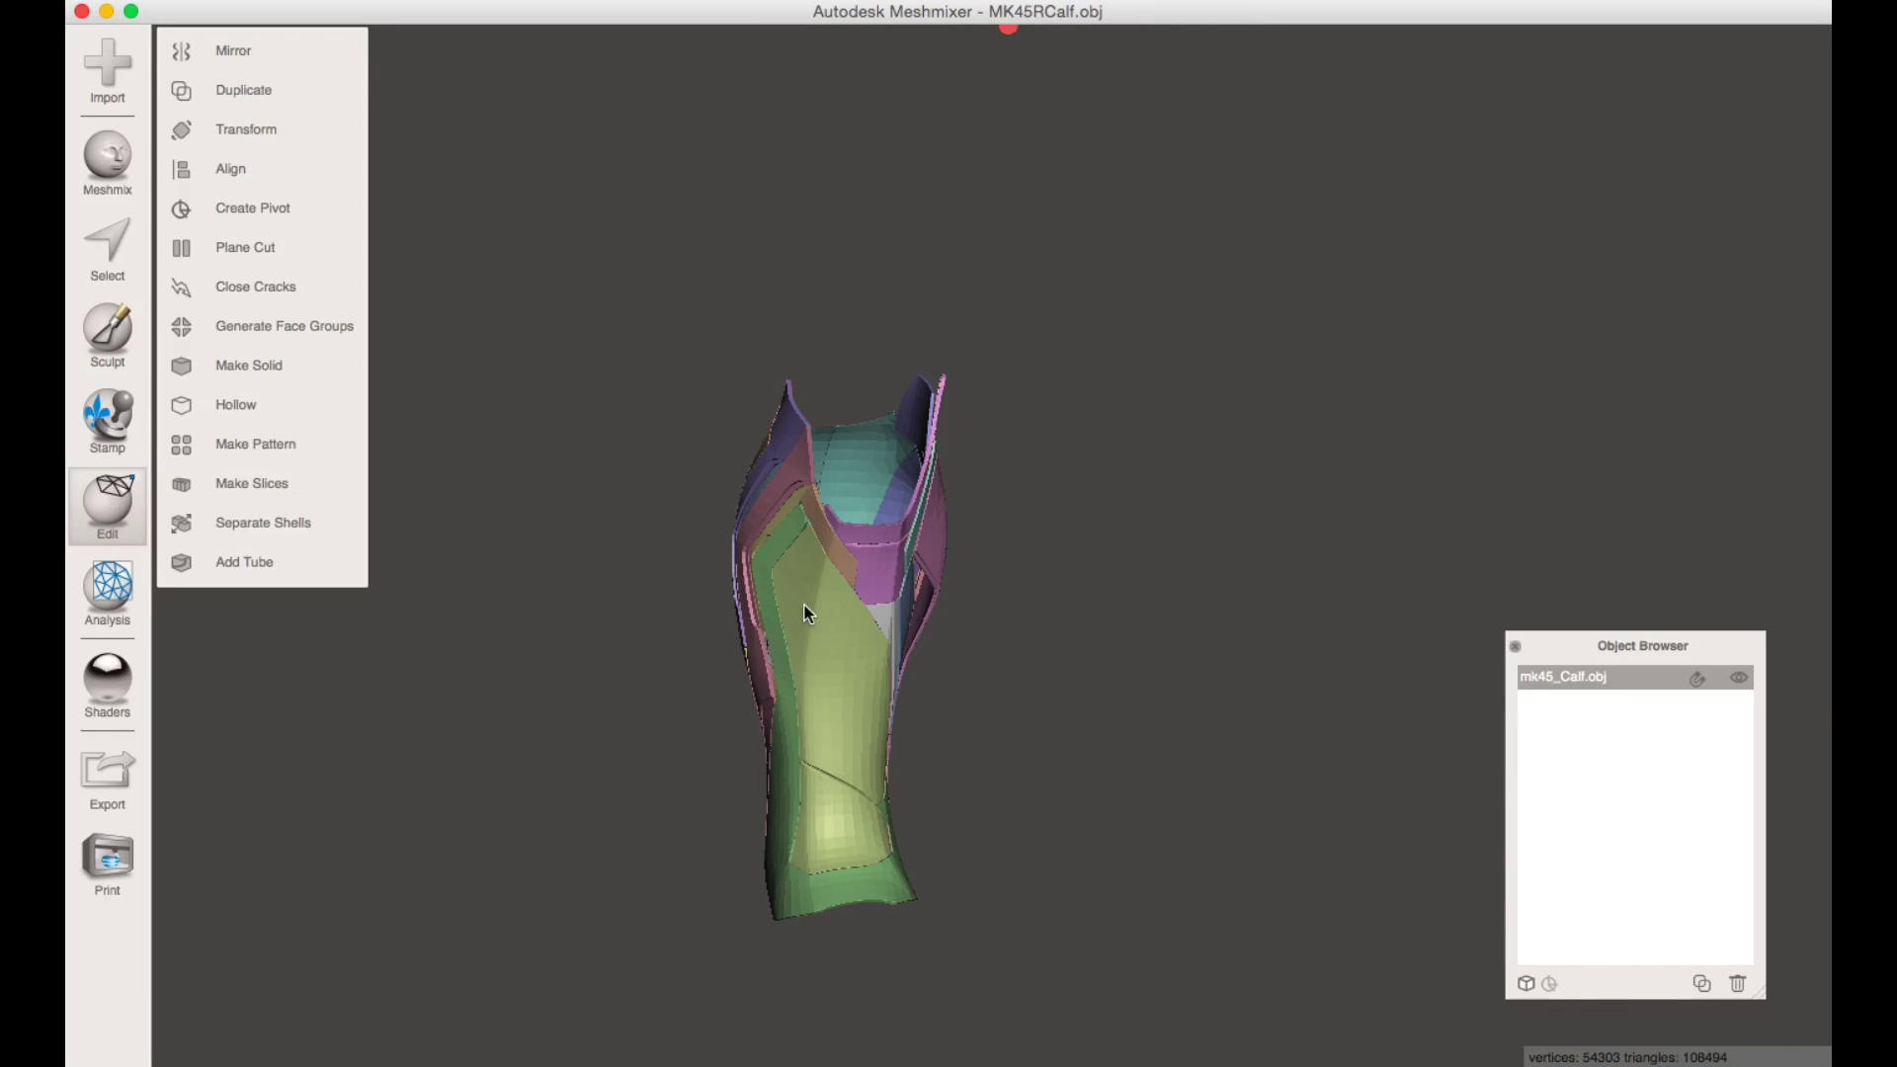
- Align the calf armor to World Origin / Y-up using Base Point as the source, with translation and rotation
right_click_drag(635, 678, 543, 798)
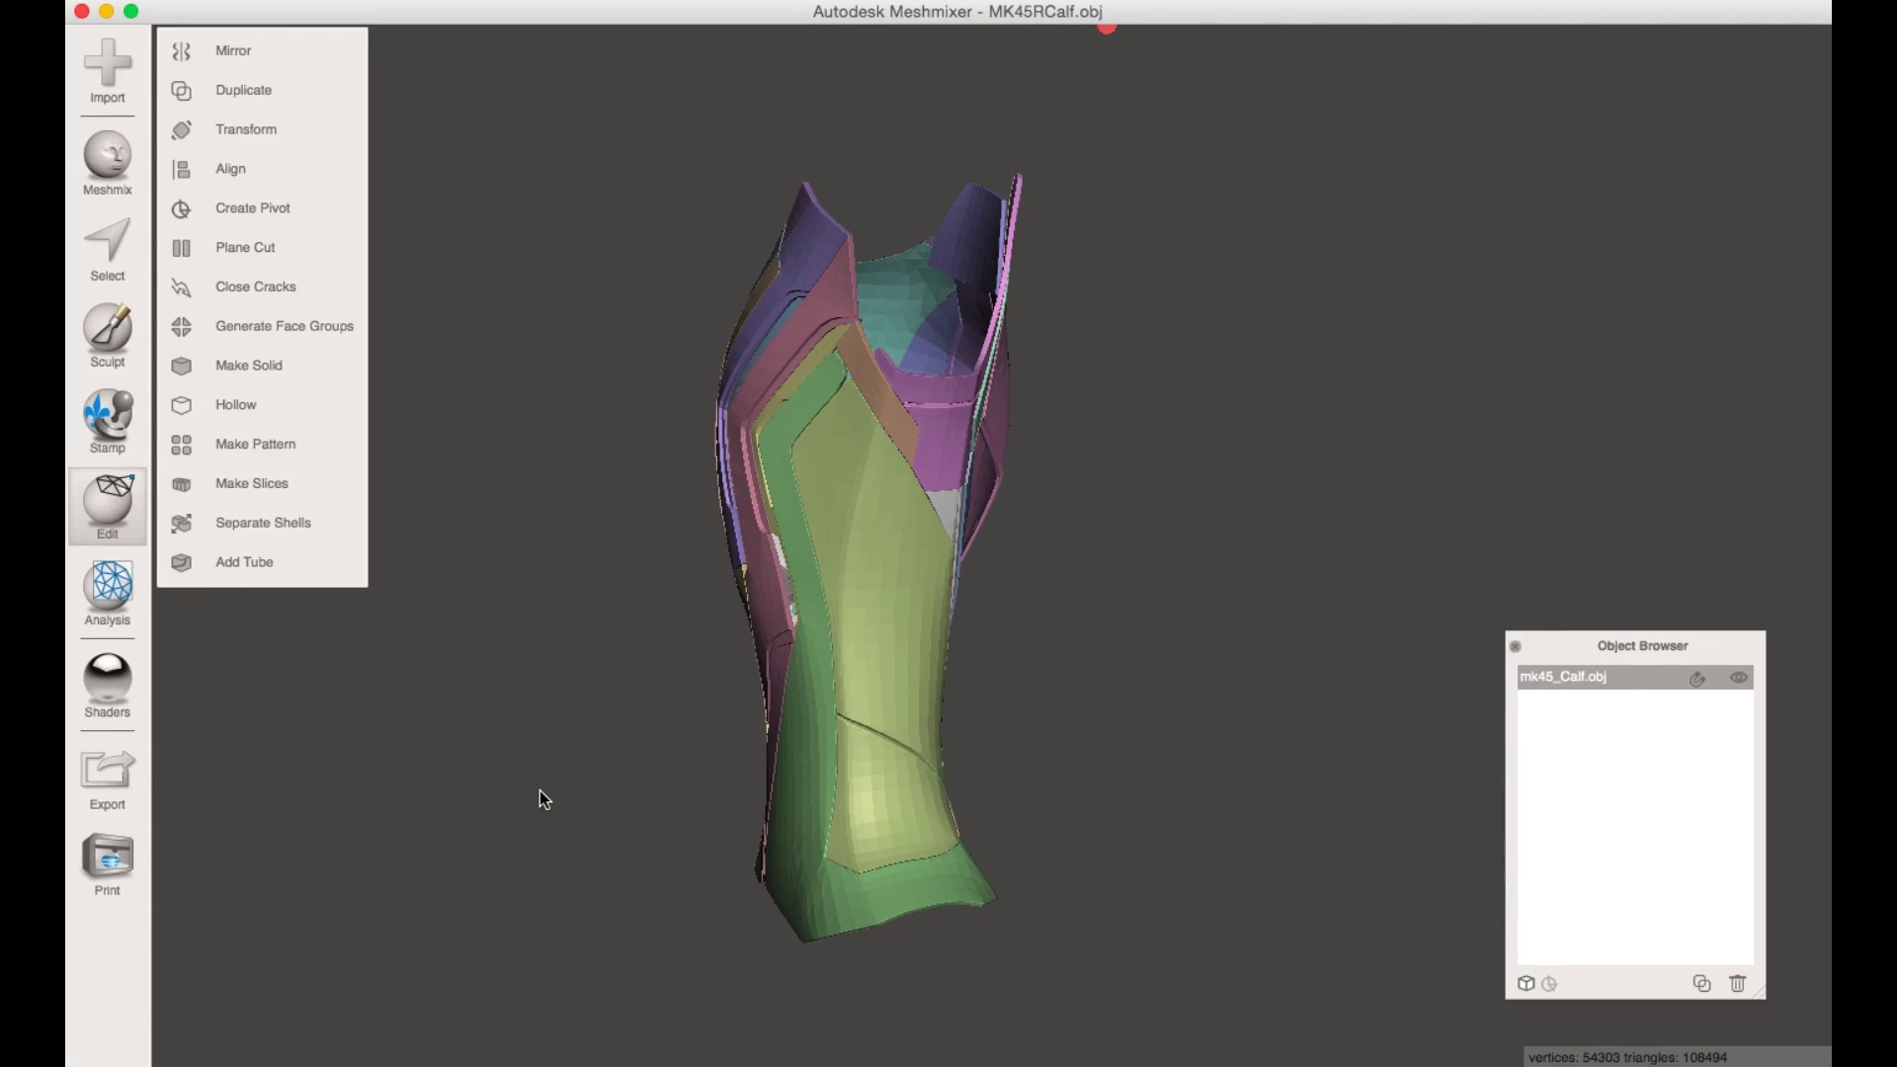
left_click(253, 176)
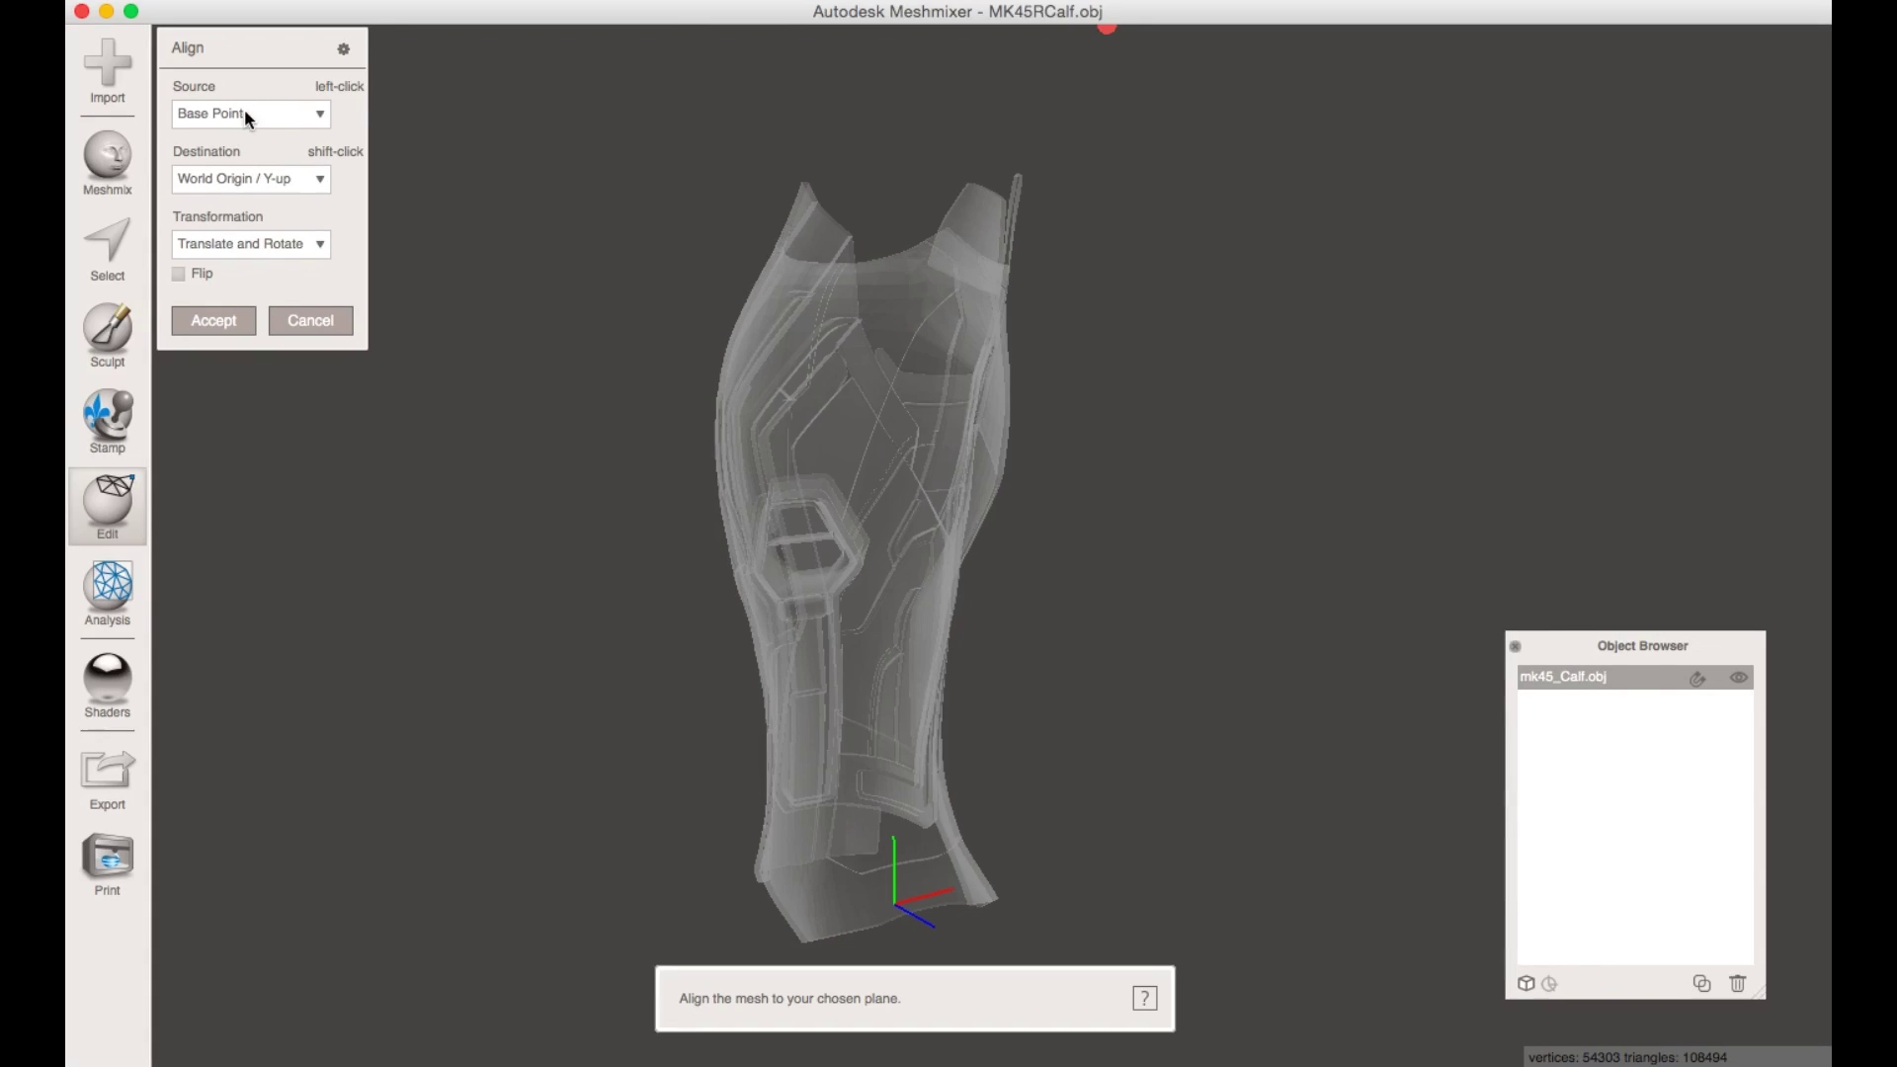
left_click(321, 116)
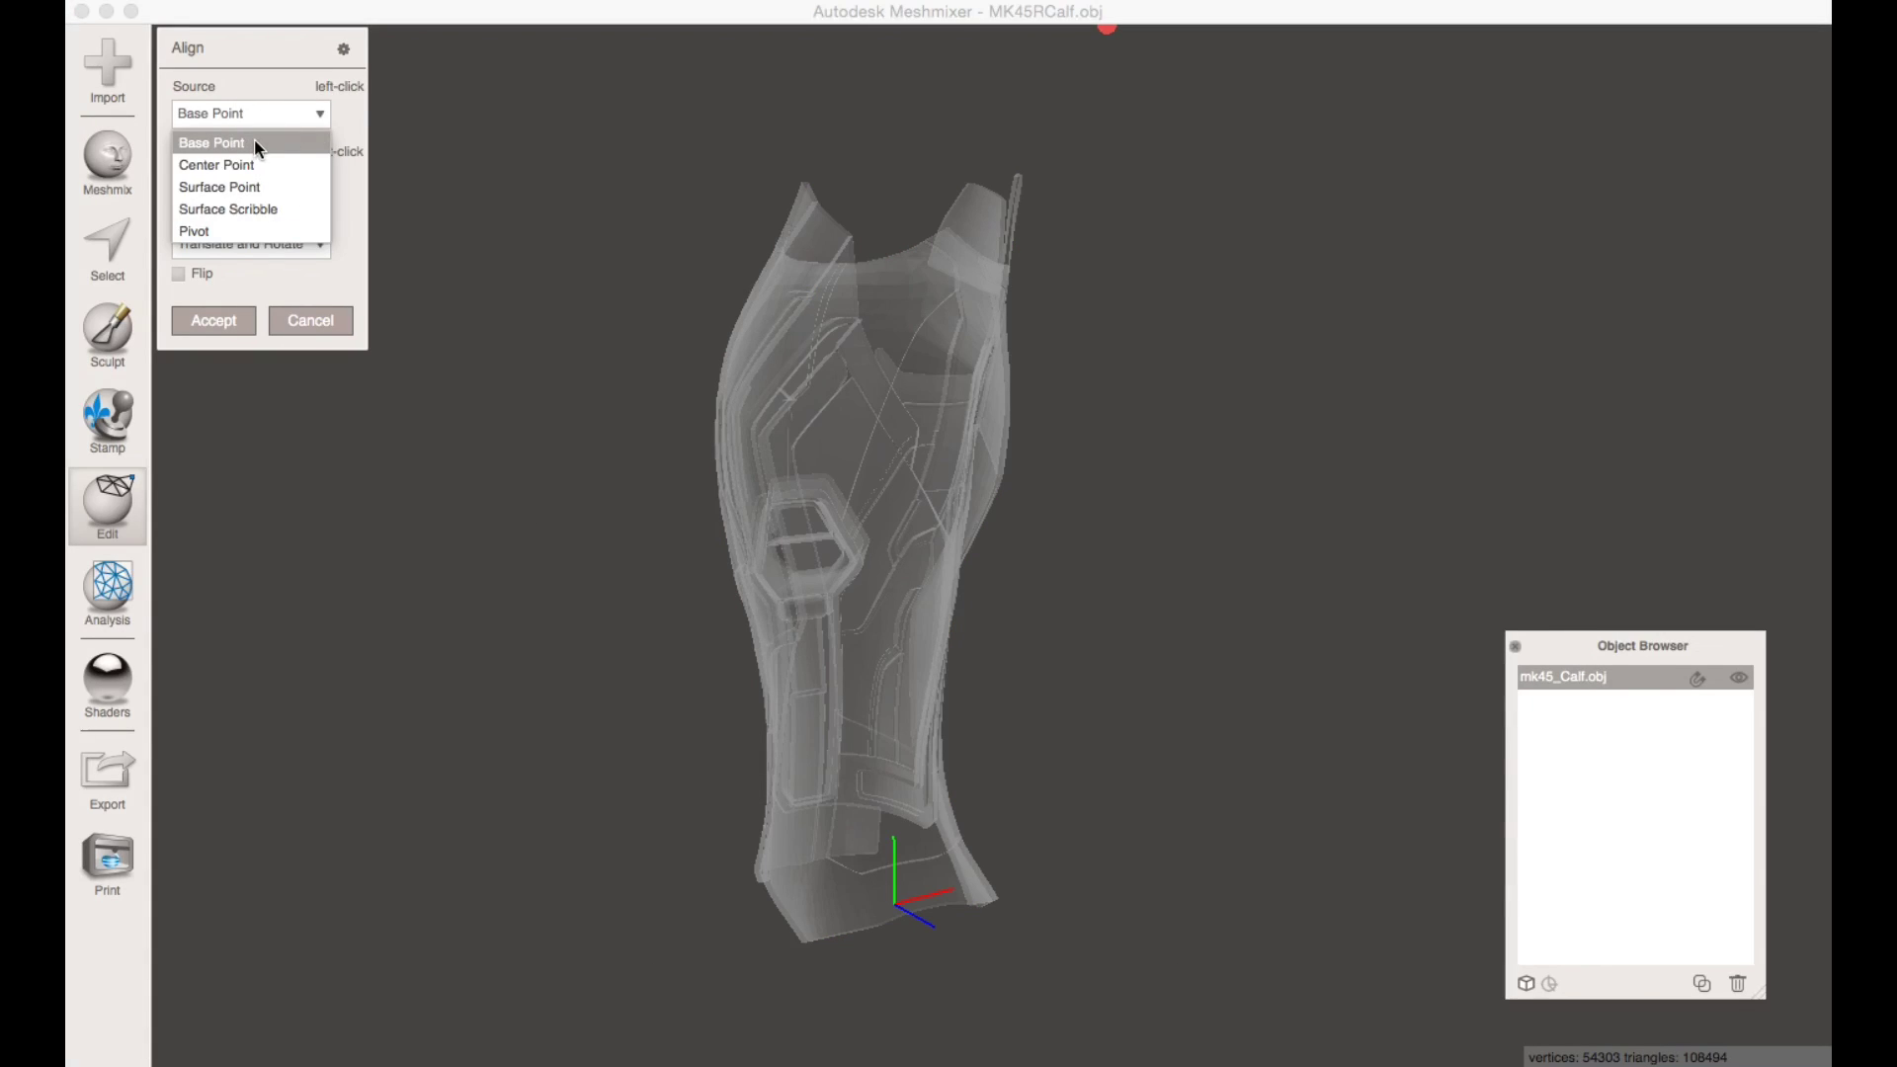
left_click(255, 144)
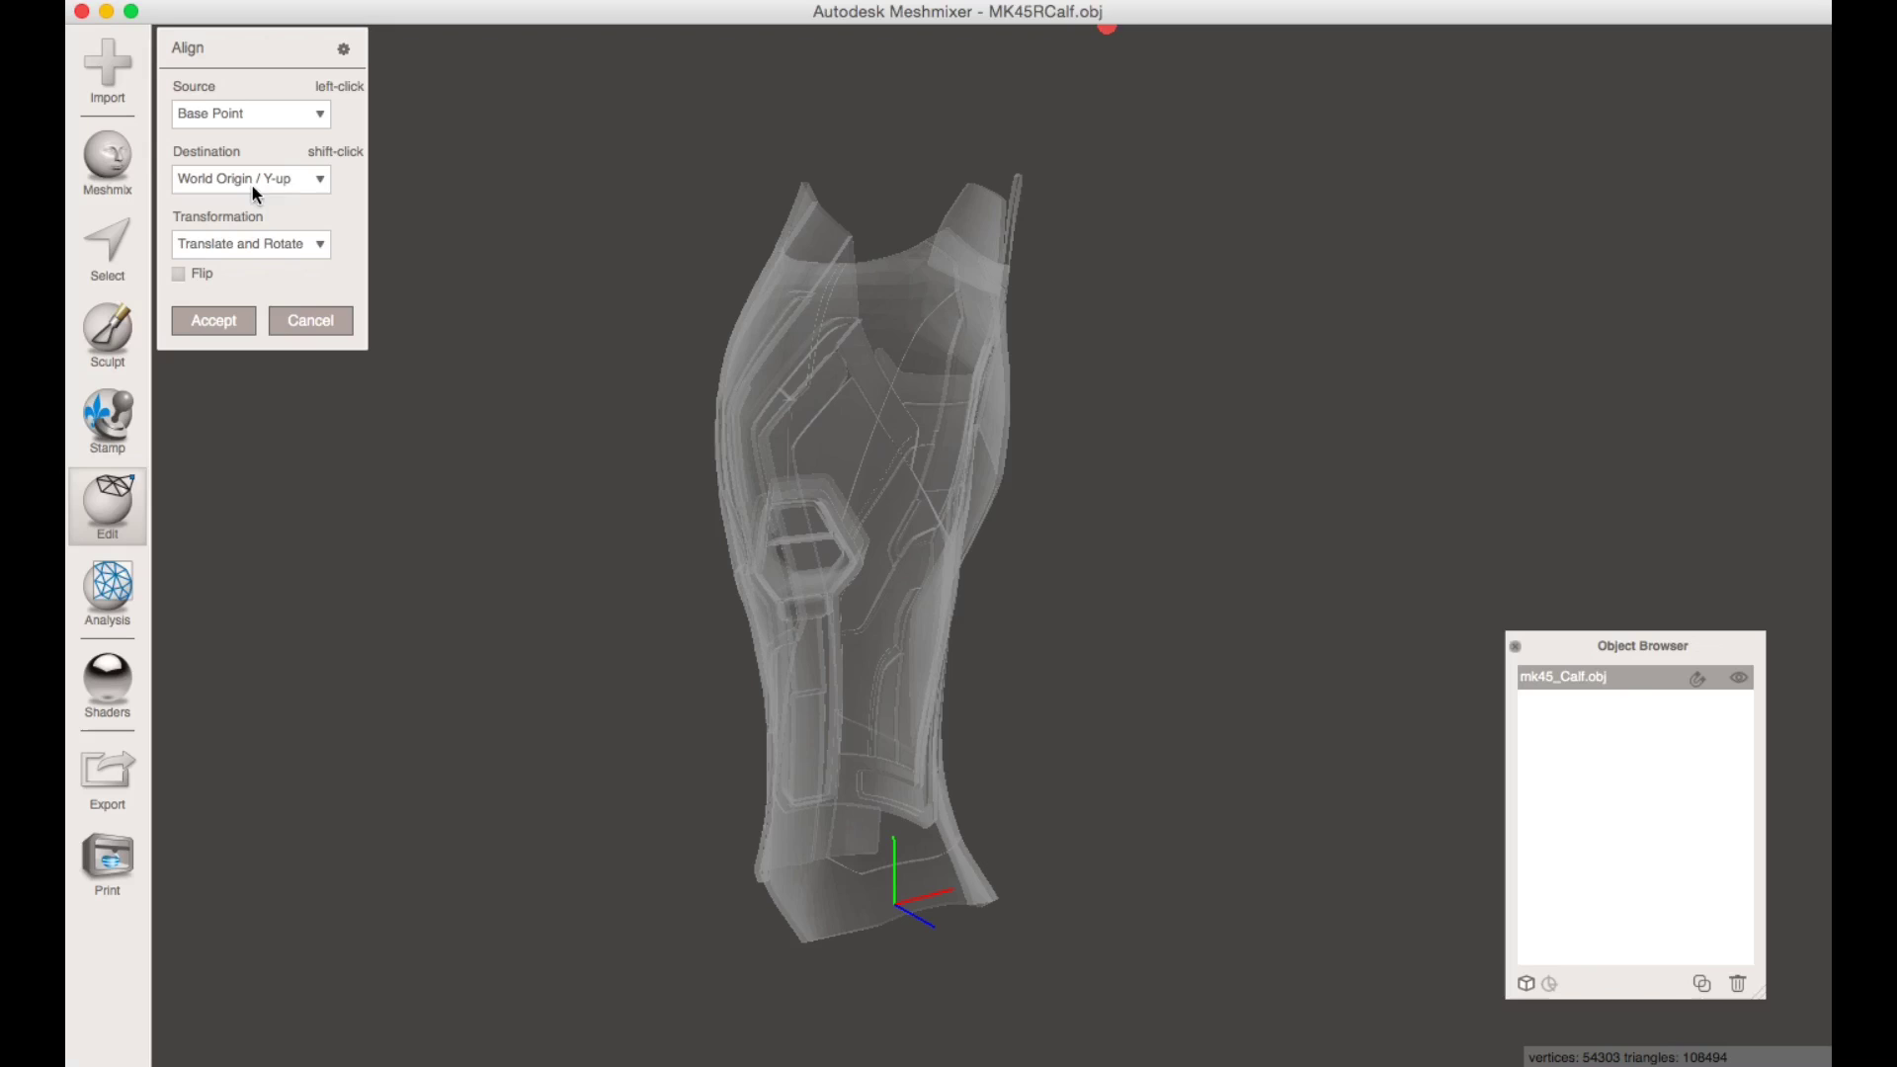
left_click(227, 322)
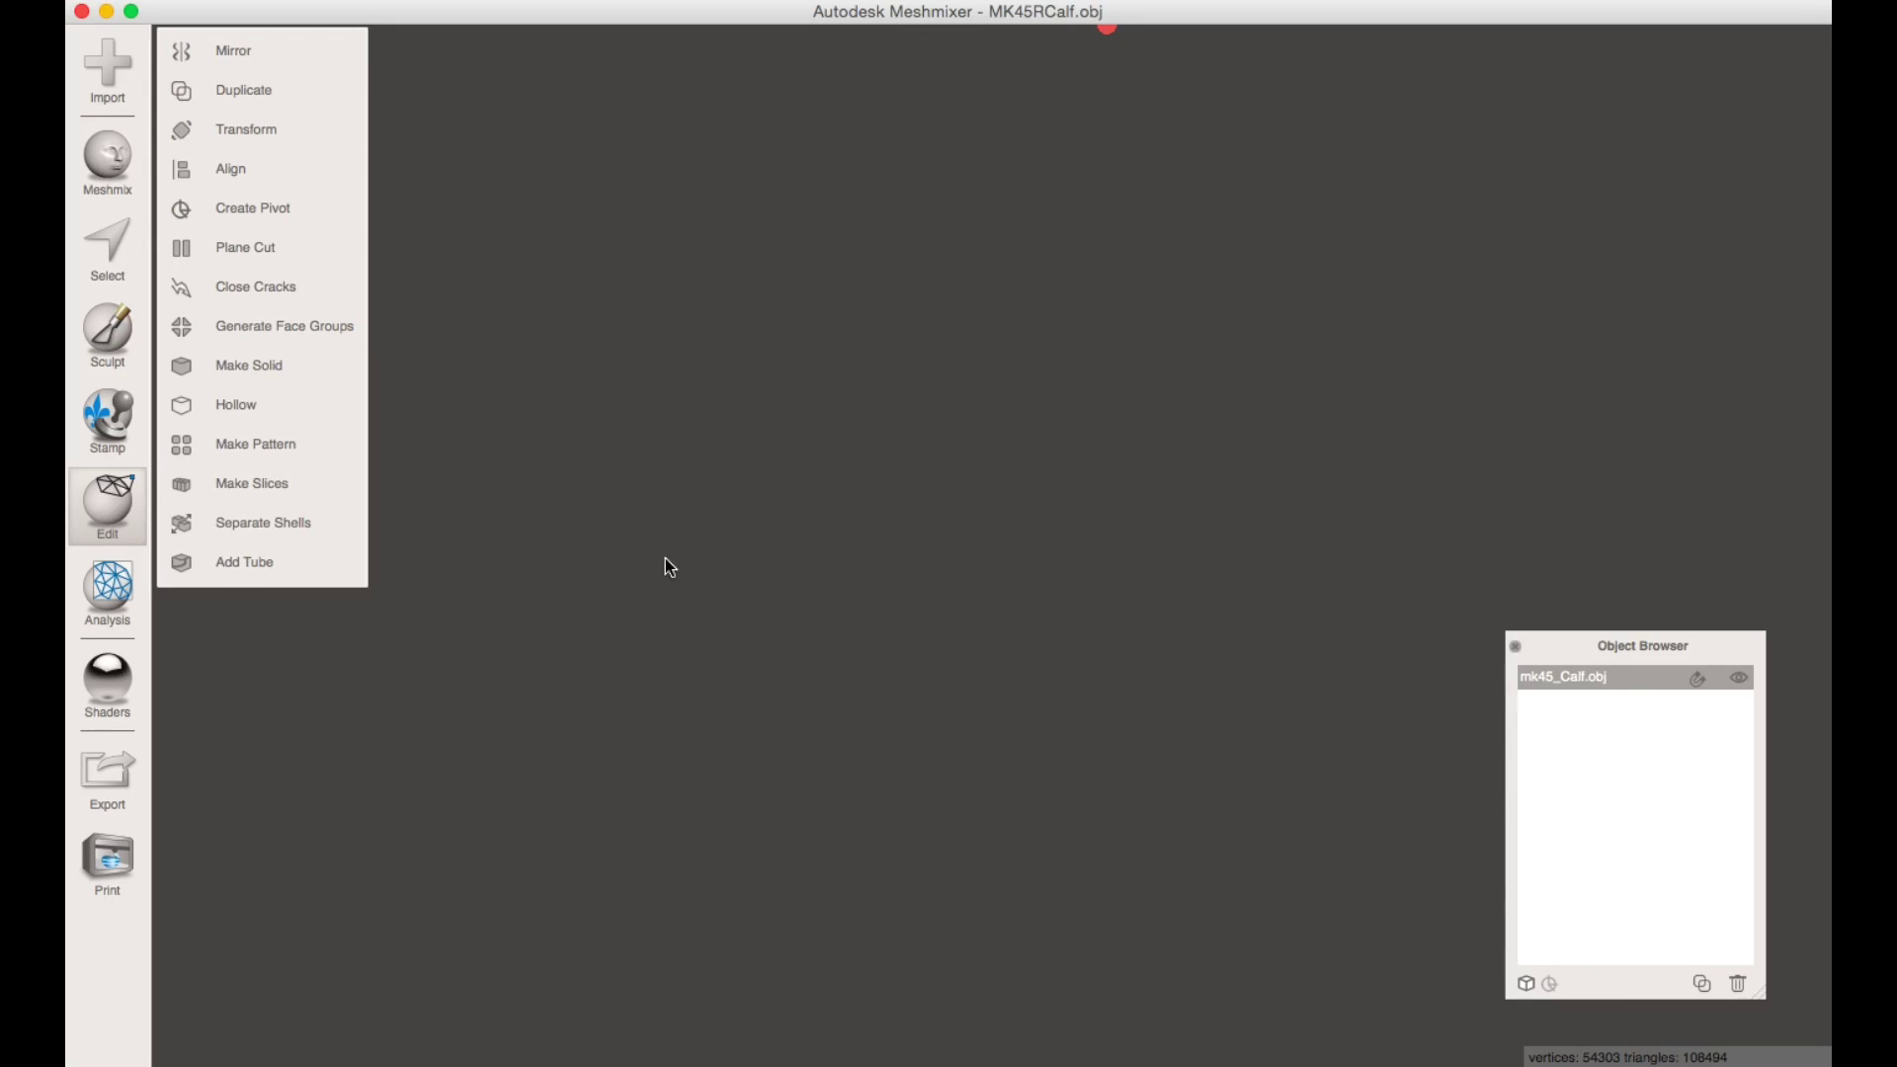
right_click_drag(925, 425, 923, 754)
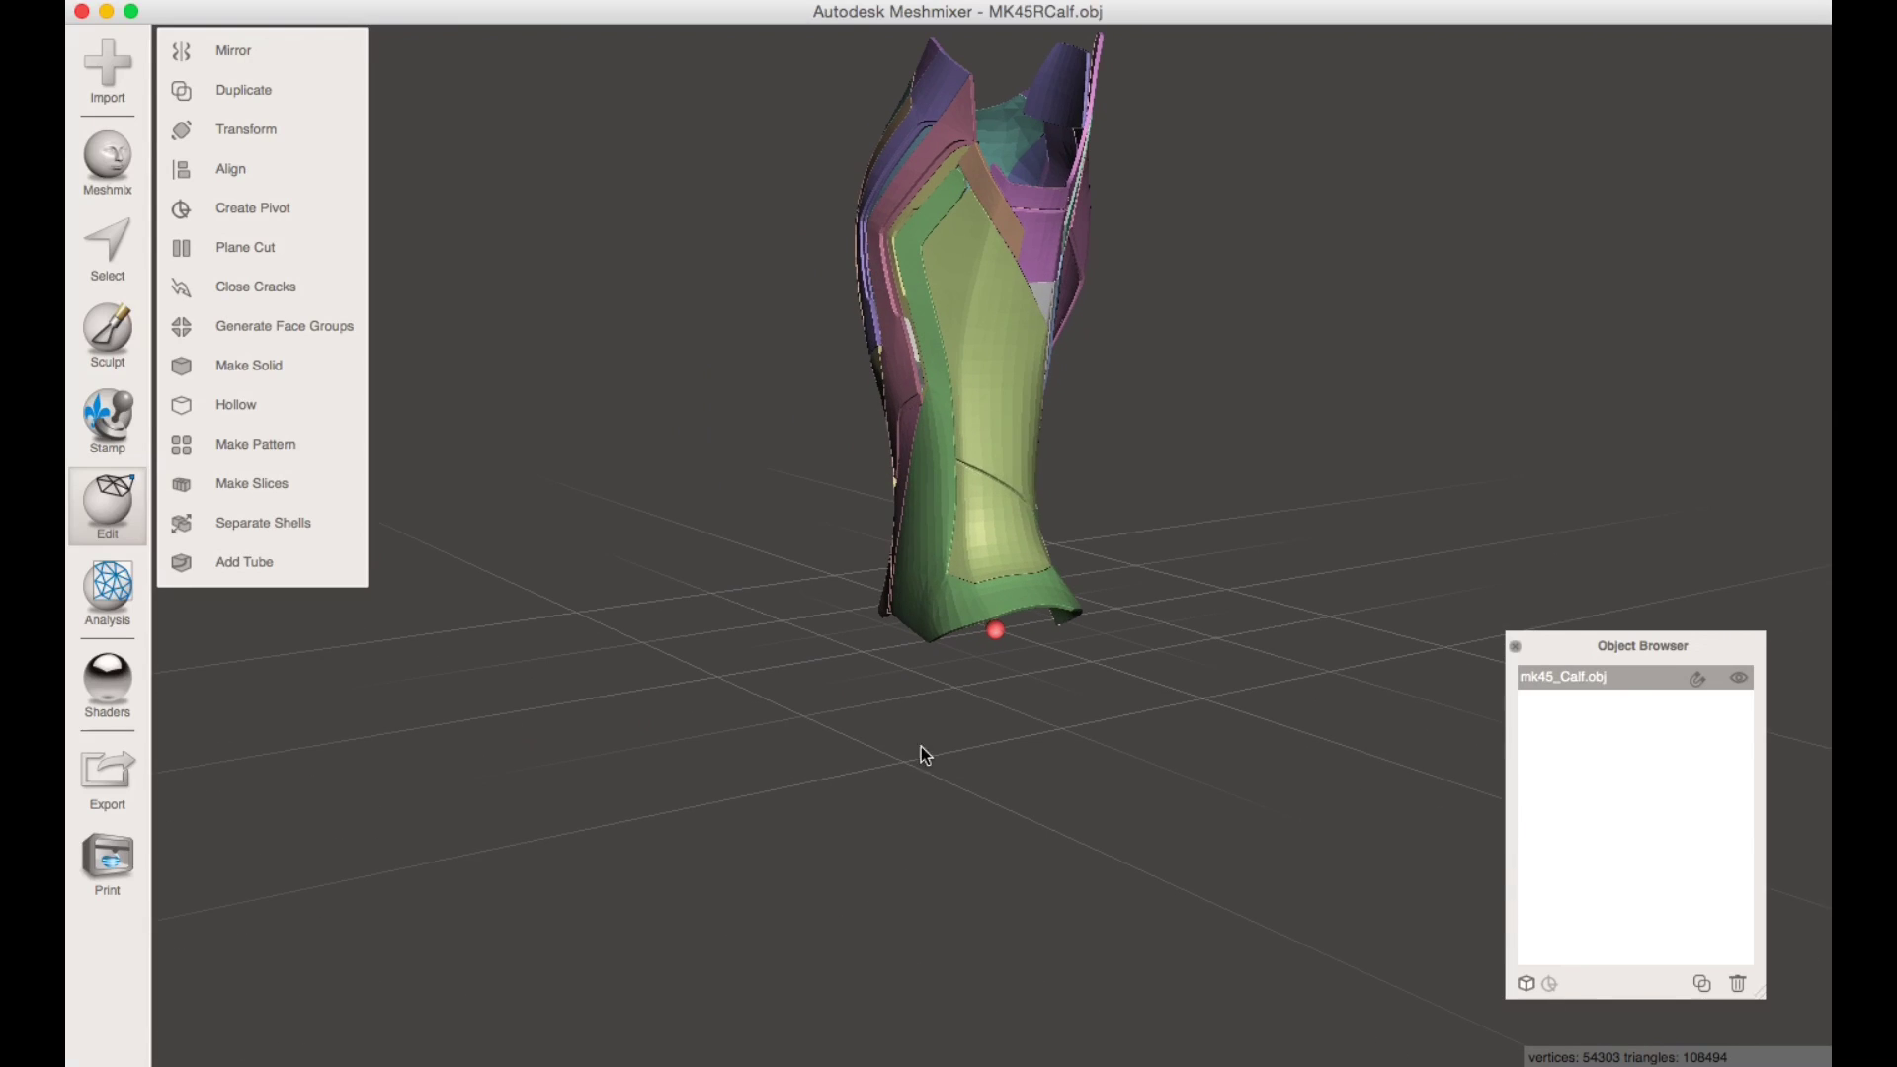
- Show the printer bed around the base of the calf armor
scroll(970, 664, "up", 5)
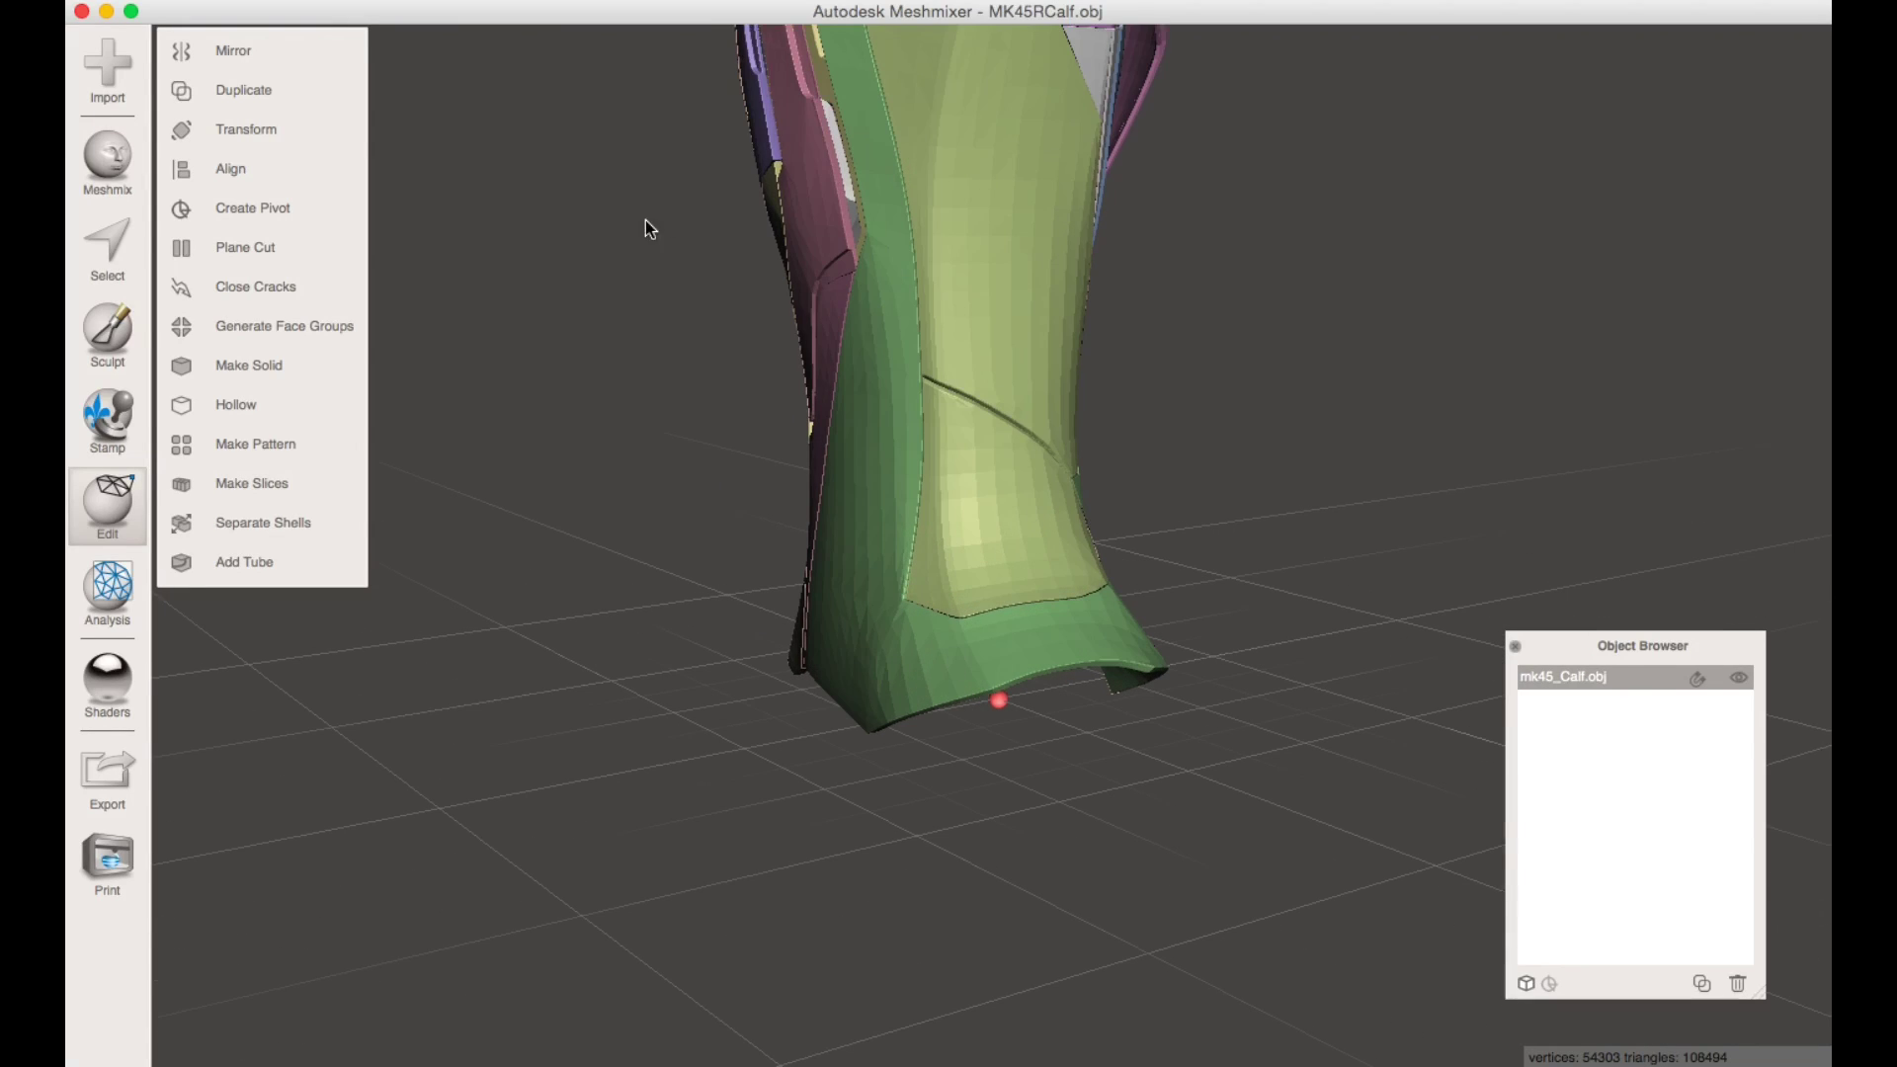
left_click(415, 1)
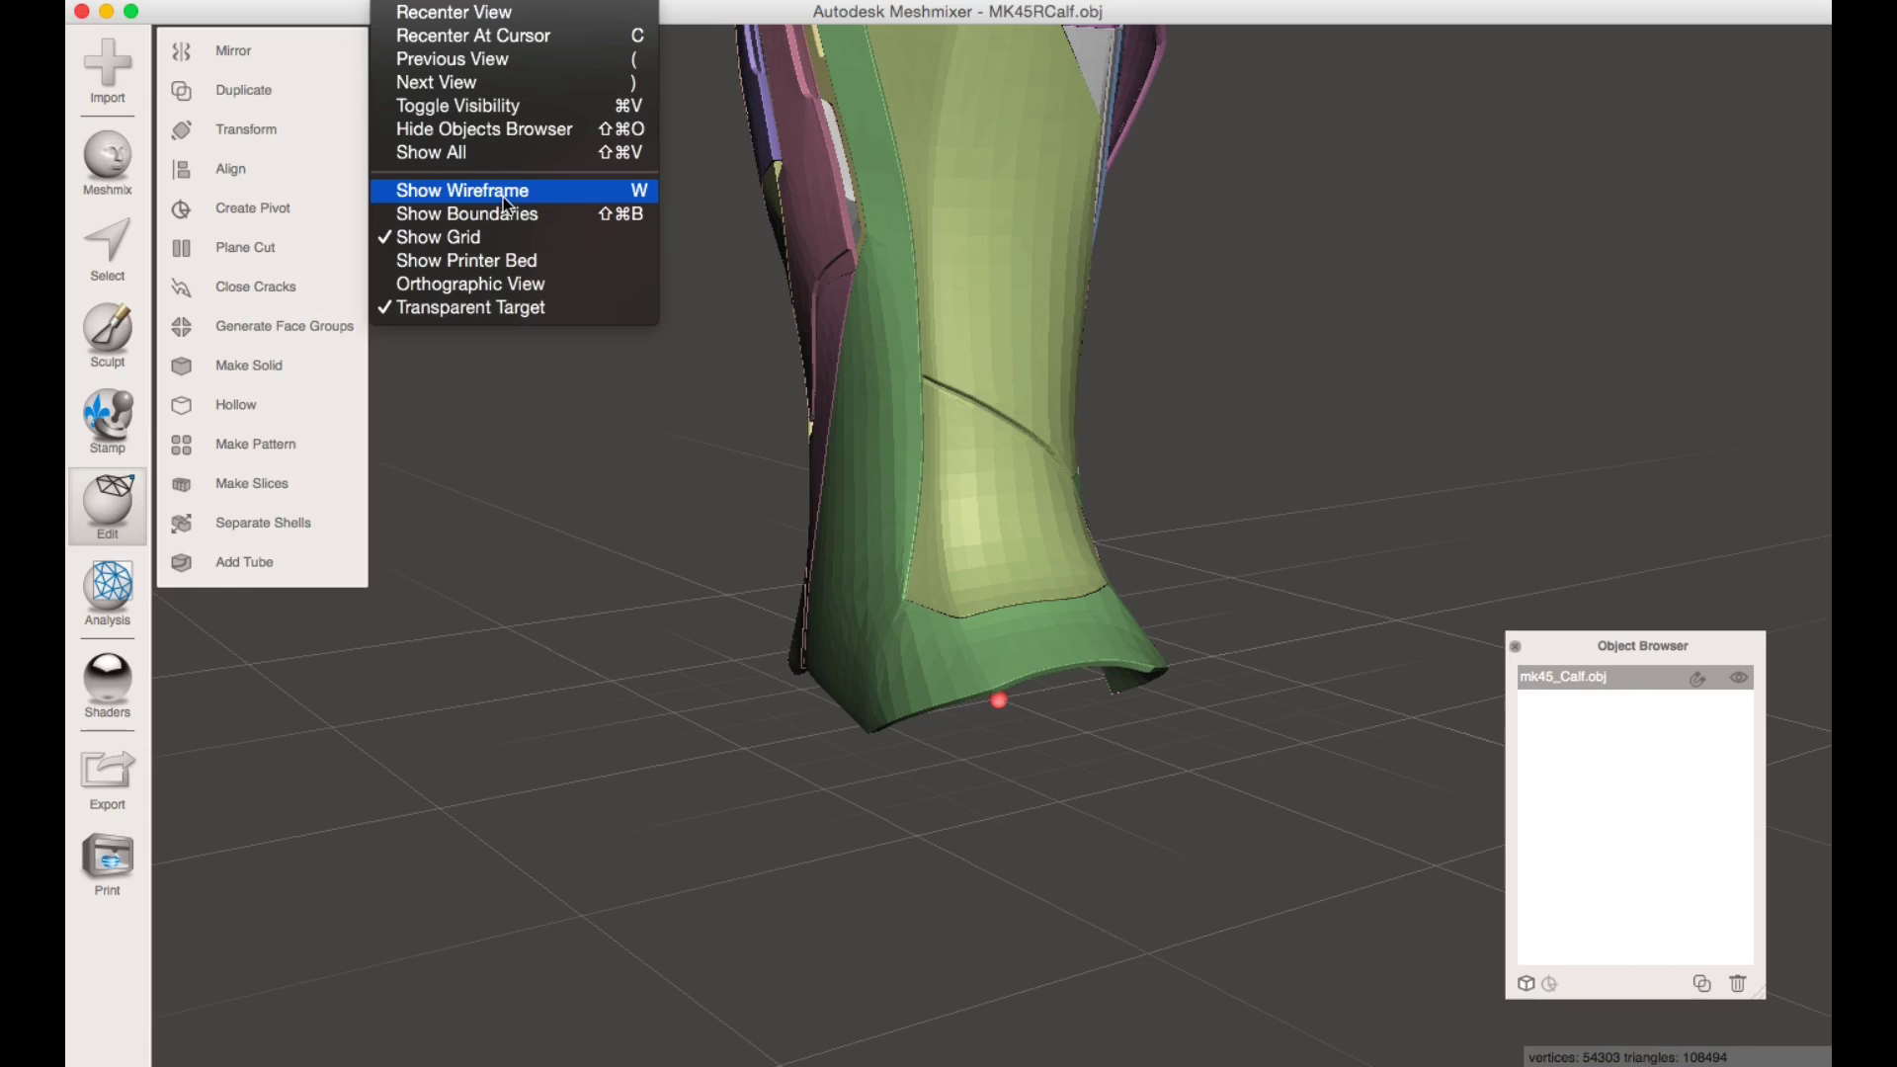
left_click(521, 260)
right_click_drag(730, 573, 924, 723)
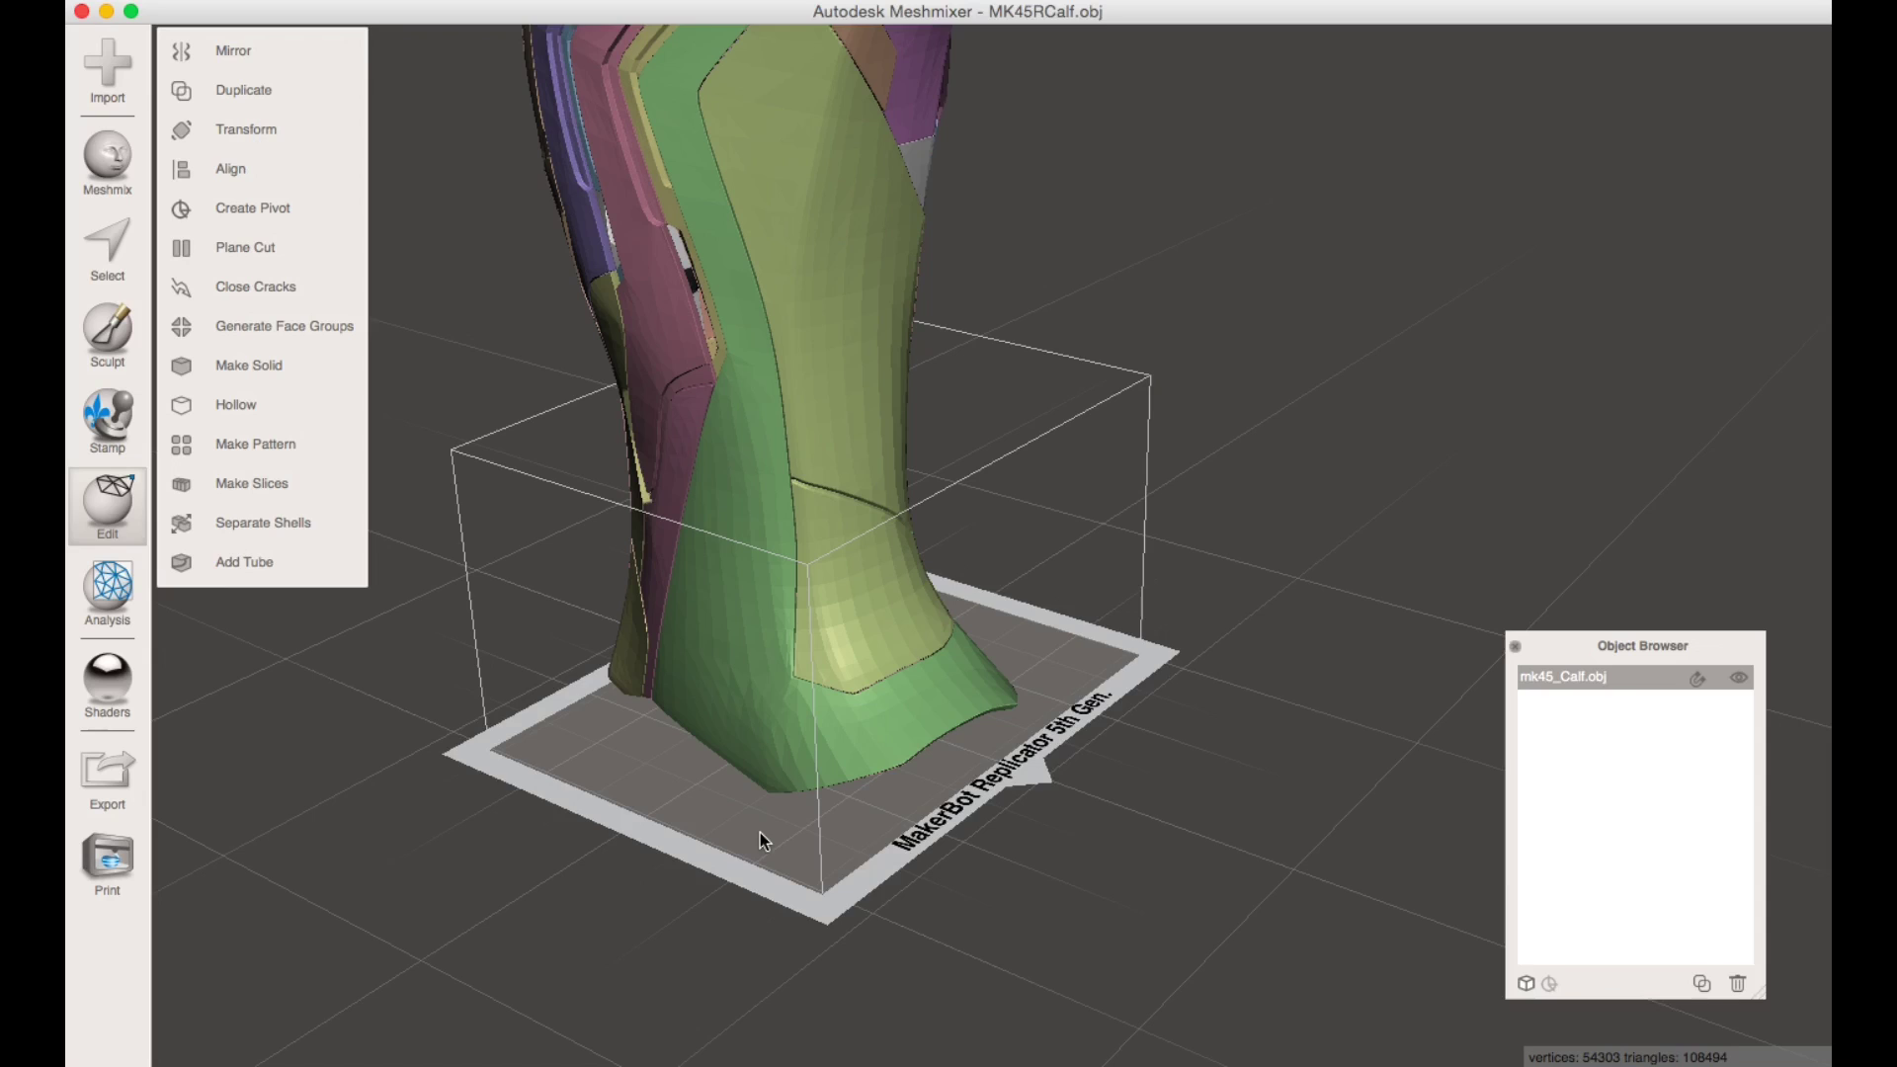
- Rotate the calf armor -80 about Y and shift it 2.3411 mm in X and 13.276 mm in Z over the printer bed
right_click_drag(761, 806, 703, 751)
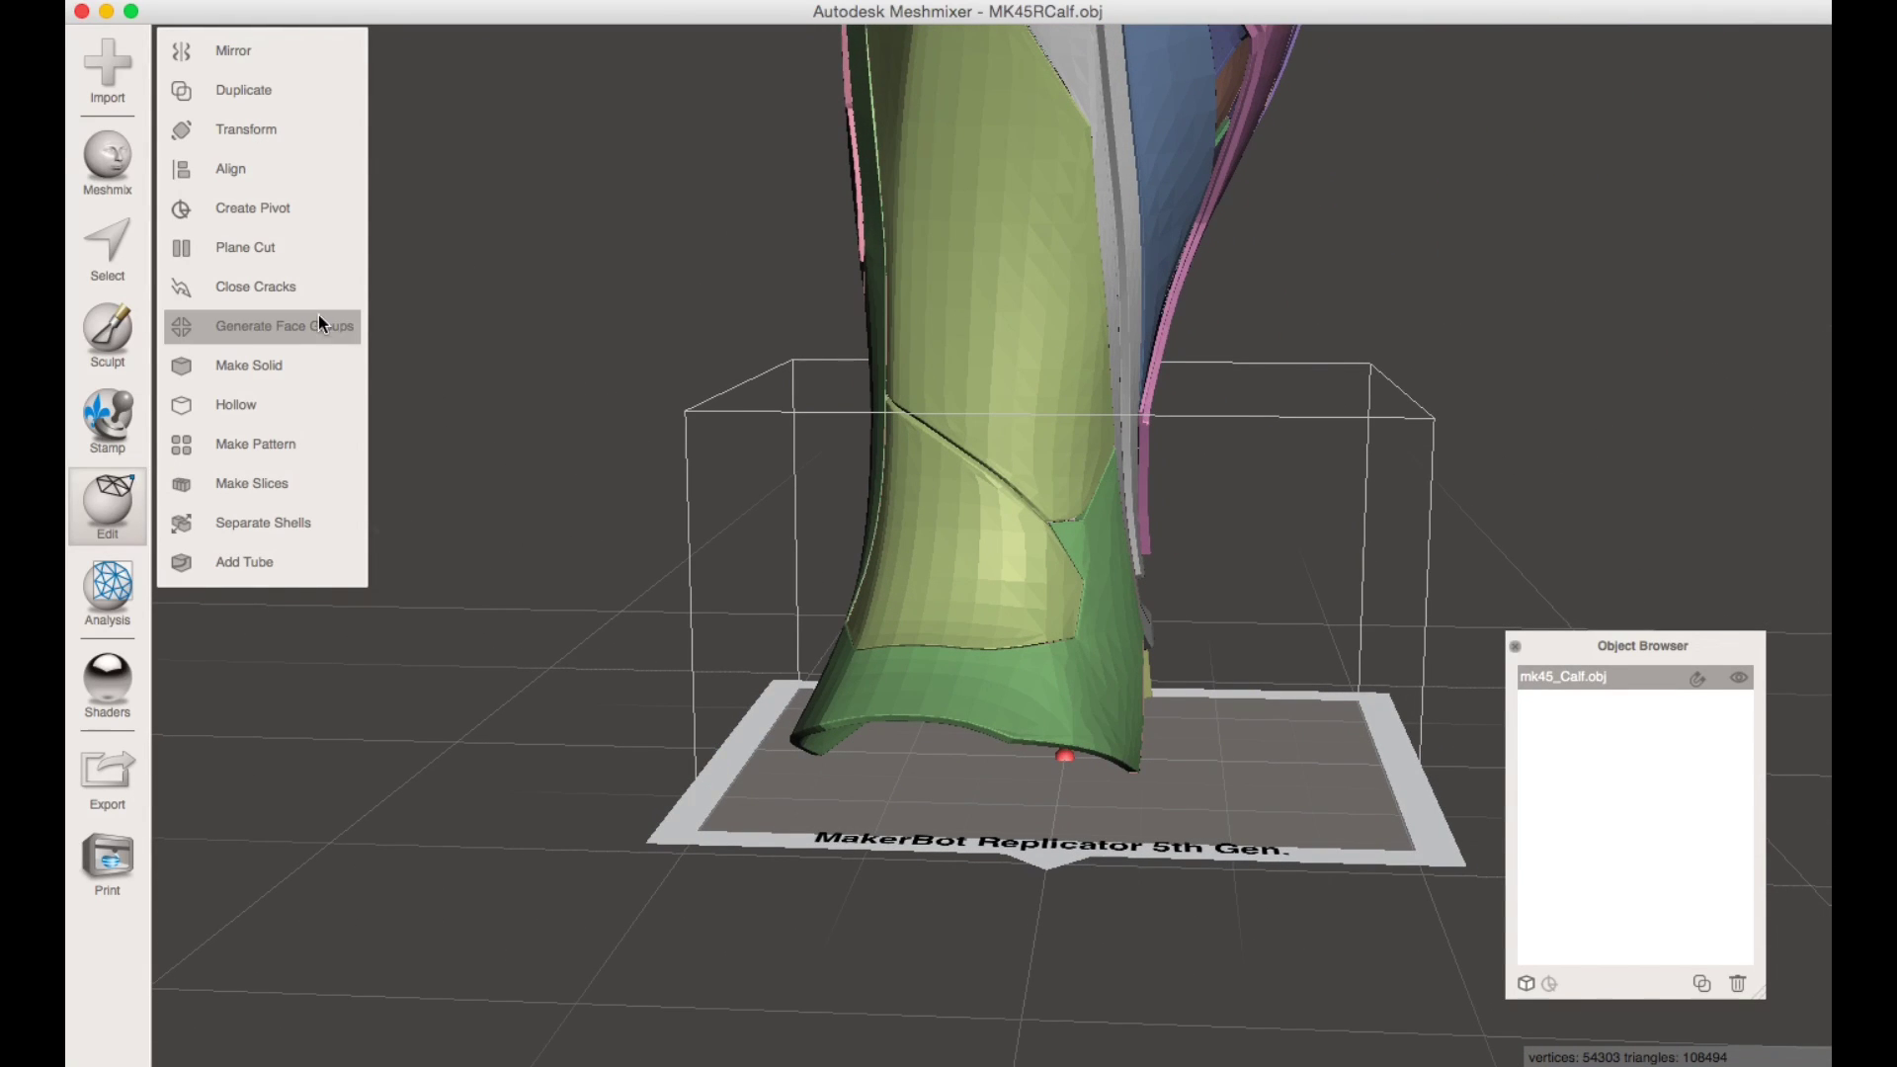
left_click(263, 135)
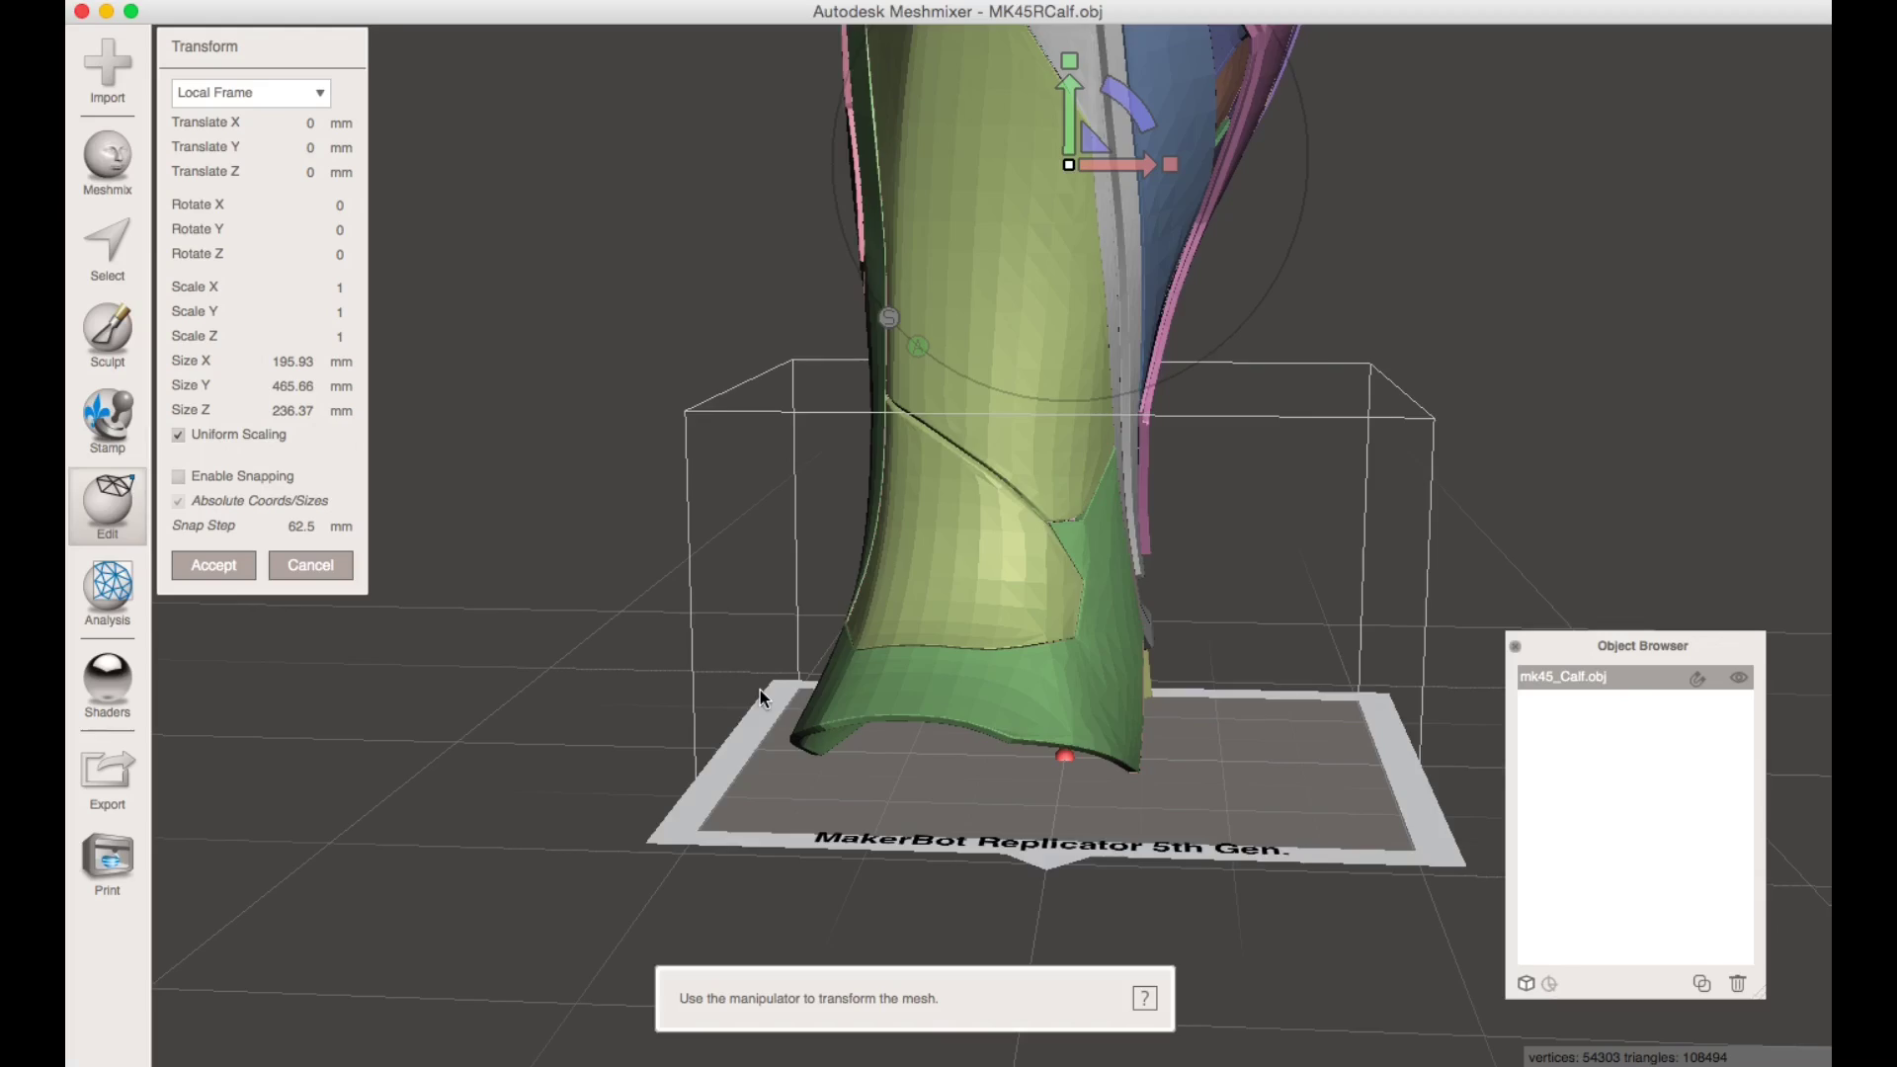
right_click_drag(761, 690, 894, 670)
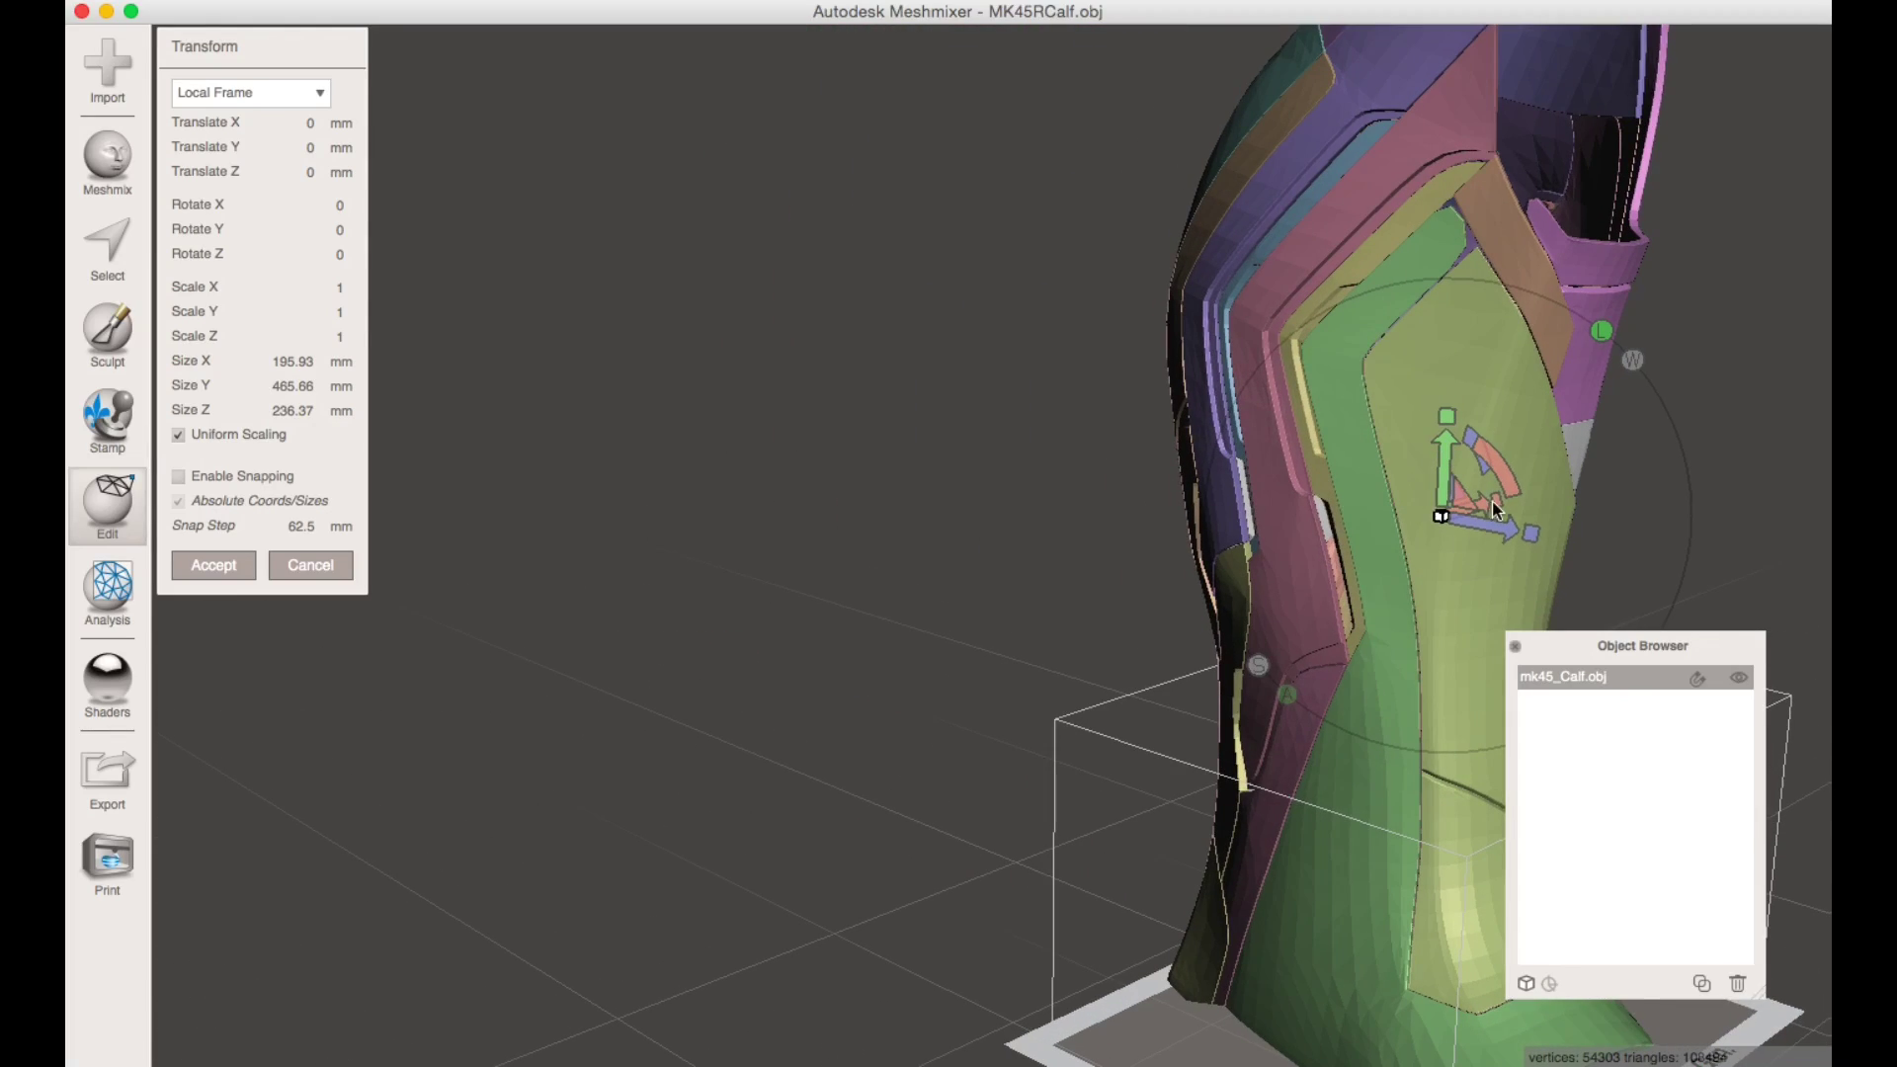
right_click_drag(1409, 731, 1215, 885)
scroll(1191, 721, "up", 5)
scroll(1186, 723, "down", 8)
left_click_drag(1026, 894, 857, 1000)
right_click_drag(857, 999, 1240, 858)
left_click_drag(1258, 553, 1287, 569)
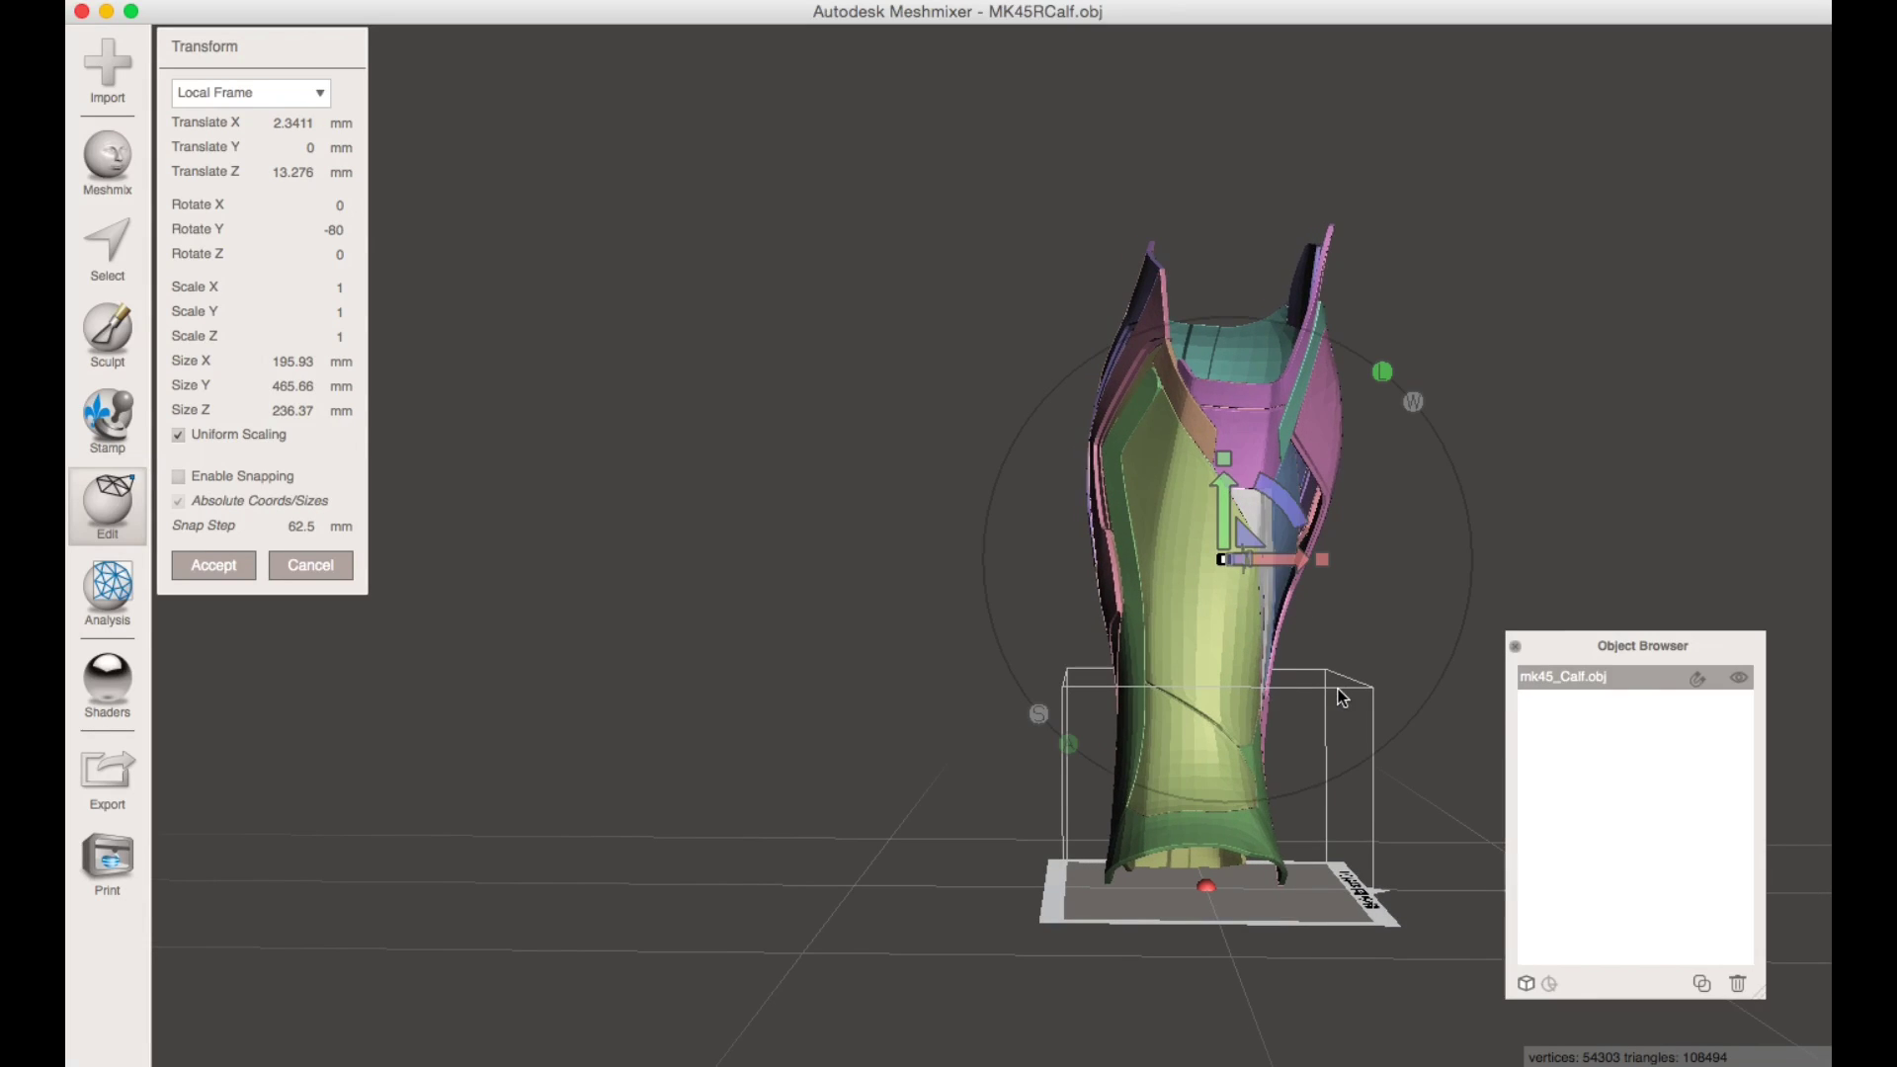
key("f")
left_click(246, 571)
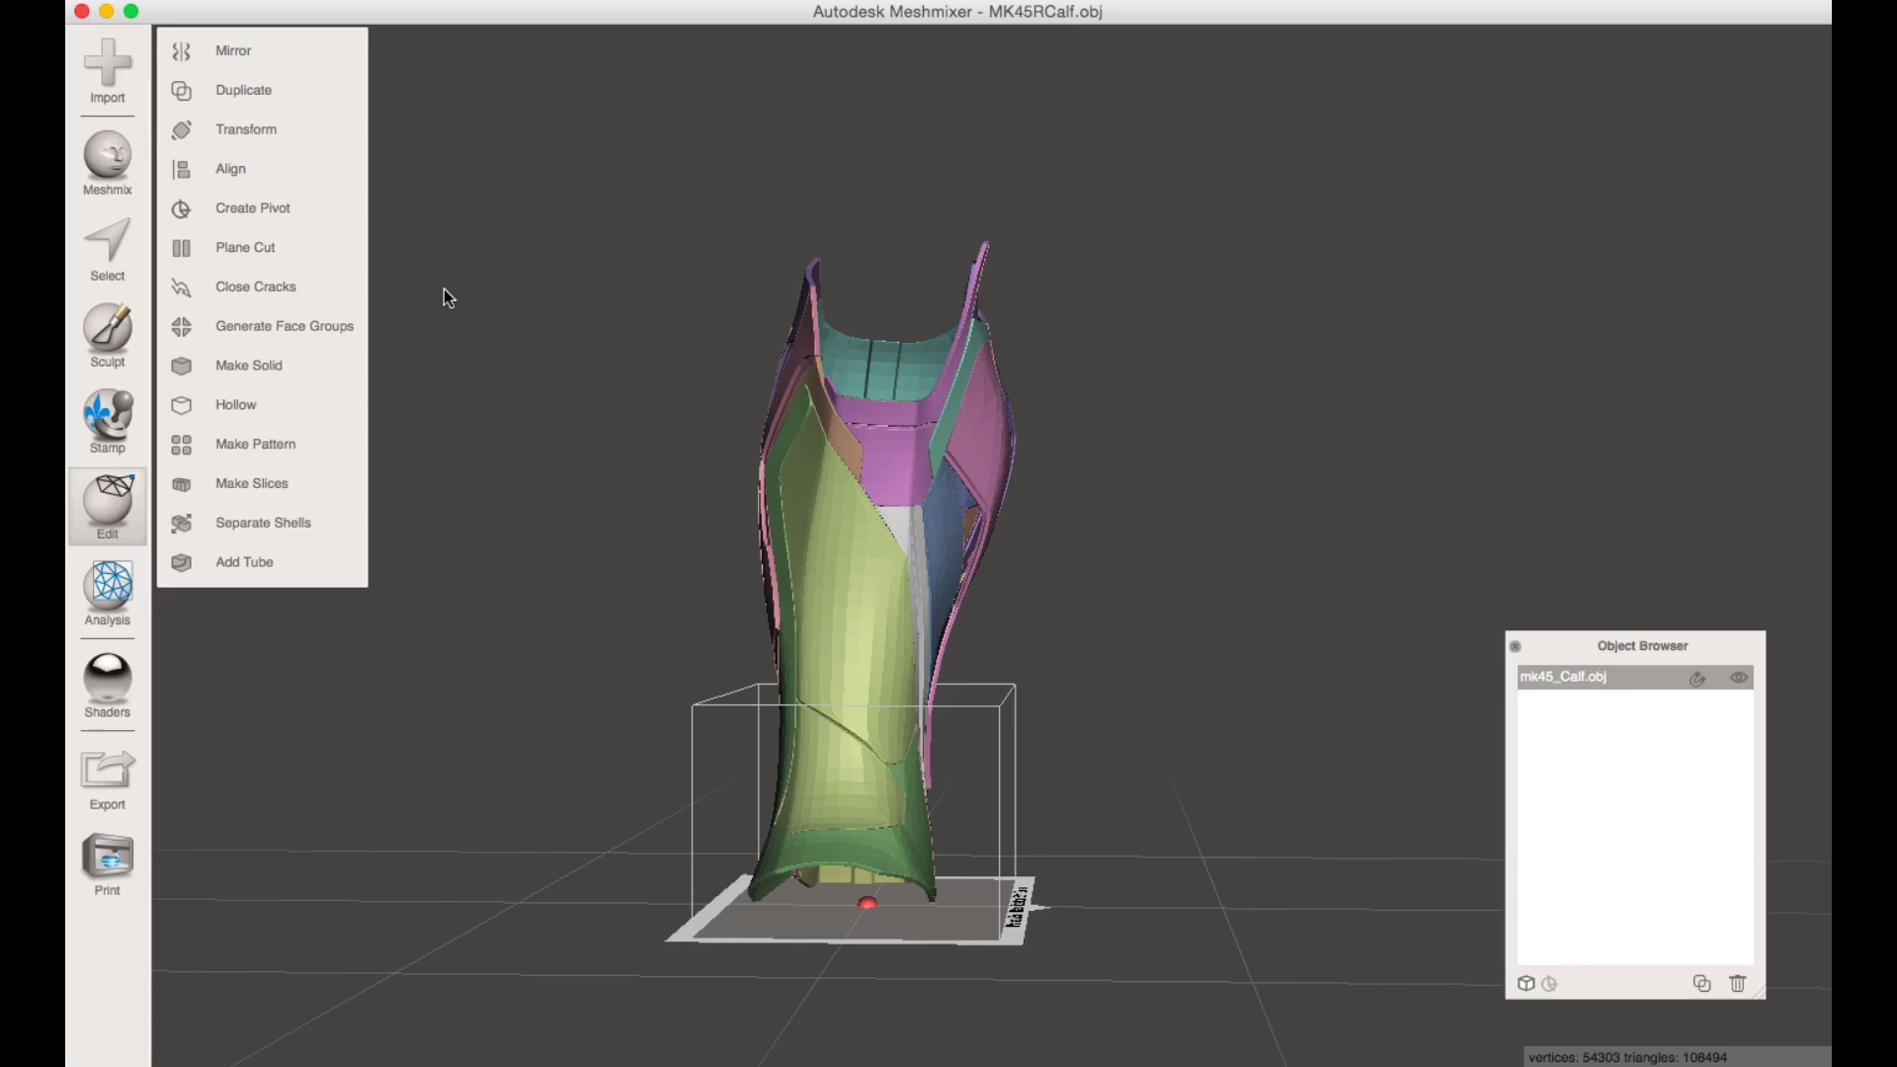
- Start a plane cut on the calf armor and lower the horizontal cutting plane to just below the top of the print volume
left_click(292, 256)
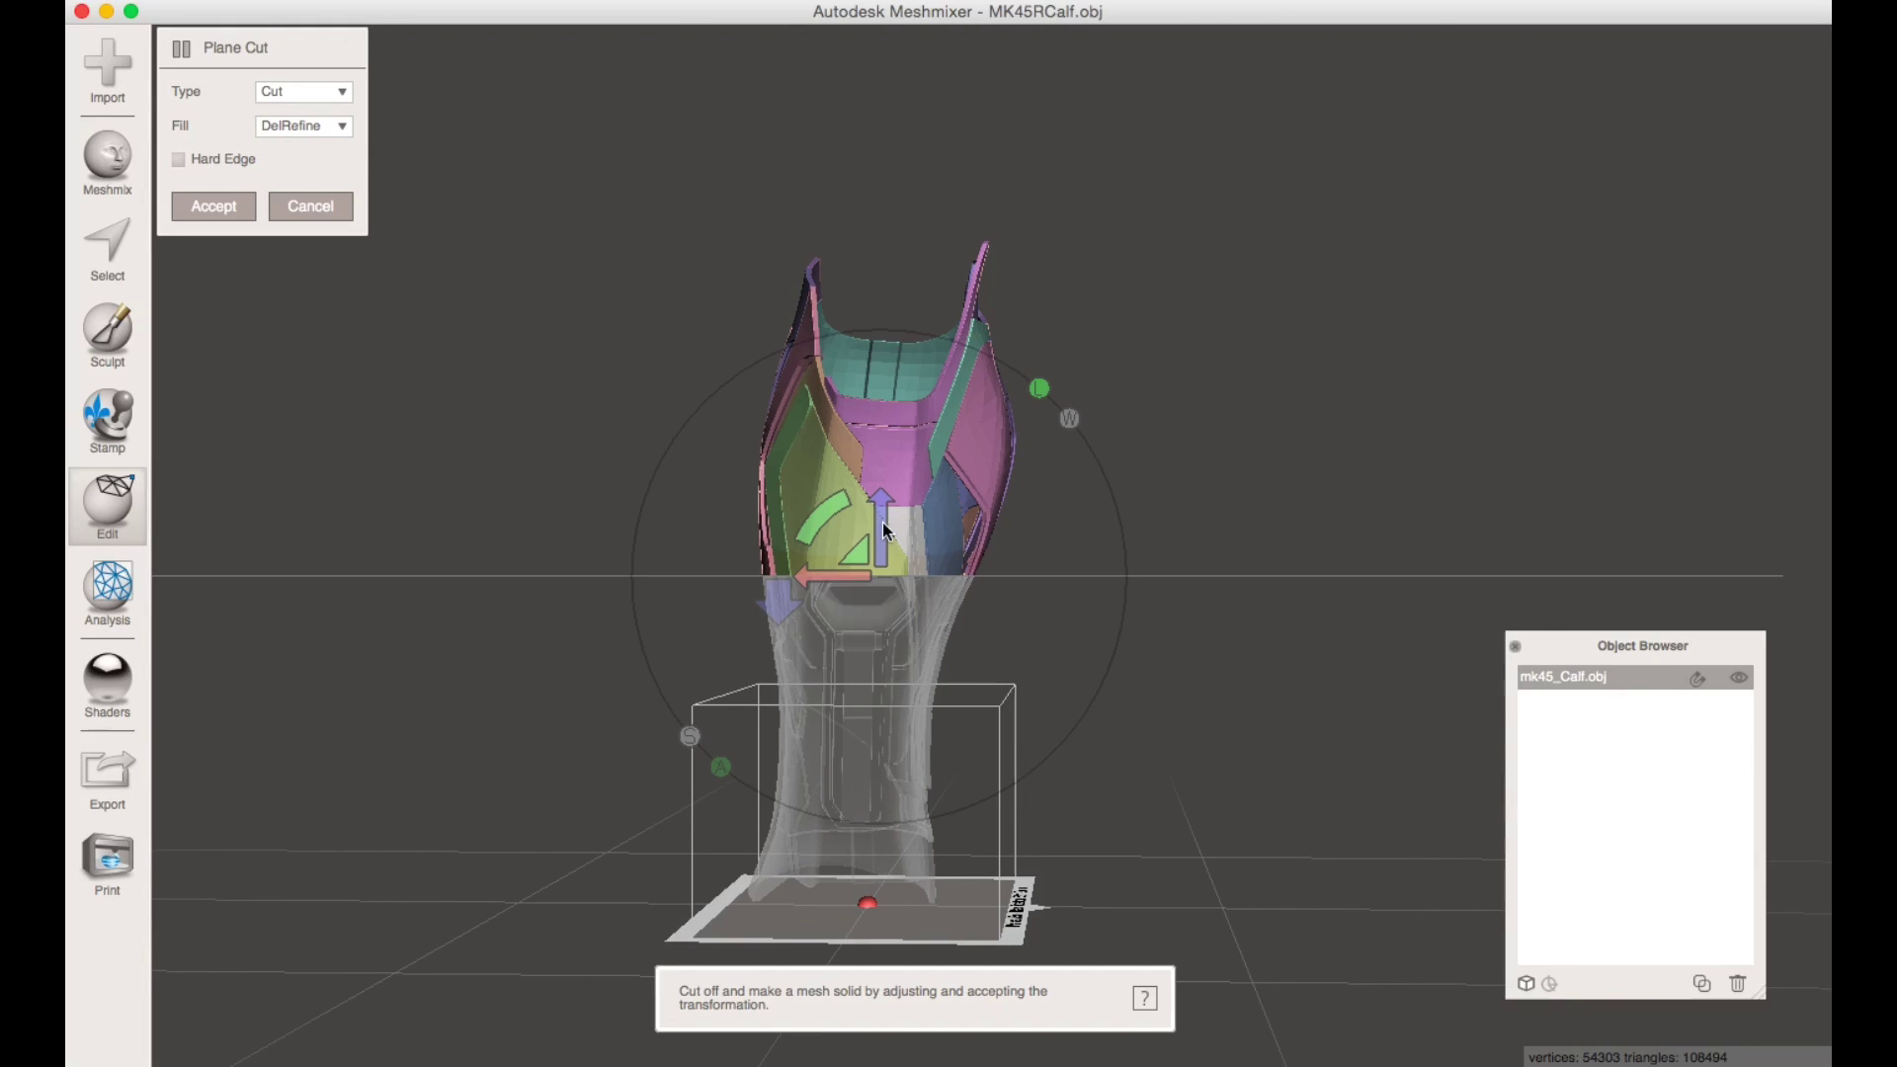
left_click_drag(886, 532, 874, 454)
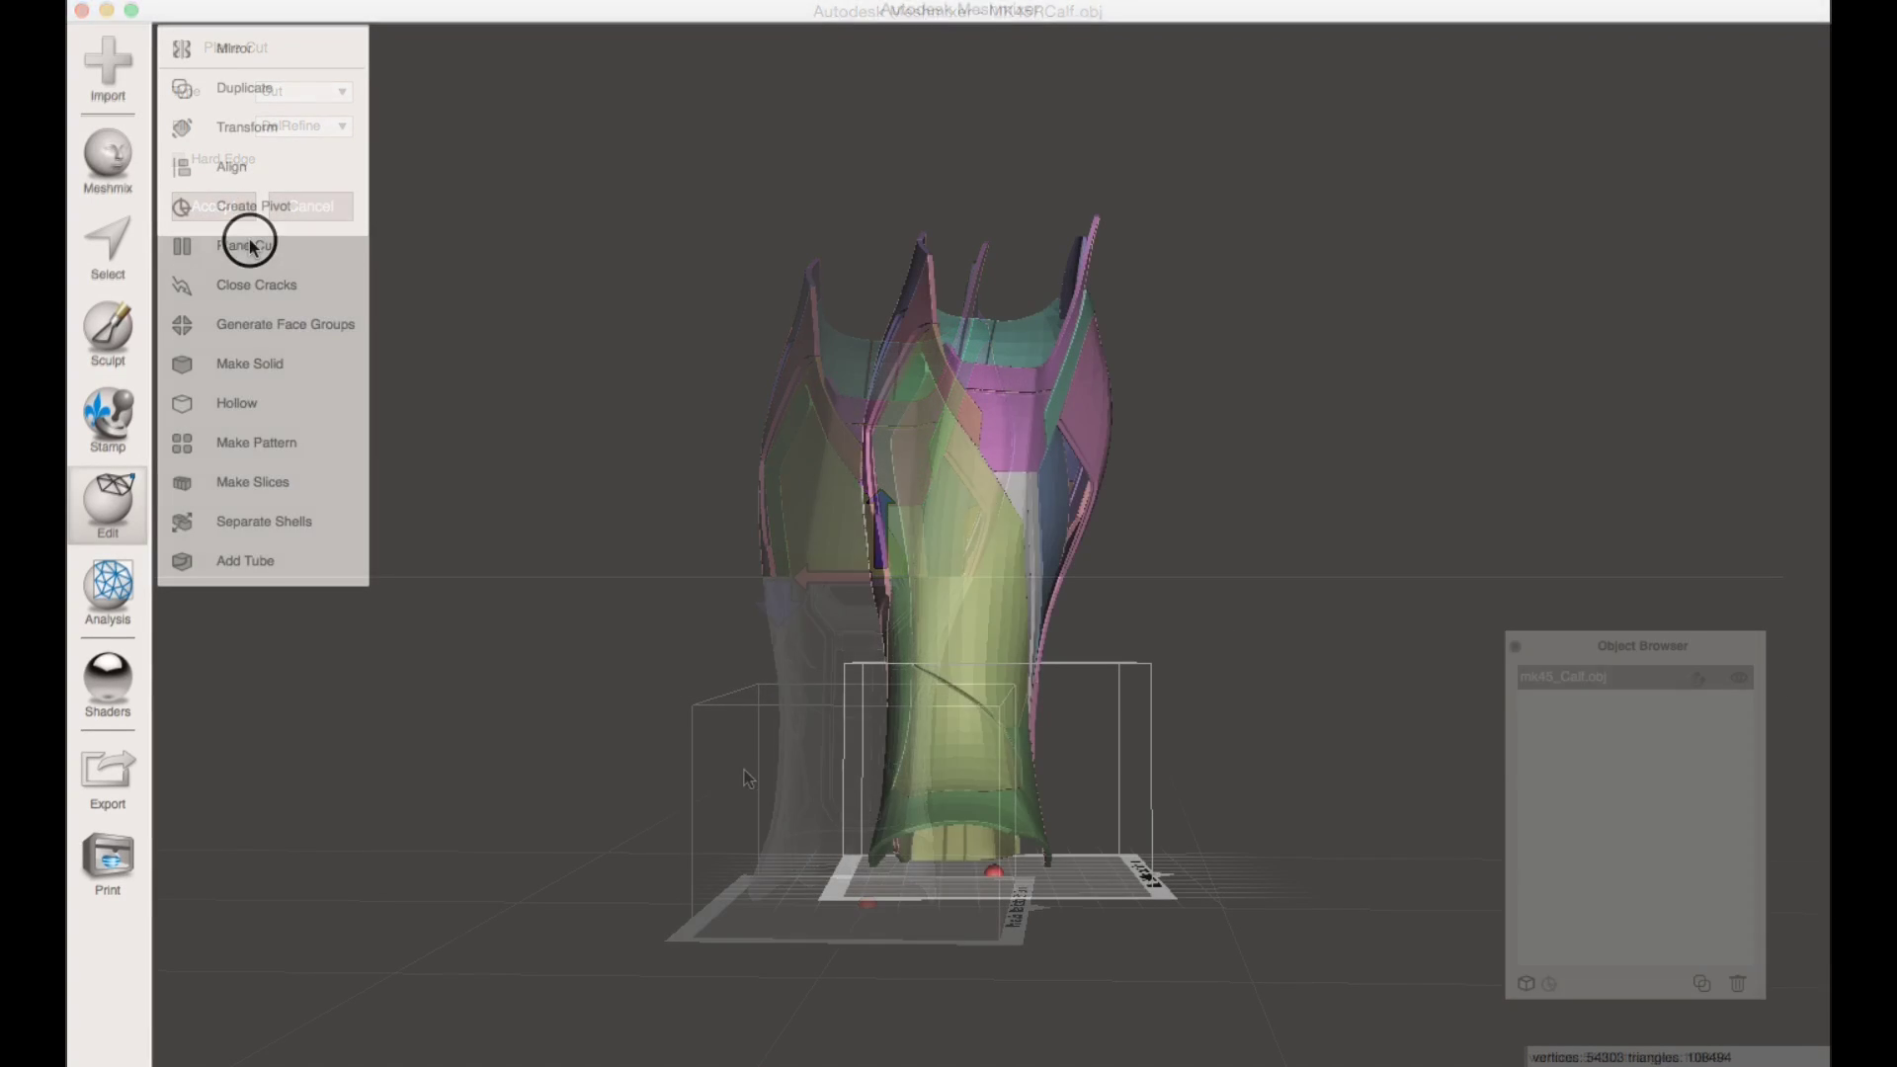
left_click(249, 243)
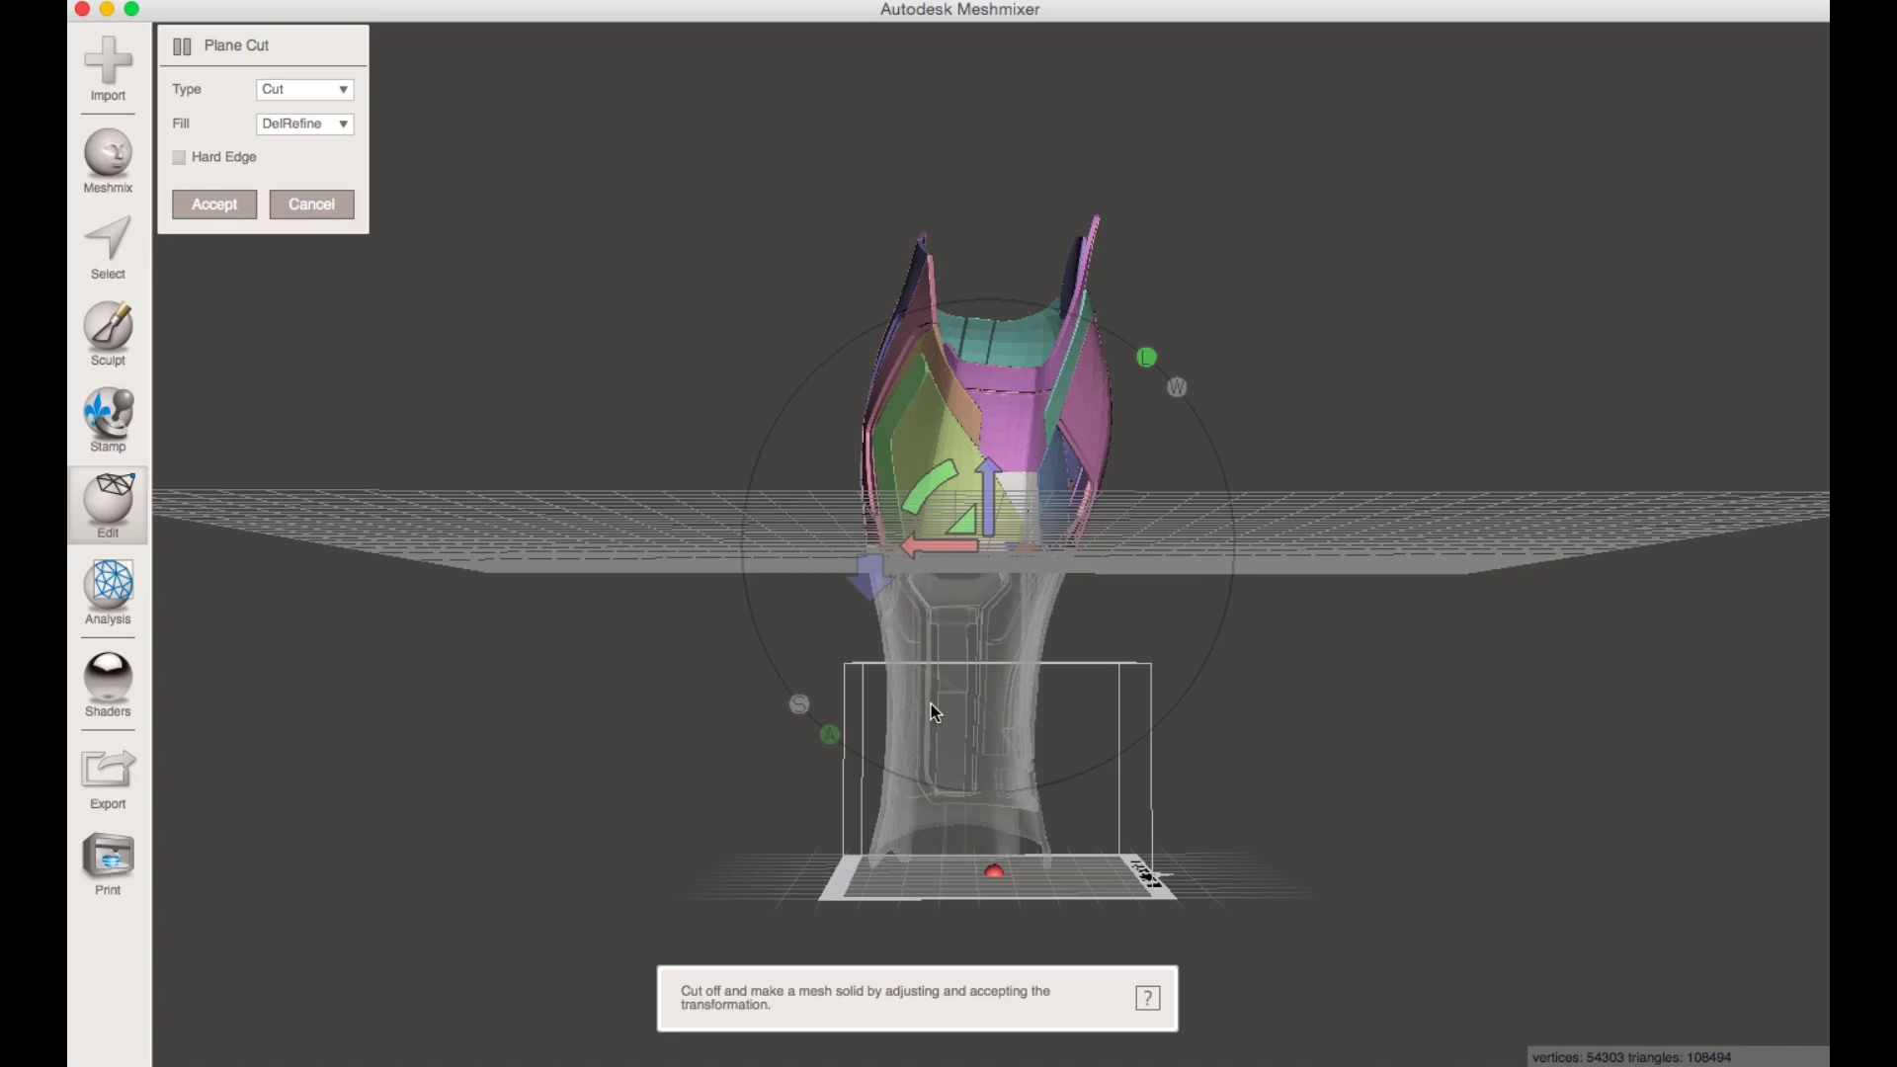
mouse_move(935, 714)
right_mouse_down()
mouse_move(855, 702)
mouse_move(855, 728)
mouse_move(910, 726)
right_mouse_up()
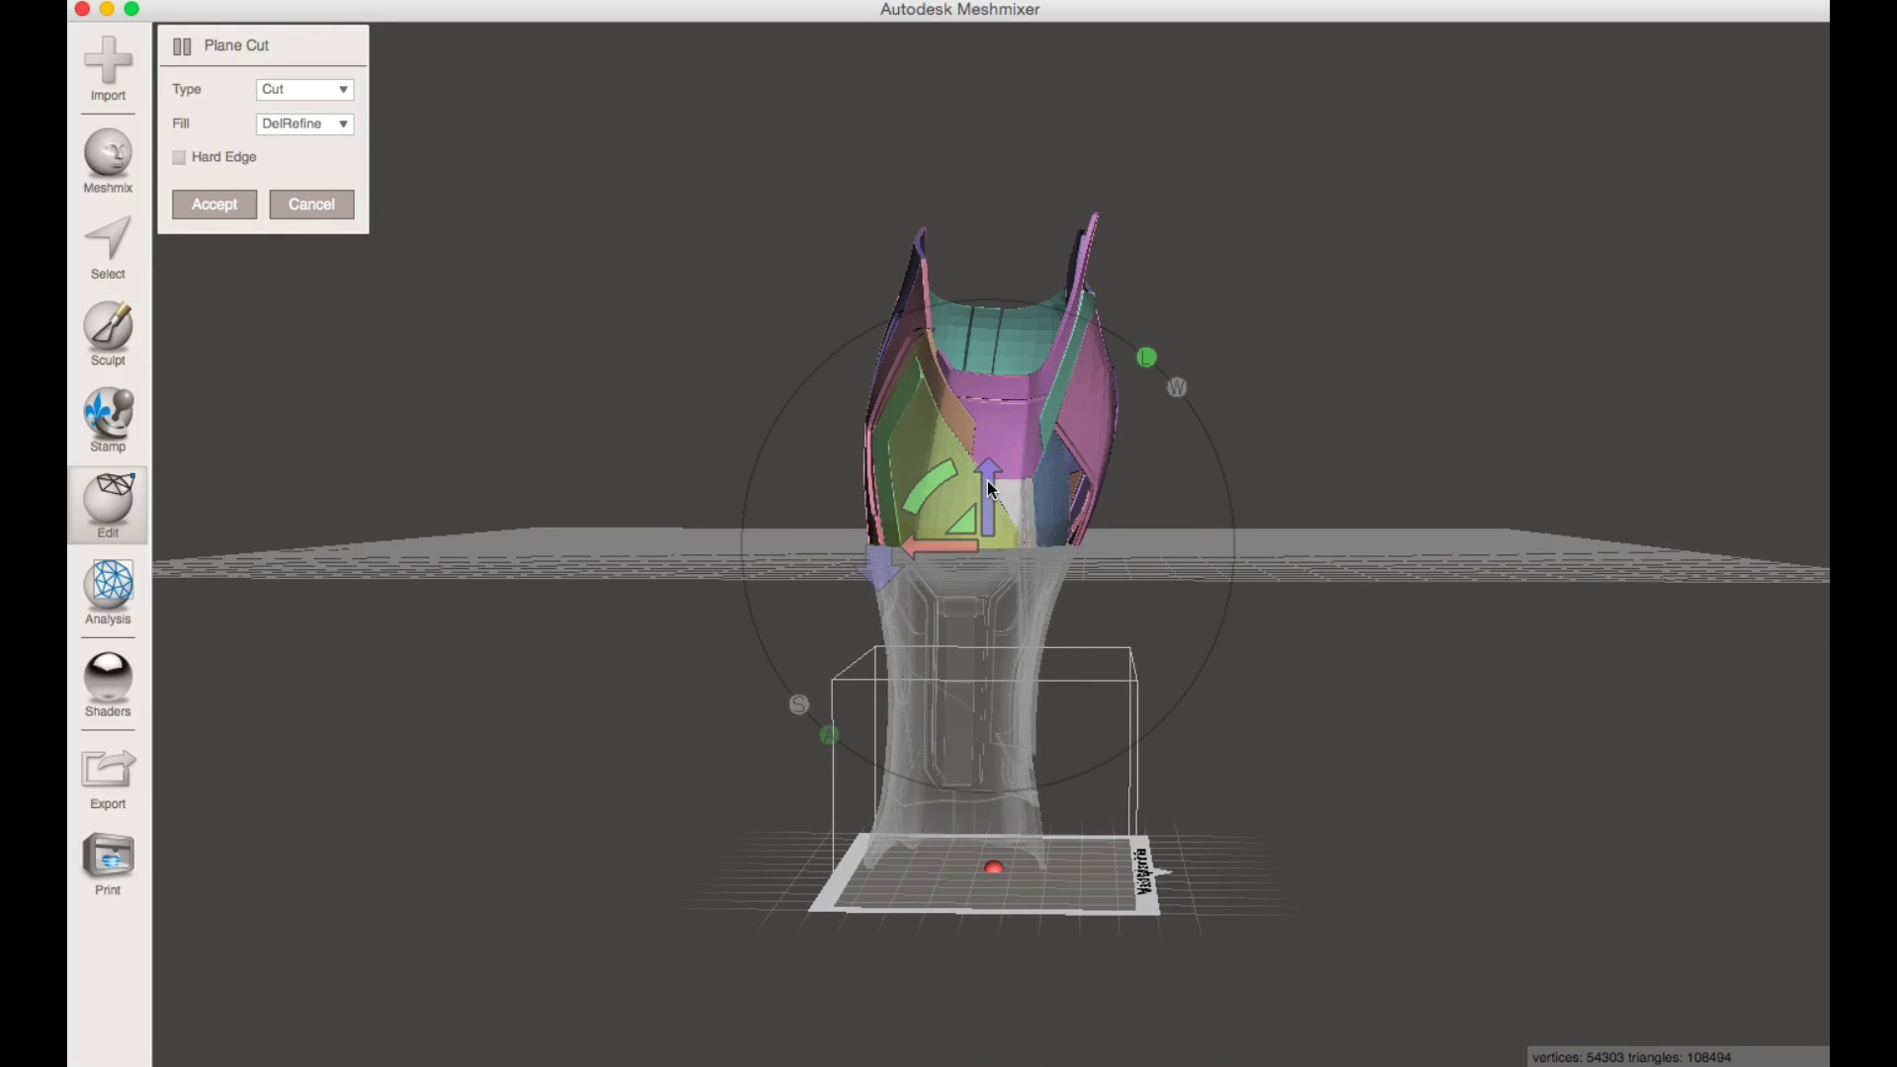
left_click_drag(991, 488, 989, 601)
mouse_move(986, 757)
right_mouse_down()
mouse_move(994, 773)
mouse_move(997, 750)
right_mouse_up()
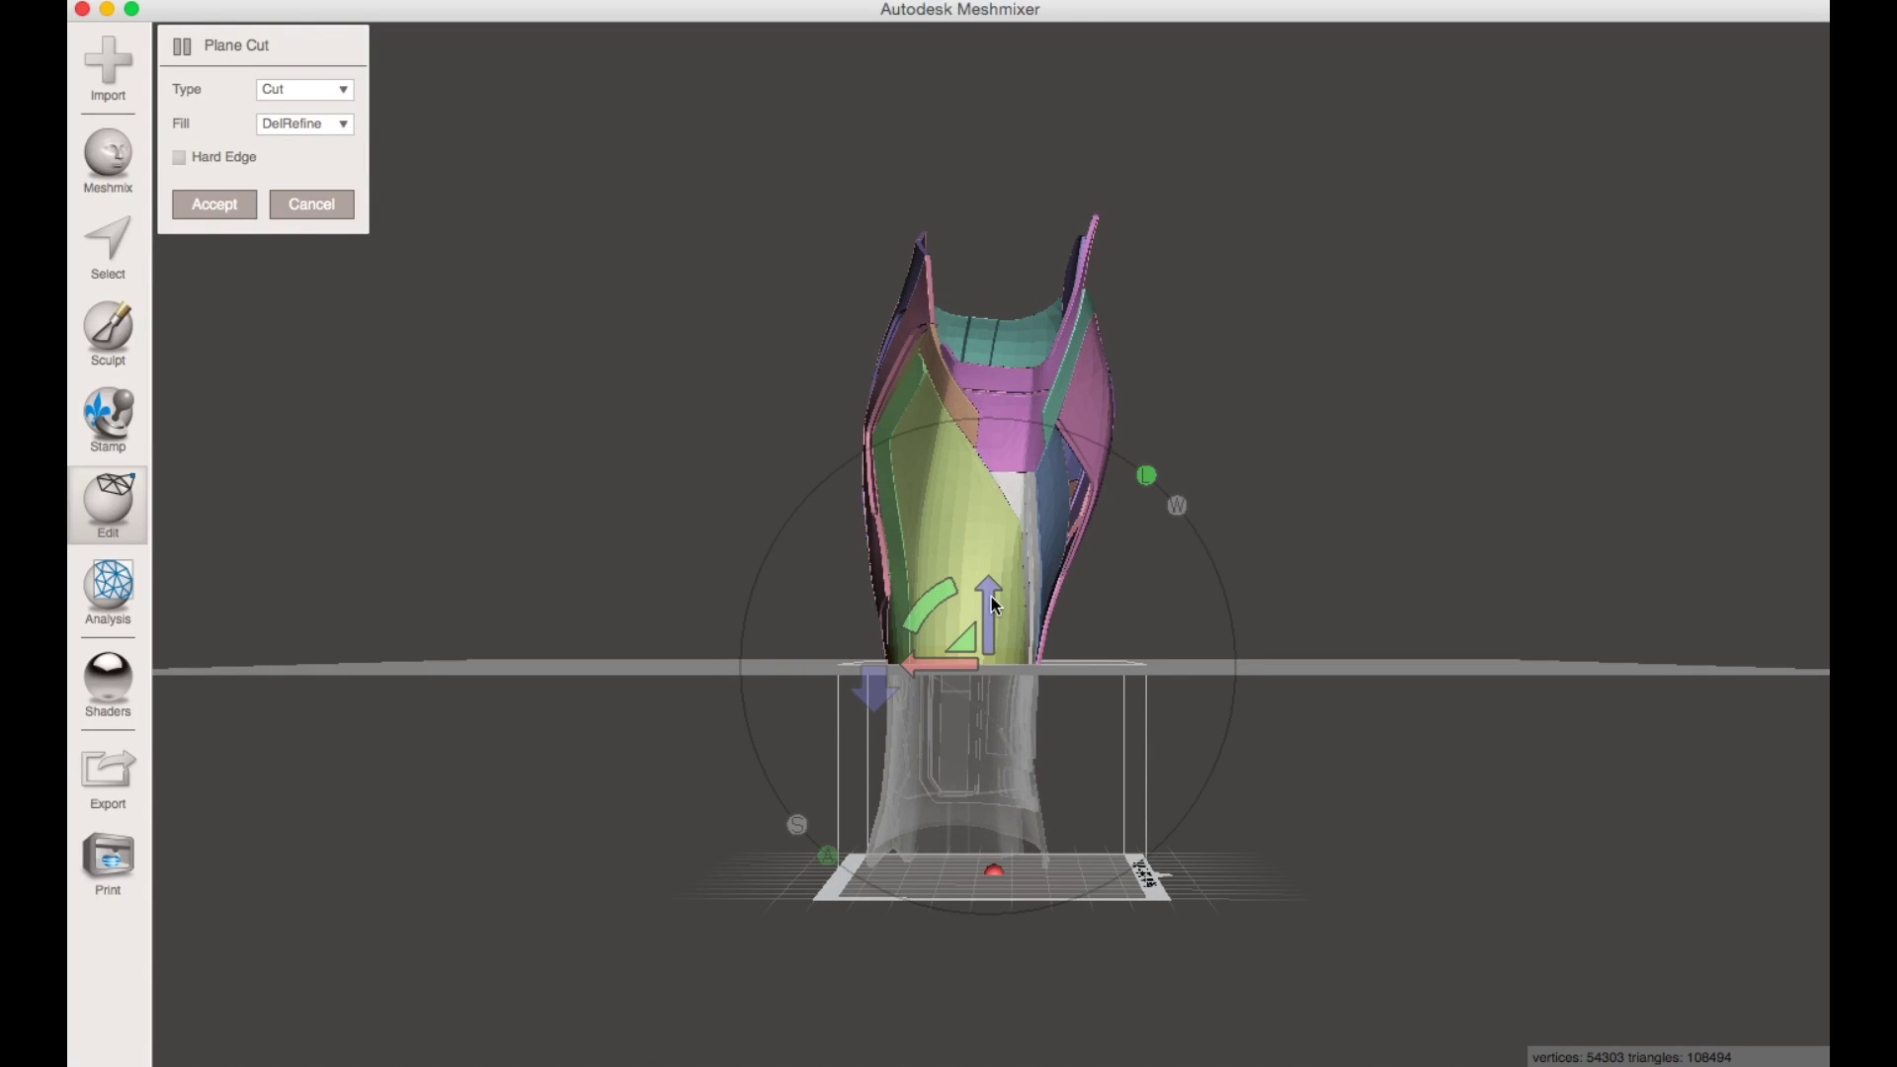
left_click_drag(994, 605, 994, 601)
scroll(1067, 704, "up", 3)
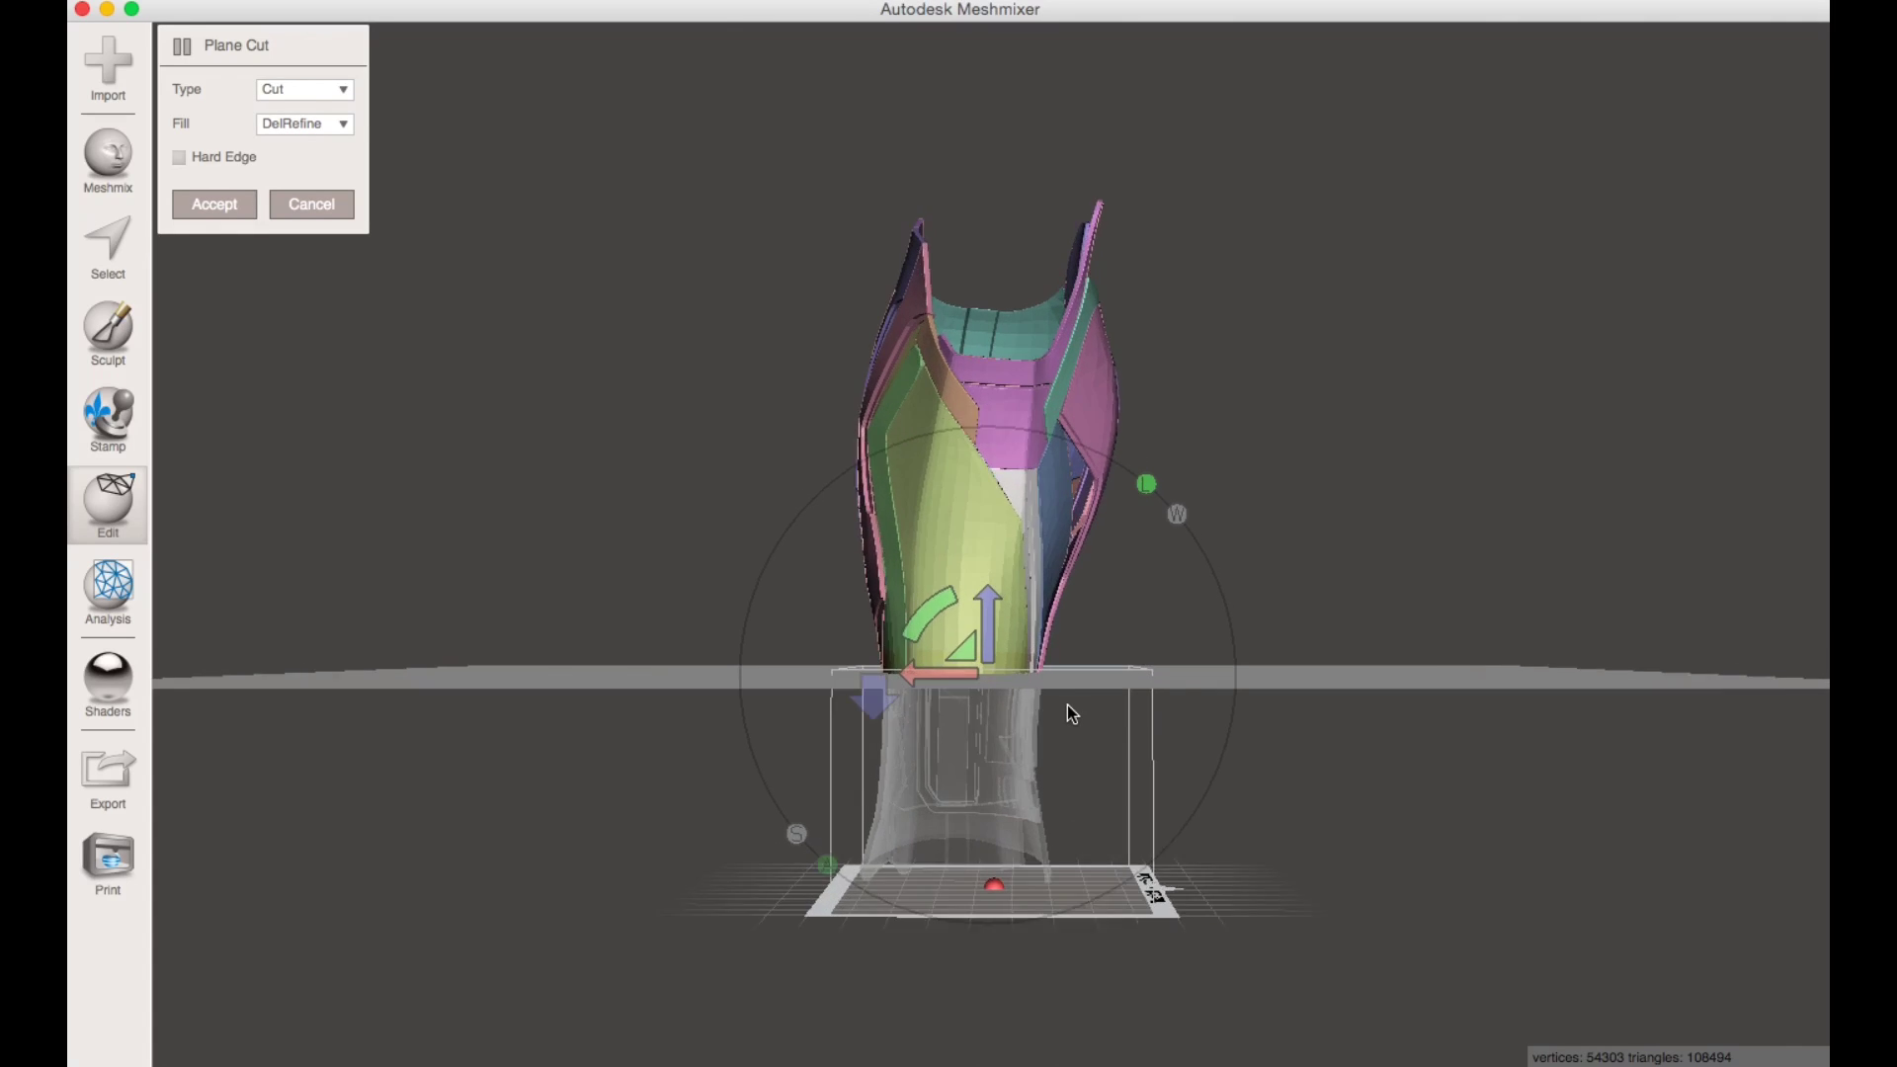
right_click_drag(1067, 705, 1091, 760)
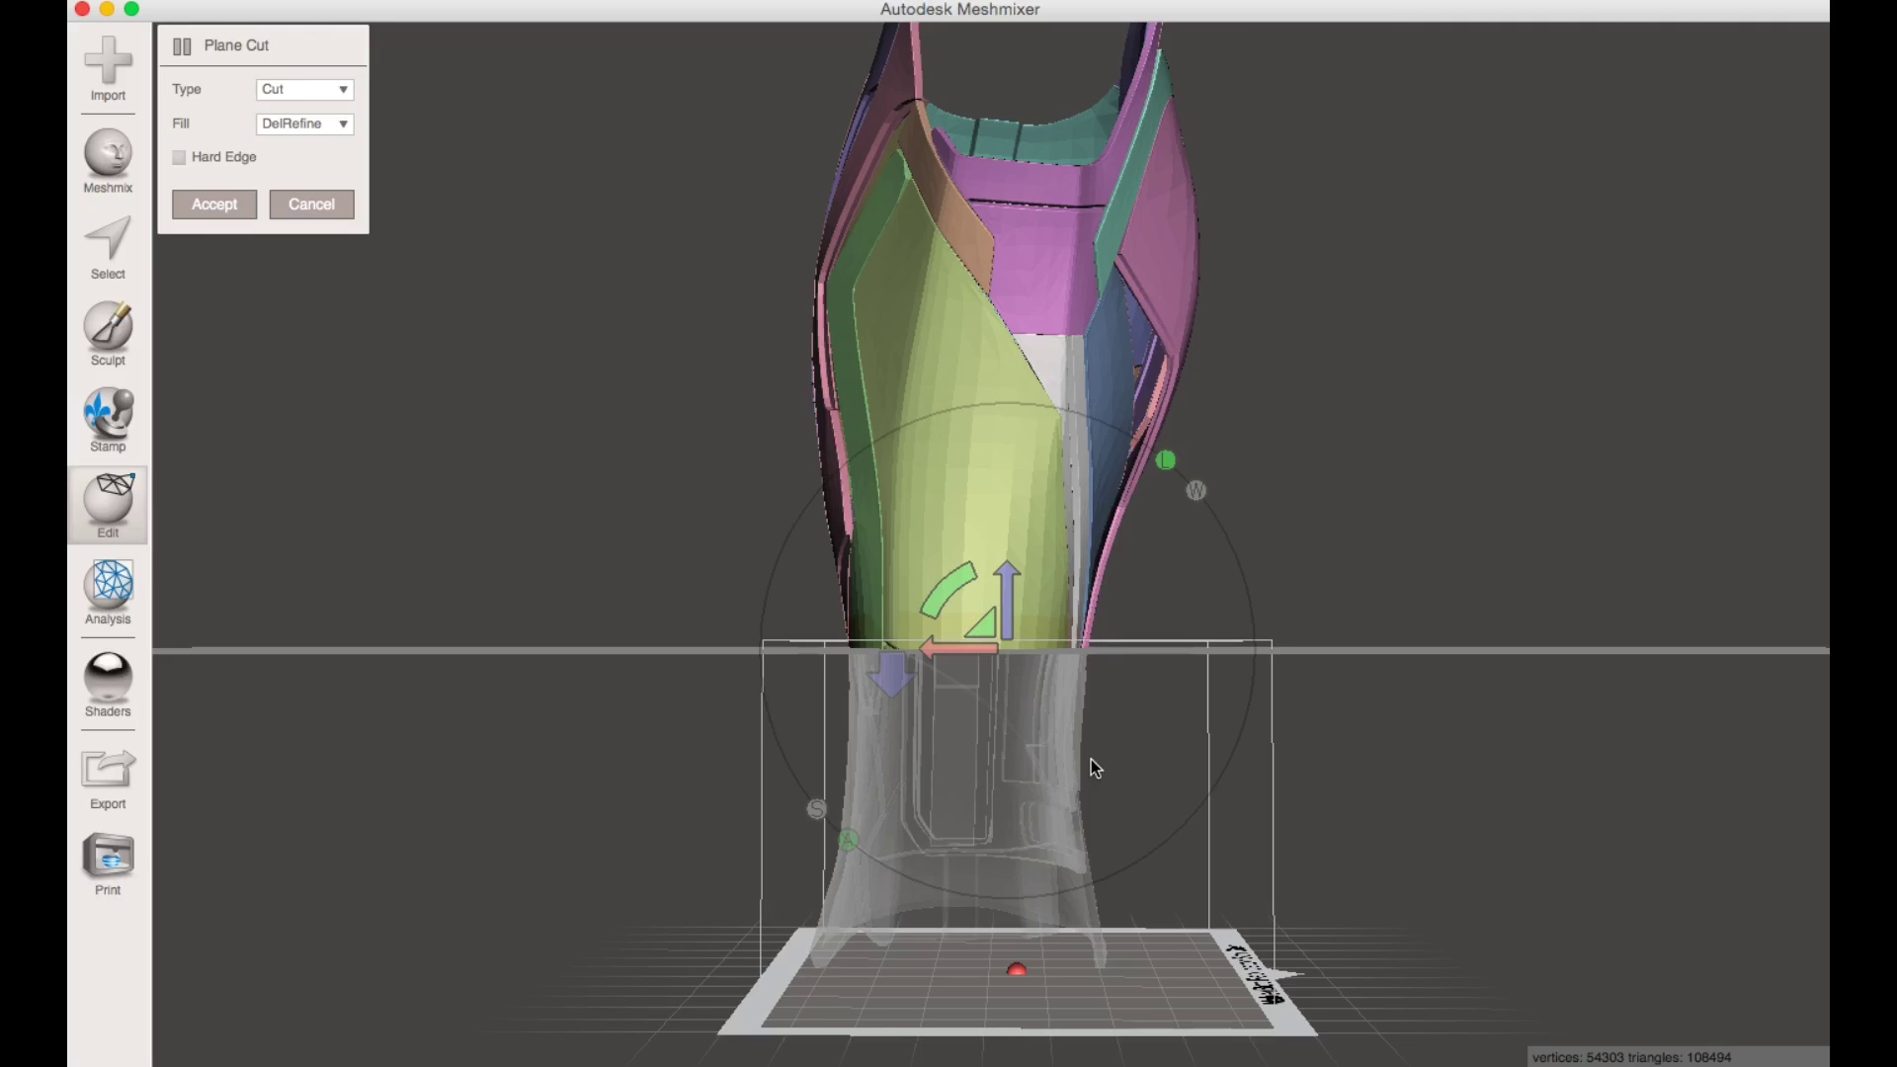
- Slice the calf armor at the plane using the Slice type with DelRefine fill, keeping both halves
left_click(334, 98)
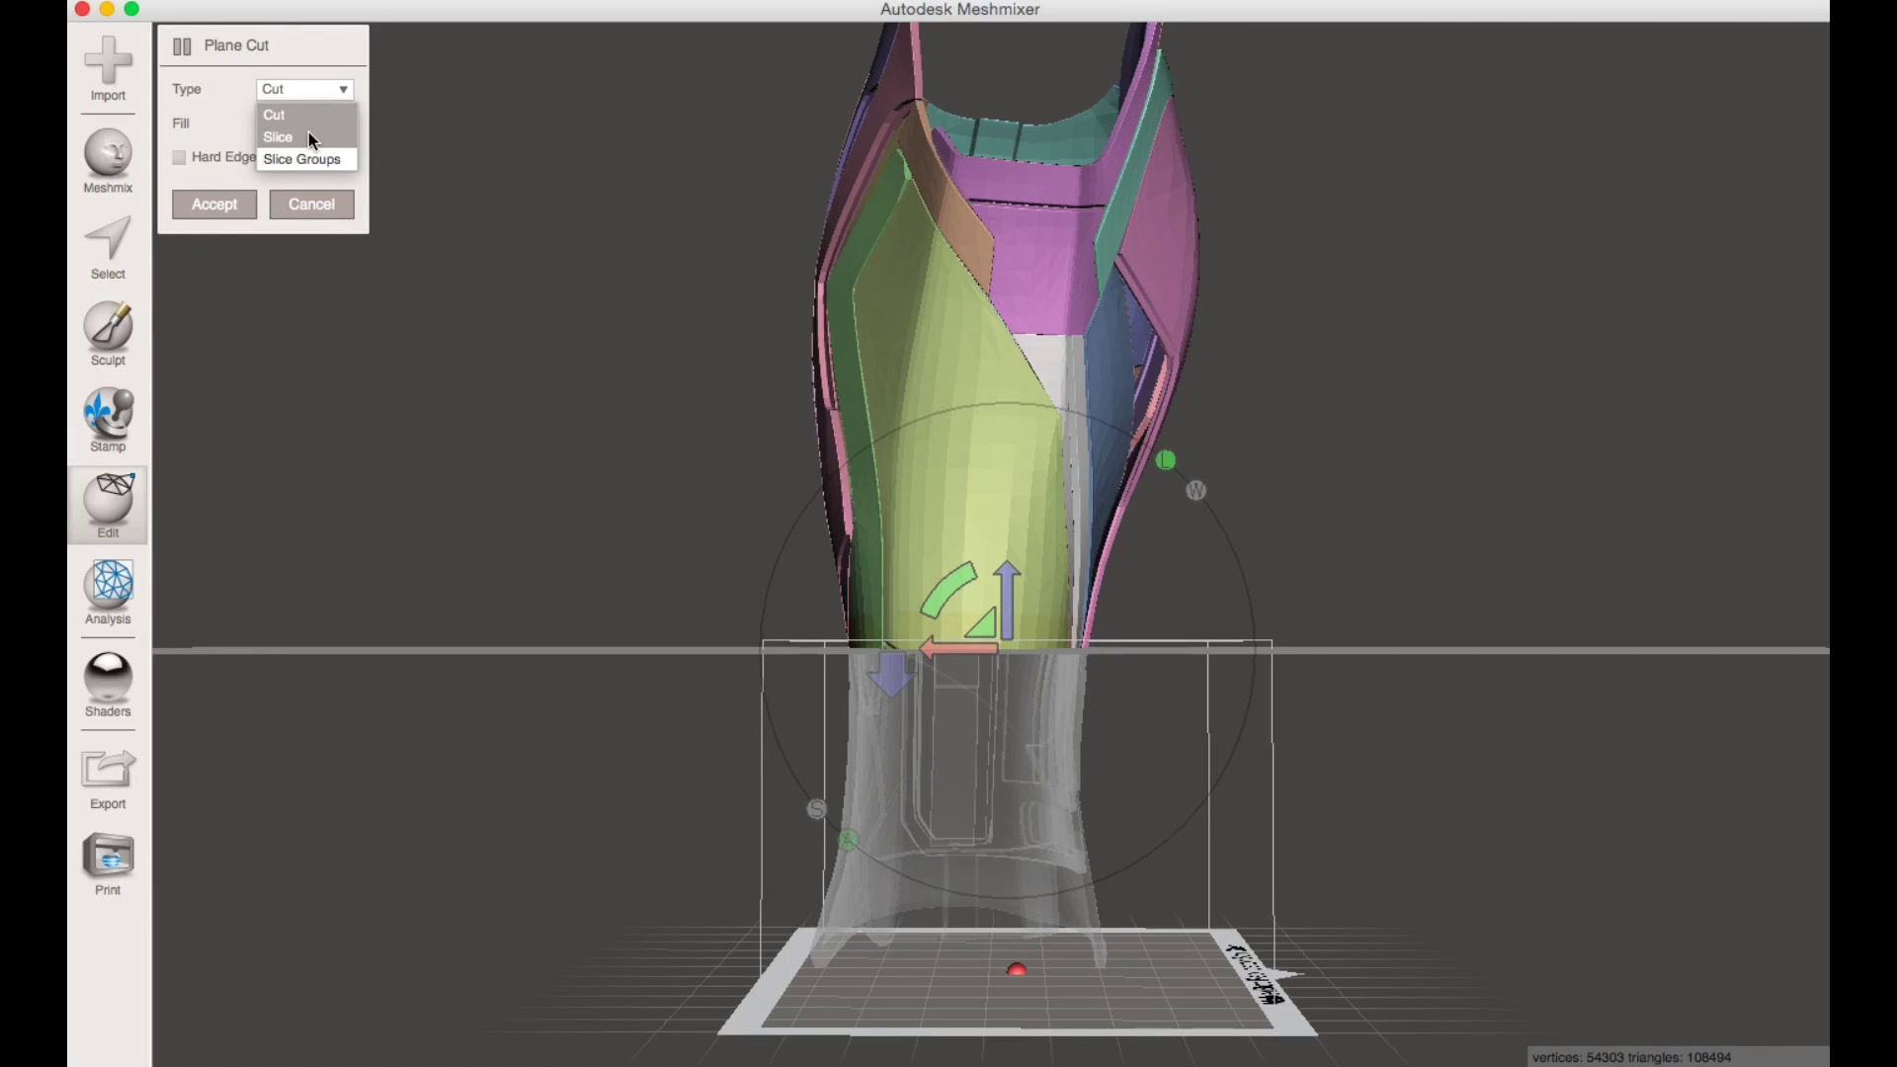
left_click(309, 137)
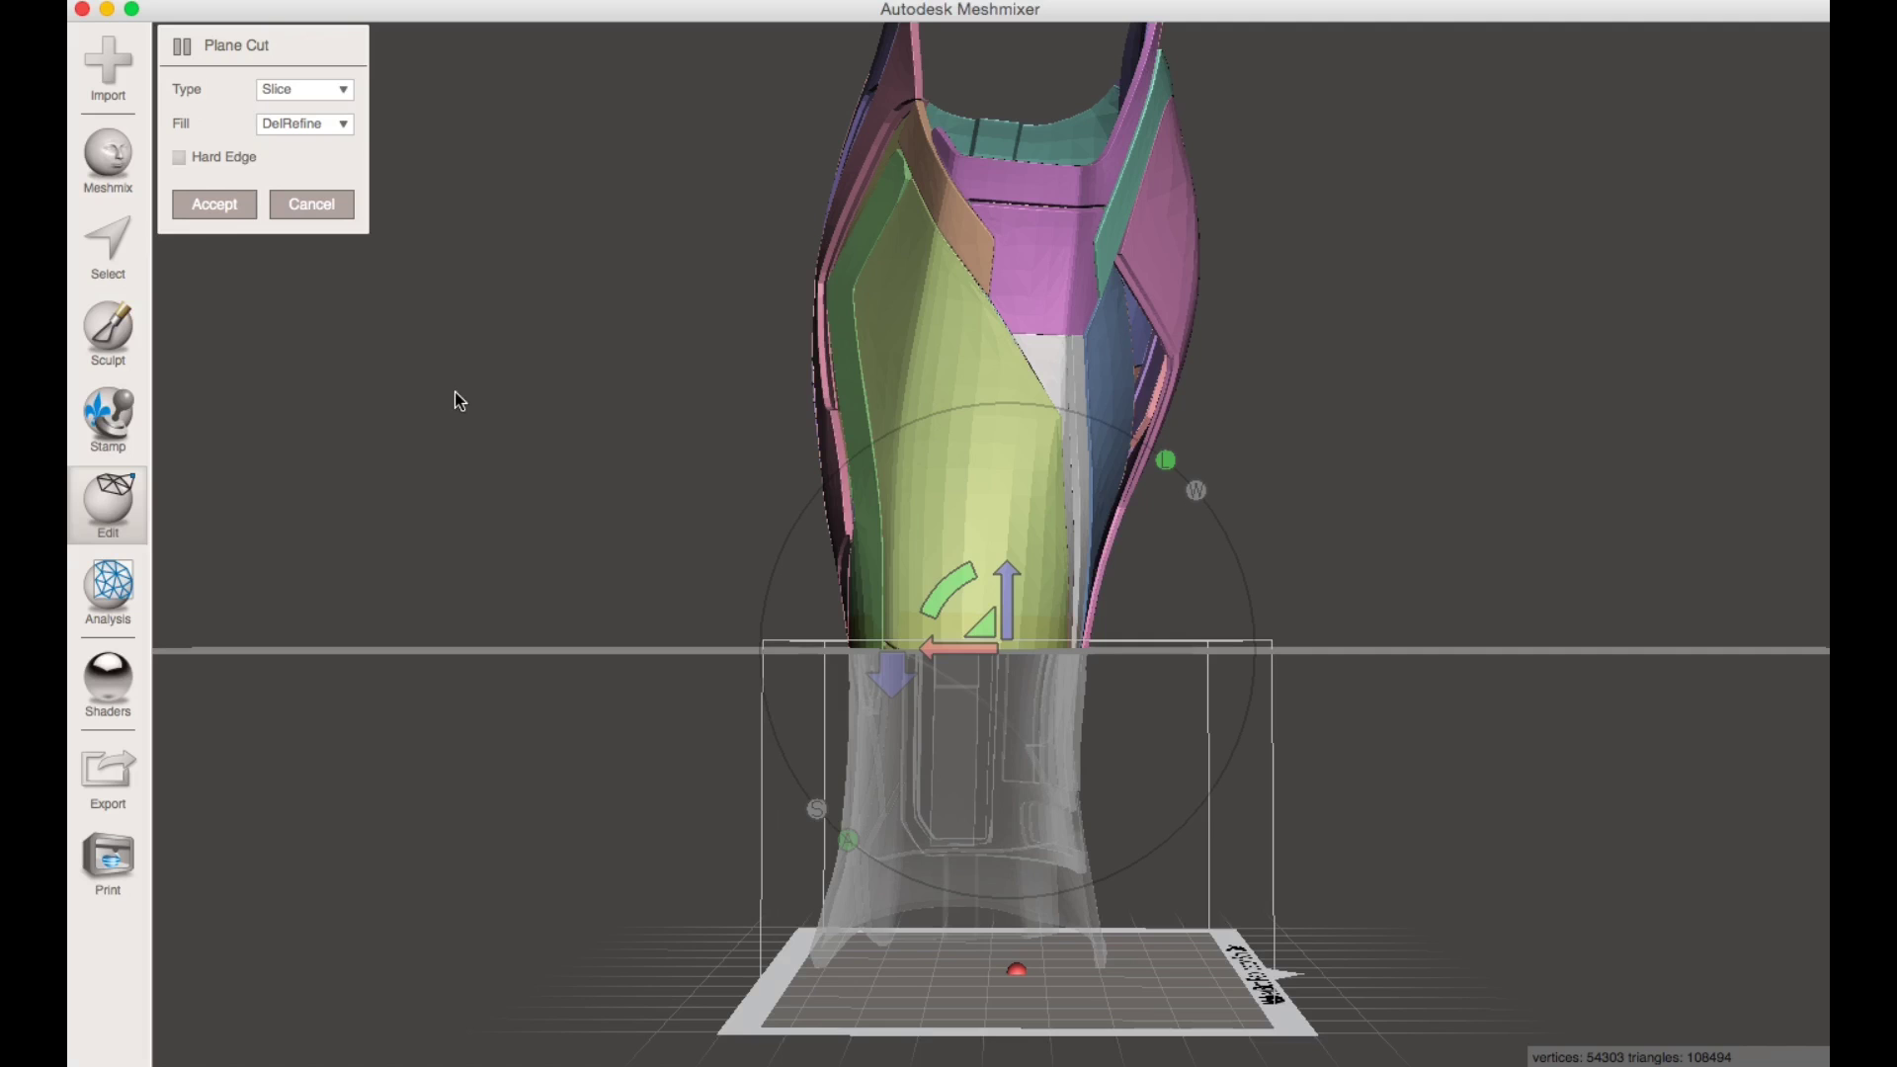
left_click(229, 211)
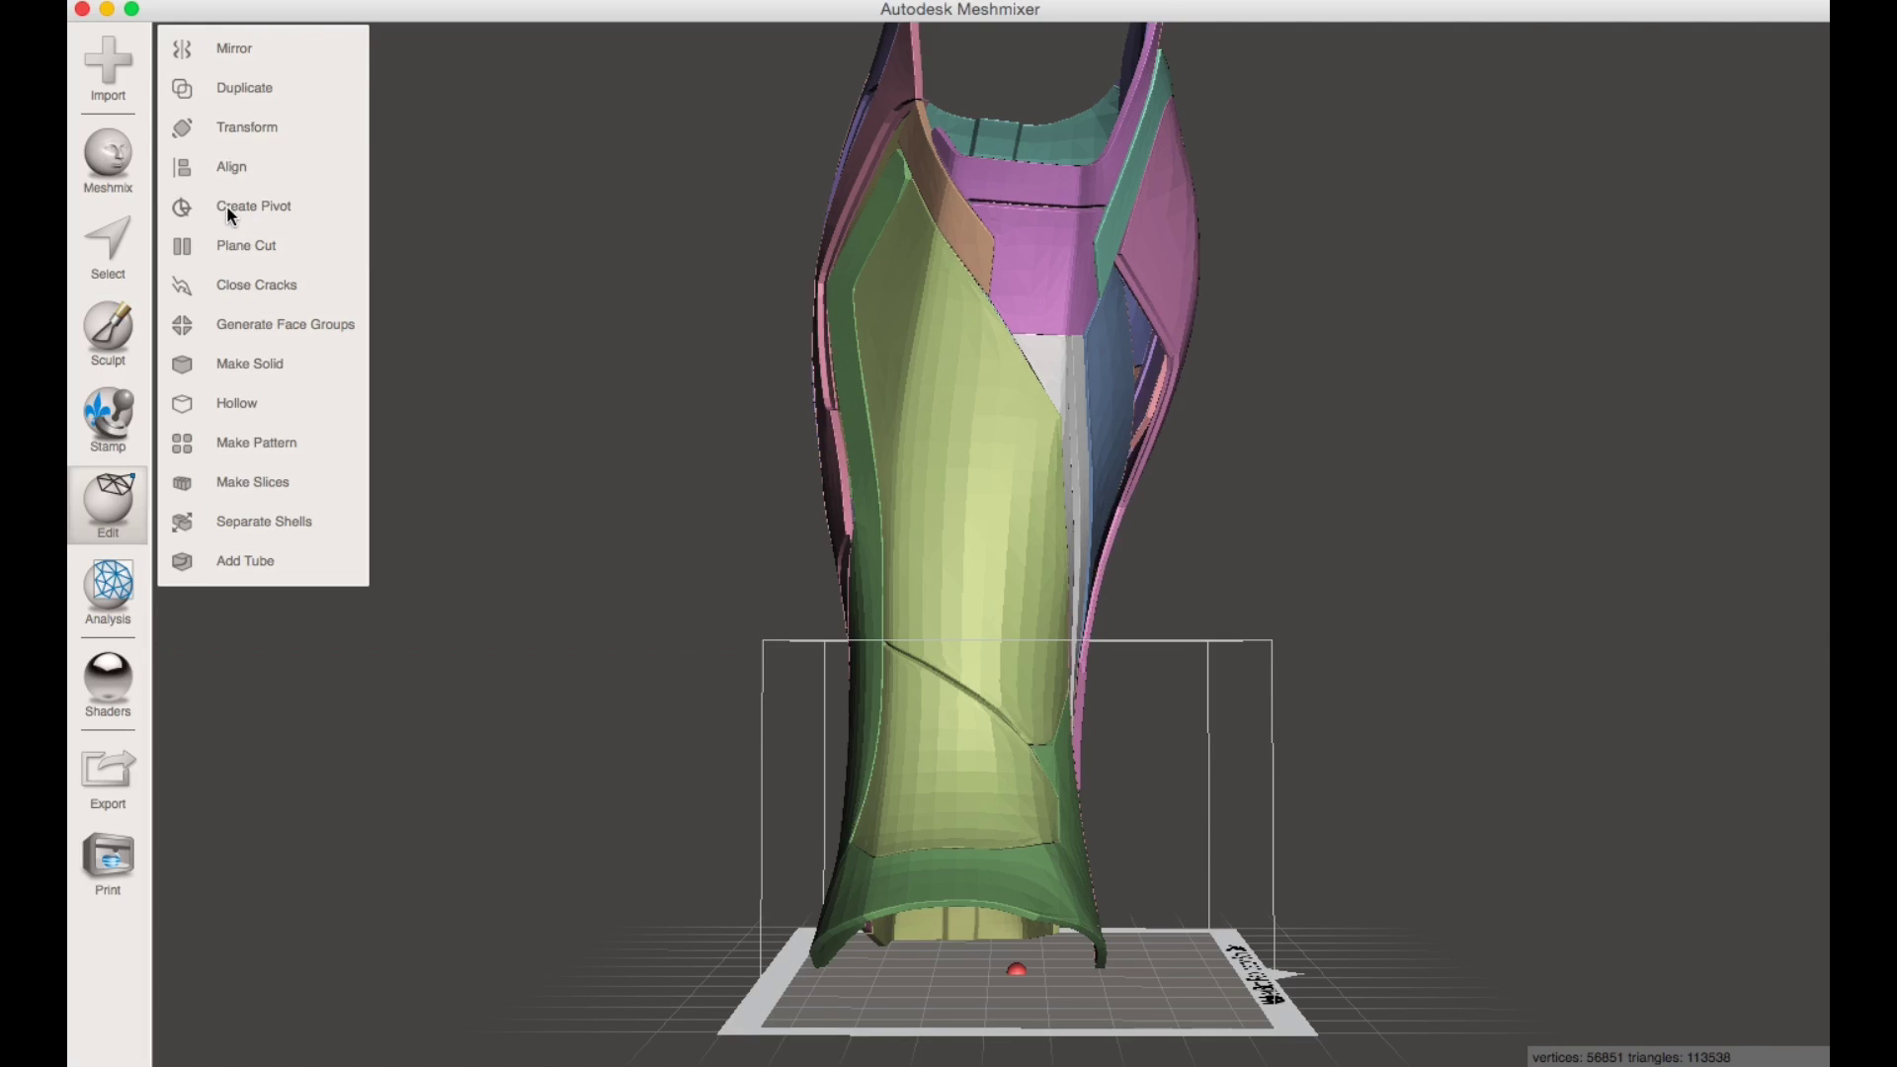
- Separate the sliced calf armor into individual shells and select the blue side panel above the cut
right_click_drag(728, 741, 797, 690)
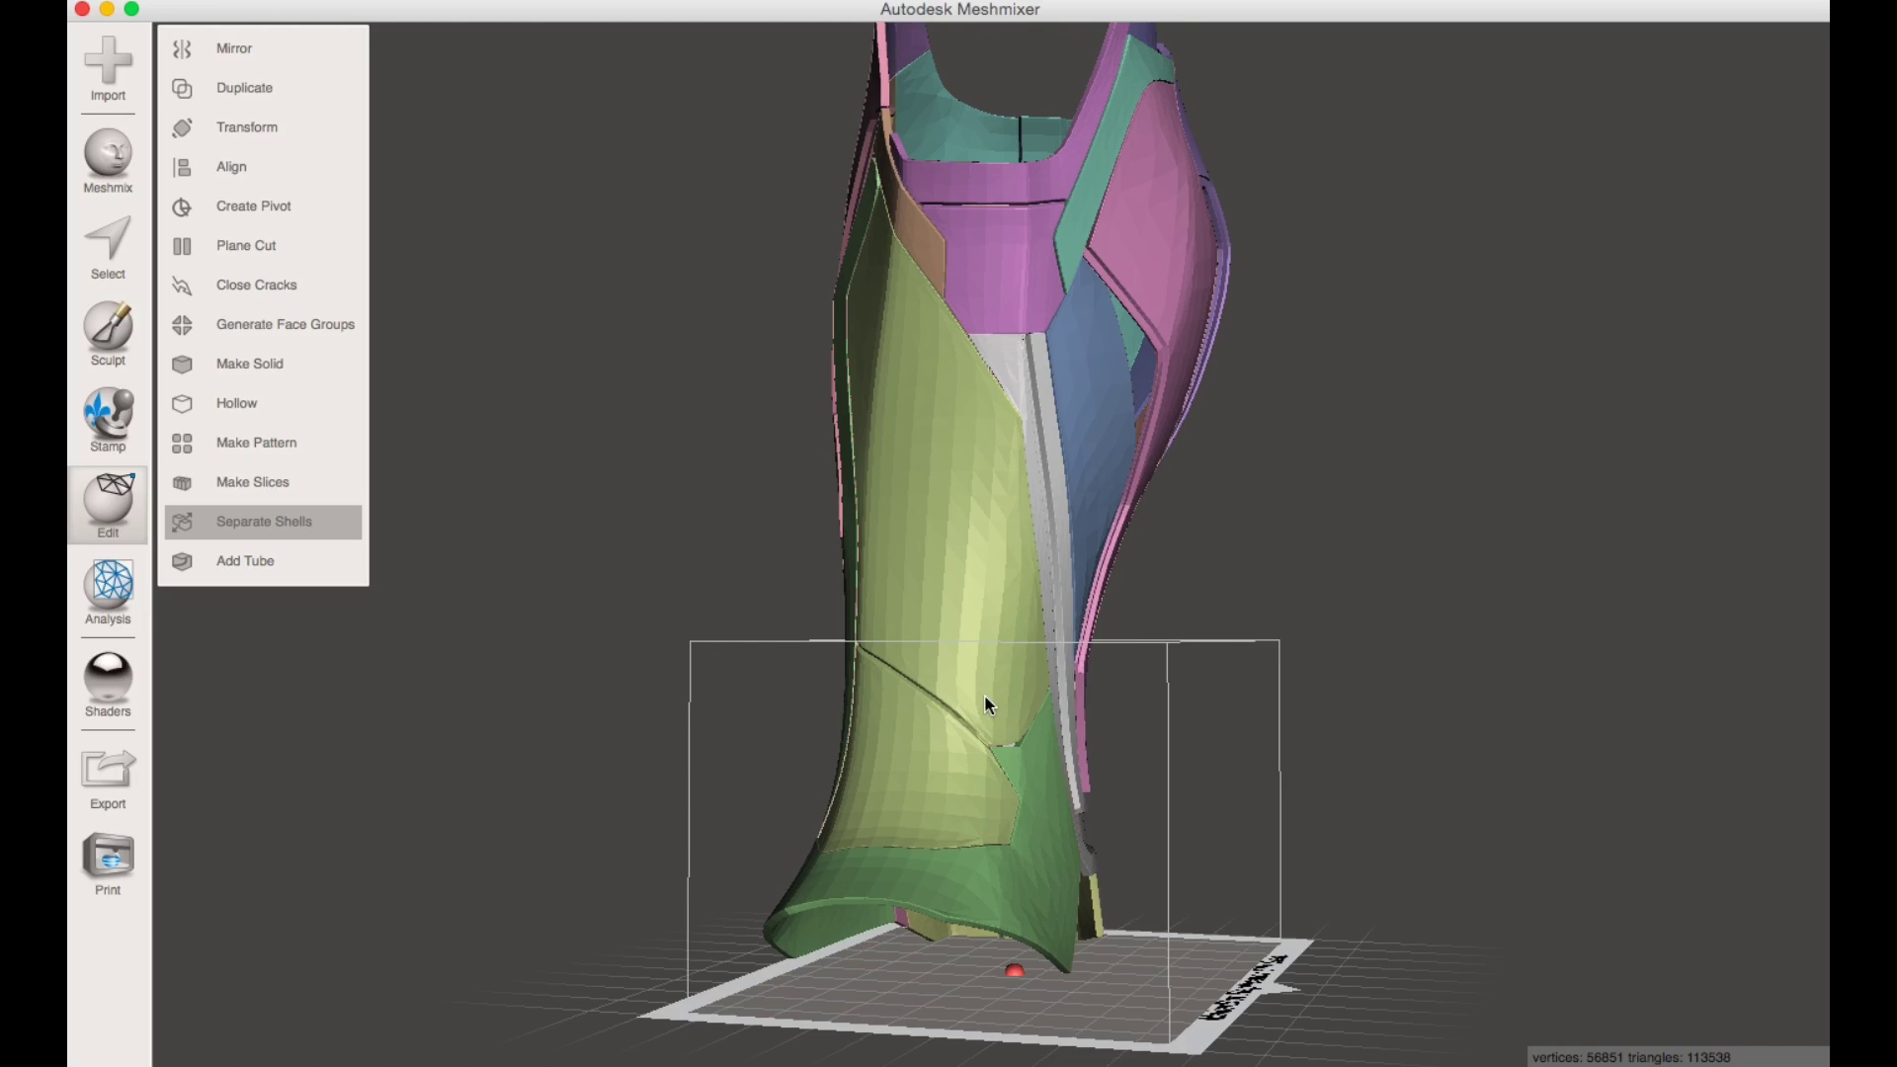
right_click_drag(1092, 686, 943, 601)
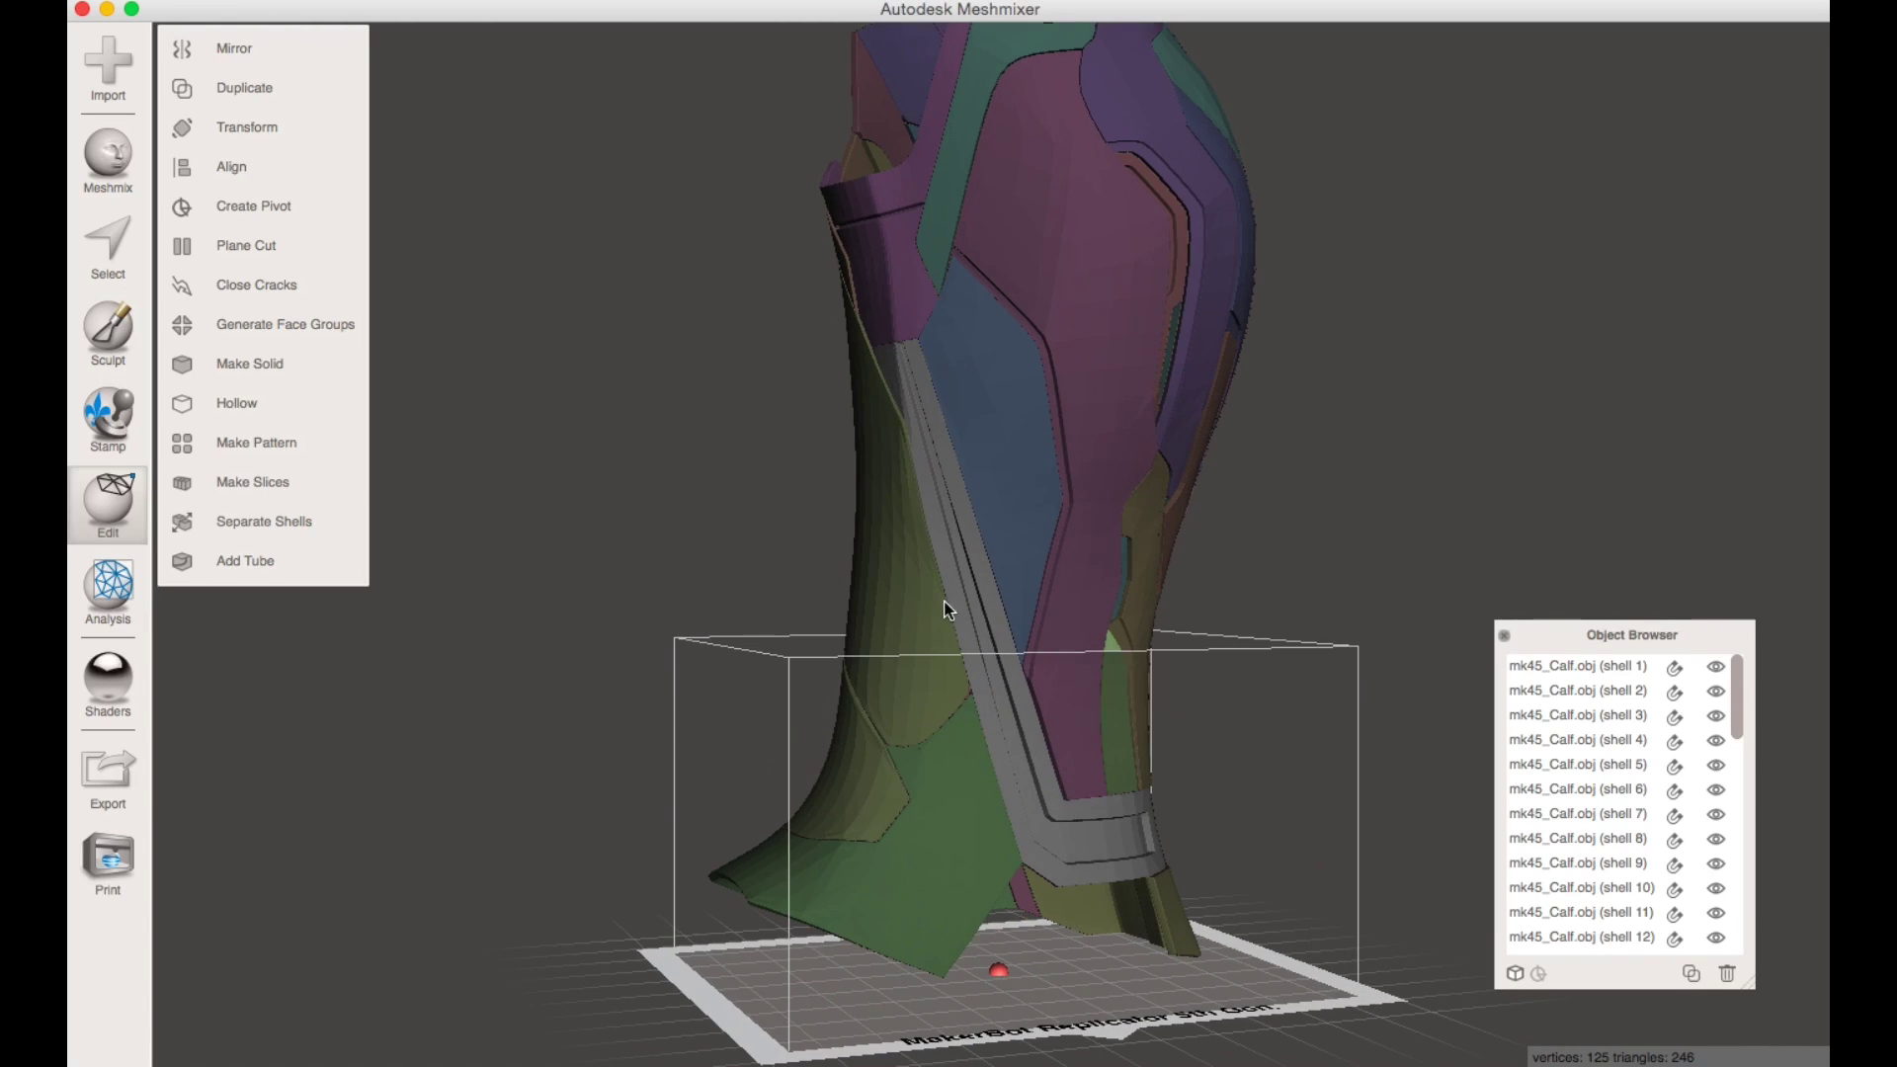
left_click(988, 456)
left_click(1063, 364)
left_click(976, 471)
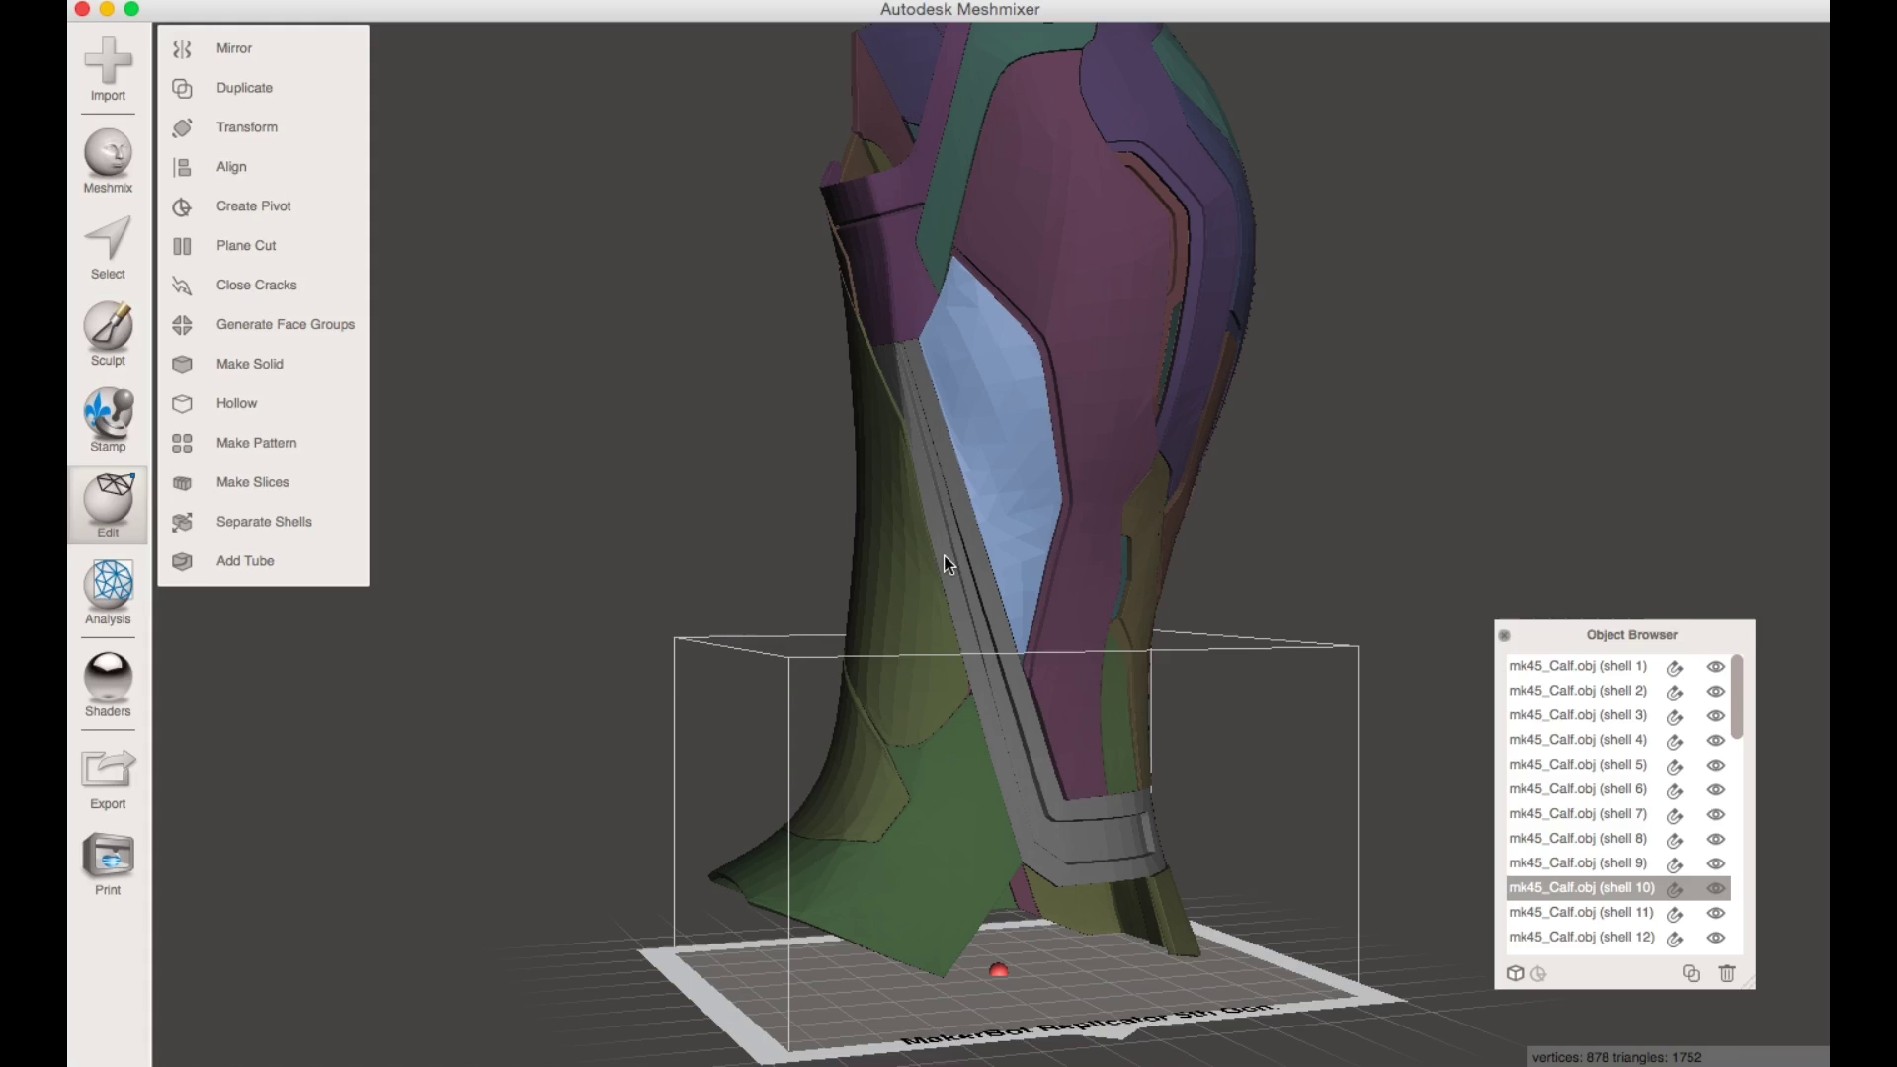
- Select all the calf shells below the slice, on every side of the leg, and combine them into one object
right_click_drag(885, 665, 1063, 858)
left_click(987, 882)
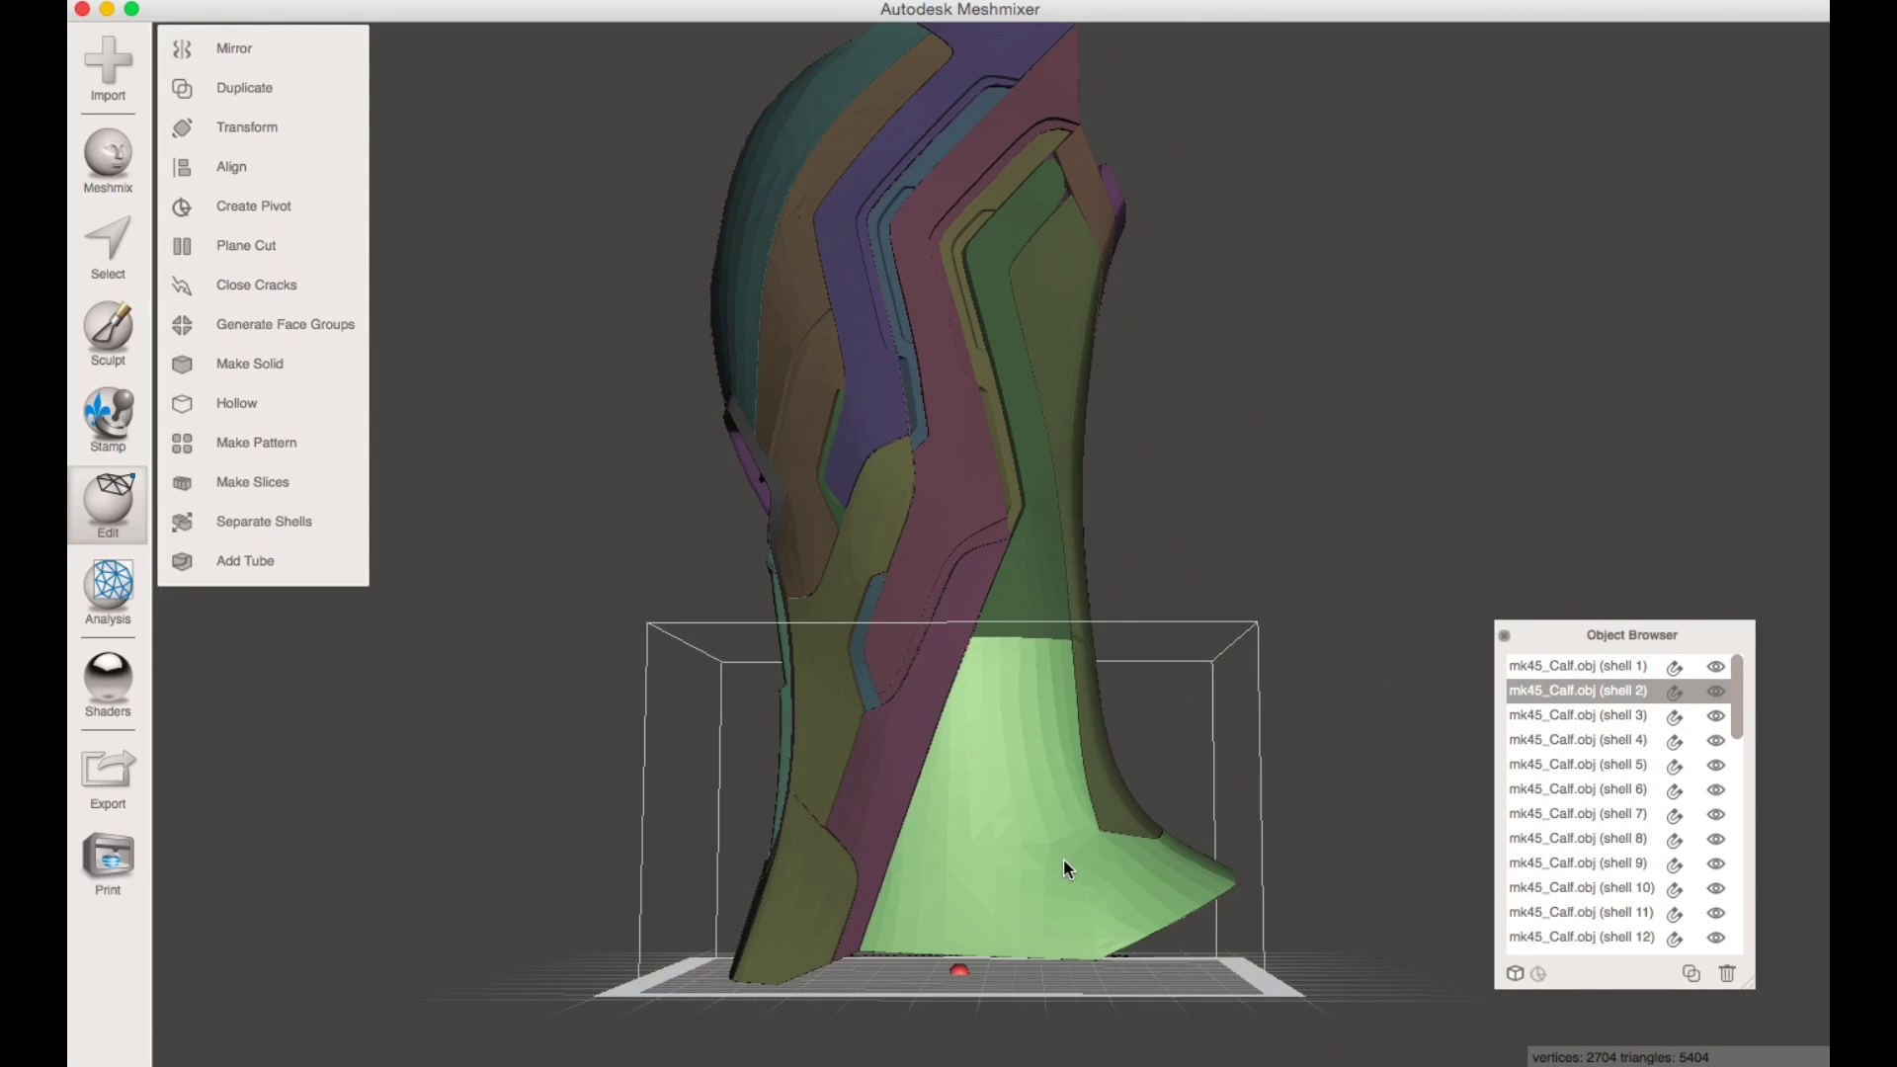
left_click(887, 804, "shift")
left_click(818, 885, "shift")
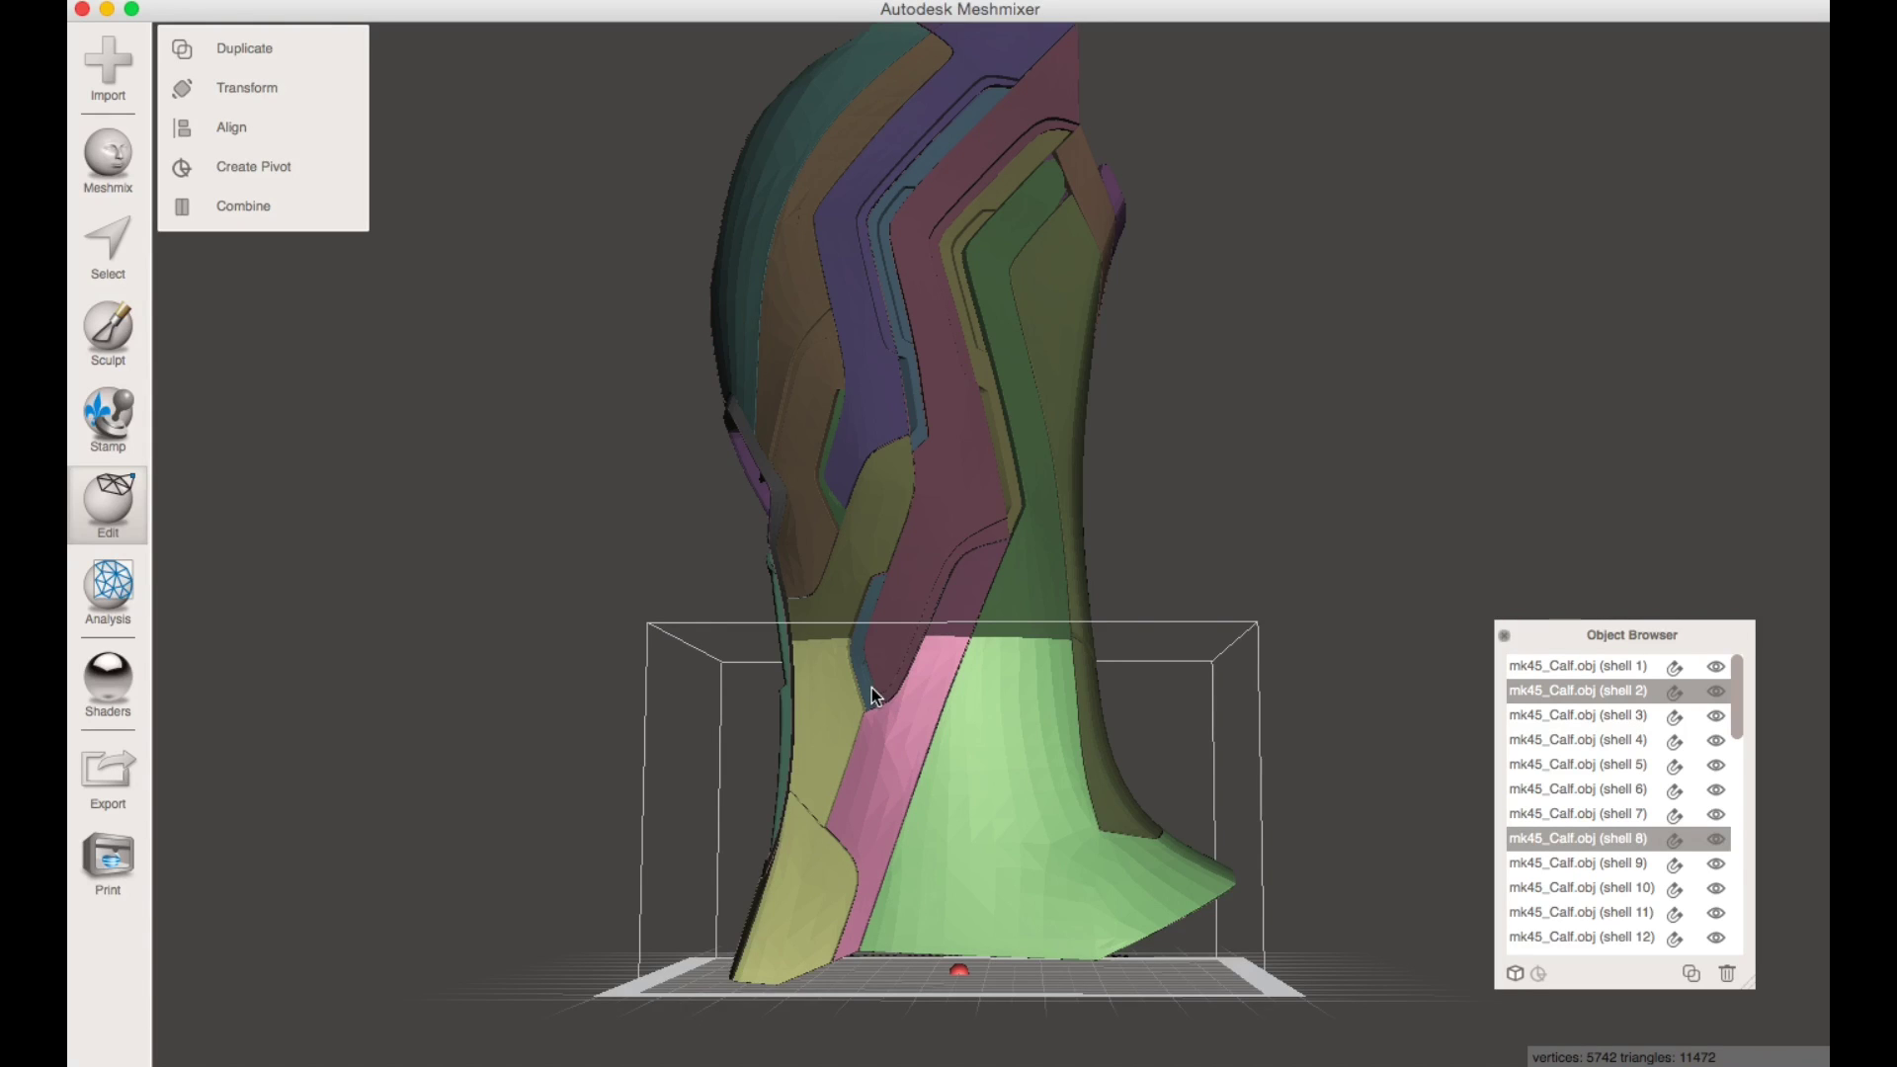
right_click_drag(984, 778, 1135, 793)
left_click(969, 758, "shift")
left_click(1136, 794, "shift")
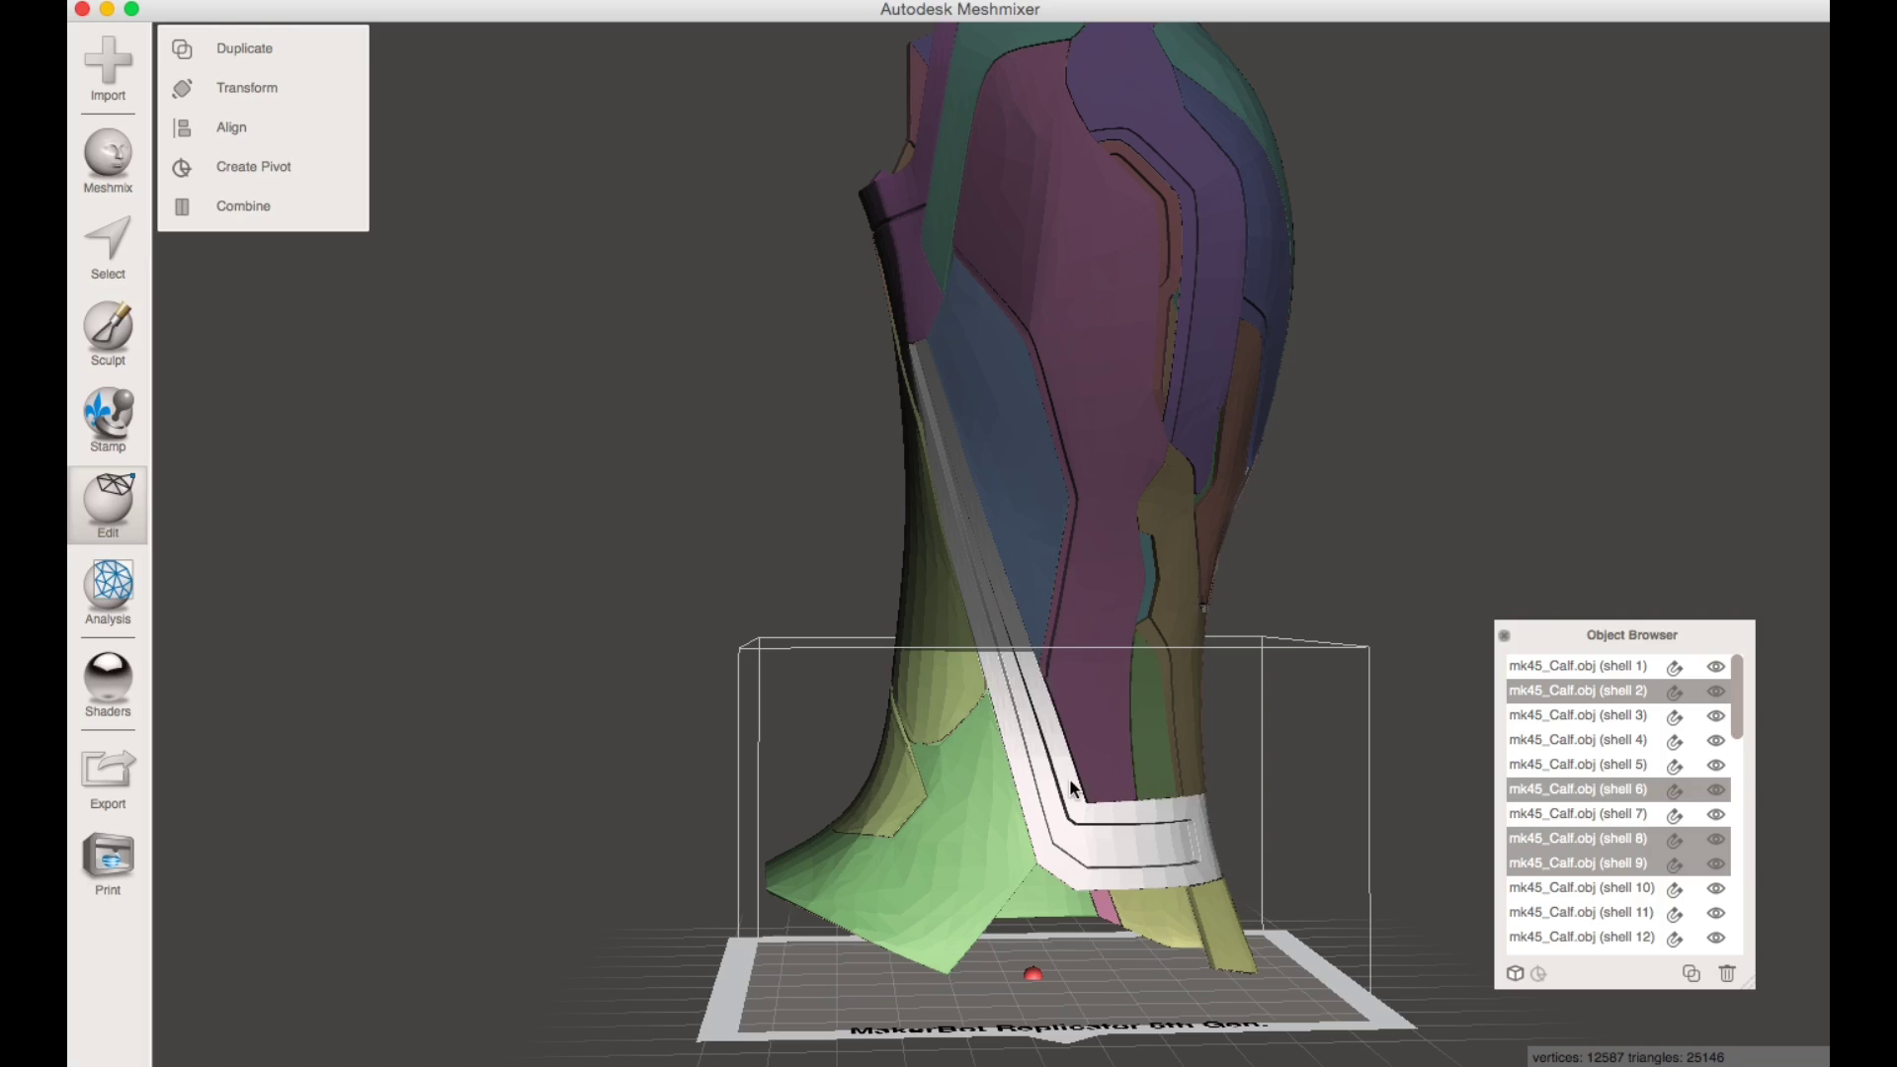
scroll(1034, 681, "up", 5)
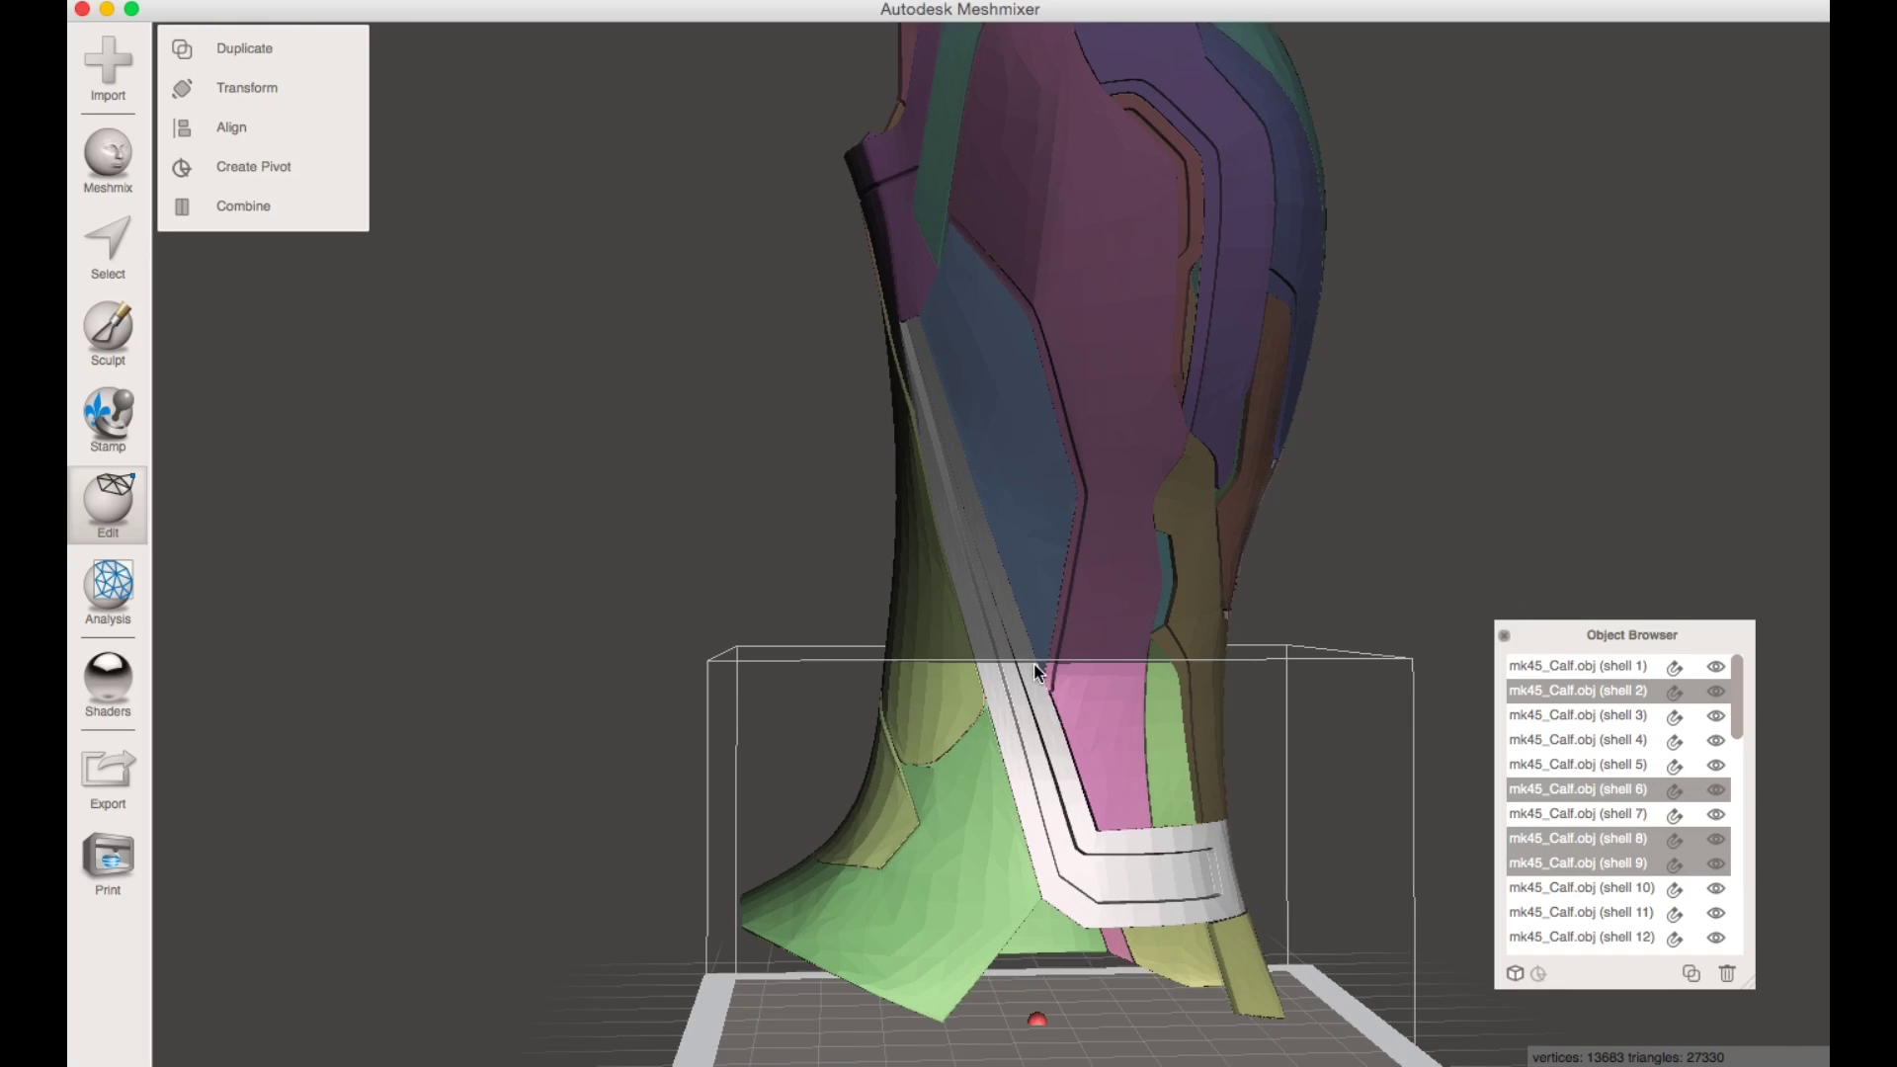
right_click_drag(1042, 698, 1037, 672)
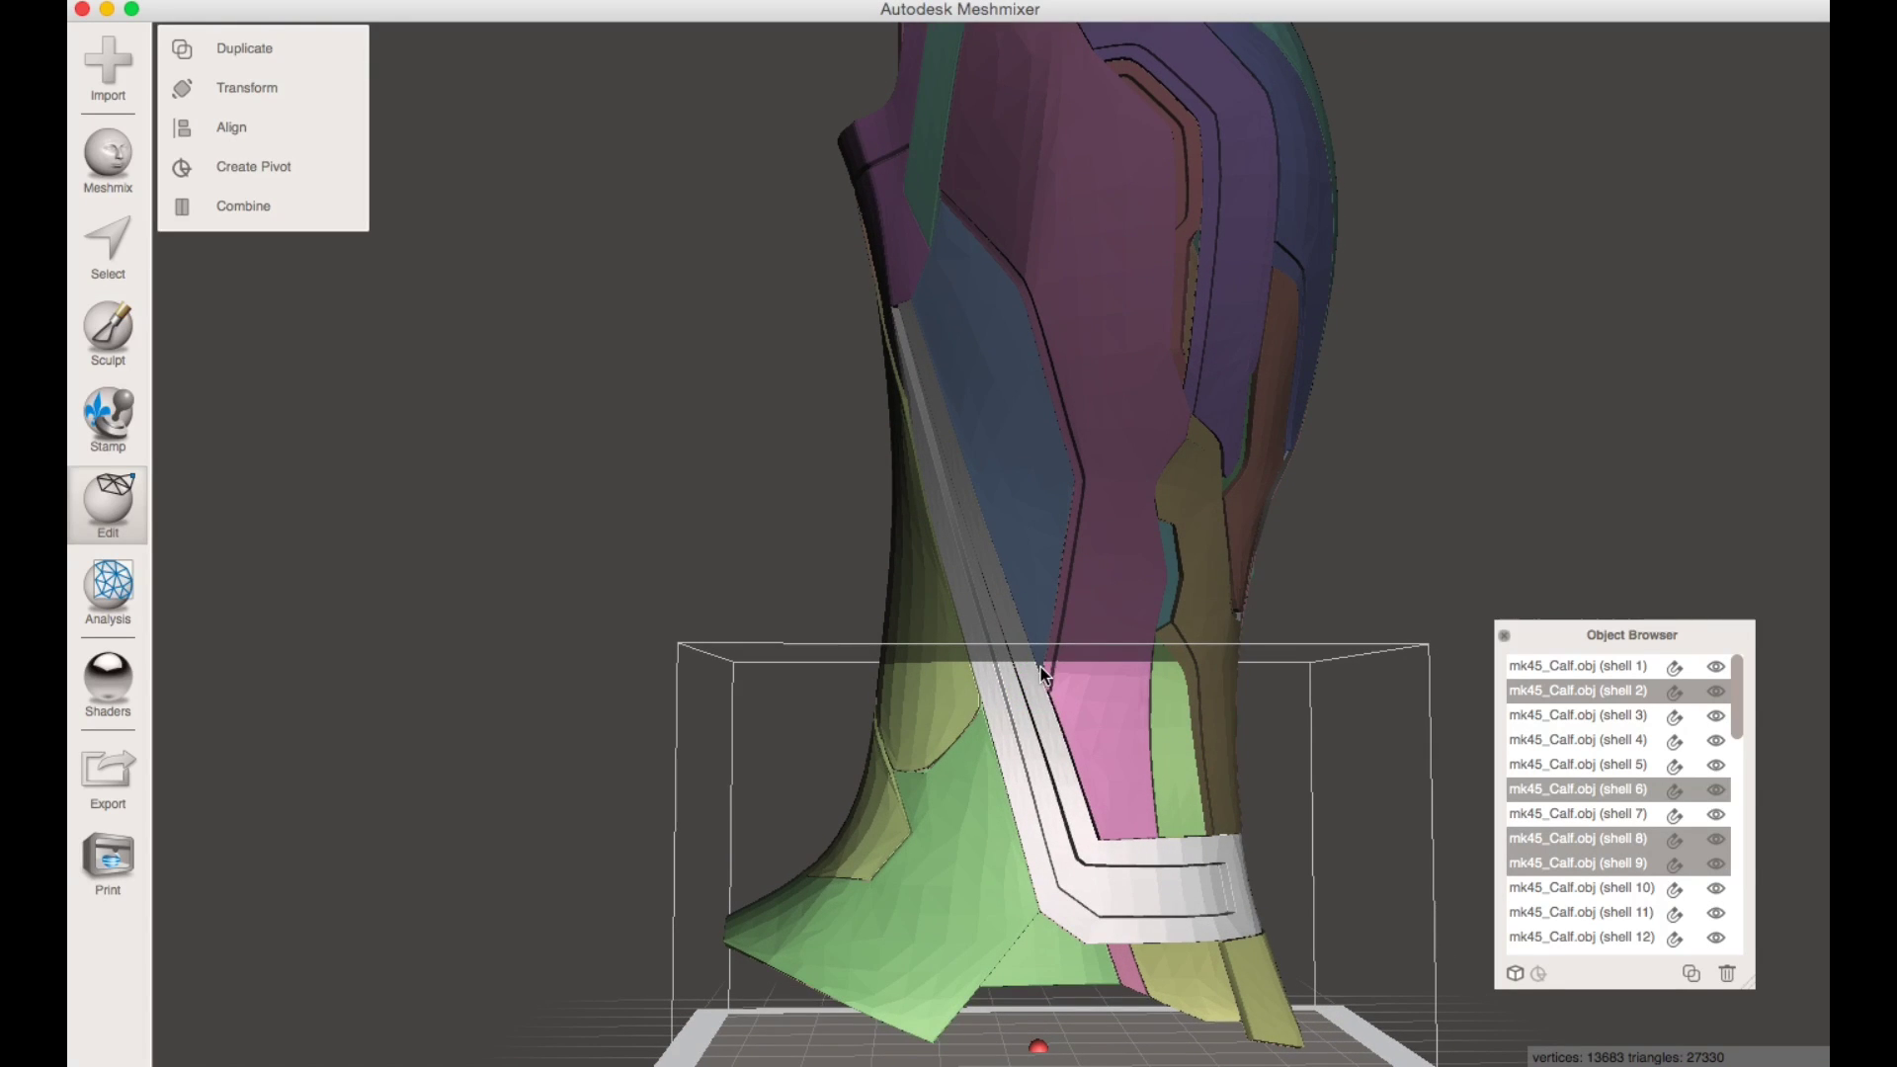
right_click_drag(1136, 734, 1146, 693)
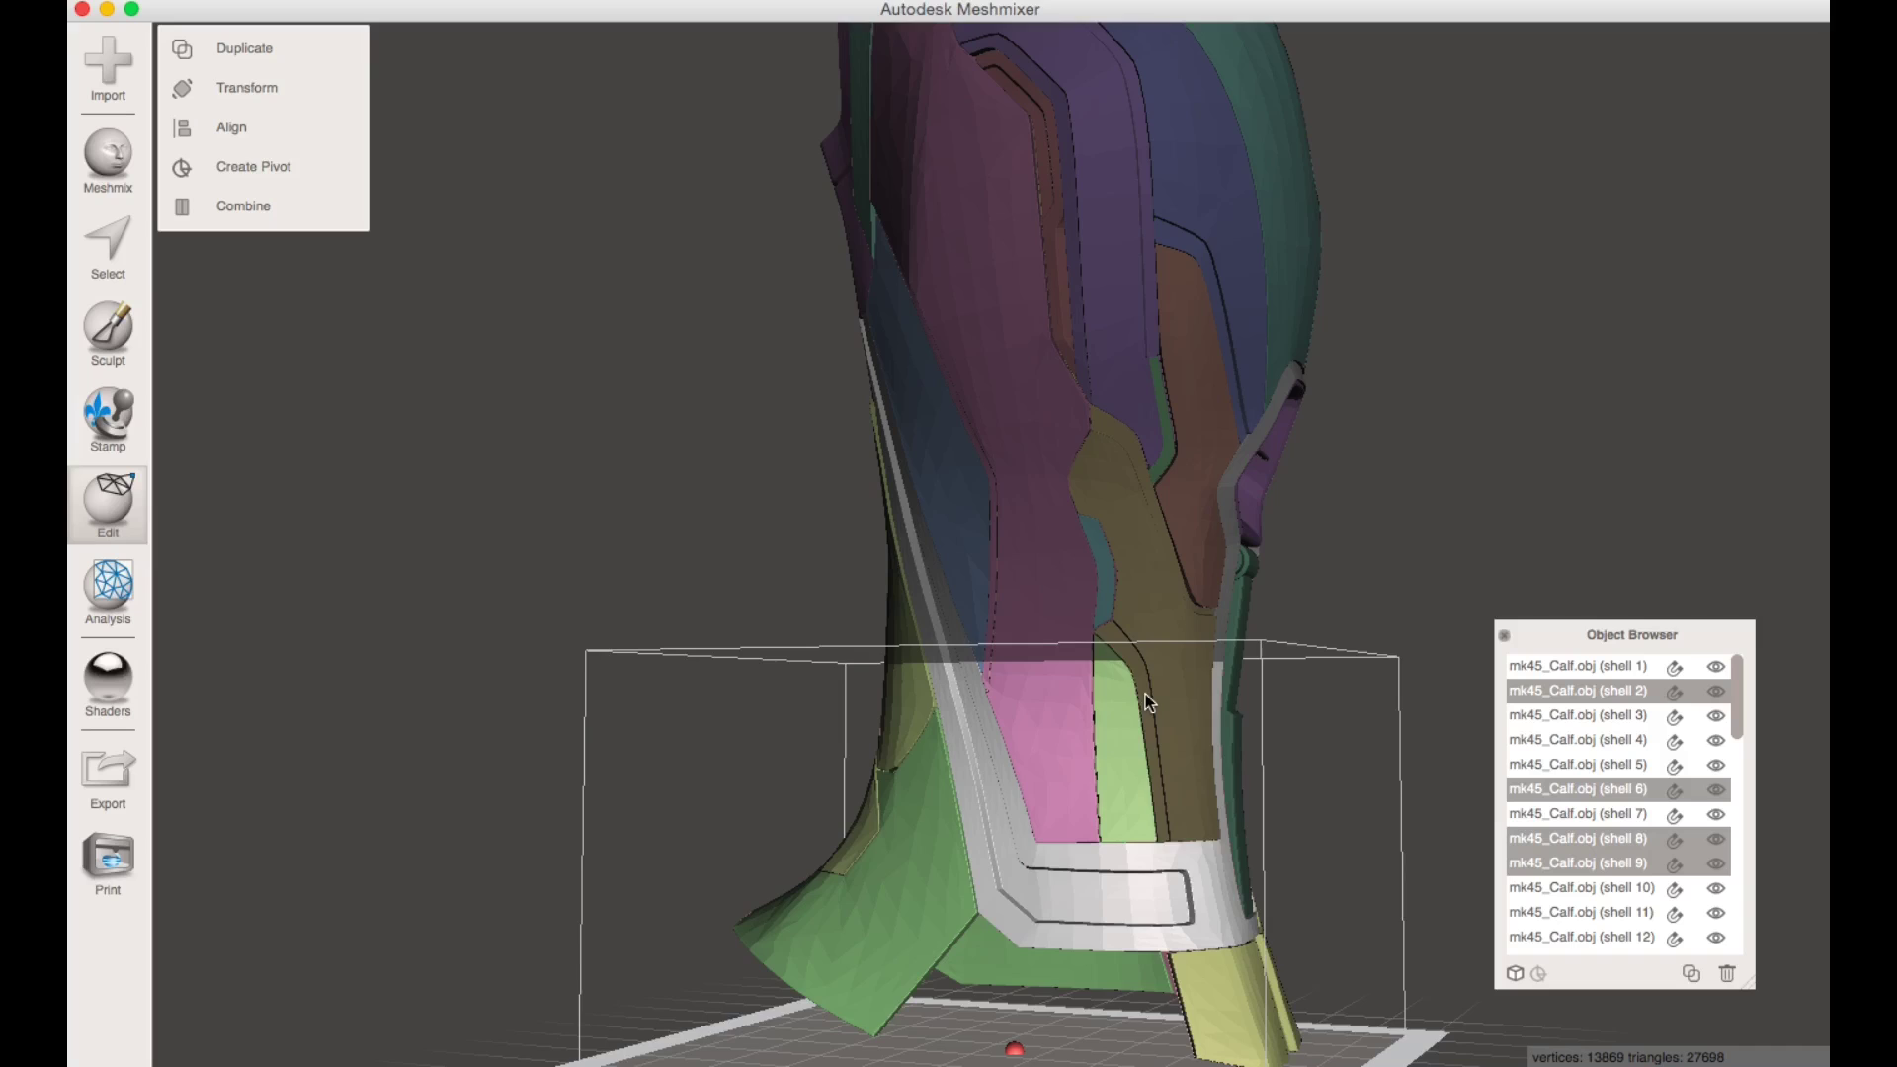
right_click_drag(1183, 807, 788, 832)
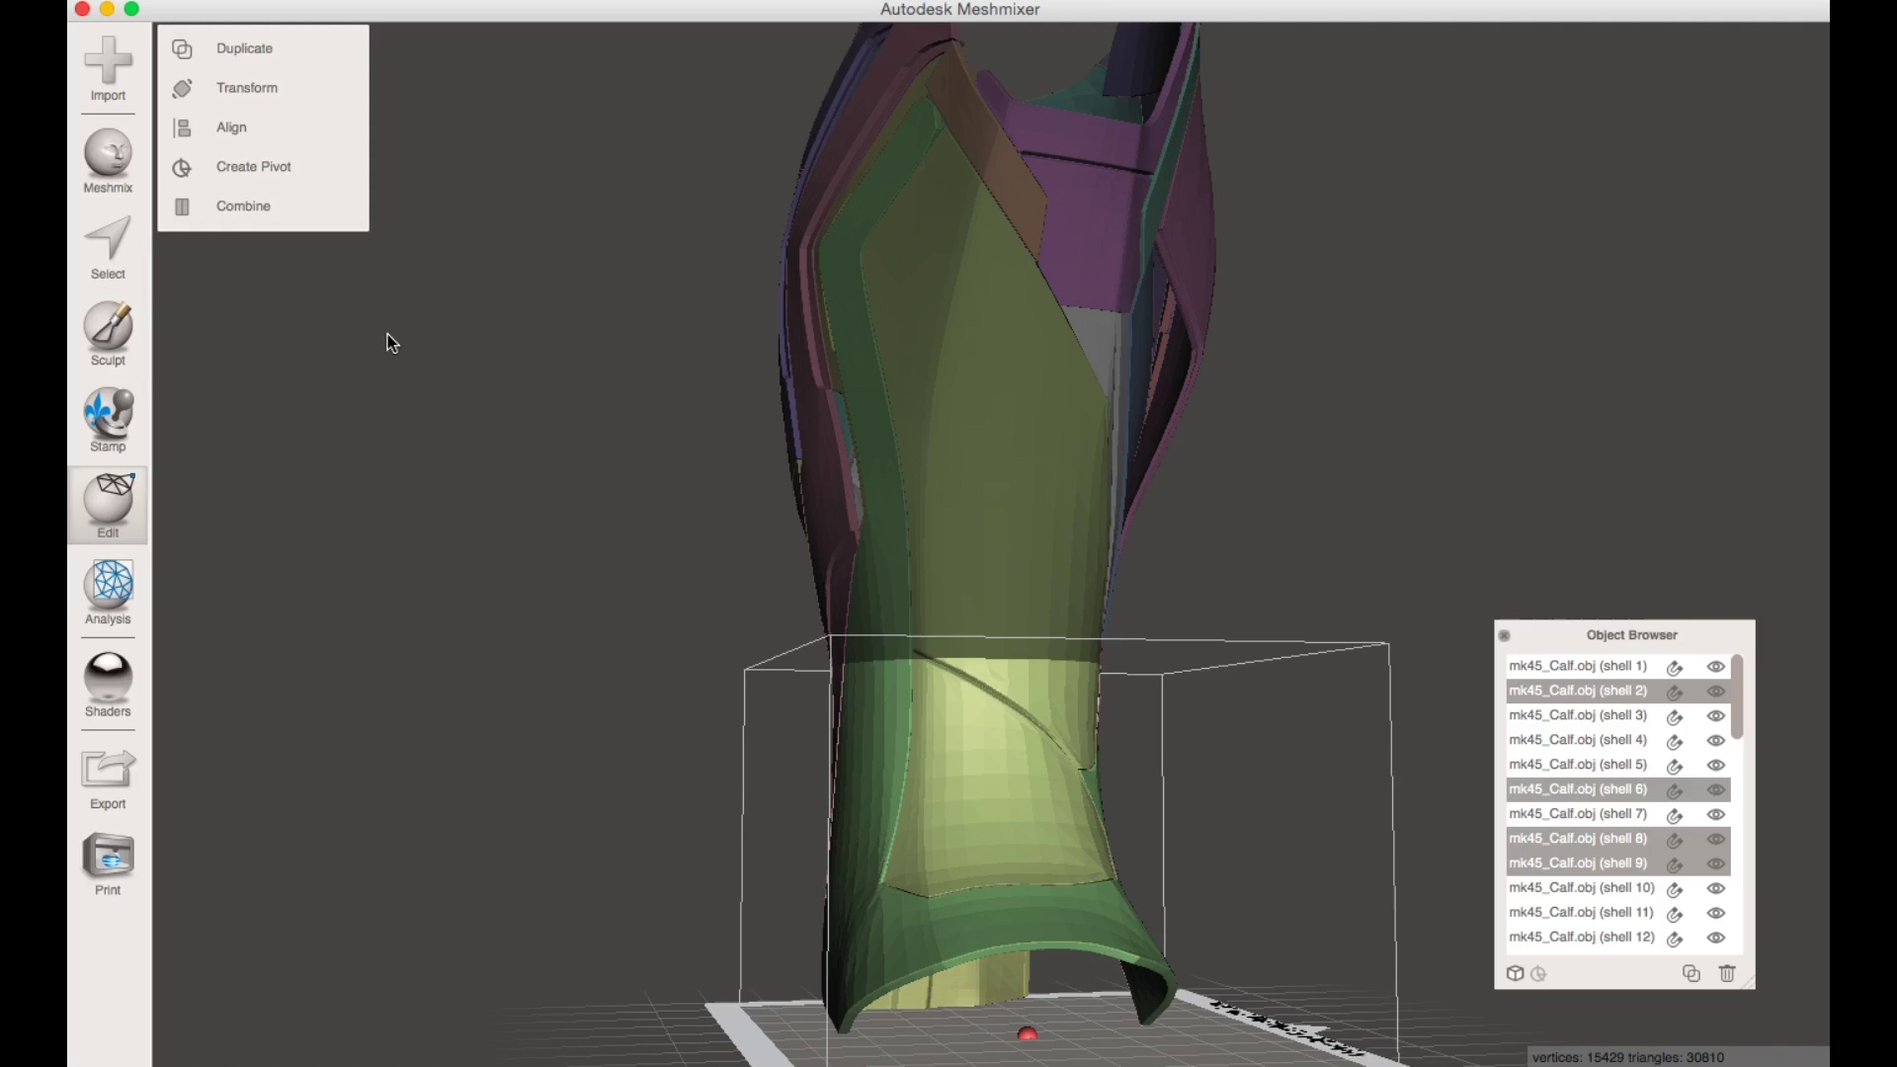
left_click(249, 206)
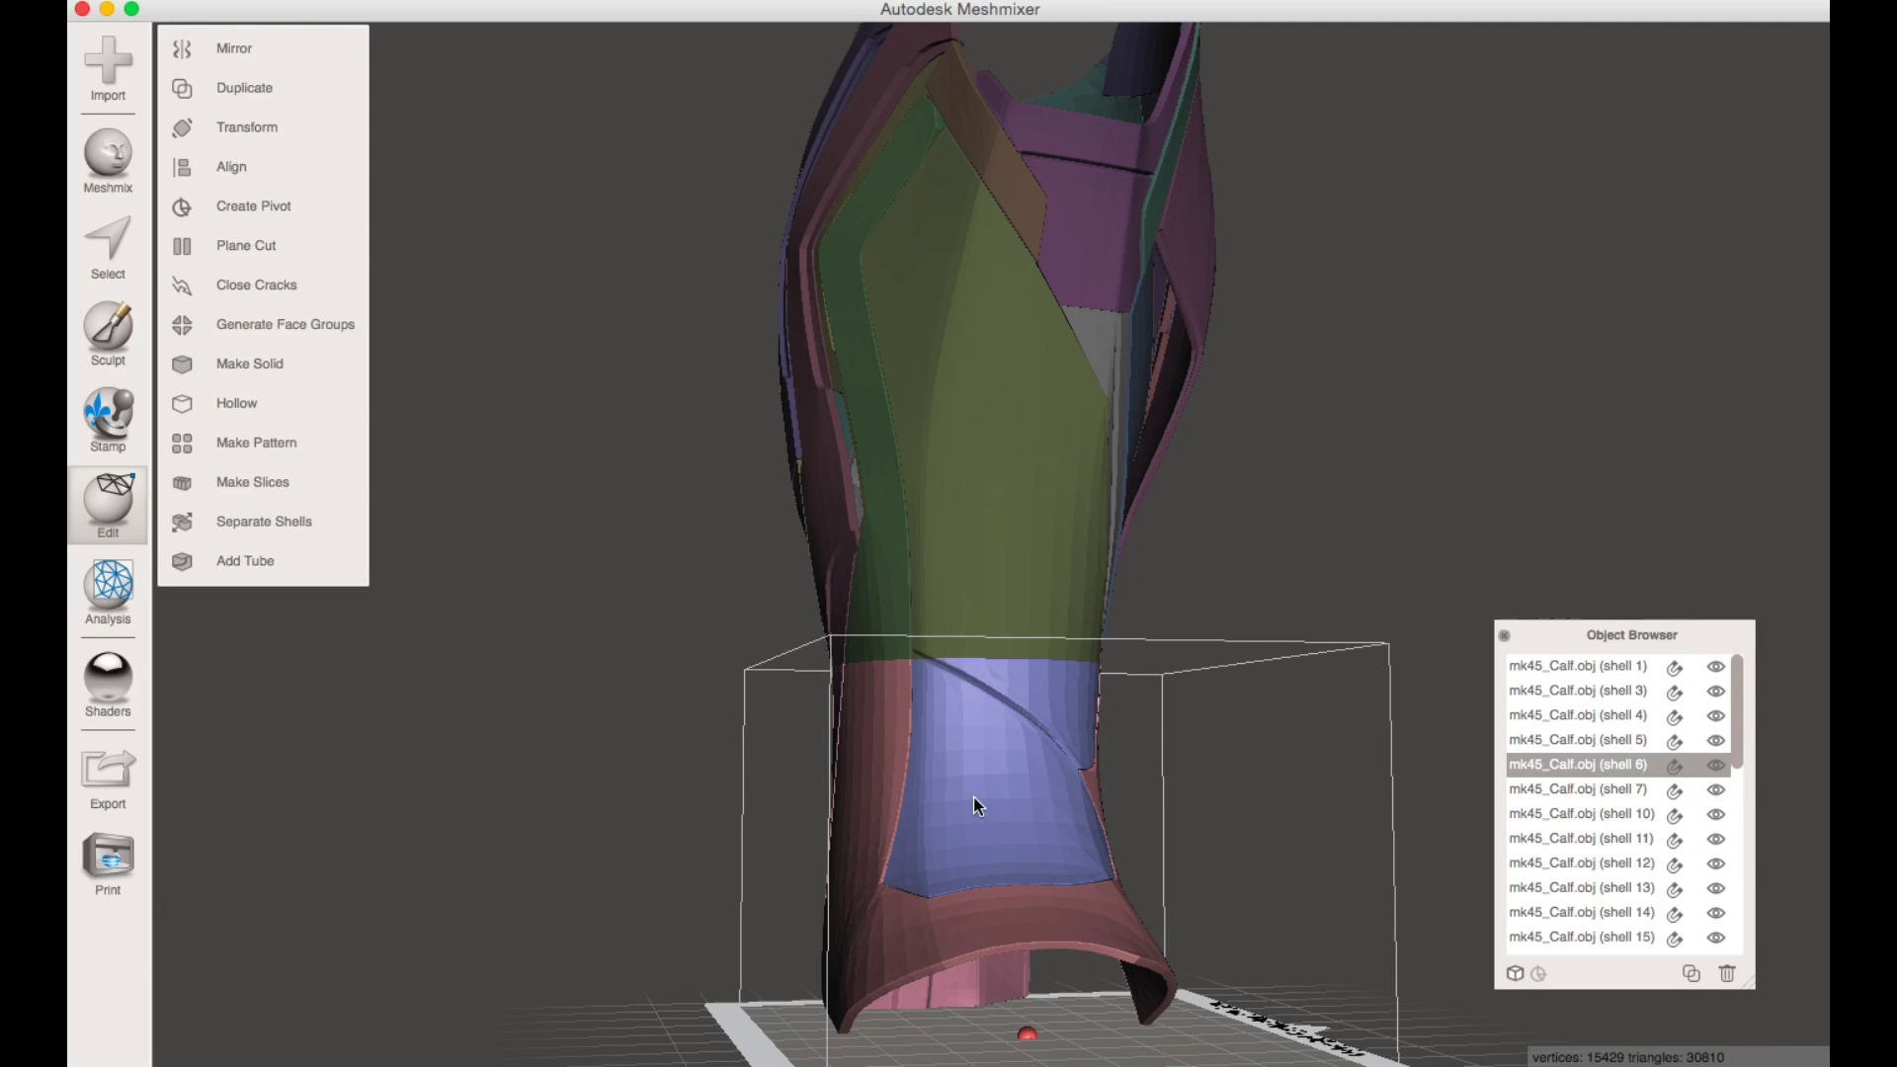
- Hide the combined lower calf section and select all the remaining calf shells from shell 1 through shell 43
left_click(1640, 790, "shift")
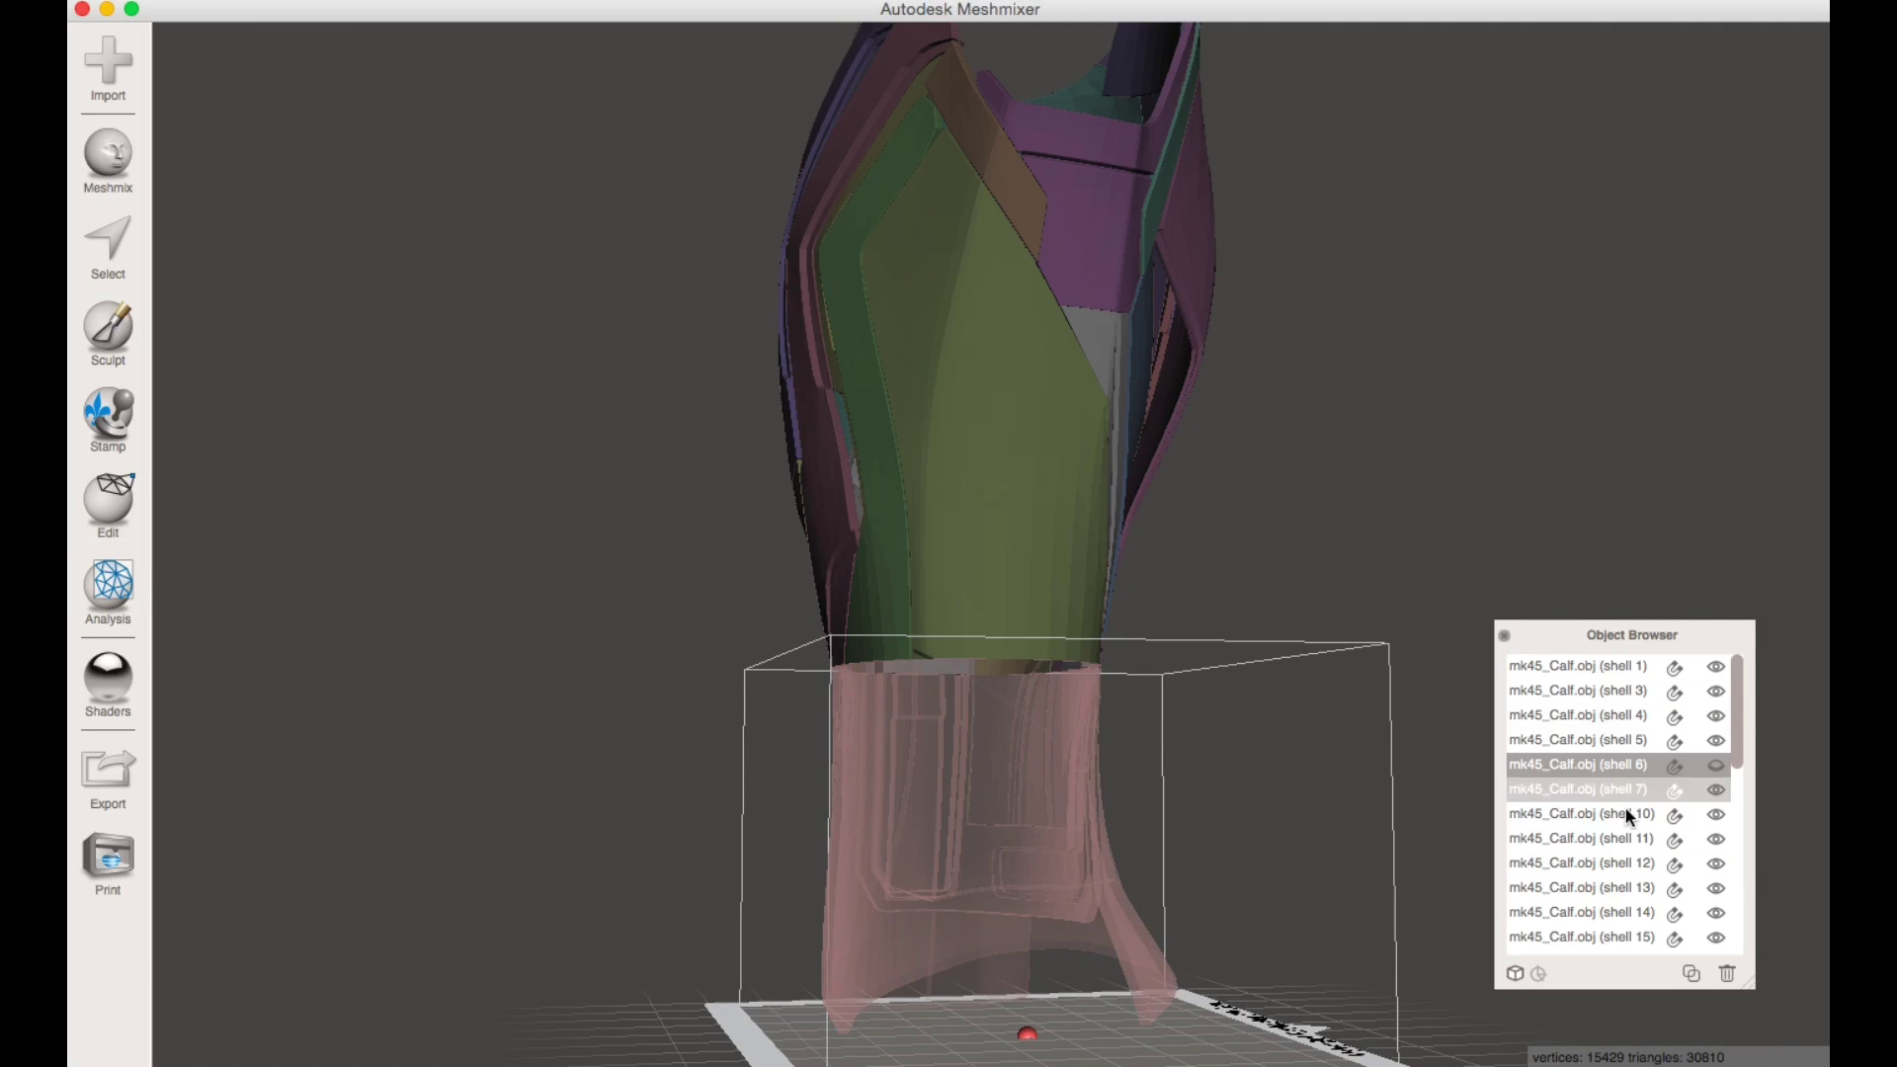
right_click_drag(1136, 889, 1165, 922)
left_click(991, 549)
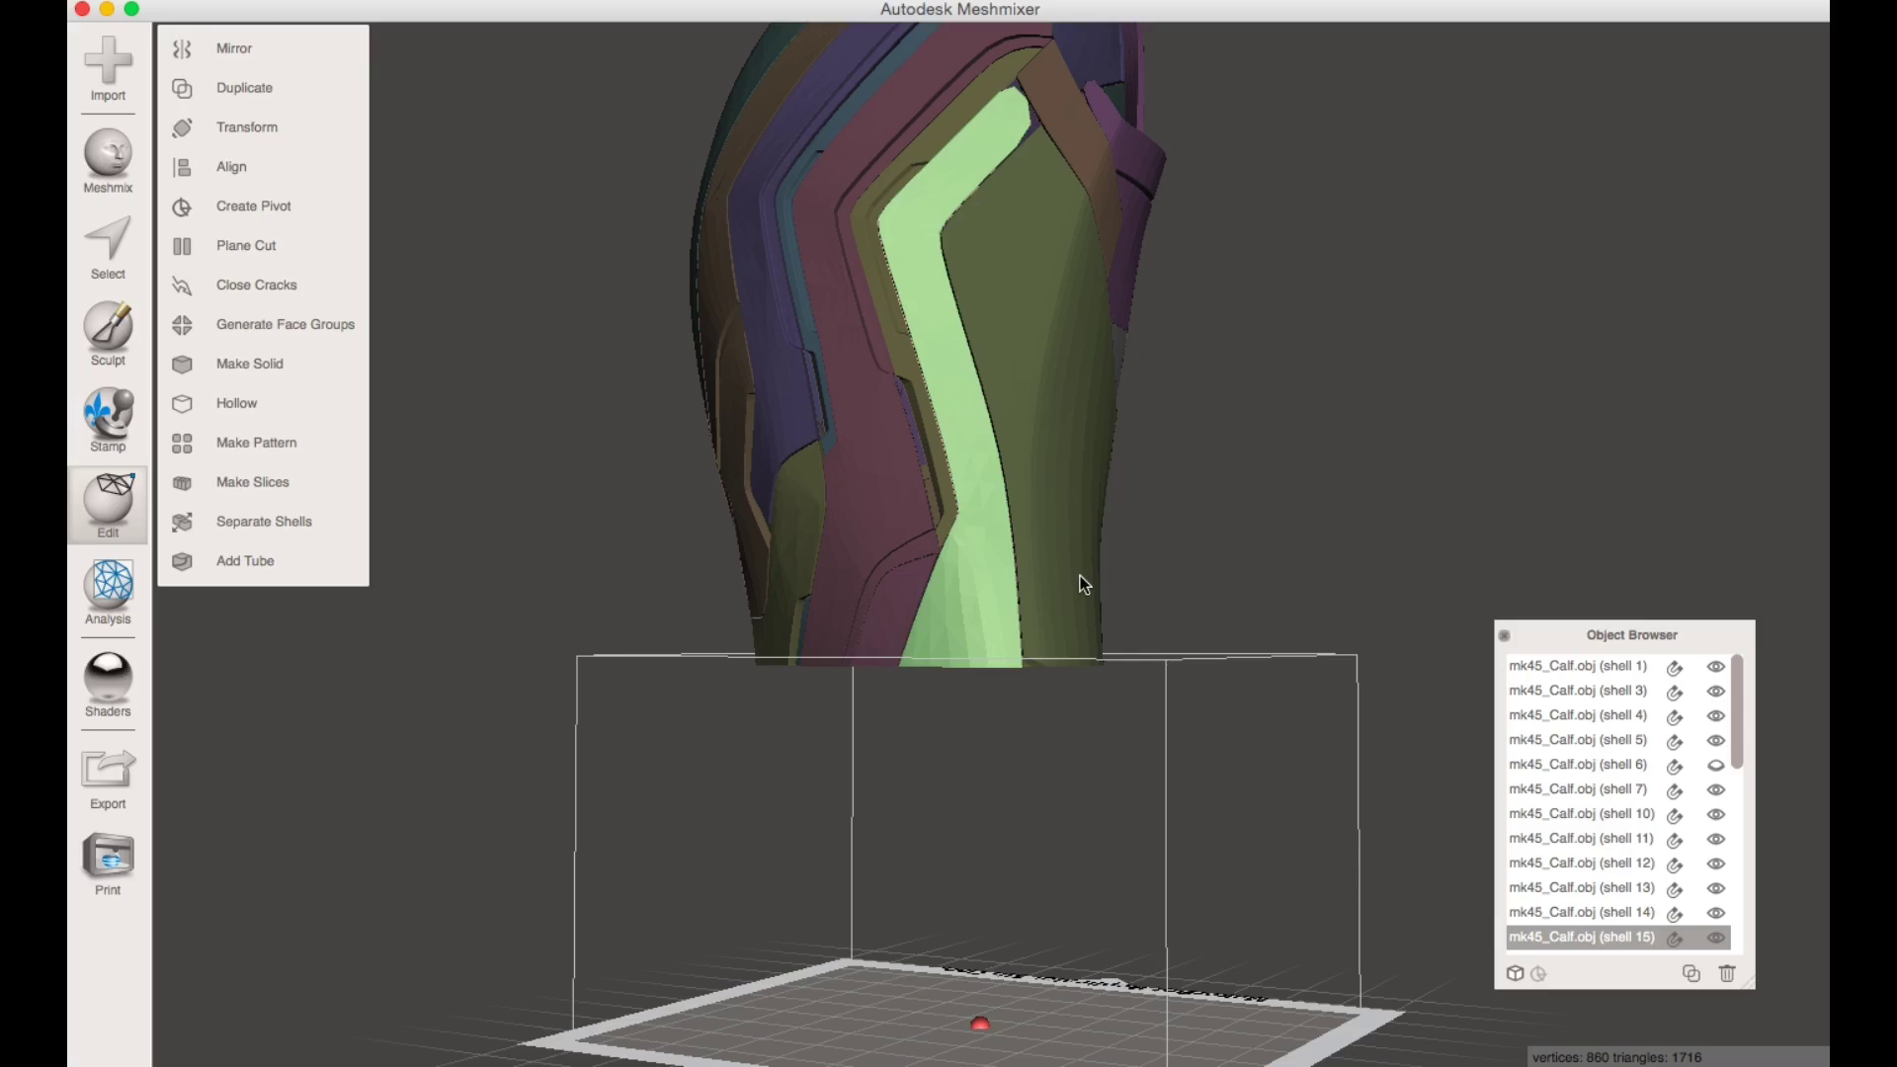
left_click(1640, 739)
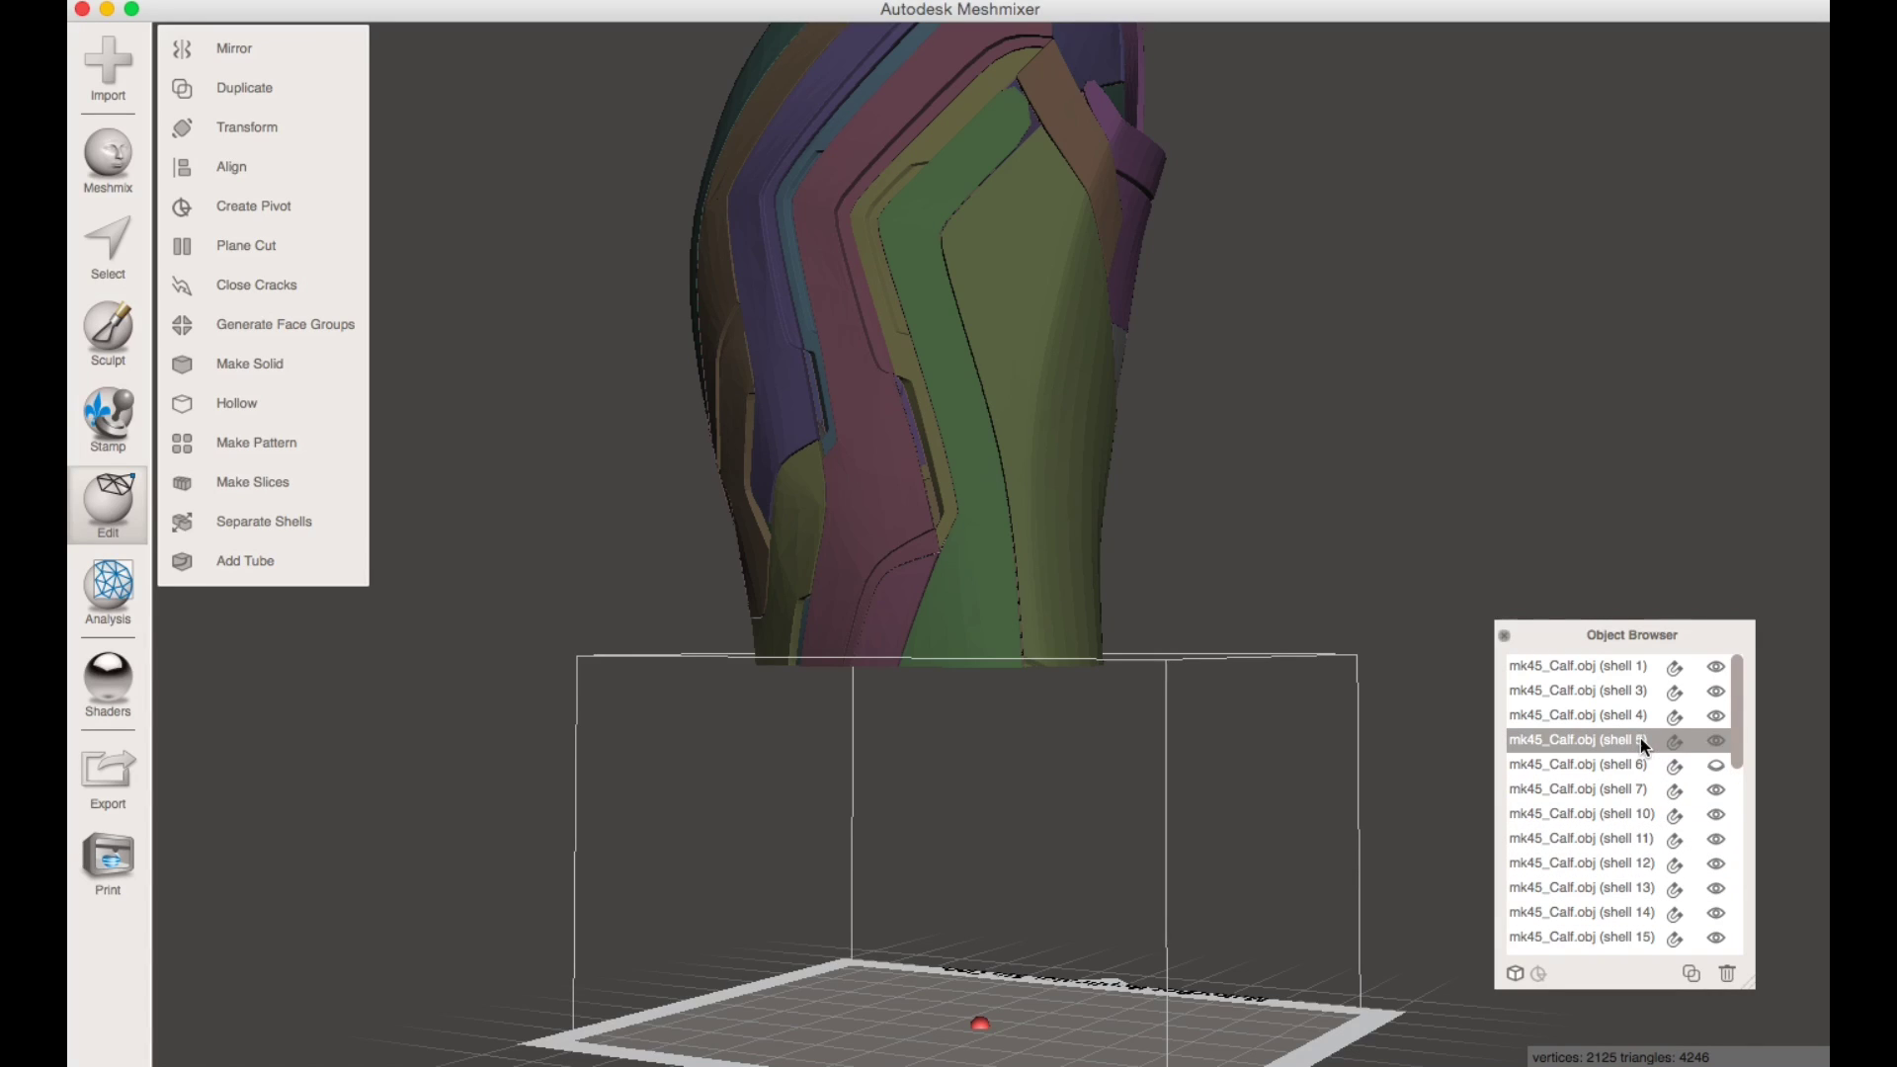
left_click(1601, 667, "shift")
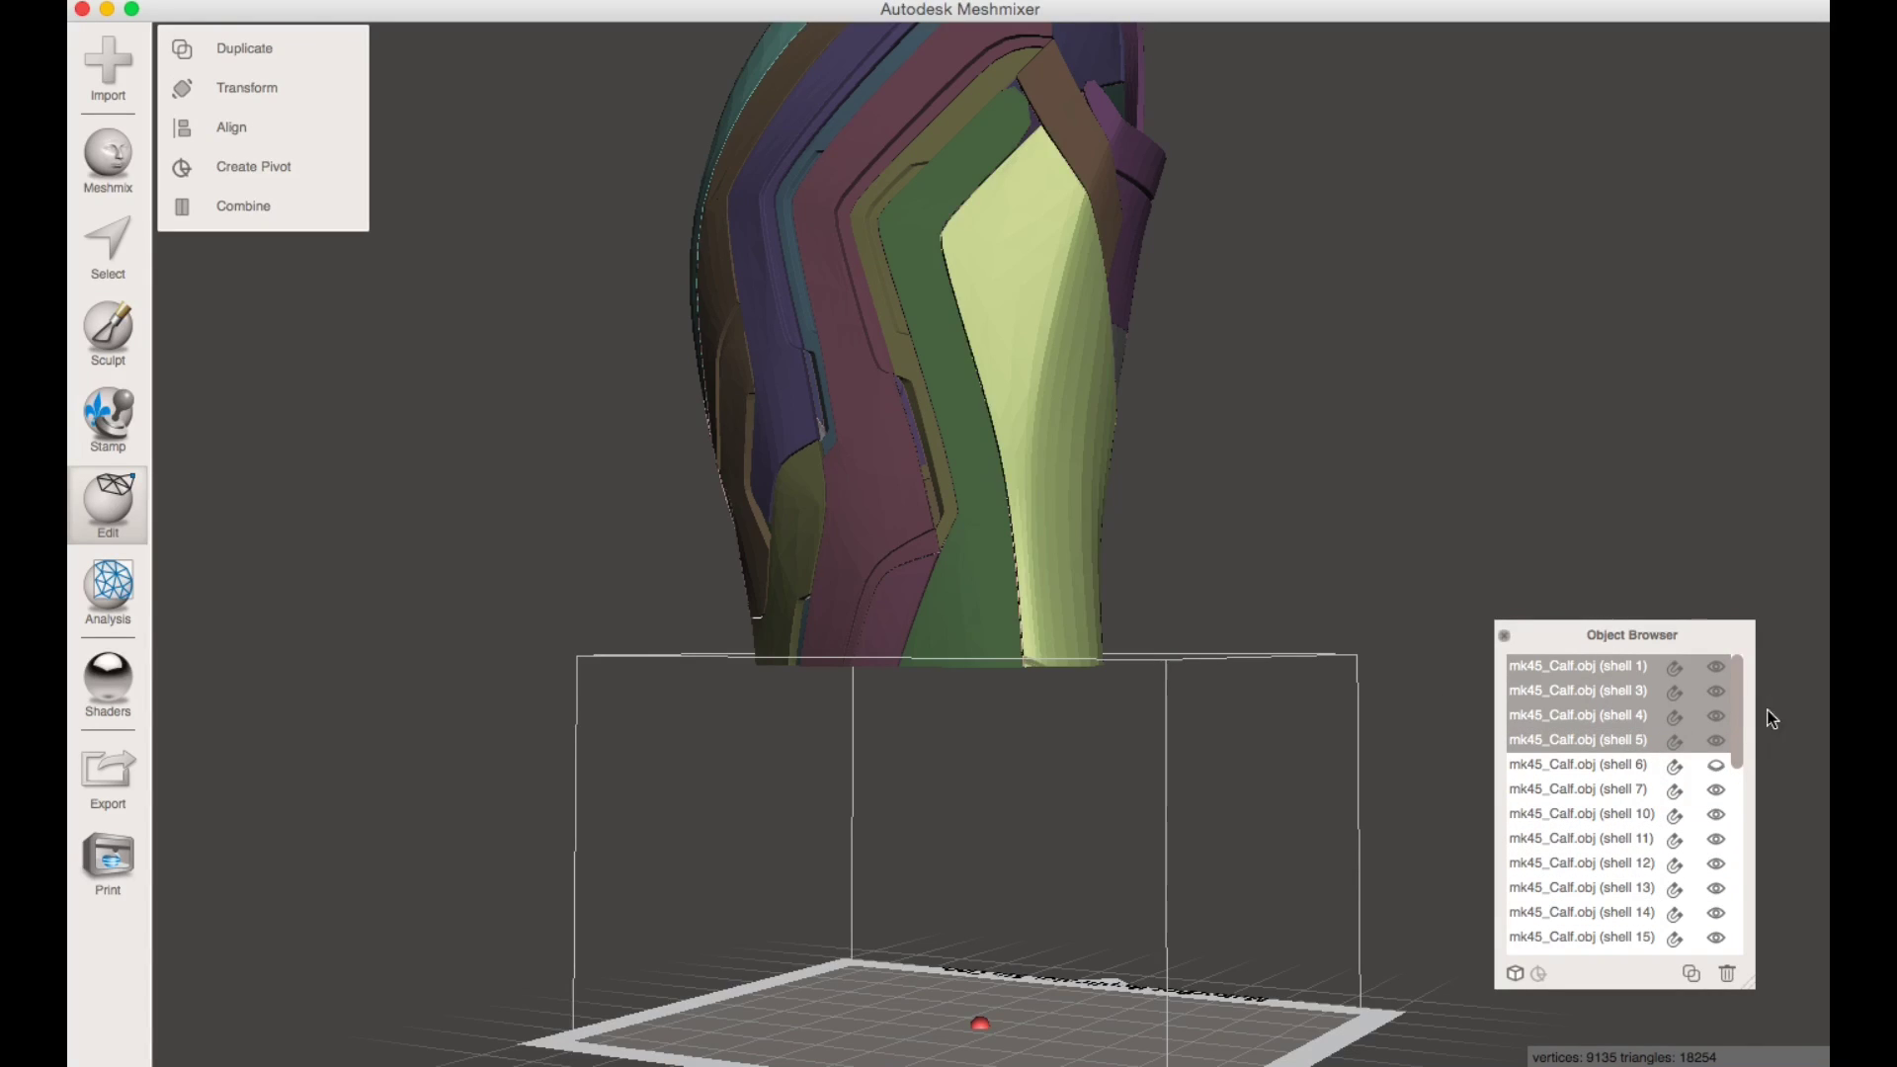
left_click_drag(1729, 703, 1734, 939)
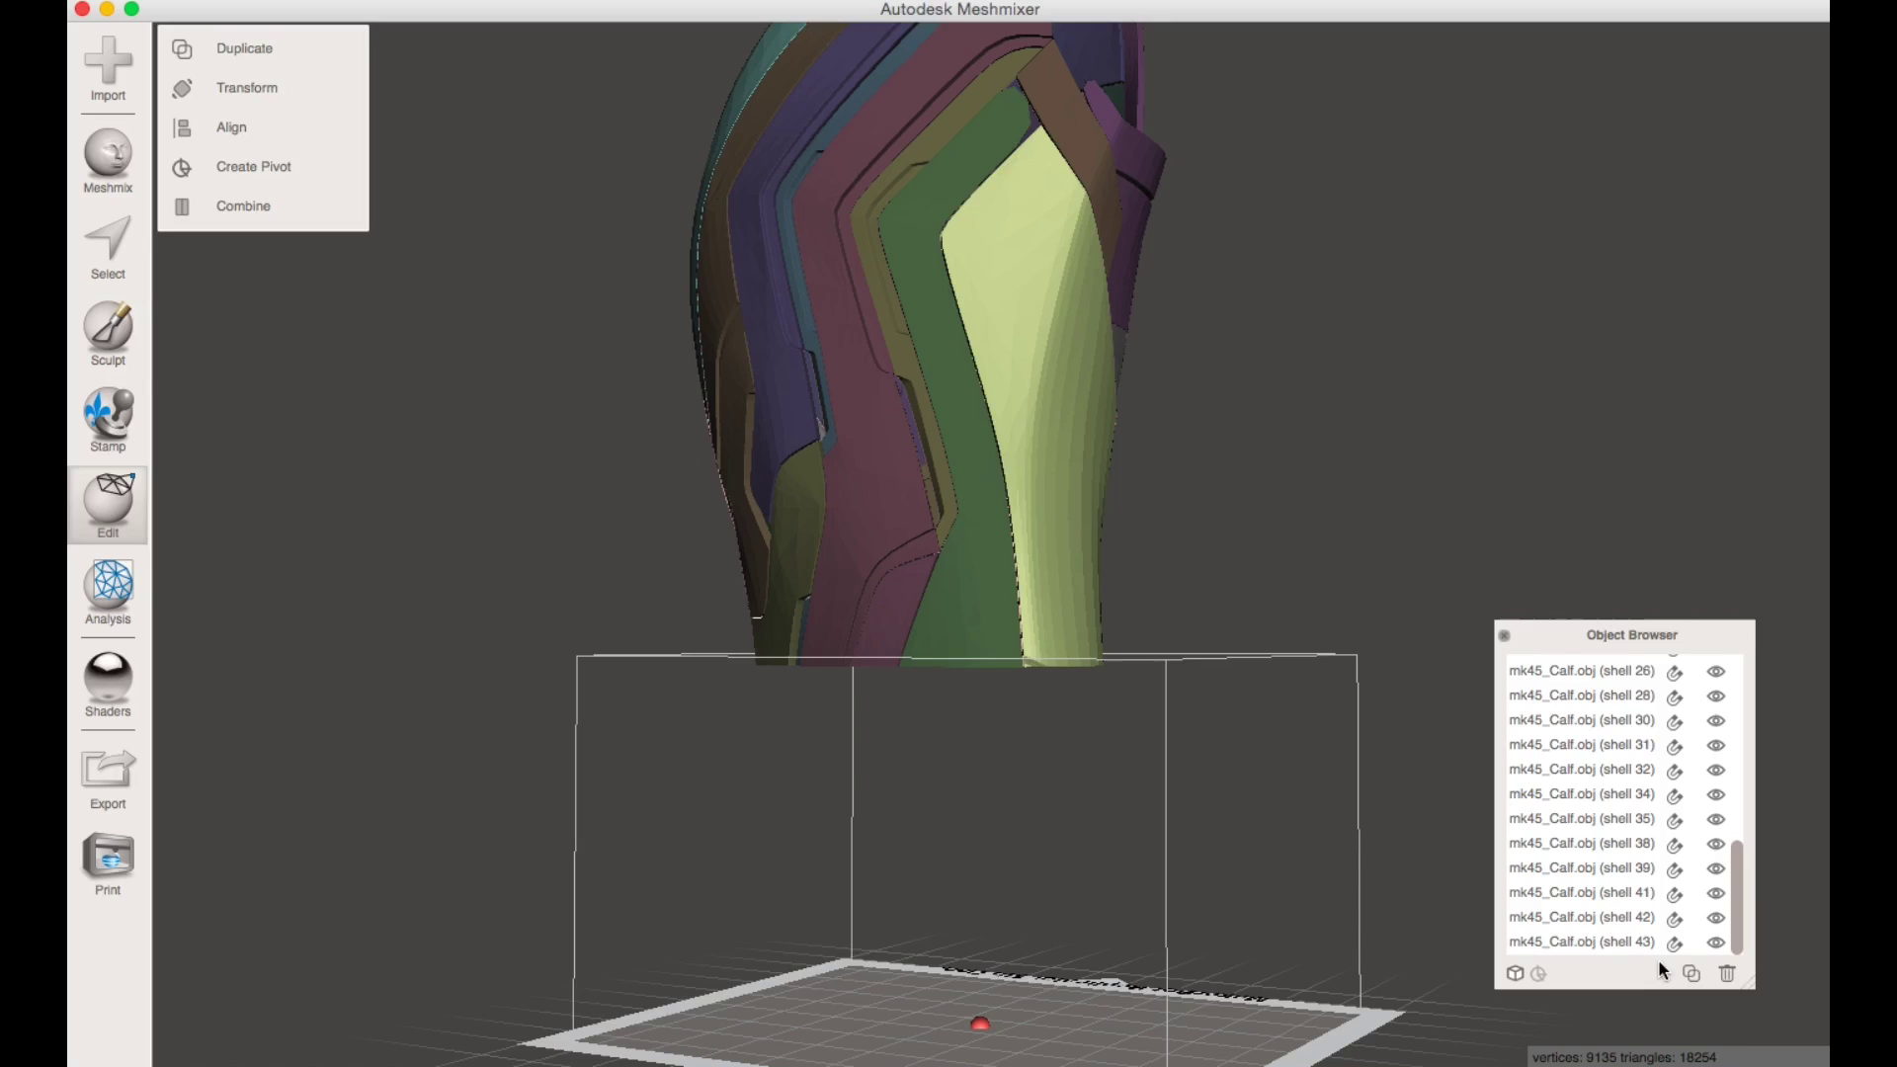
left_click(1613, 943, "shift")
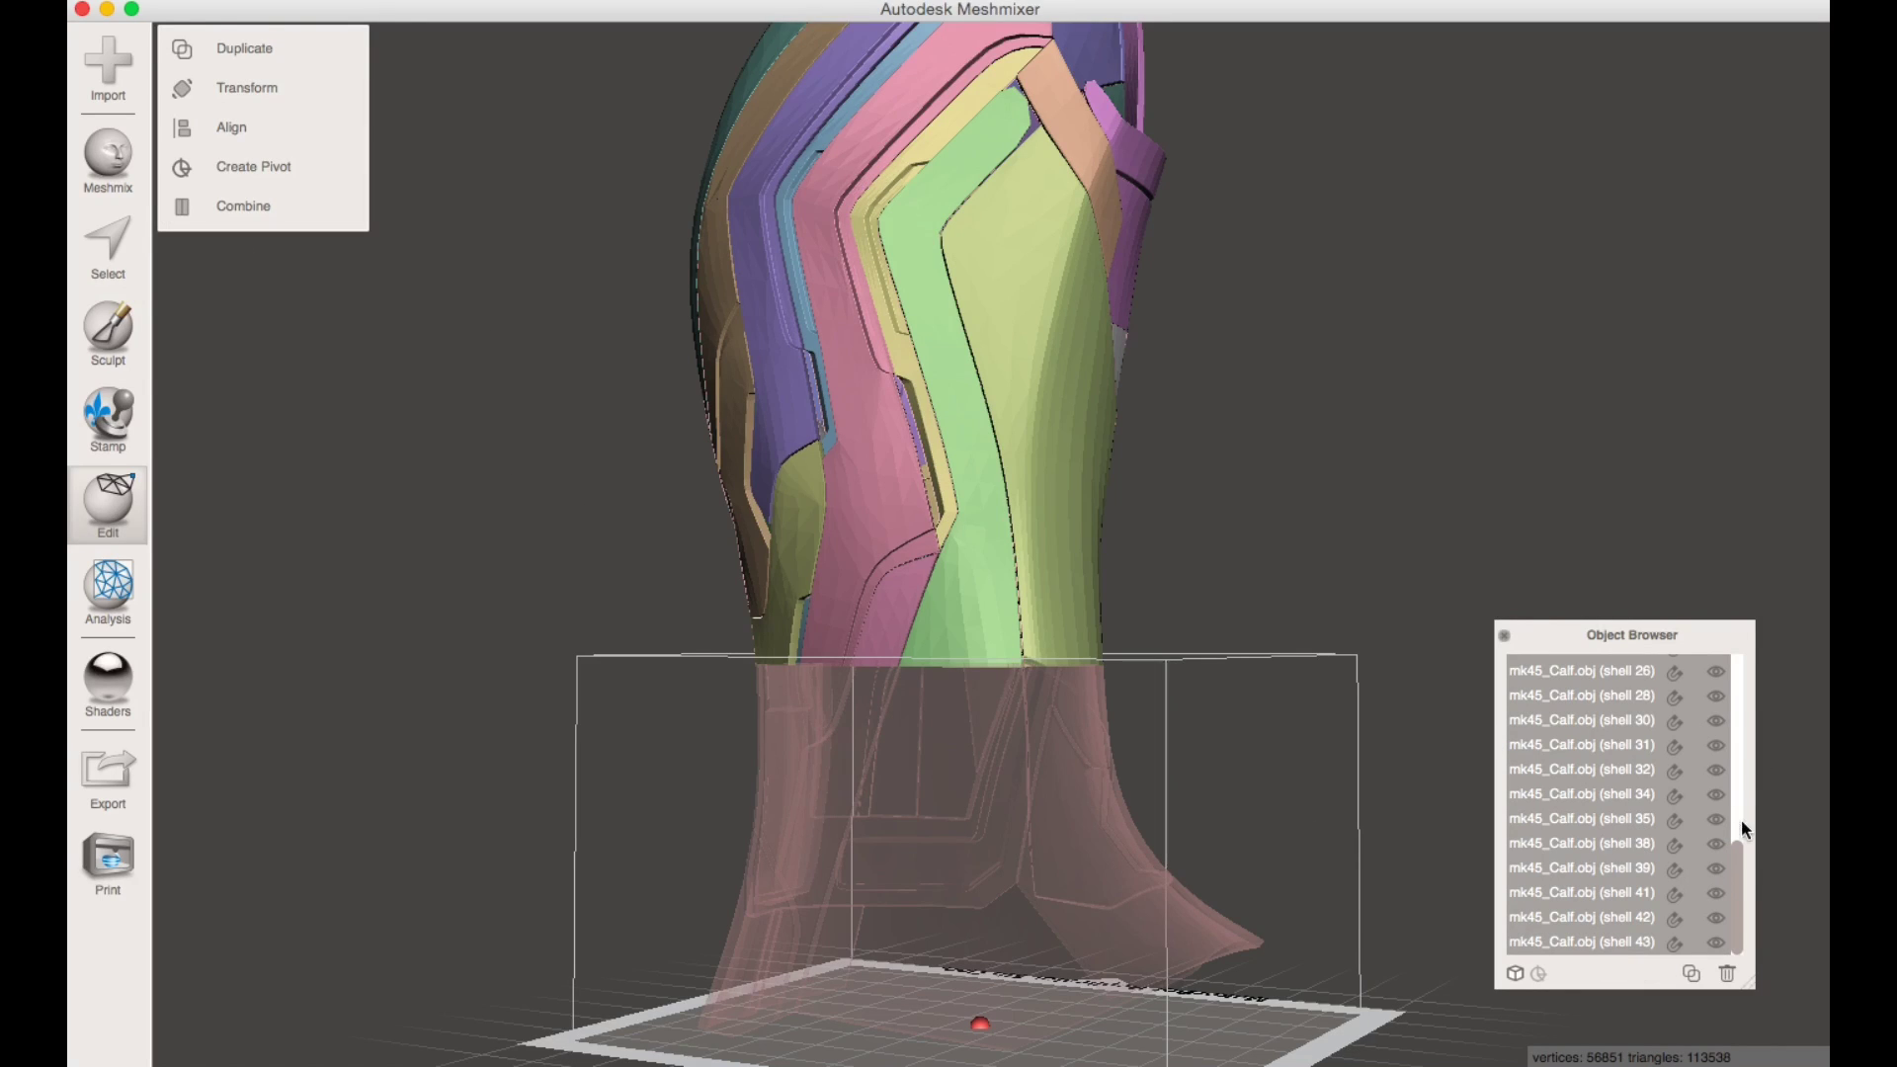
- Show the lower calf section again, exclude it from the selection, and combine the upper shells into one object
left_click_drag(1734, 860, 1727, 755)
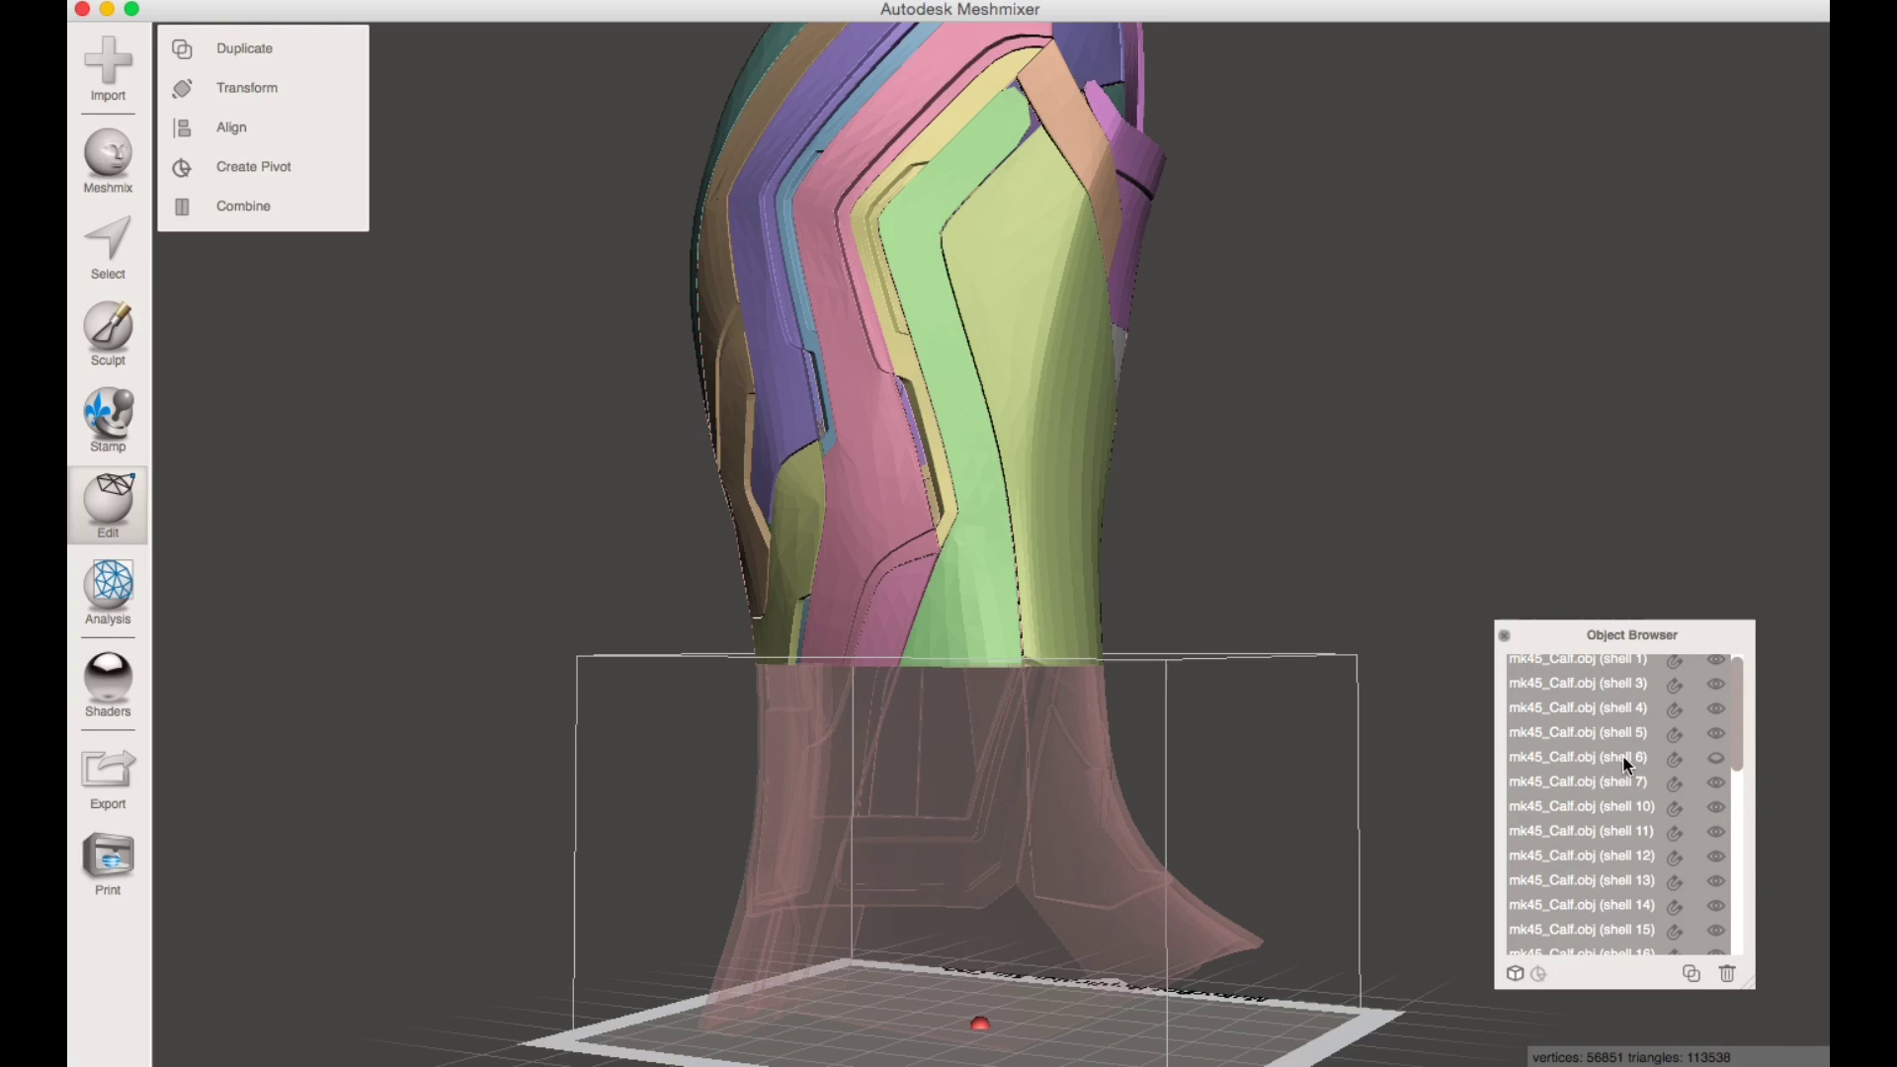
left_click(1715, 755)
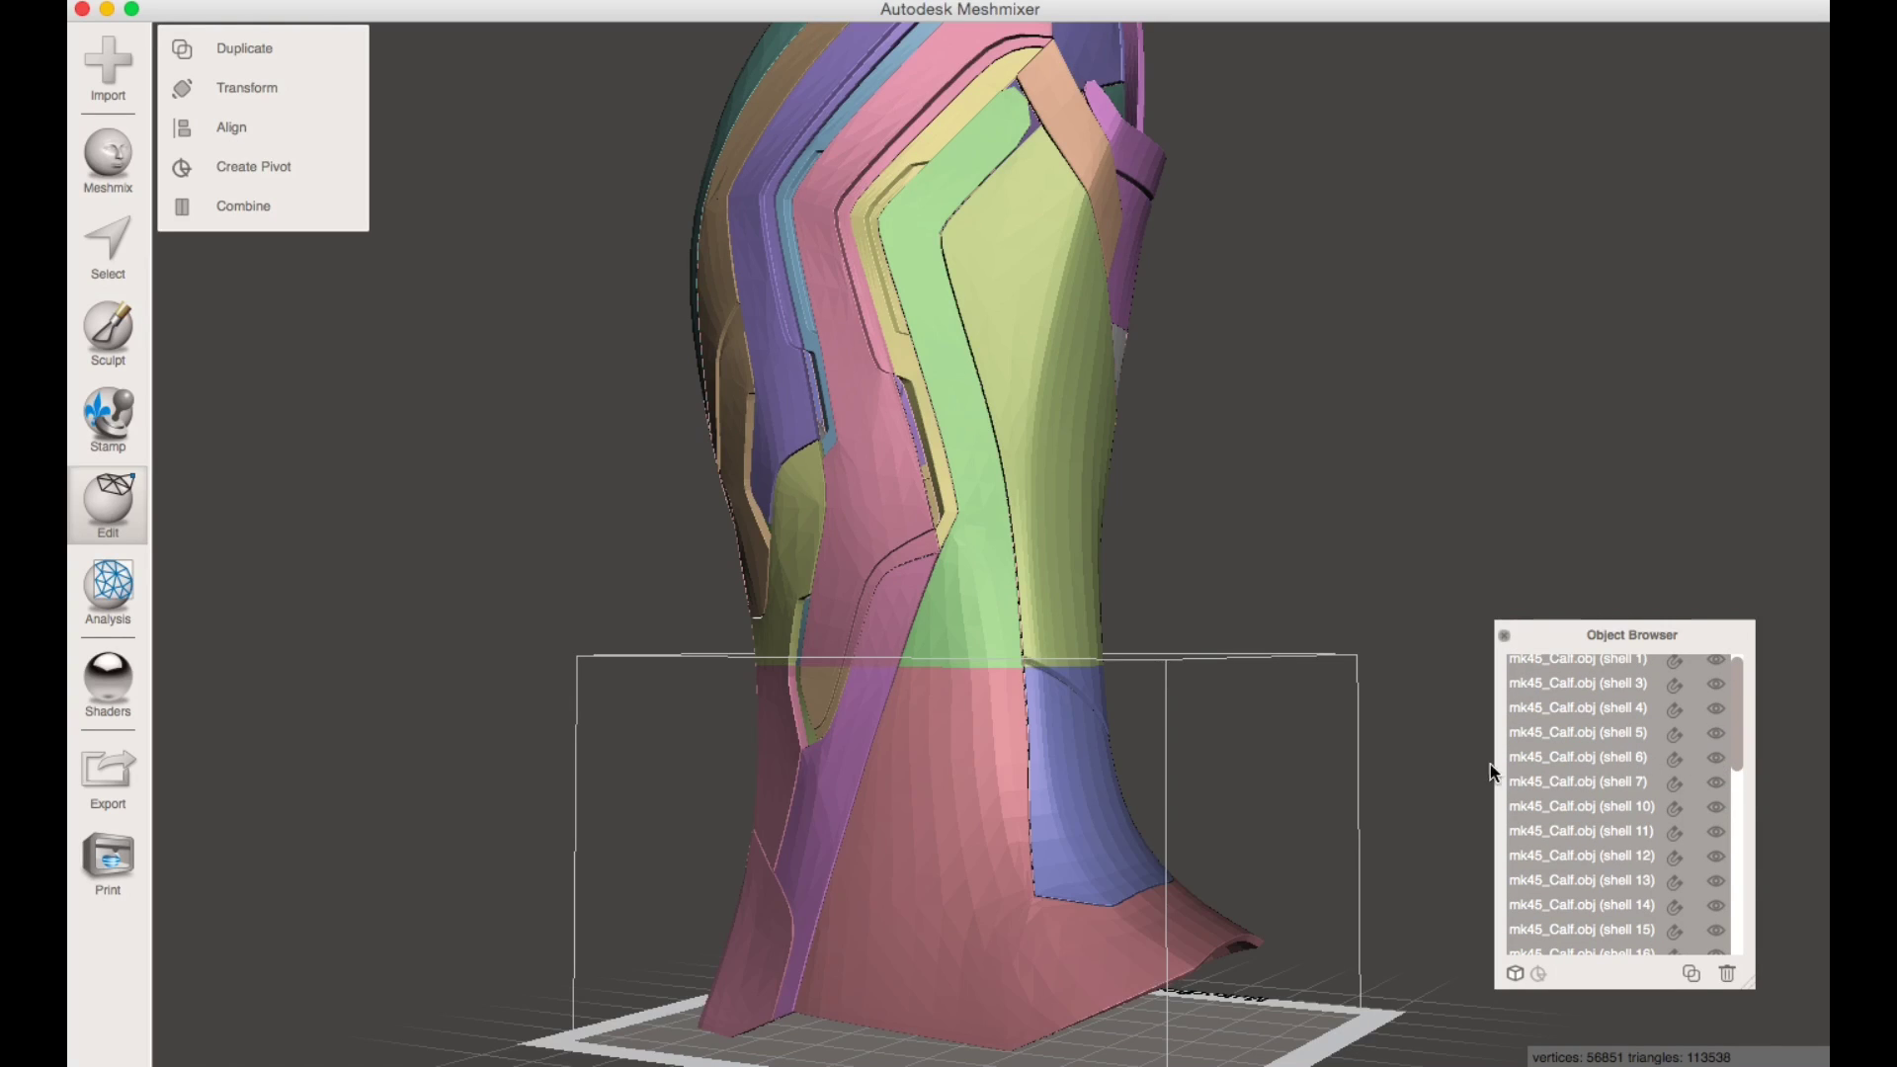
left_click(1023, 809)
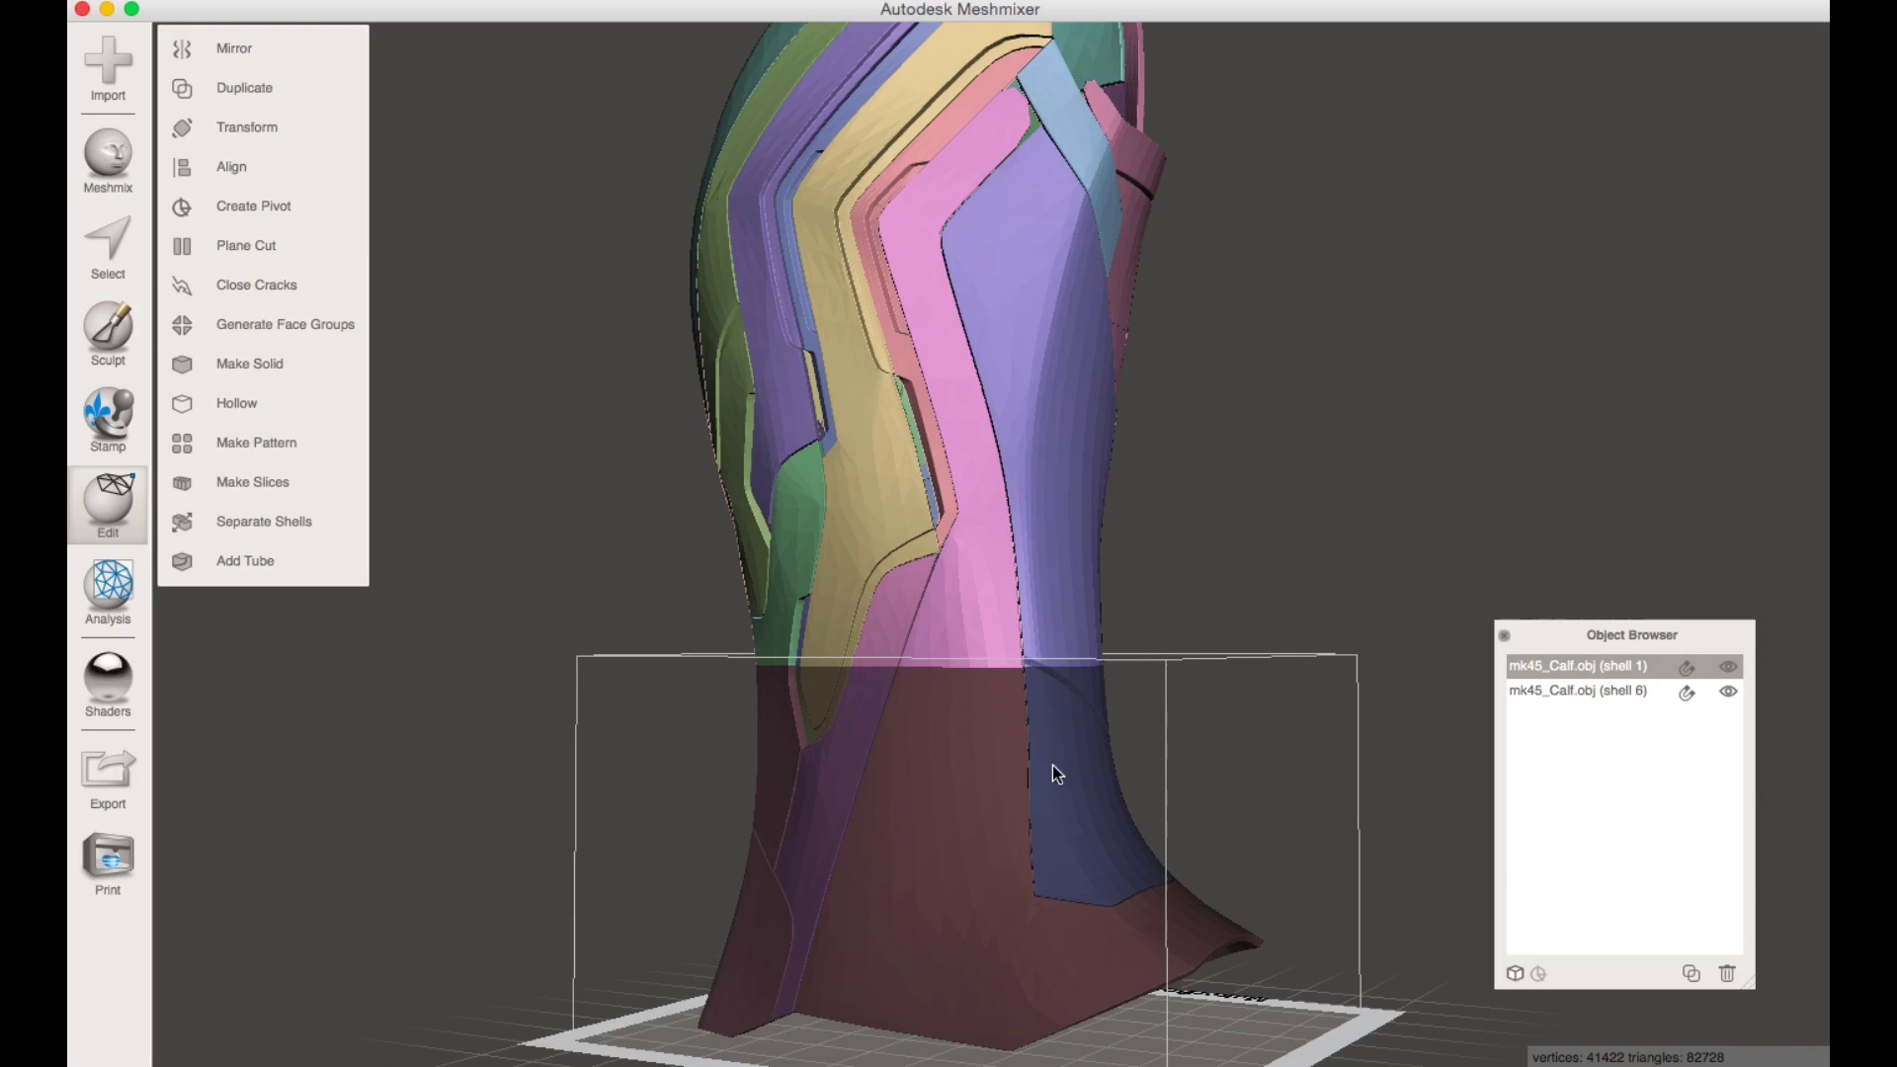
- Hide and show the upper and lower calf sections in turn to check that they are two separate objects
left_click(1610, 690)
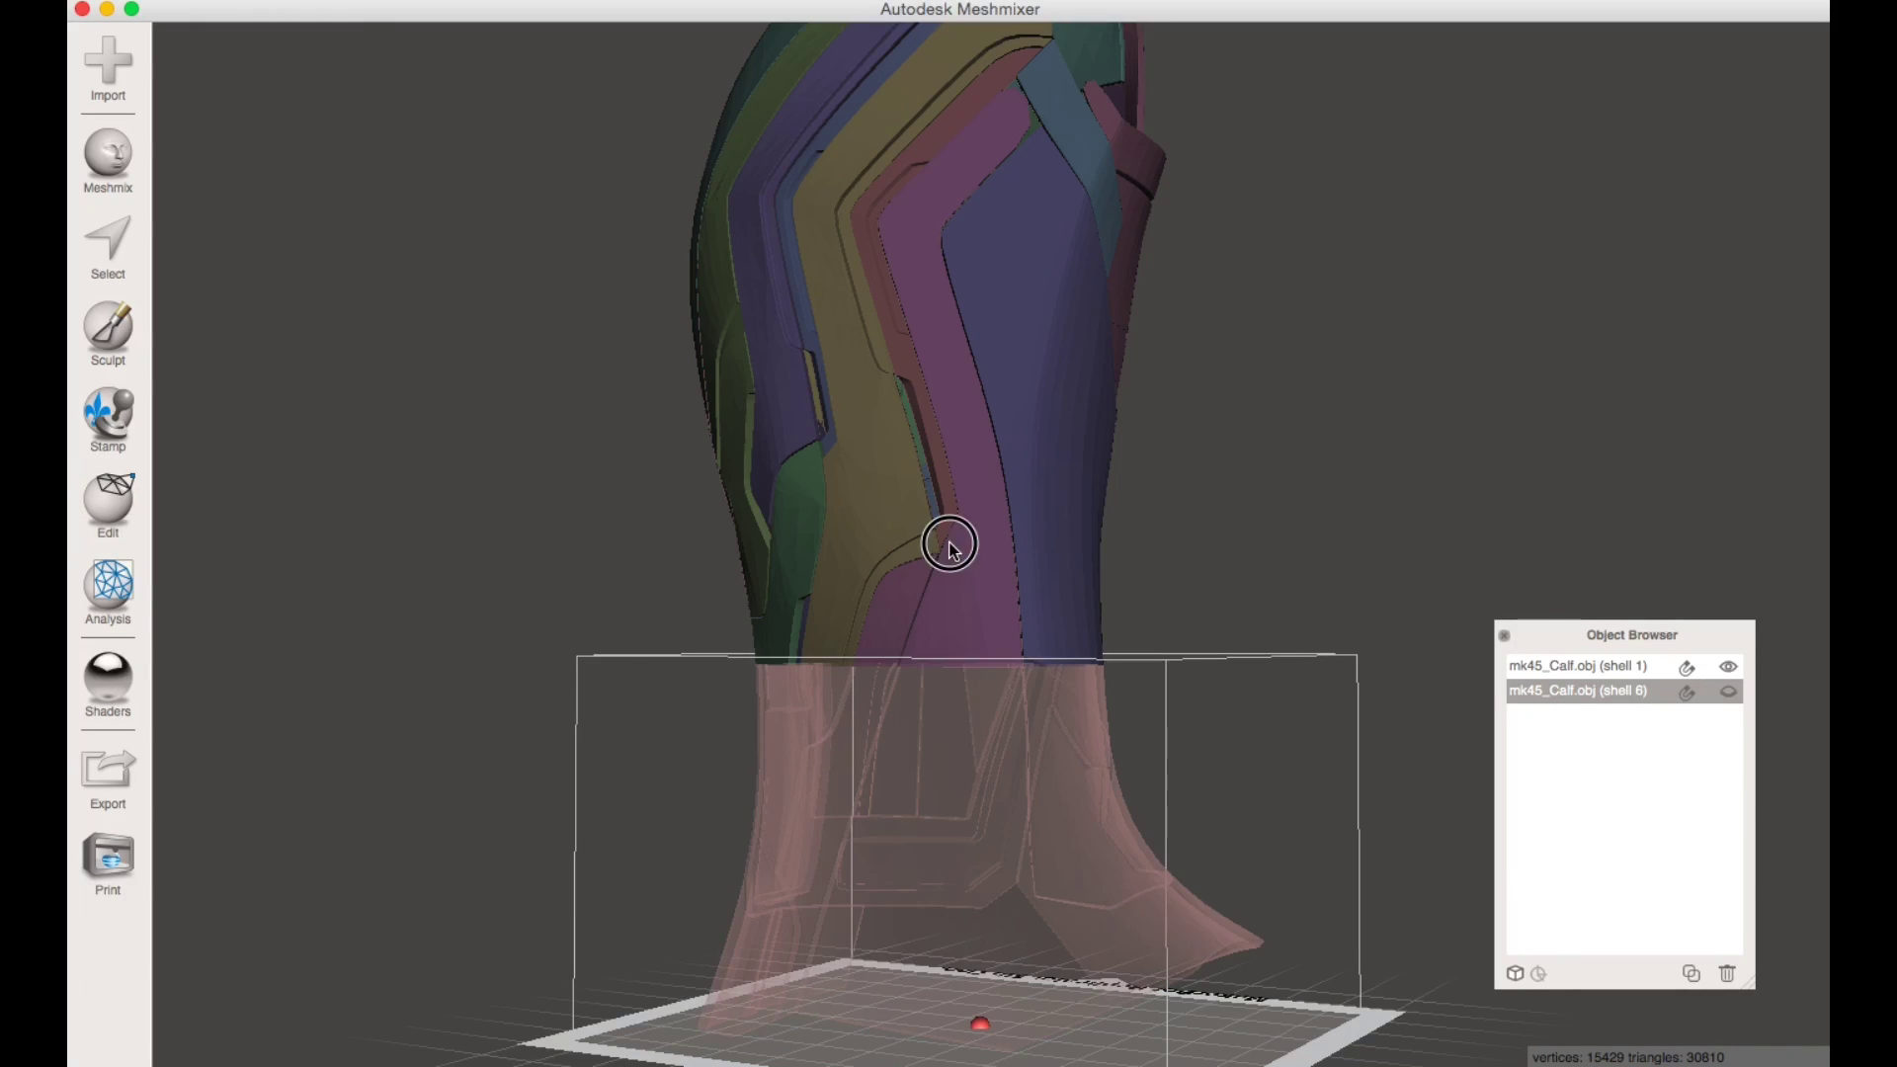
left_click(1553, 668)
left_click(1729, 667)
left_click(1691, 690)
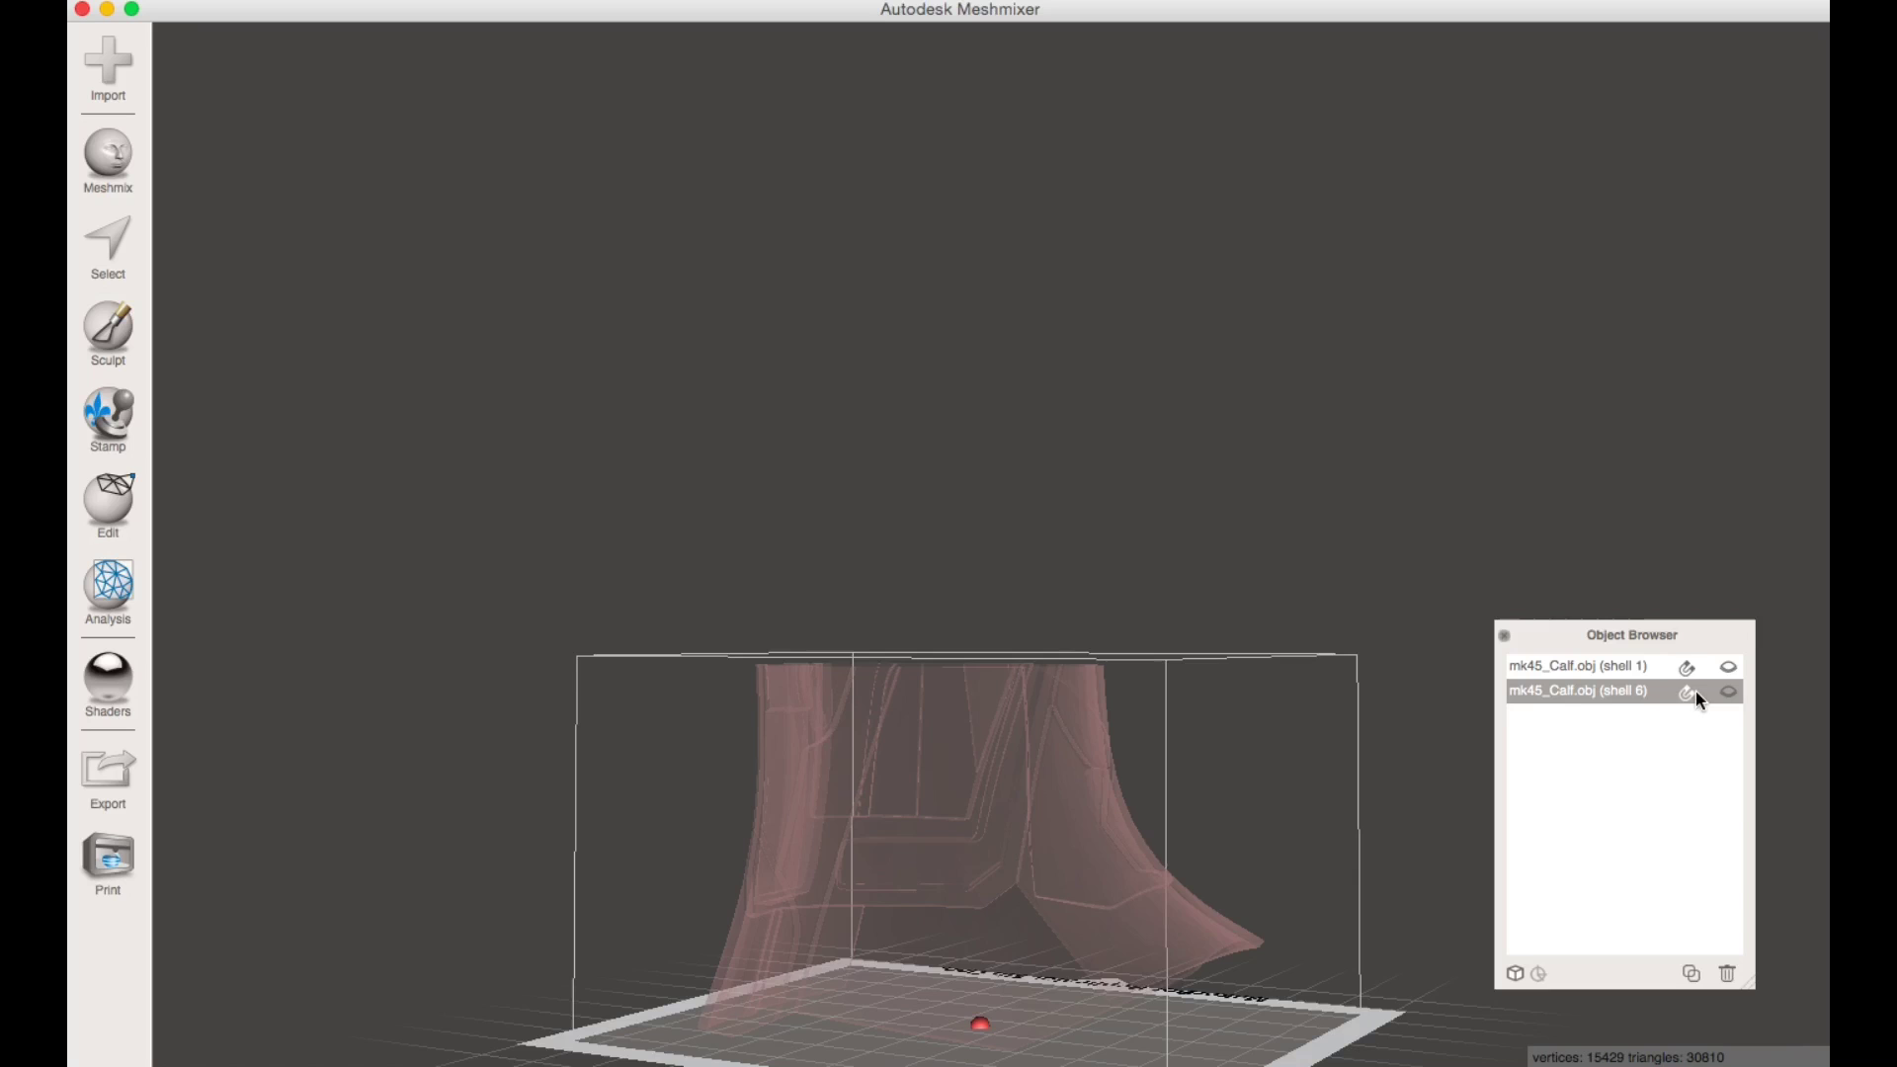
left_click(1728, 691)
left_click(1727, 667)
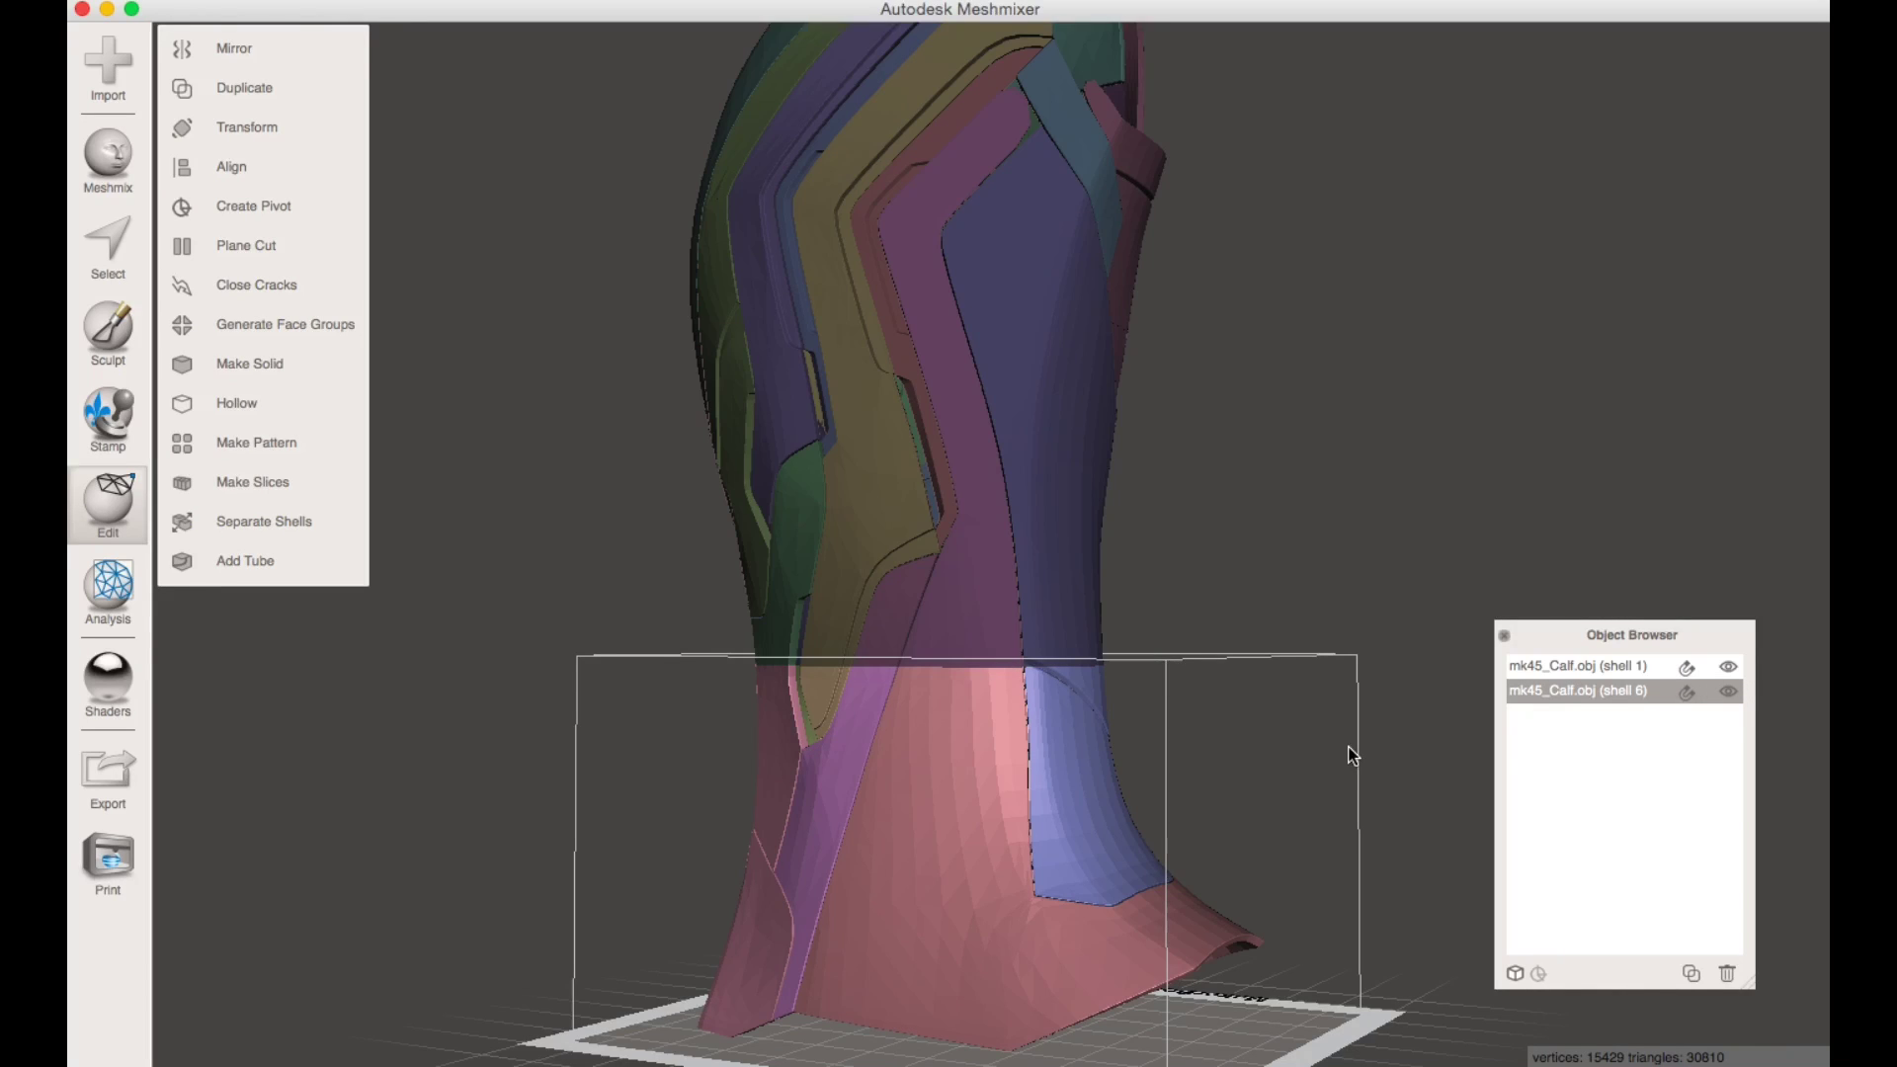
- Select both calf sections and move them down together by 142.5 mm so the slice line approaches the build plate
right_click_drag(1348, 755, 880, 745)
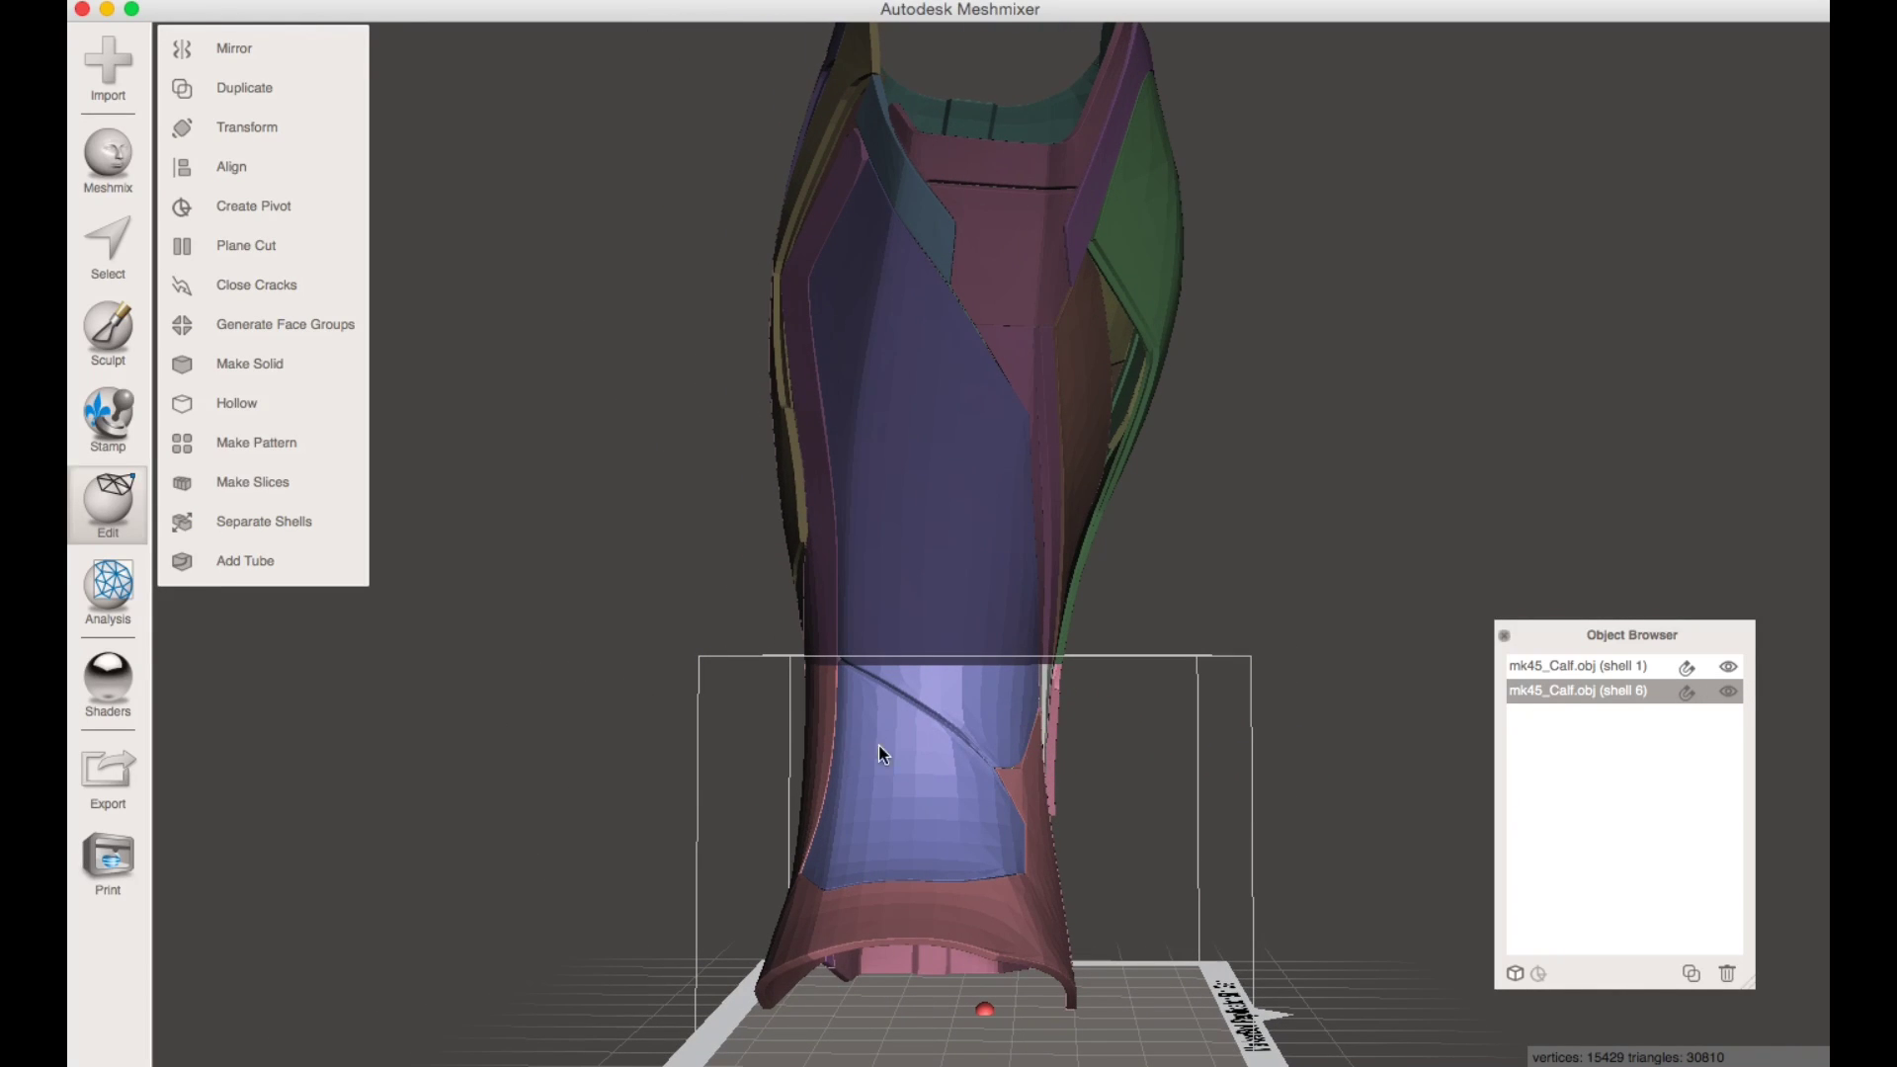
left_click(933, 581, "shift")
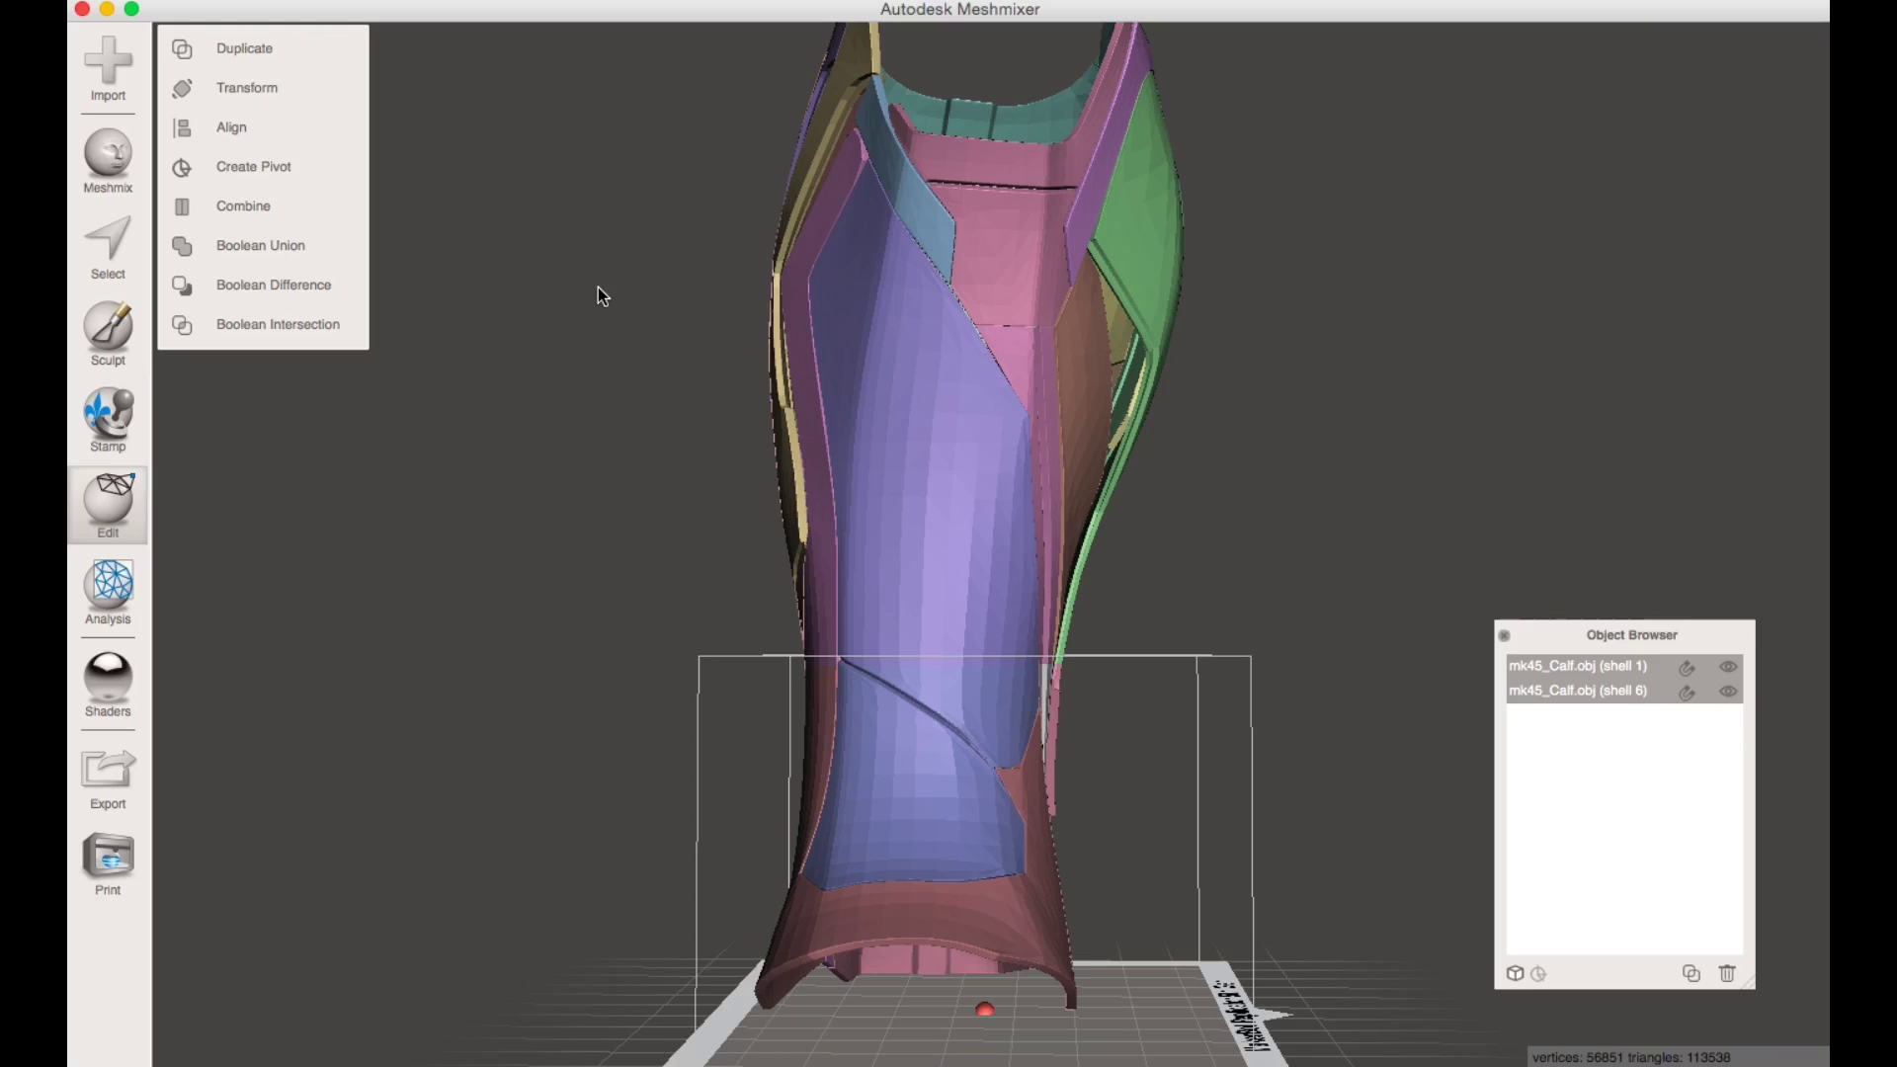
left_click(293, 86)
right_click_drag(1145, 705, 843, 667)
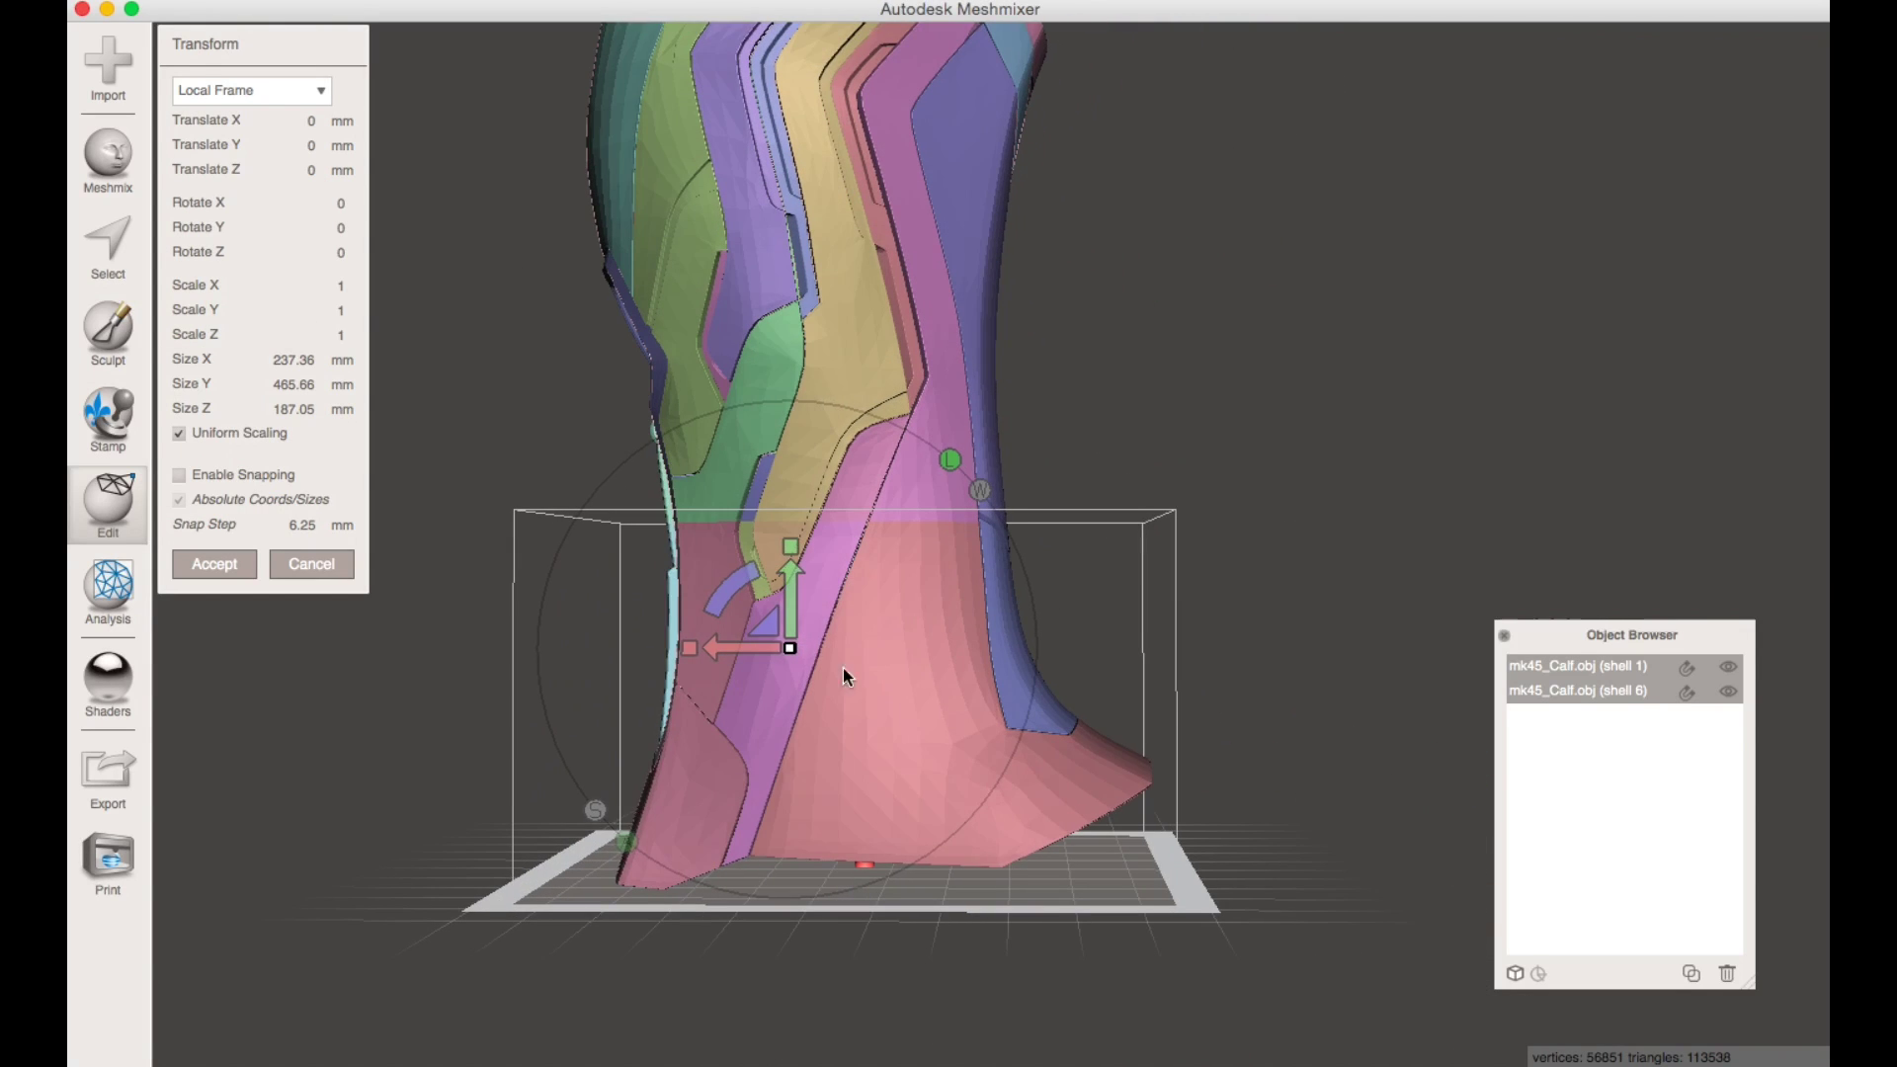
left_click_drag(796, 572, 802, 911)
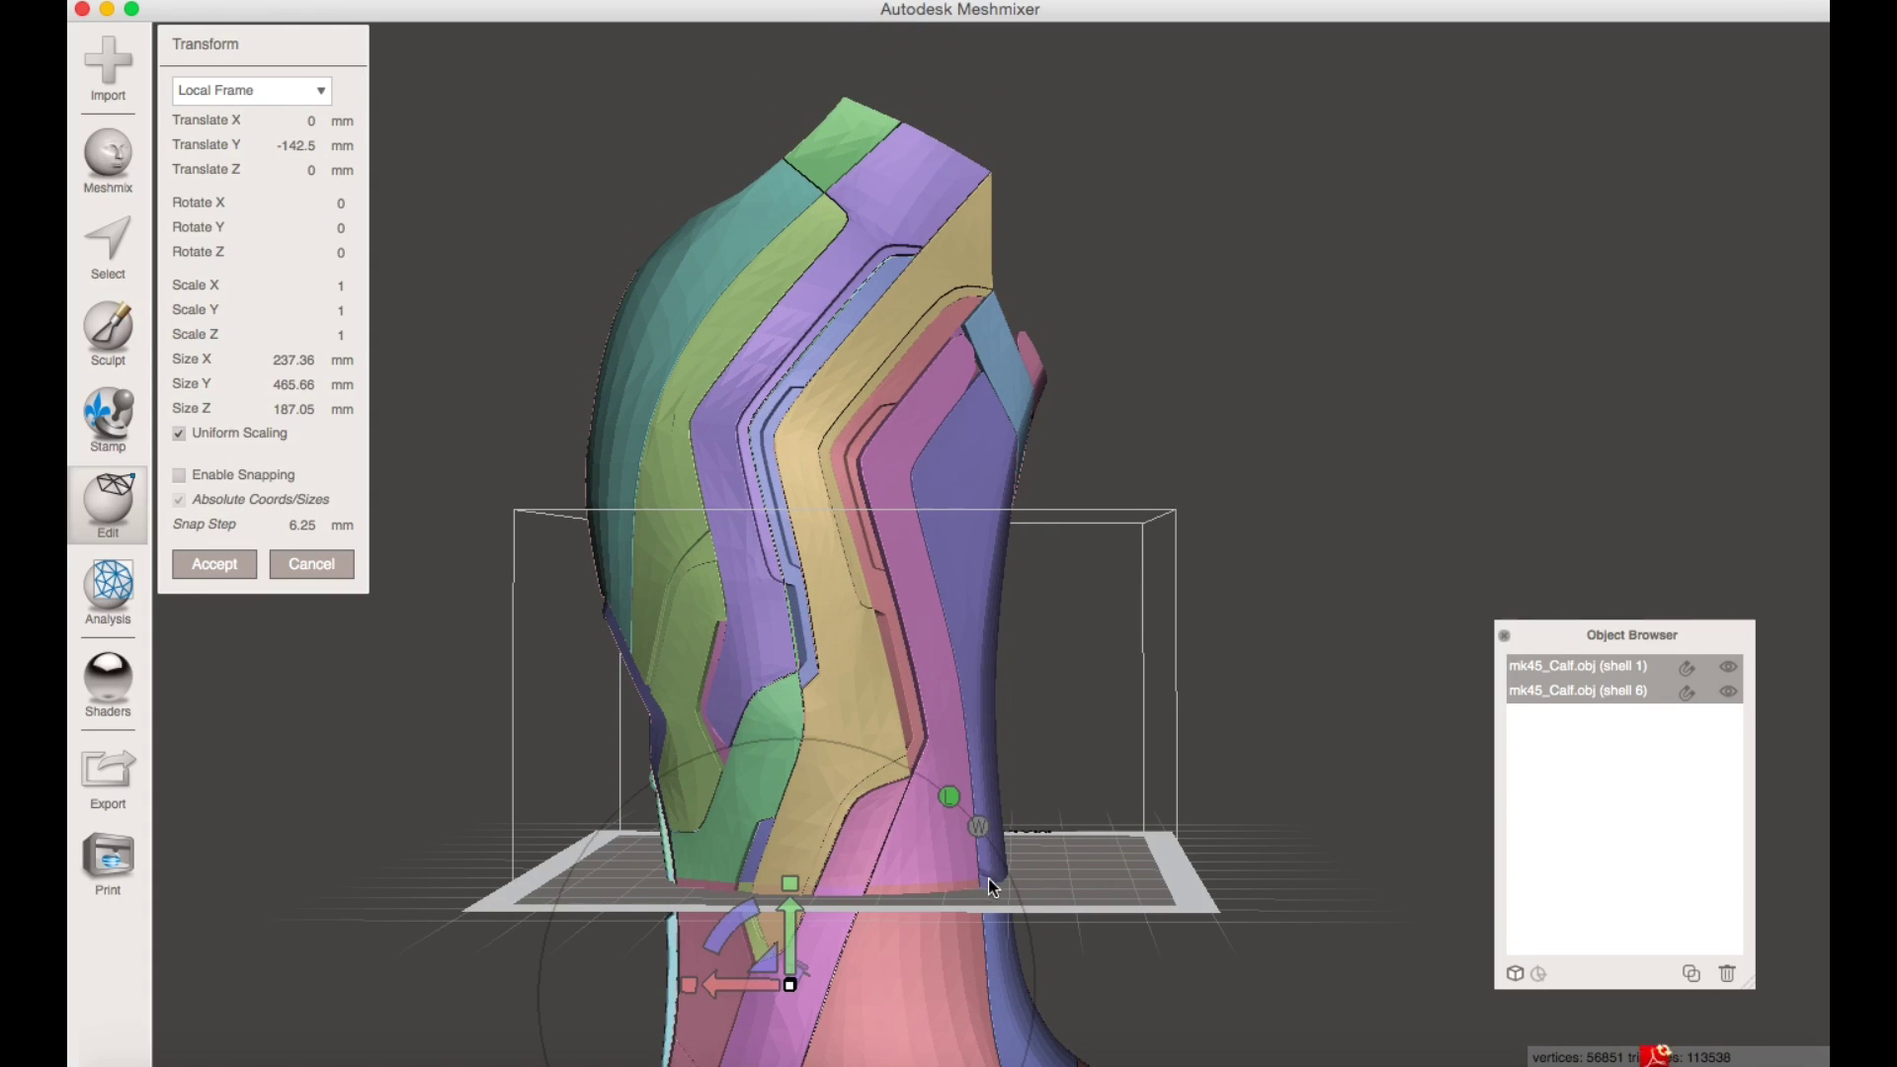
- Fine-tune the vertical translation of both calf sections to -144.9 mm, check the cut edge against the bed, and apply it
right_click_drag(874, 897, 914, 889)
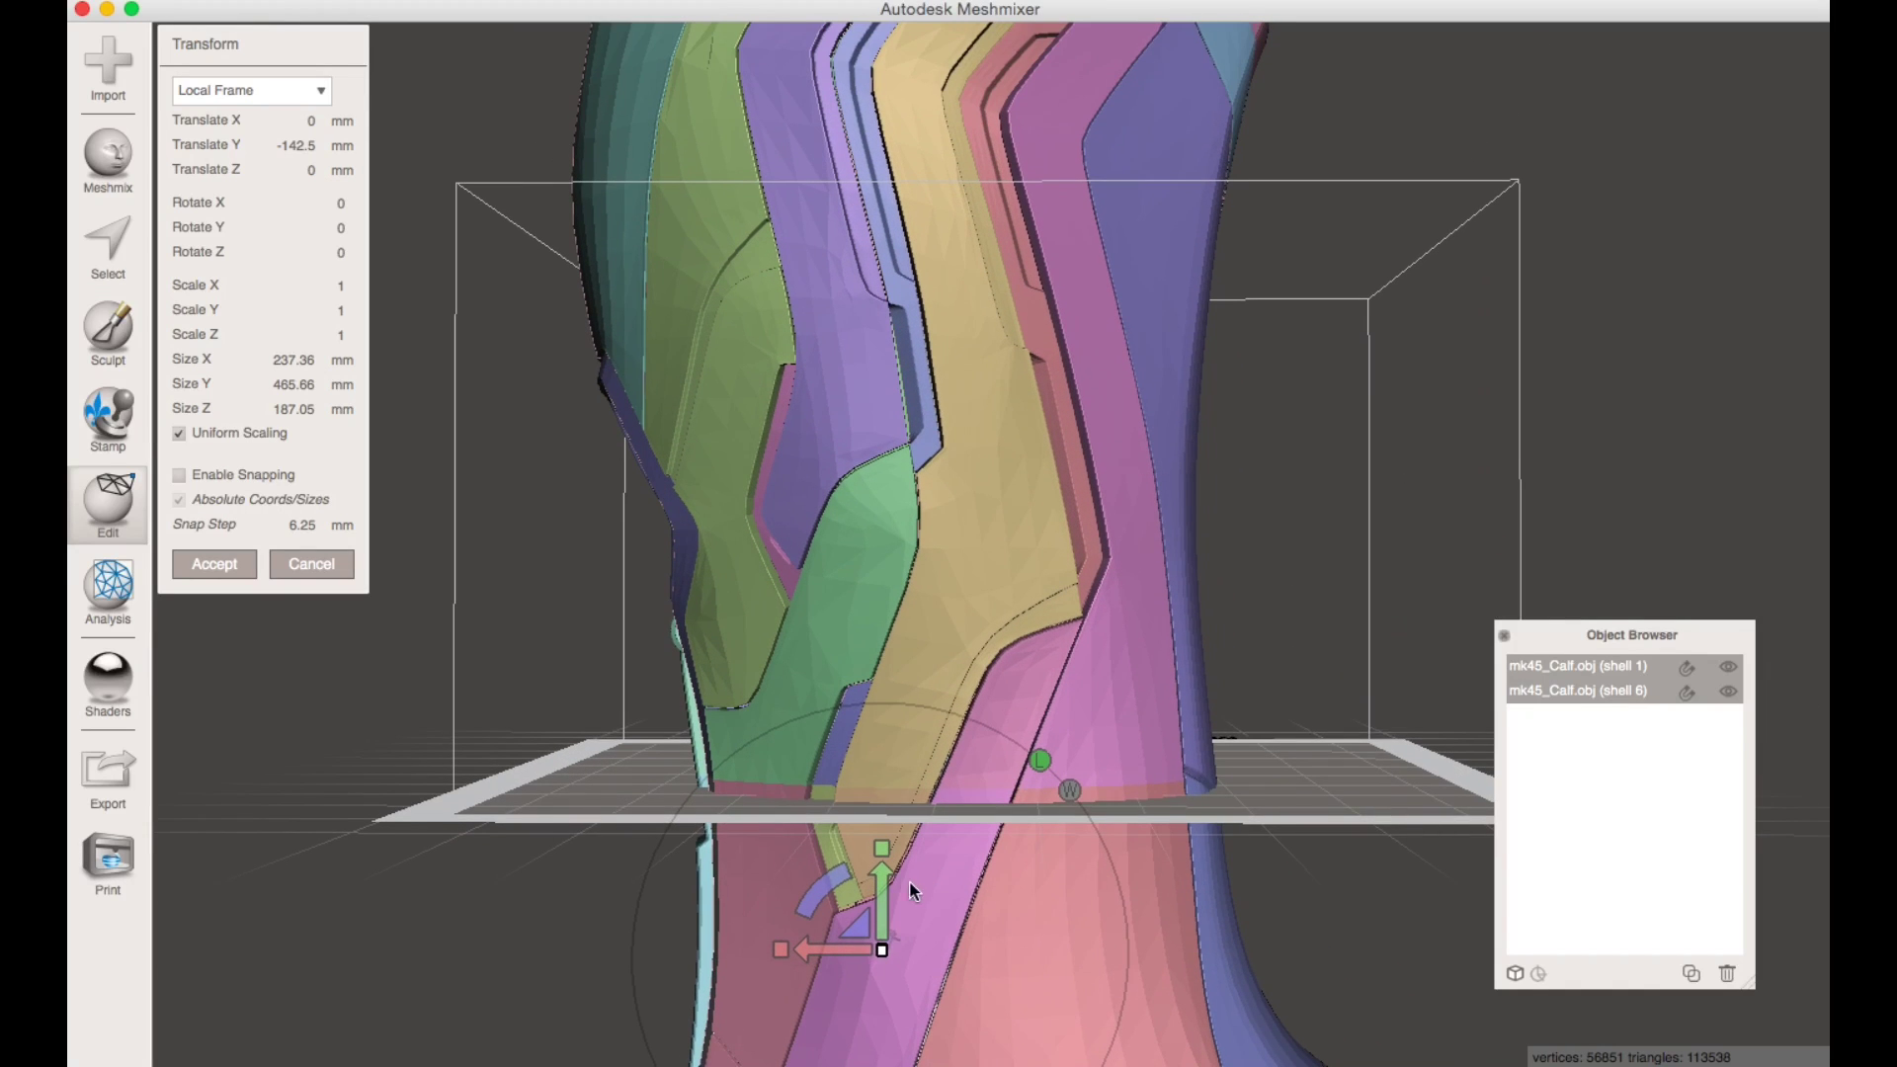
left_click_drag(881, 875, 888, 887)
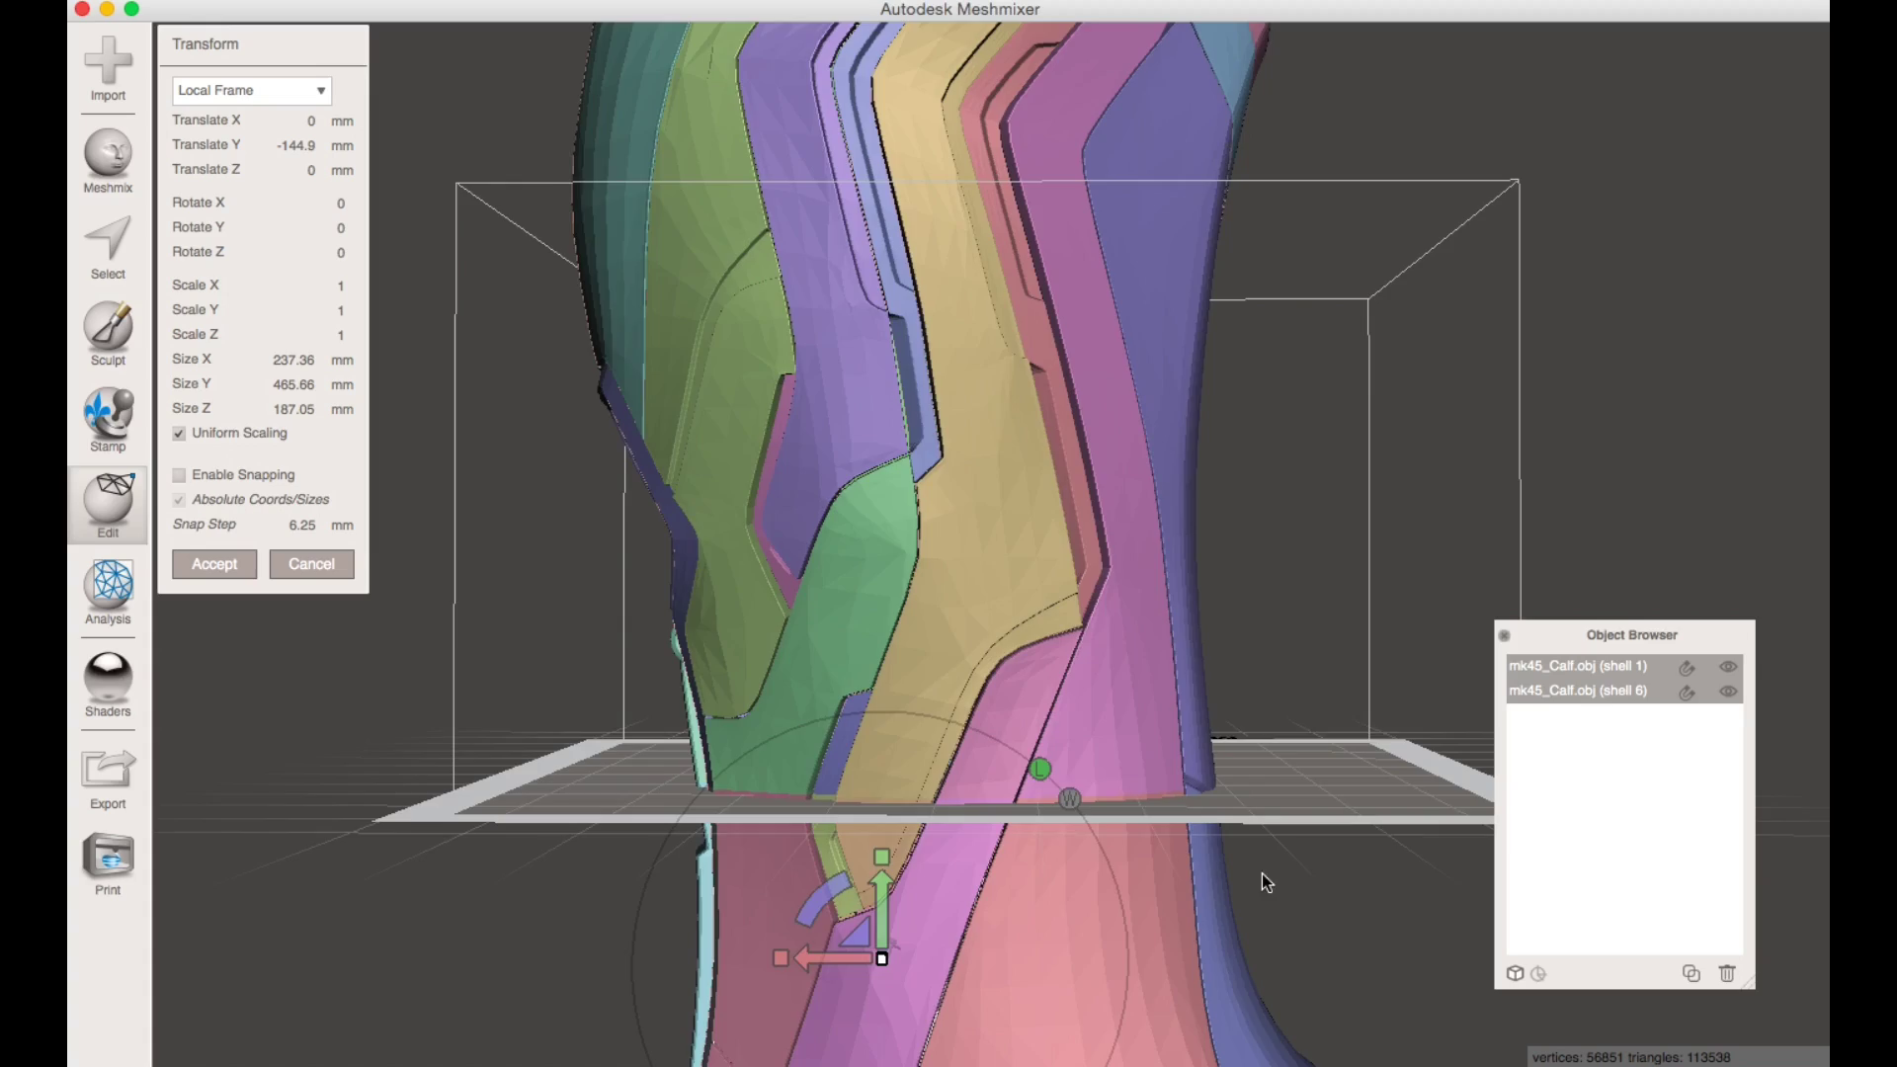
right_click_drag(1258, 880, 844, 897)
right_click_drag(1073, 727, 919, 716)
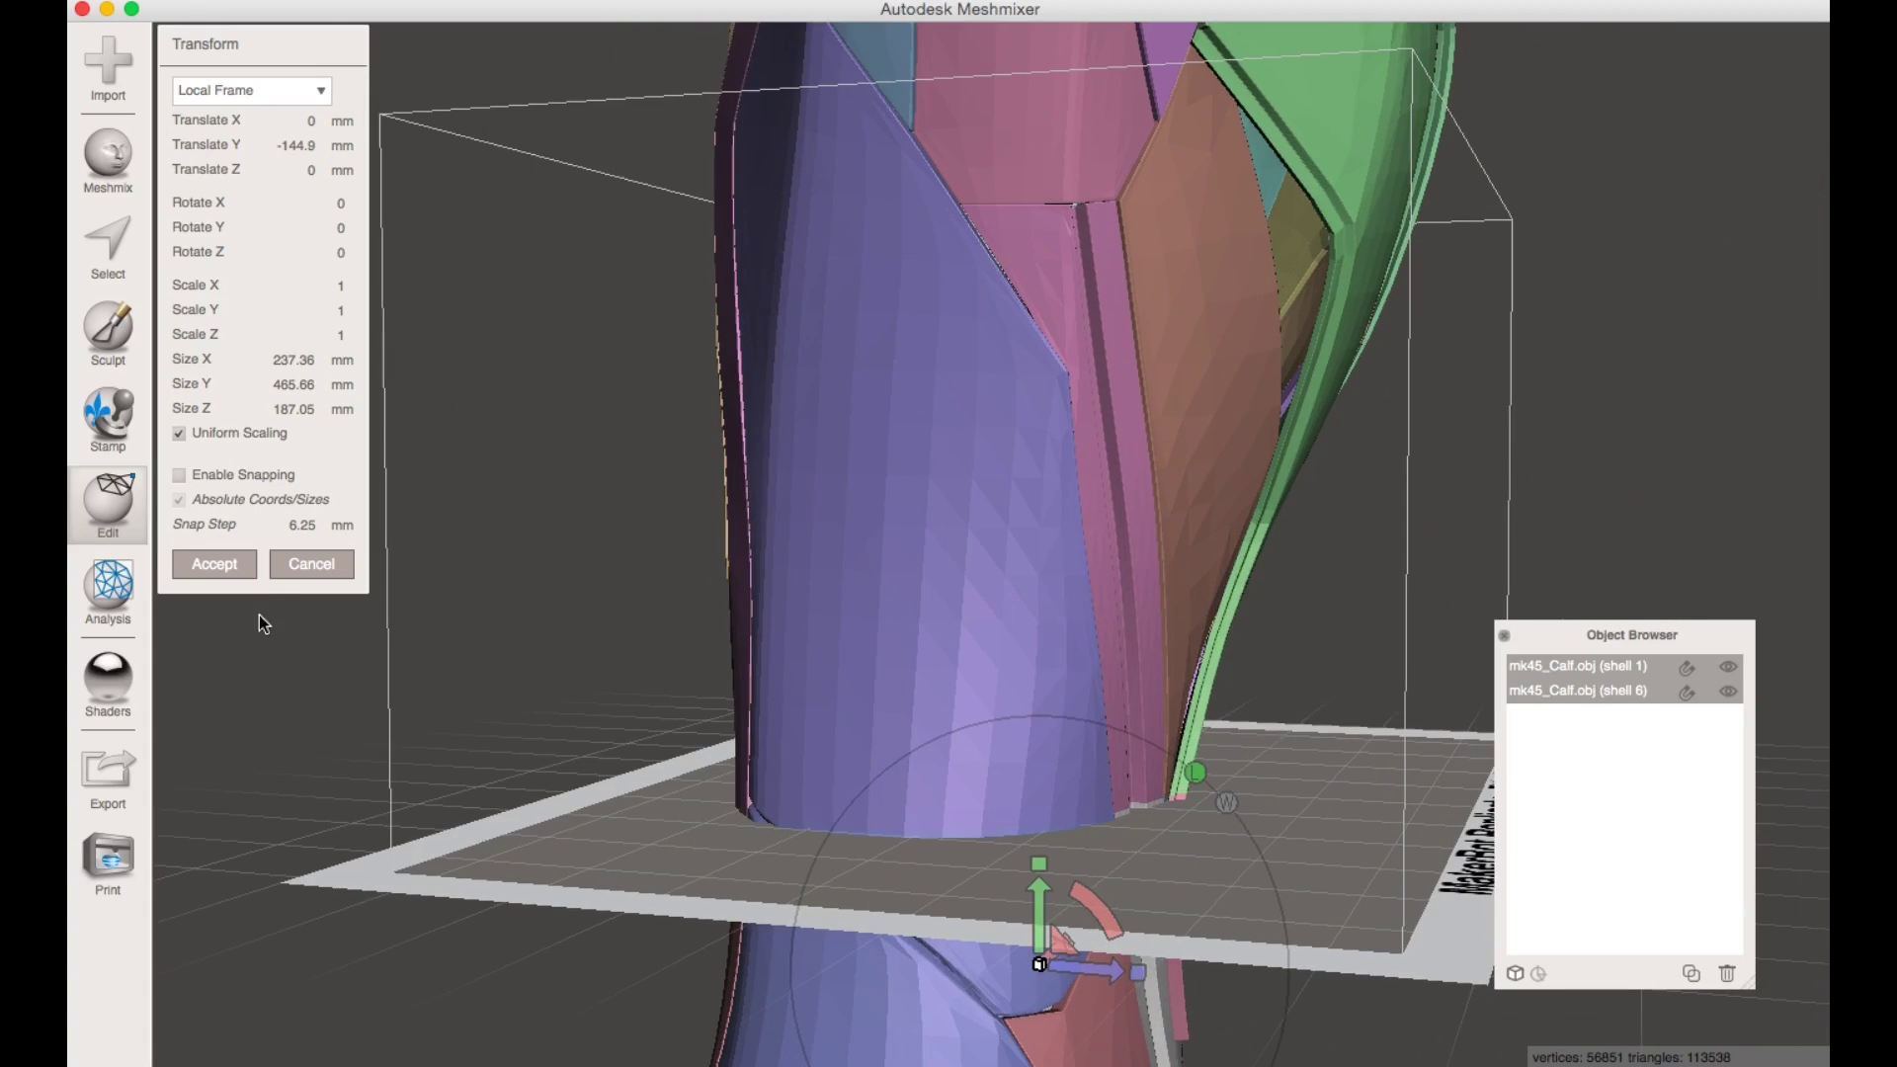
left_click(233, 568)
- Start a plane cut on only the upper calf section and lower the cutting plane to just below the top of the print volume
scroll(513, 655, "up", 3)
scroll(514, 655, "down", 3)
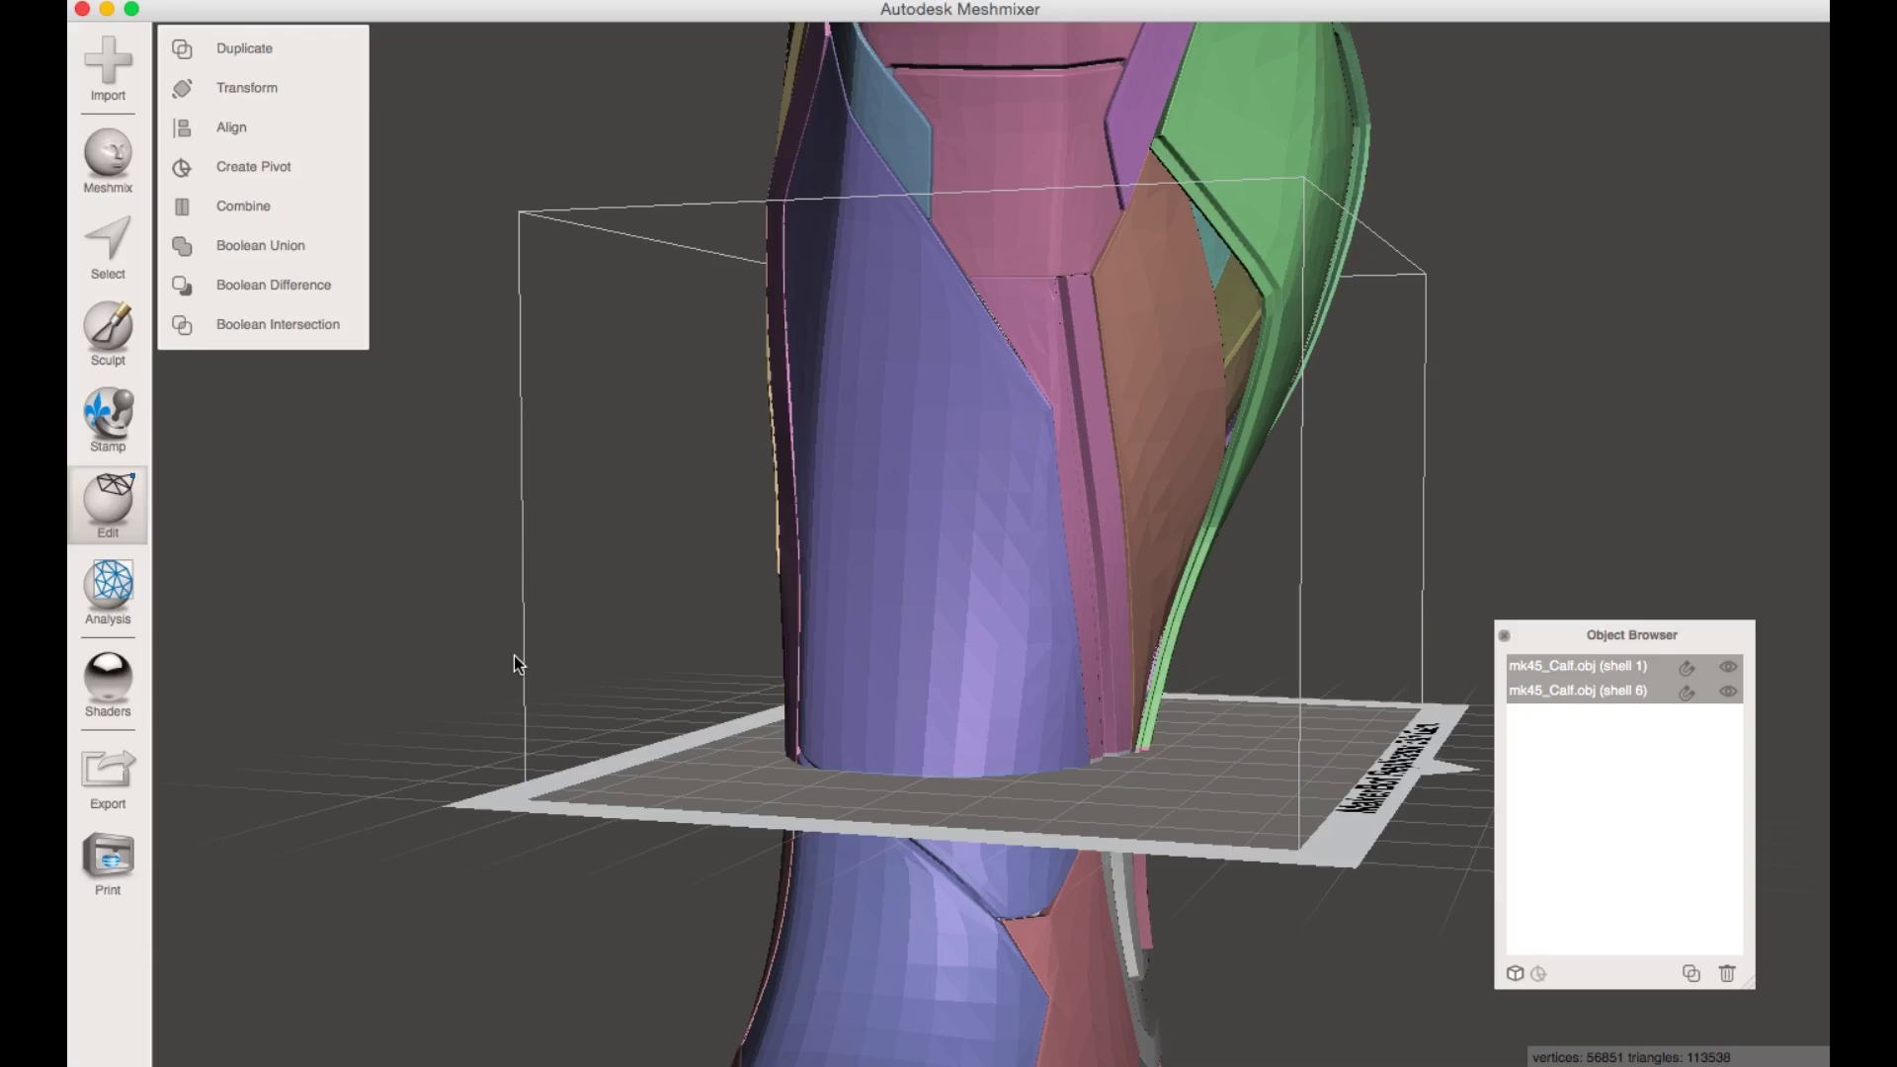
right_click_drag(514, 655, 639, 670)
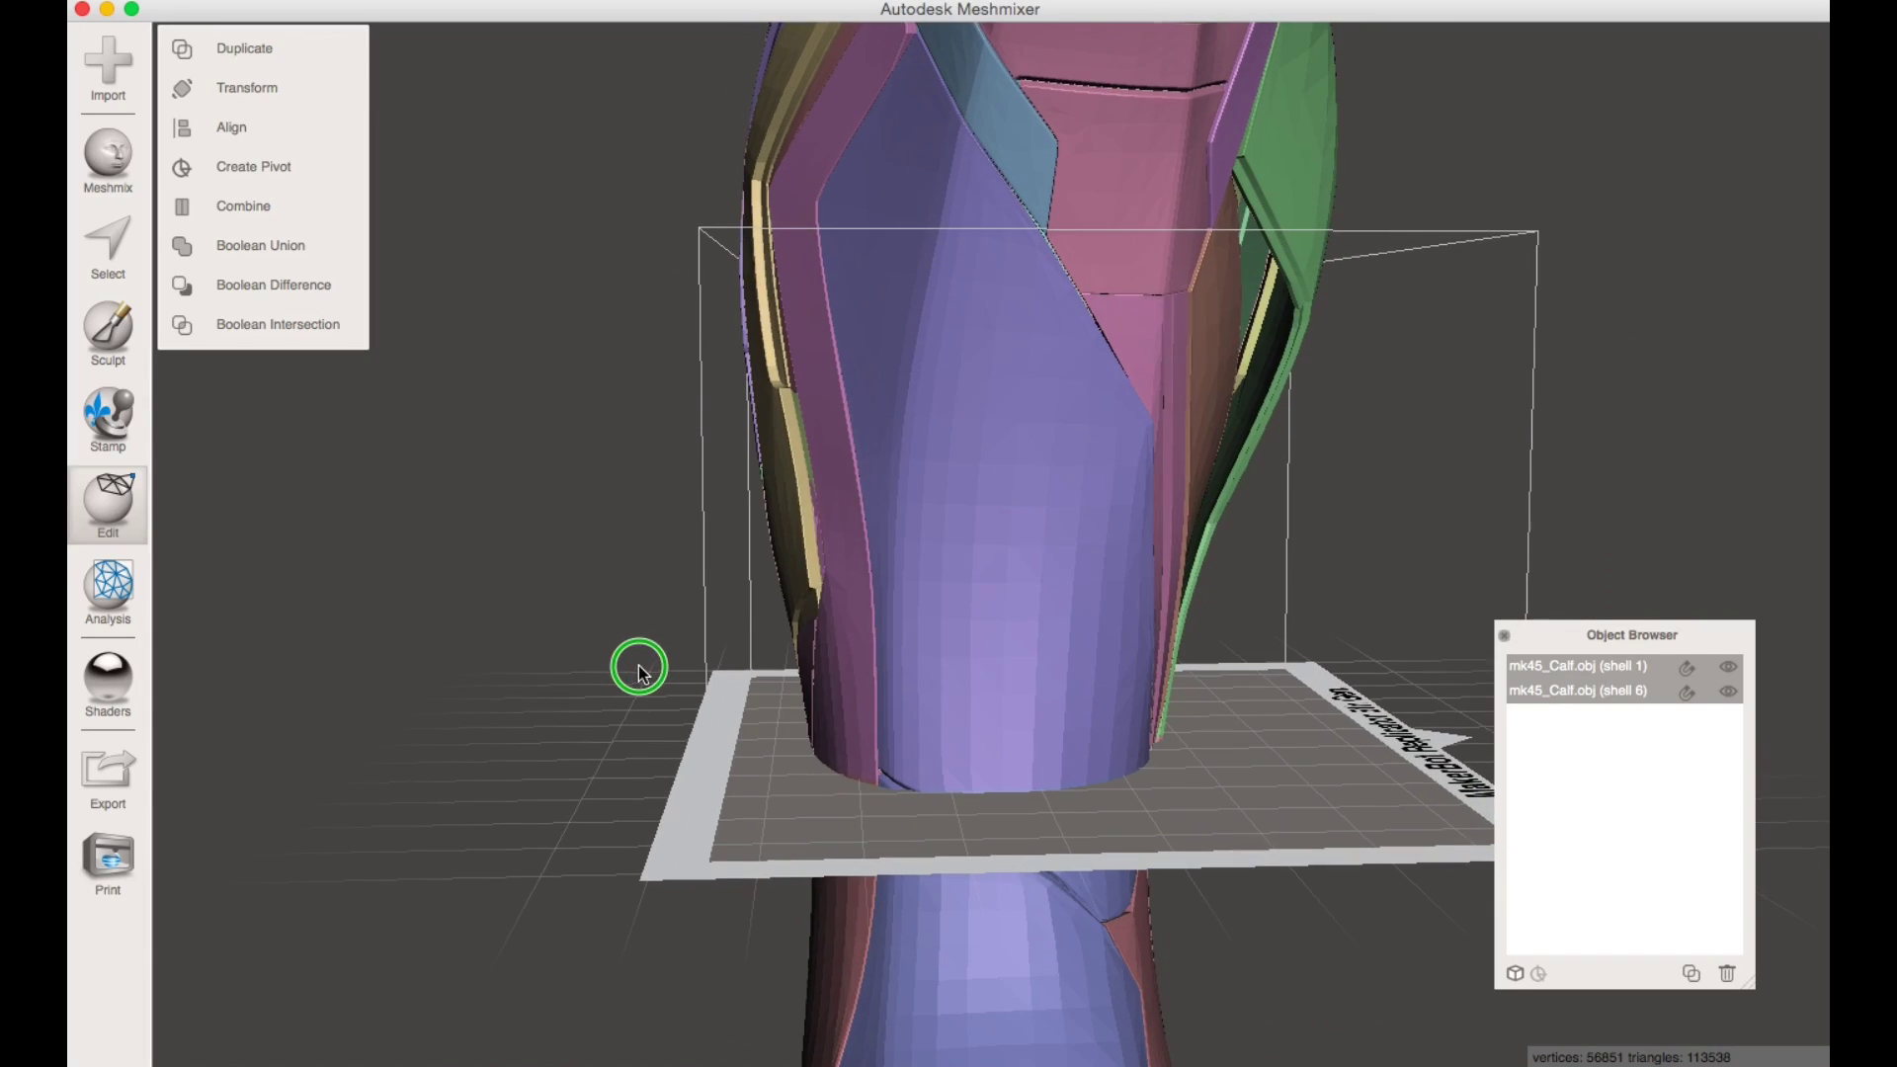
right_click_drag(1322, 329, 1422, 252)
right_click_drag(1092, 443, 1149, 449)
scroll(802, 330, "up", 6)
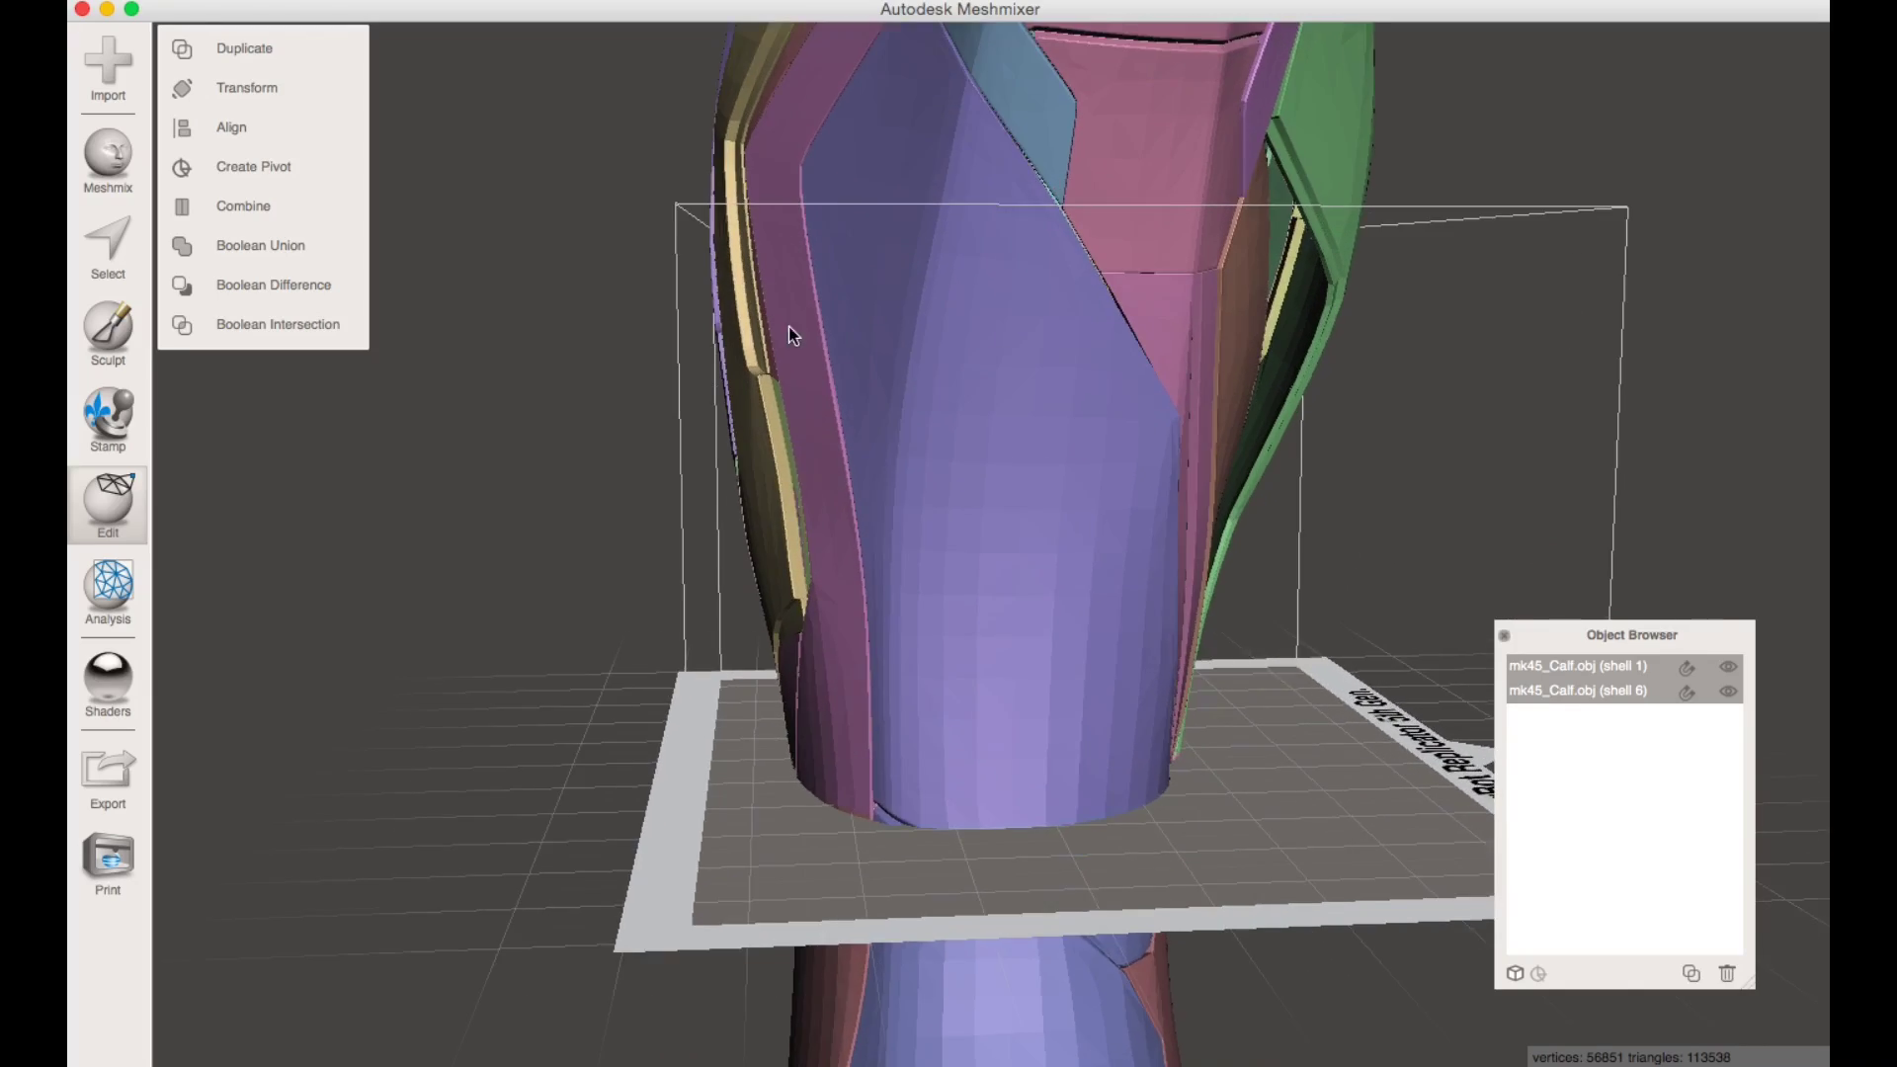
right_click_drag(818, 438, 589, 359)
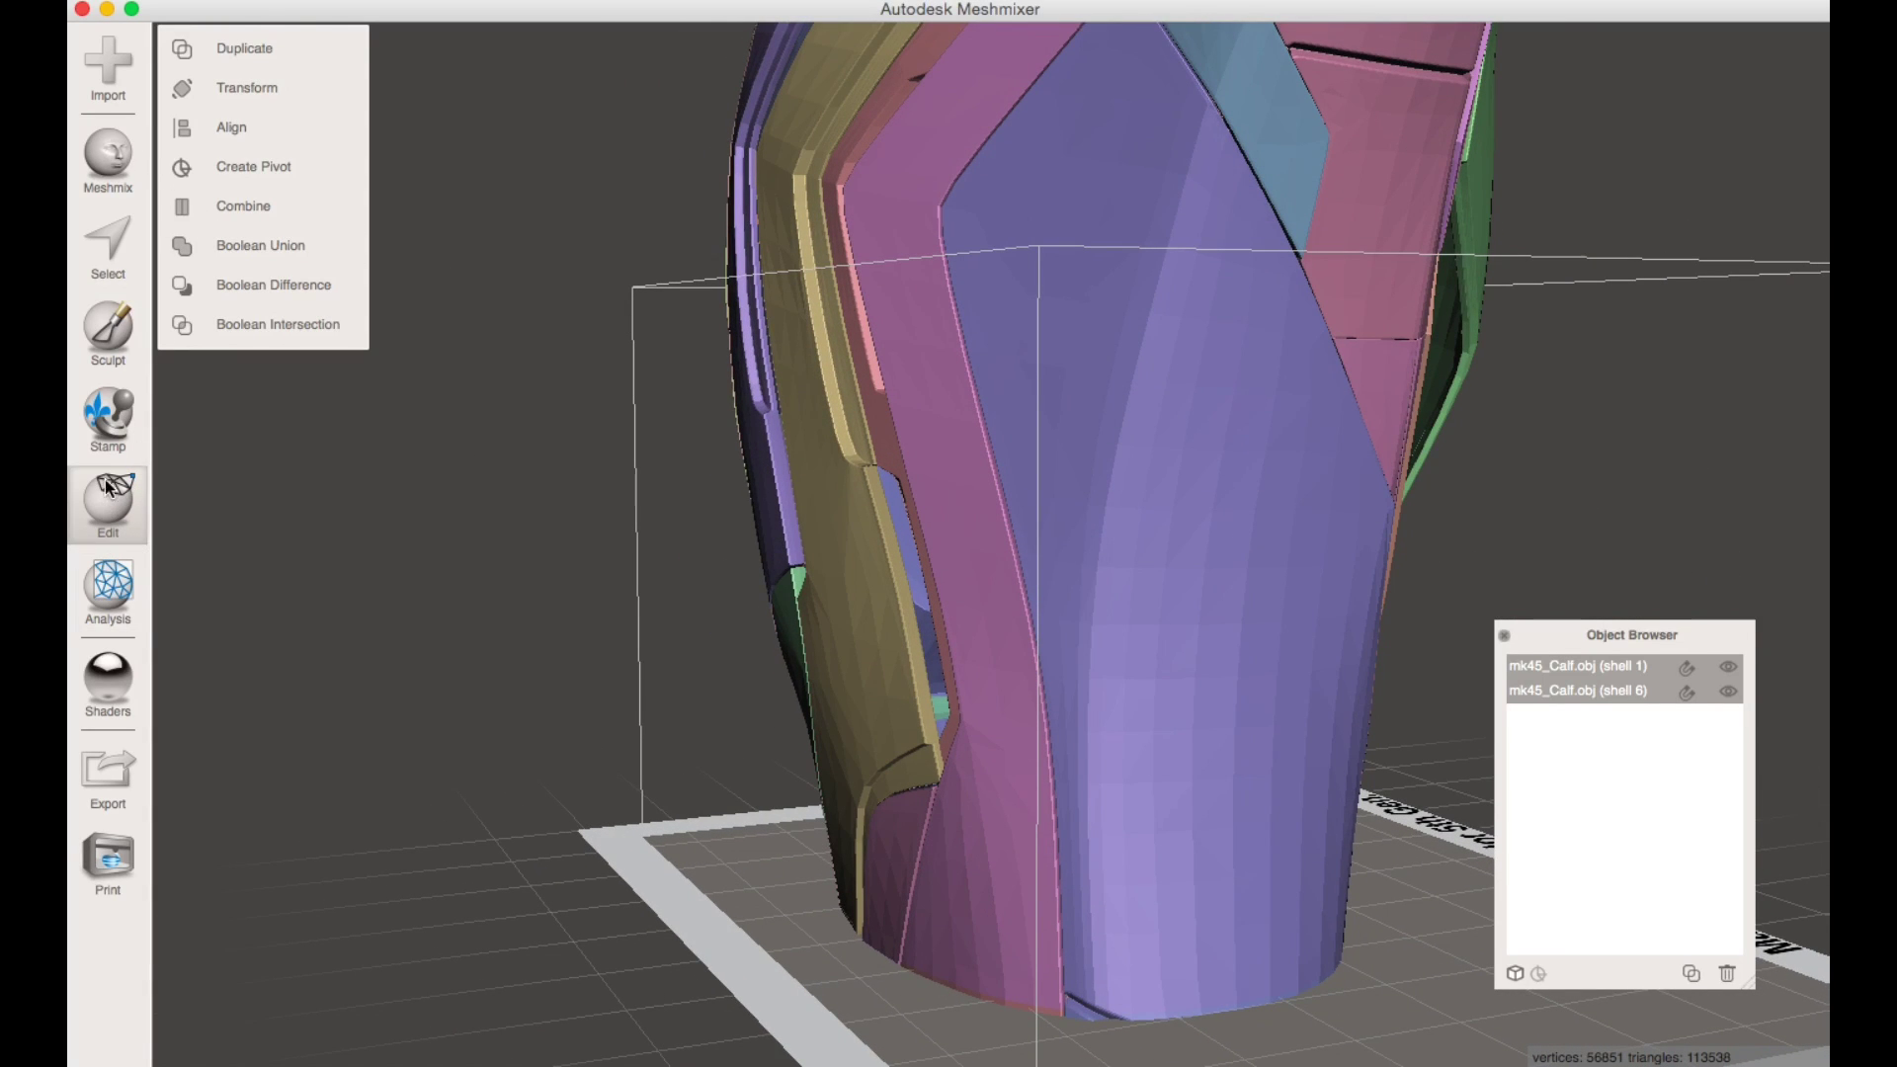
left_click(1206, 472)
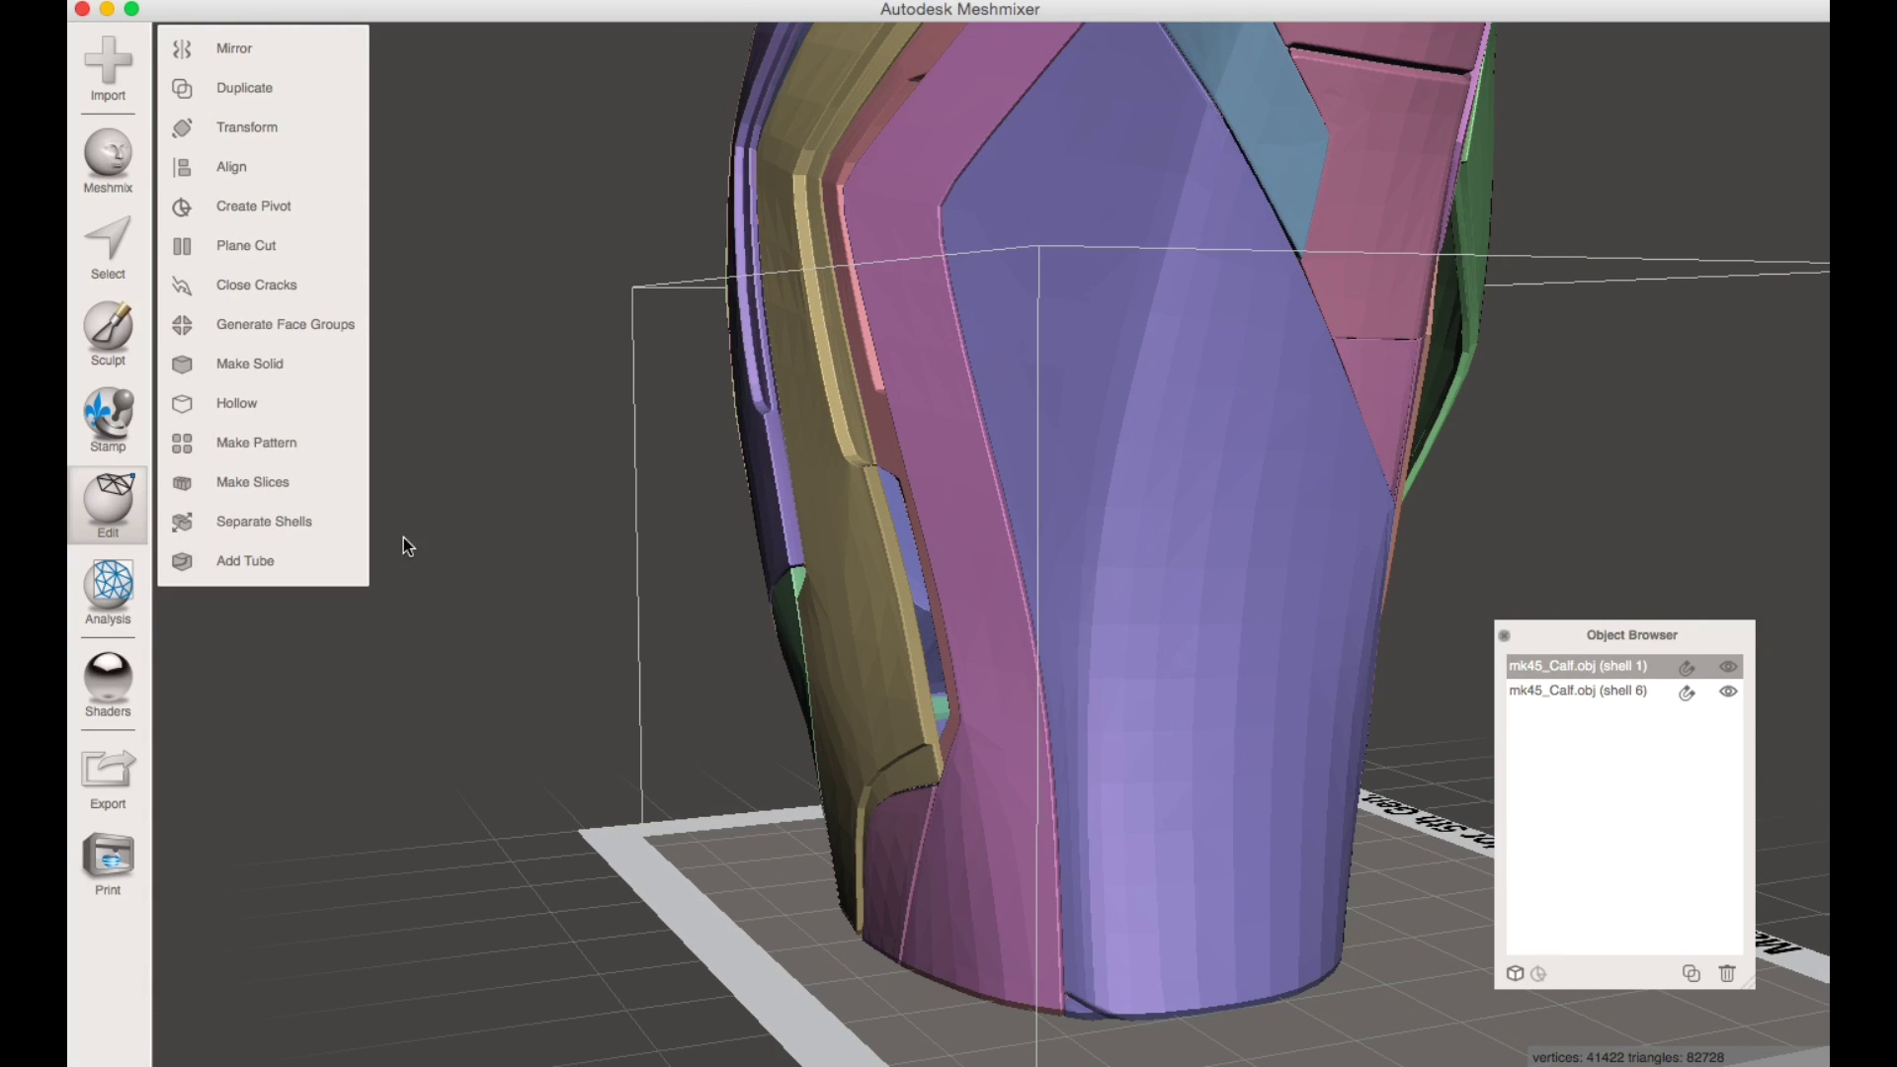
left_click(279, 251)
middle_click_drag(605, 478, 936, 489)
left_click_drag(1158, 161, 1162, 237)
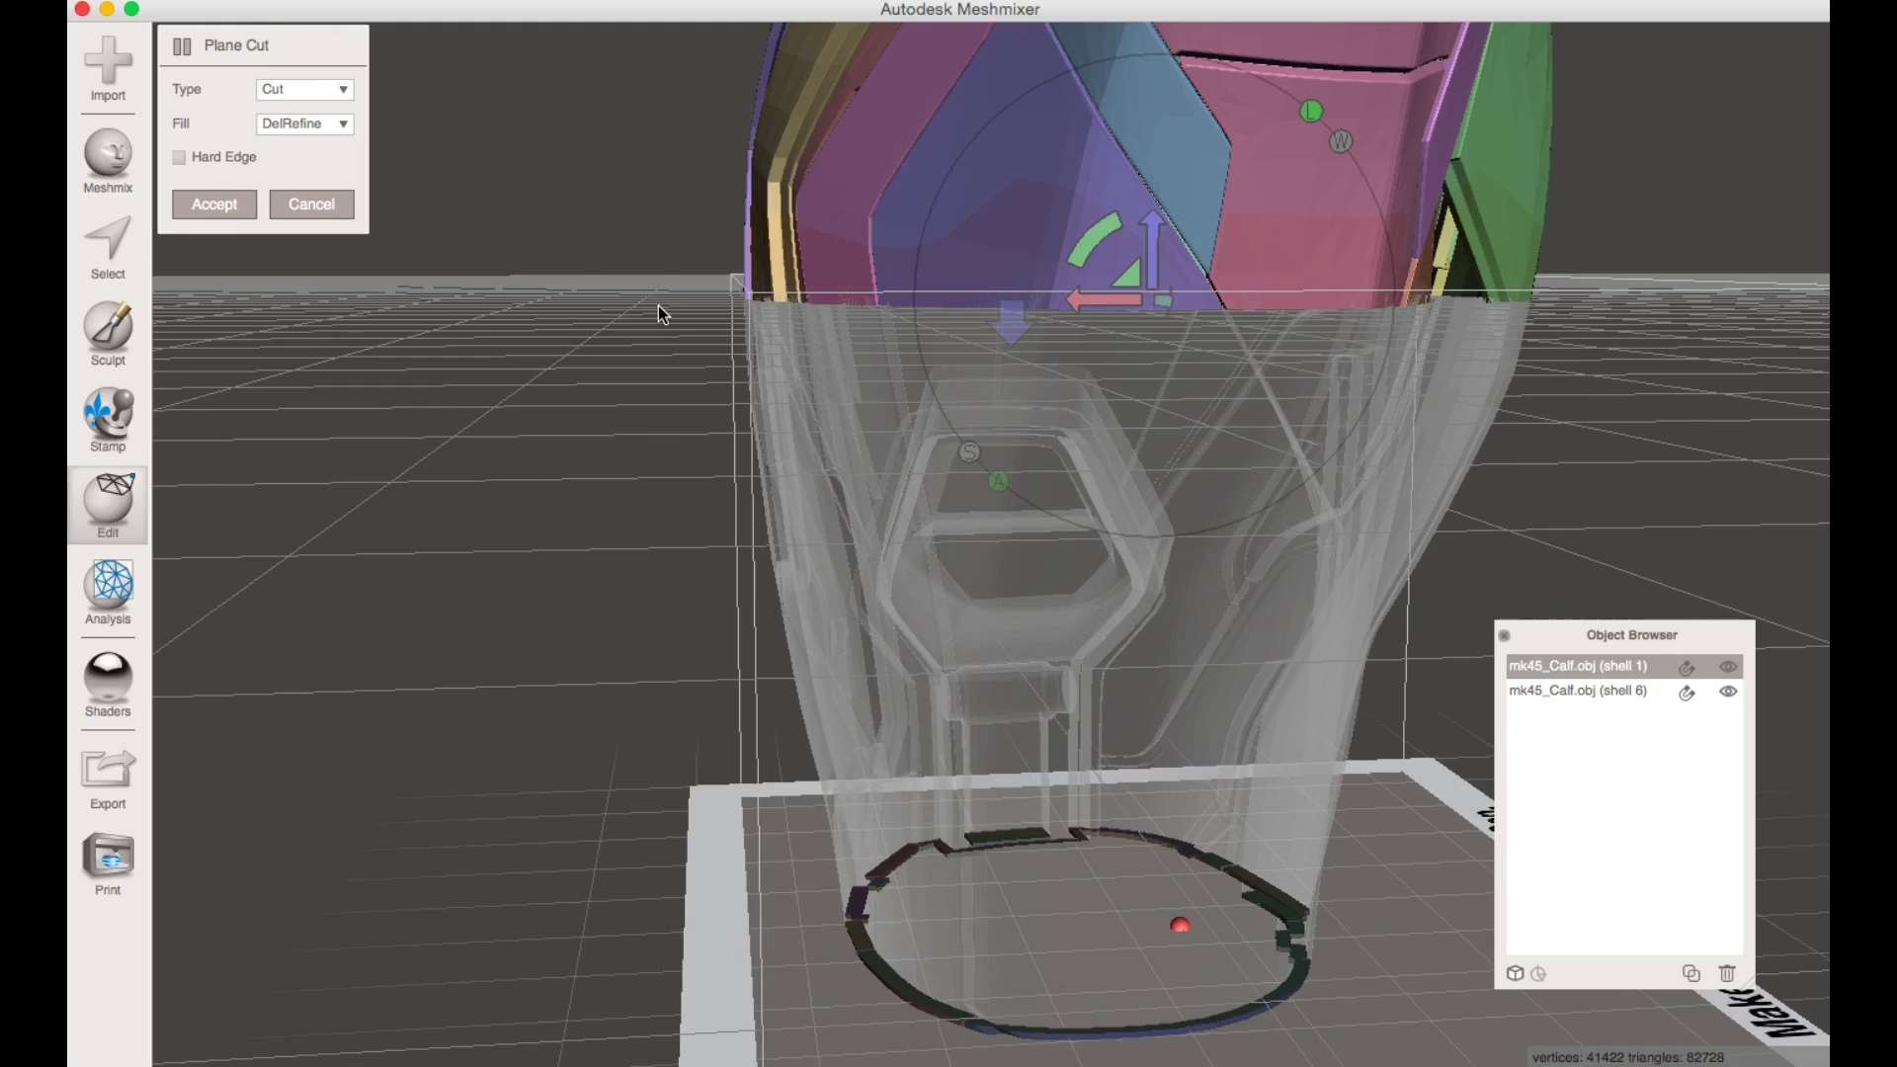
- Replace the plain cut of the upper calf with a Slice-type cut using DelRefine fill, and separate the result into shells
left_click(239, 210)
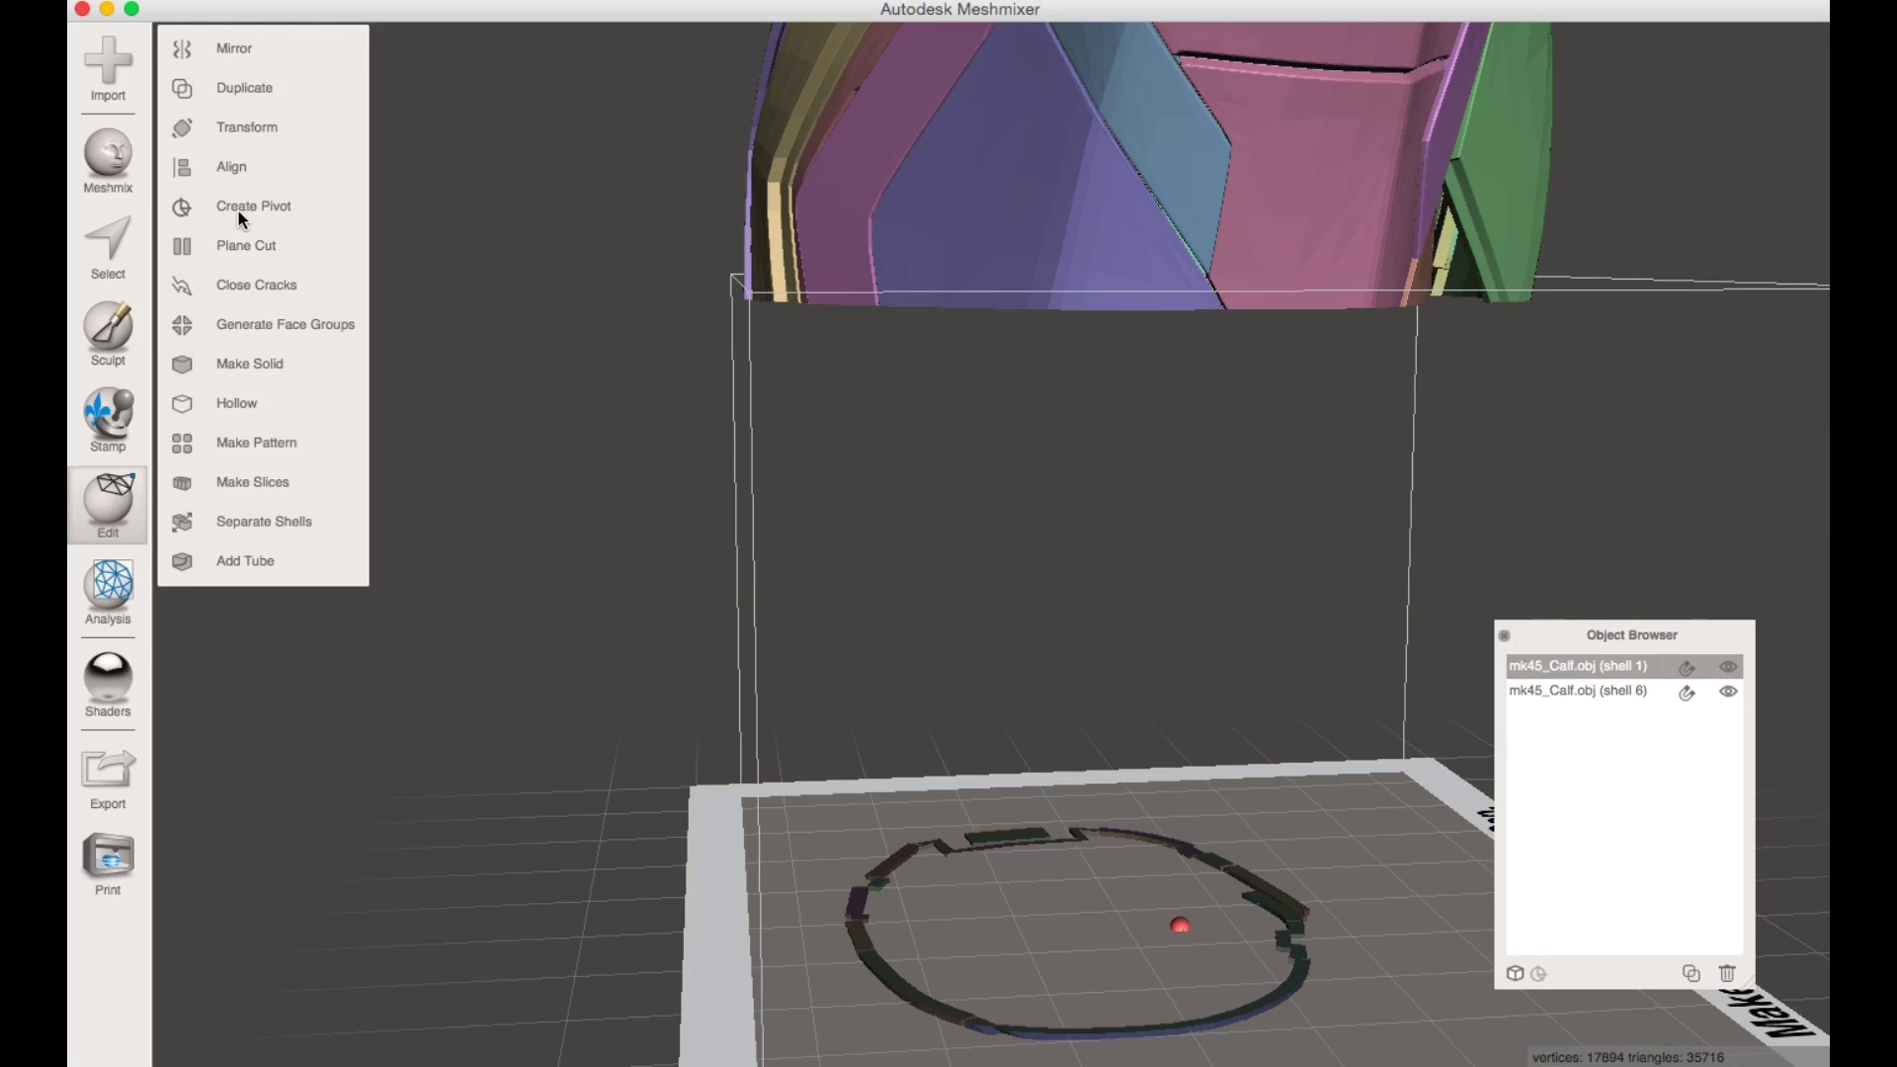
key("super+z")
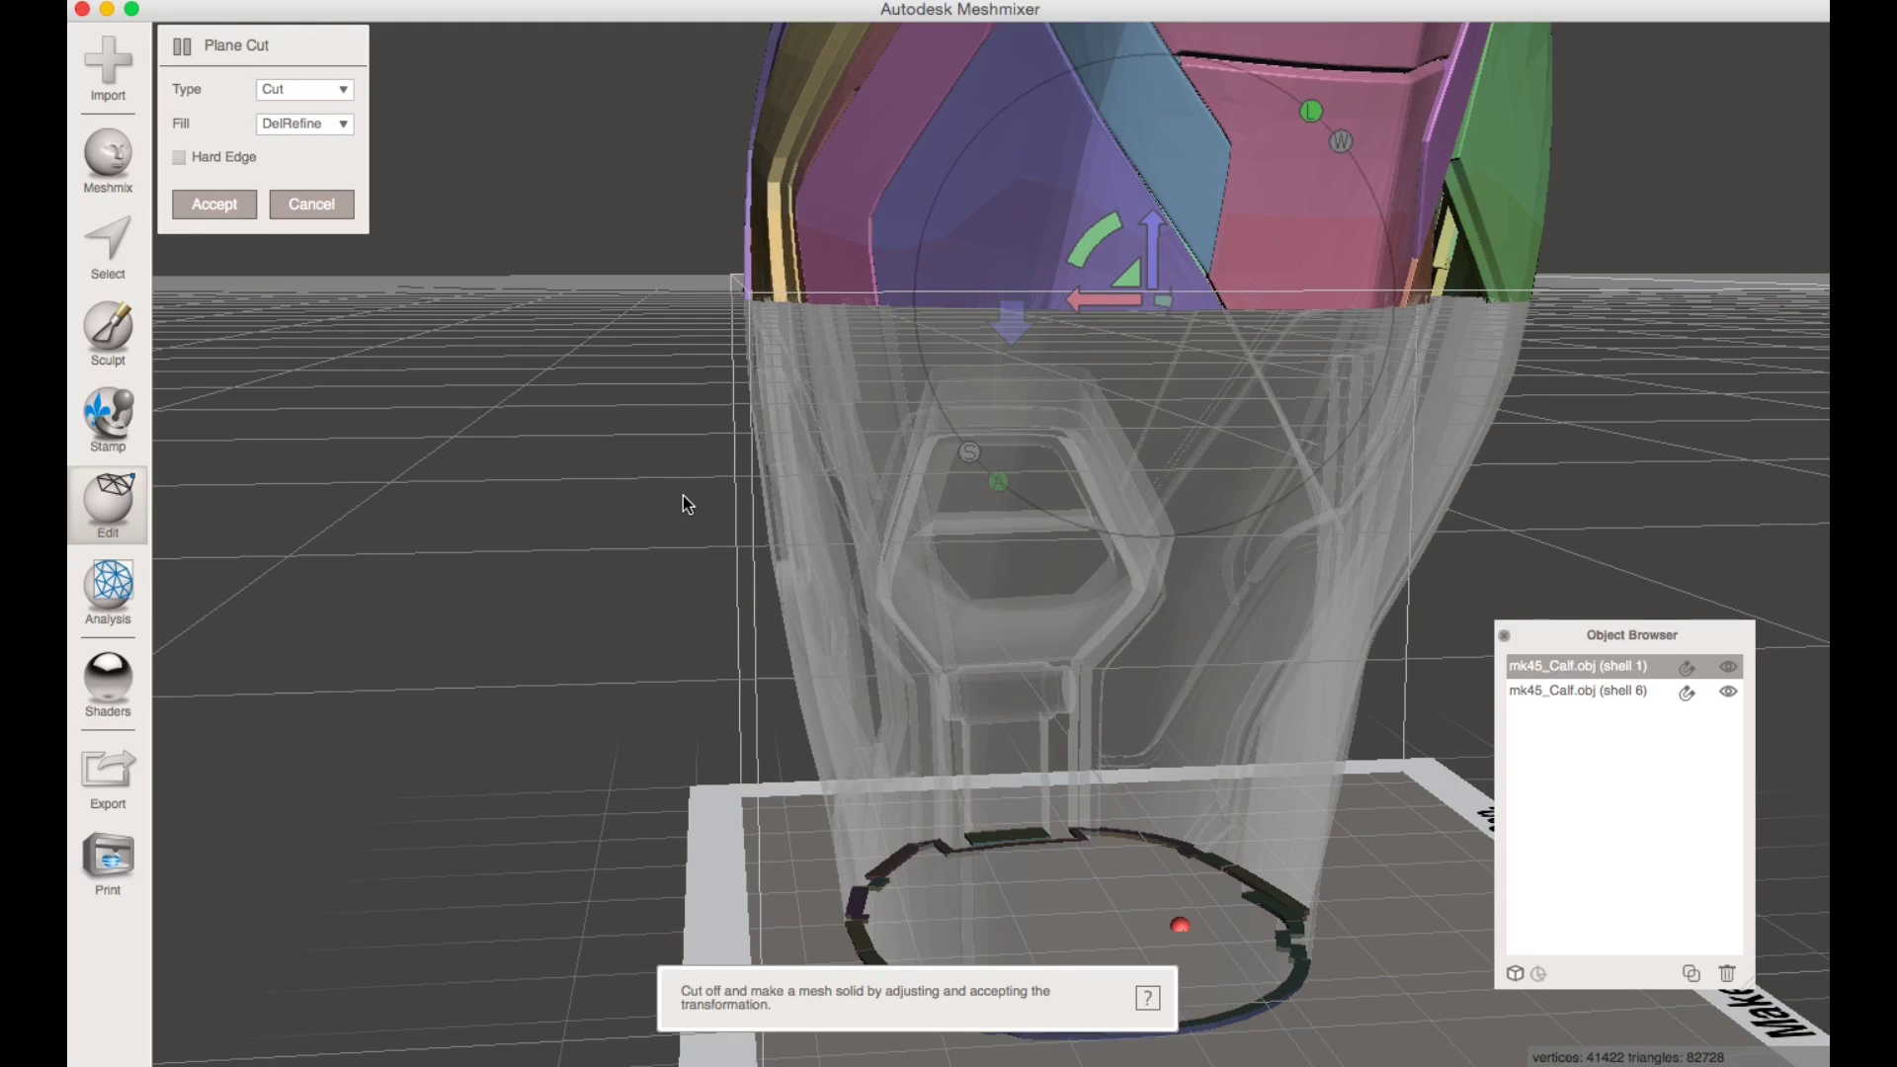
left_click(345, 90)
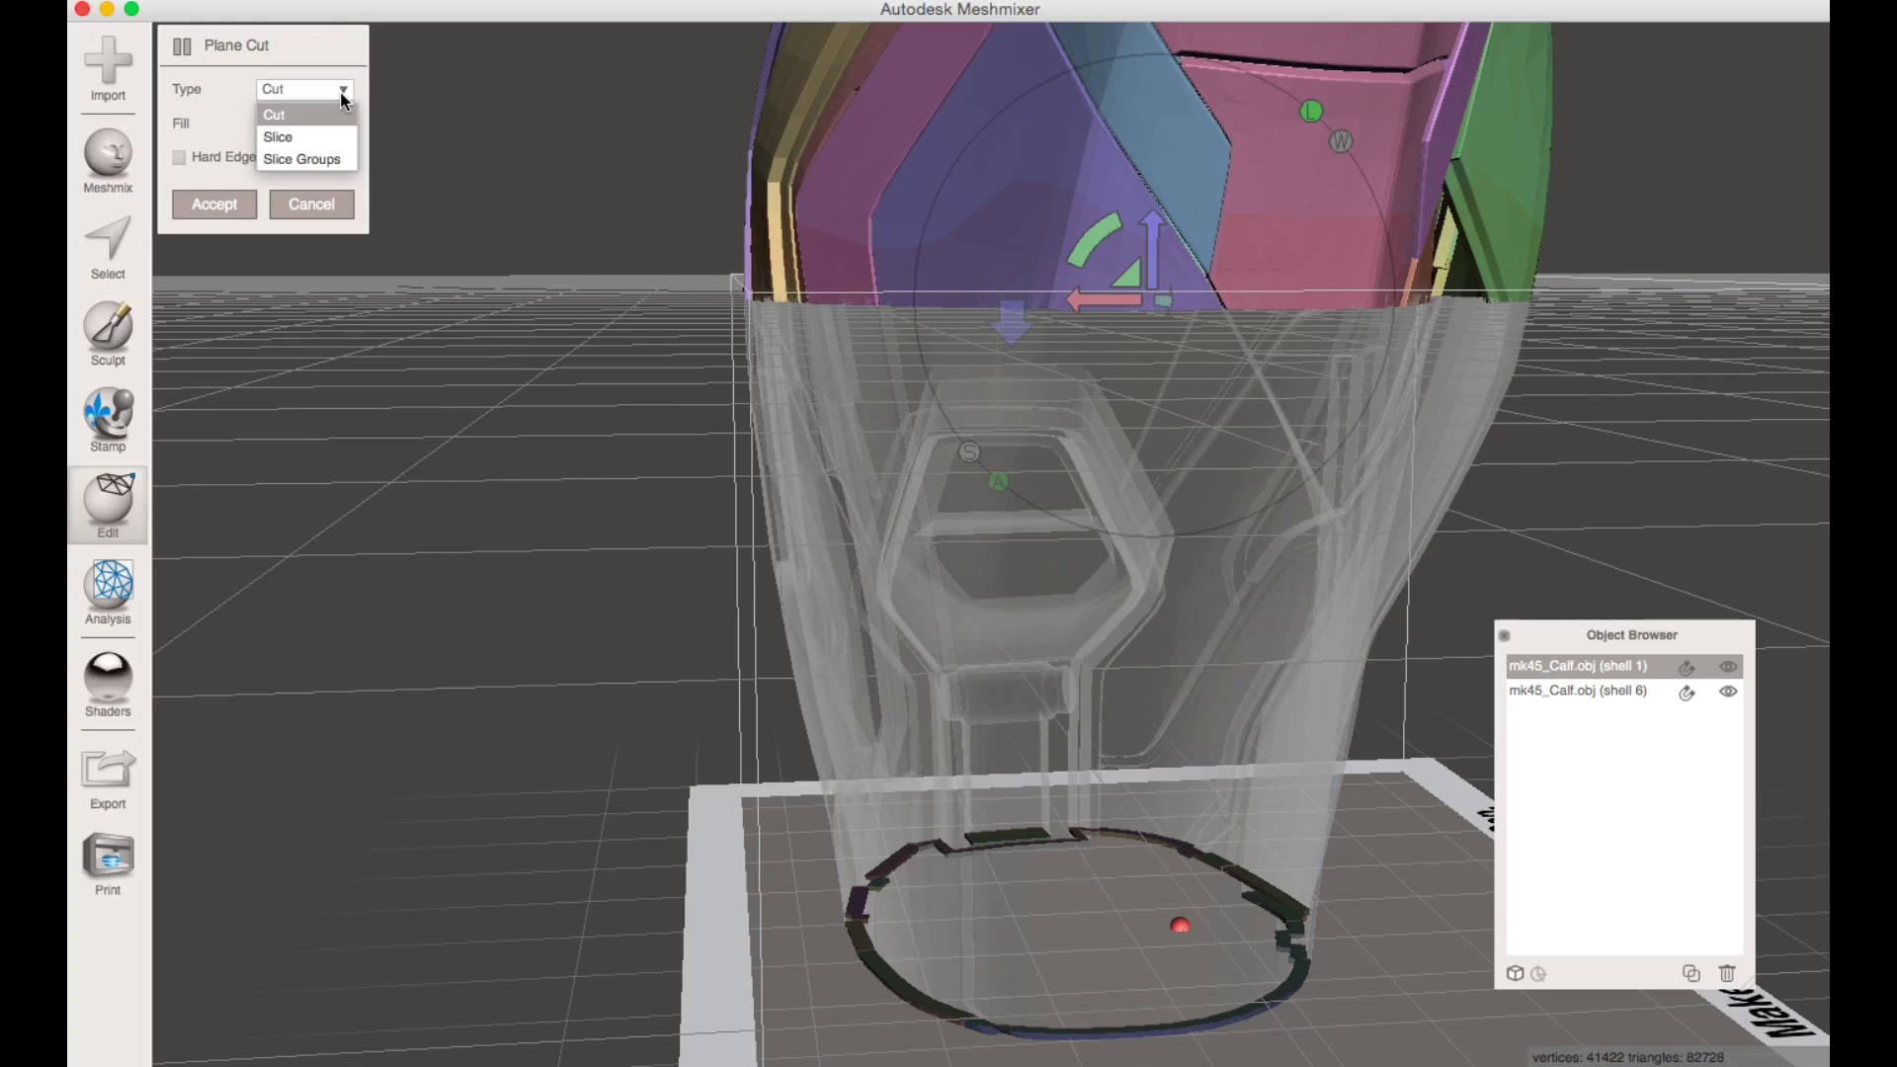
left_click(314, 129)
left_click(230, 207)
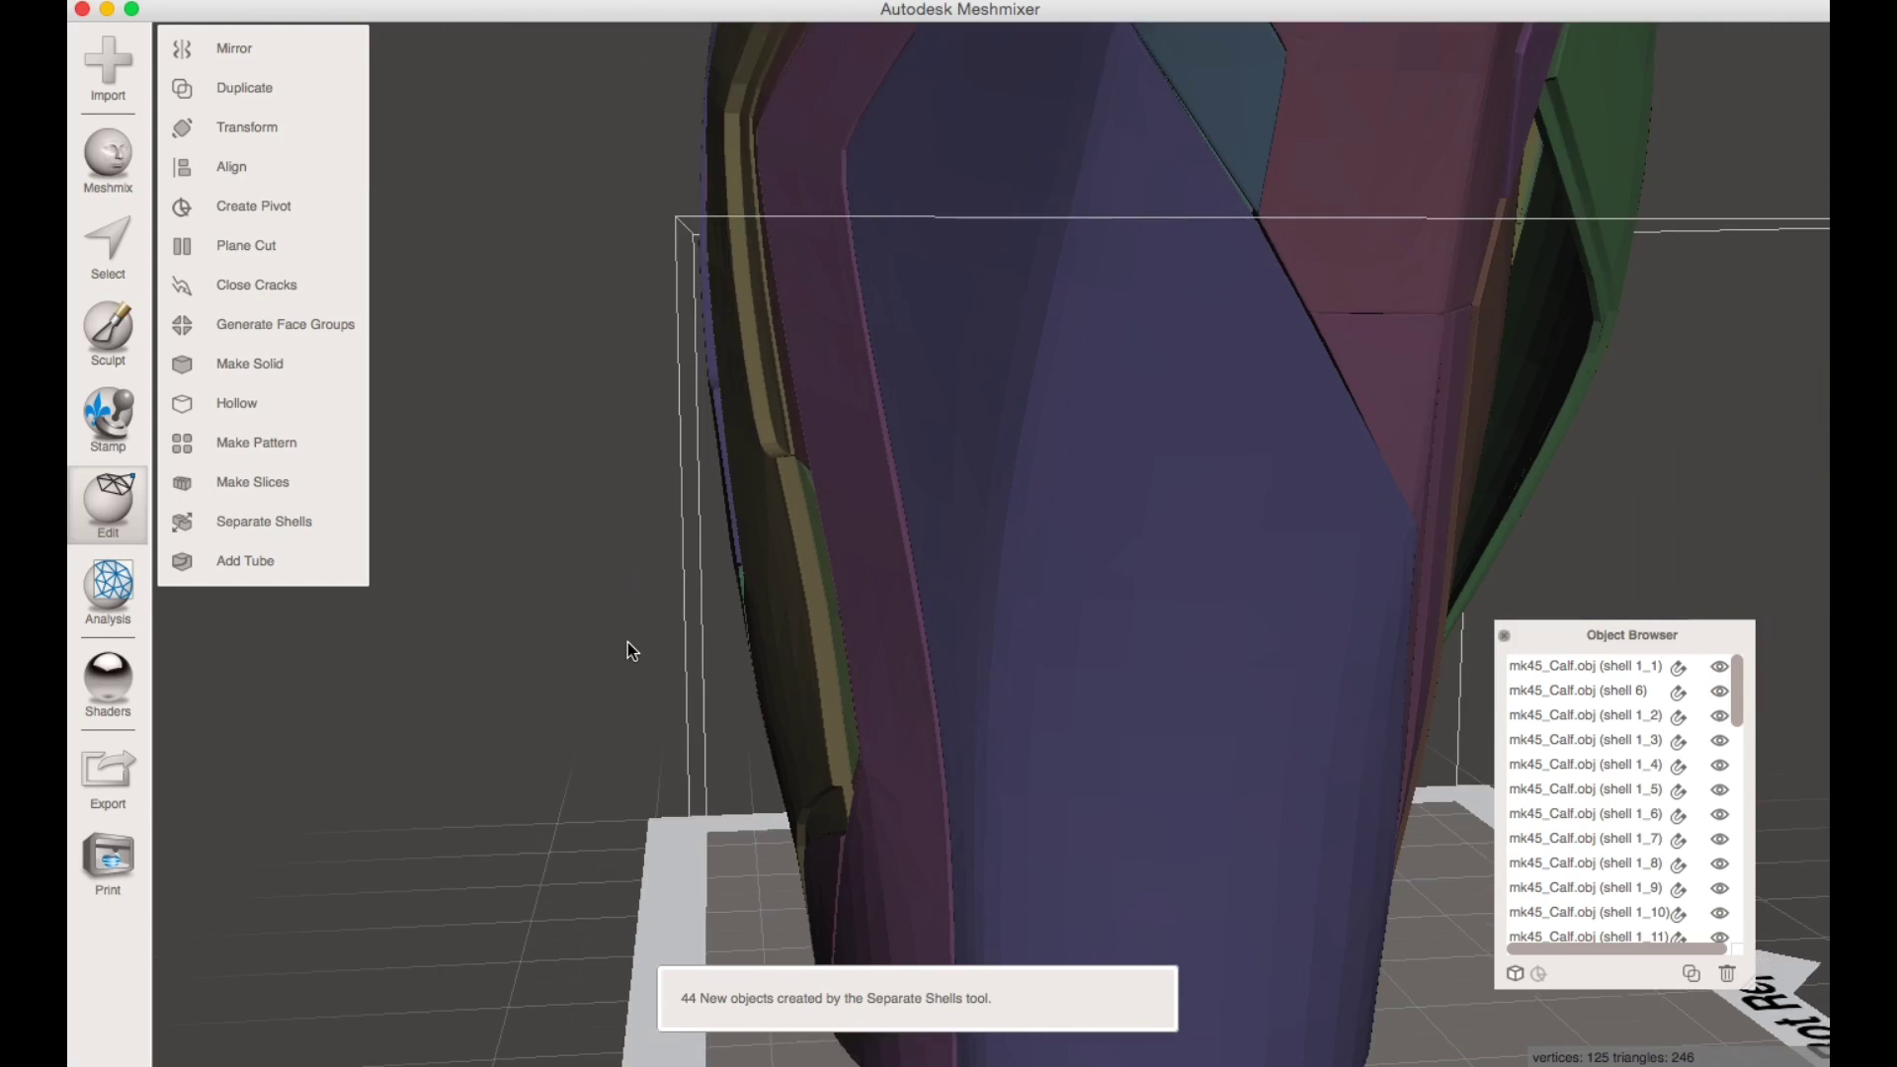
- Select the blue front panel, the pink strip and the neighbouring yellow side shells between the bed and the new slice
left_click(1016, 589)
right_click_drag(1017, 589, 991, 690)
left_click(1047, 680, "shift")
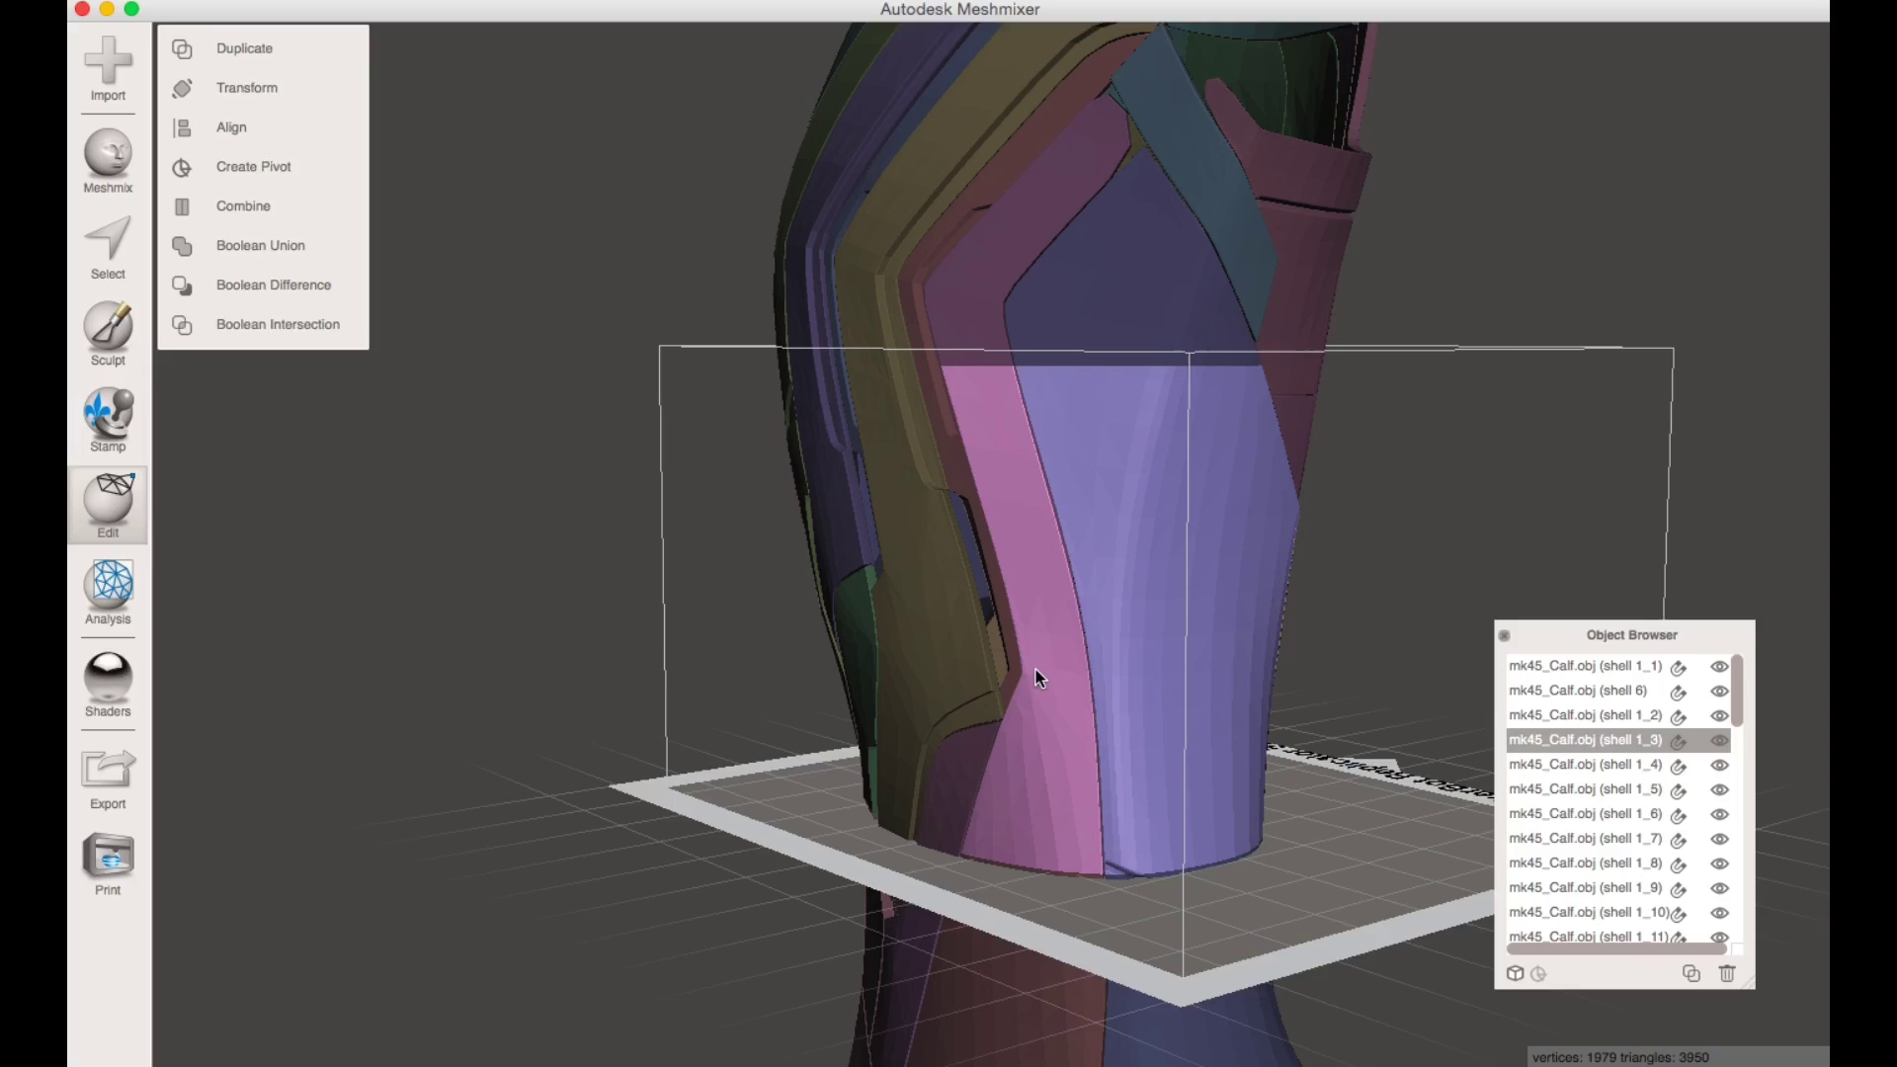
left_click(1001, 655, "shift")
left_click(964, 662, "shift")
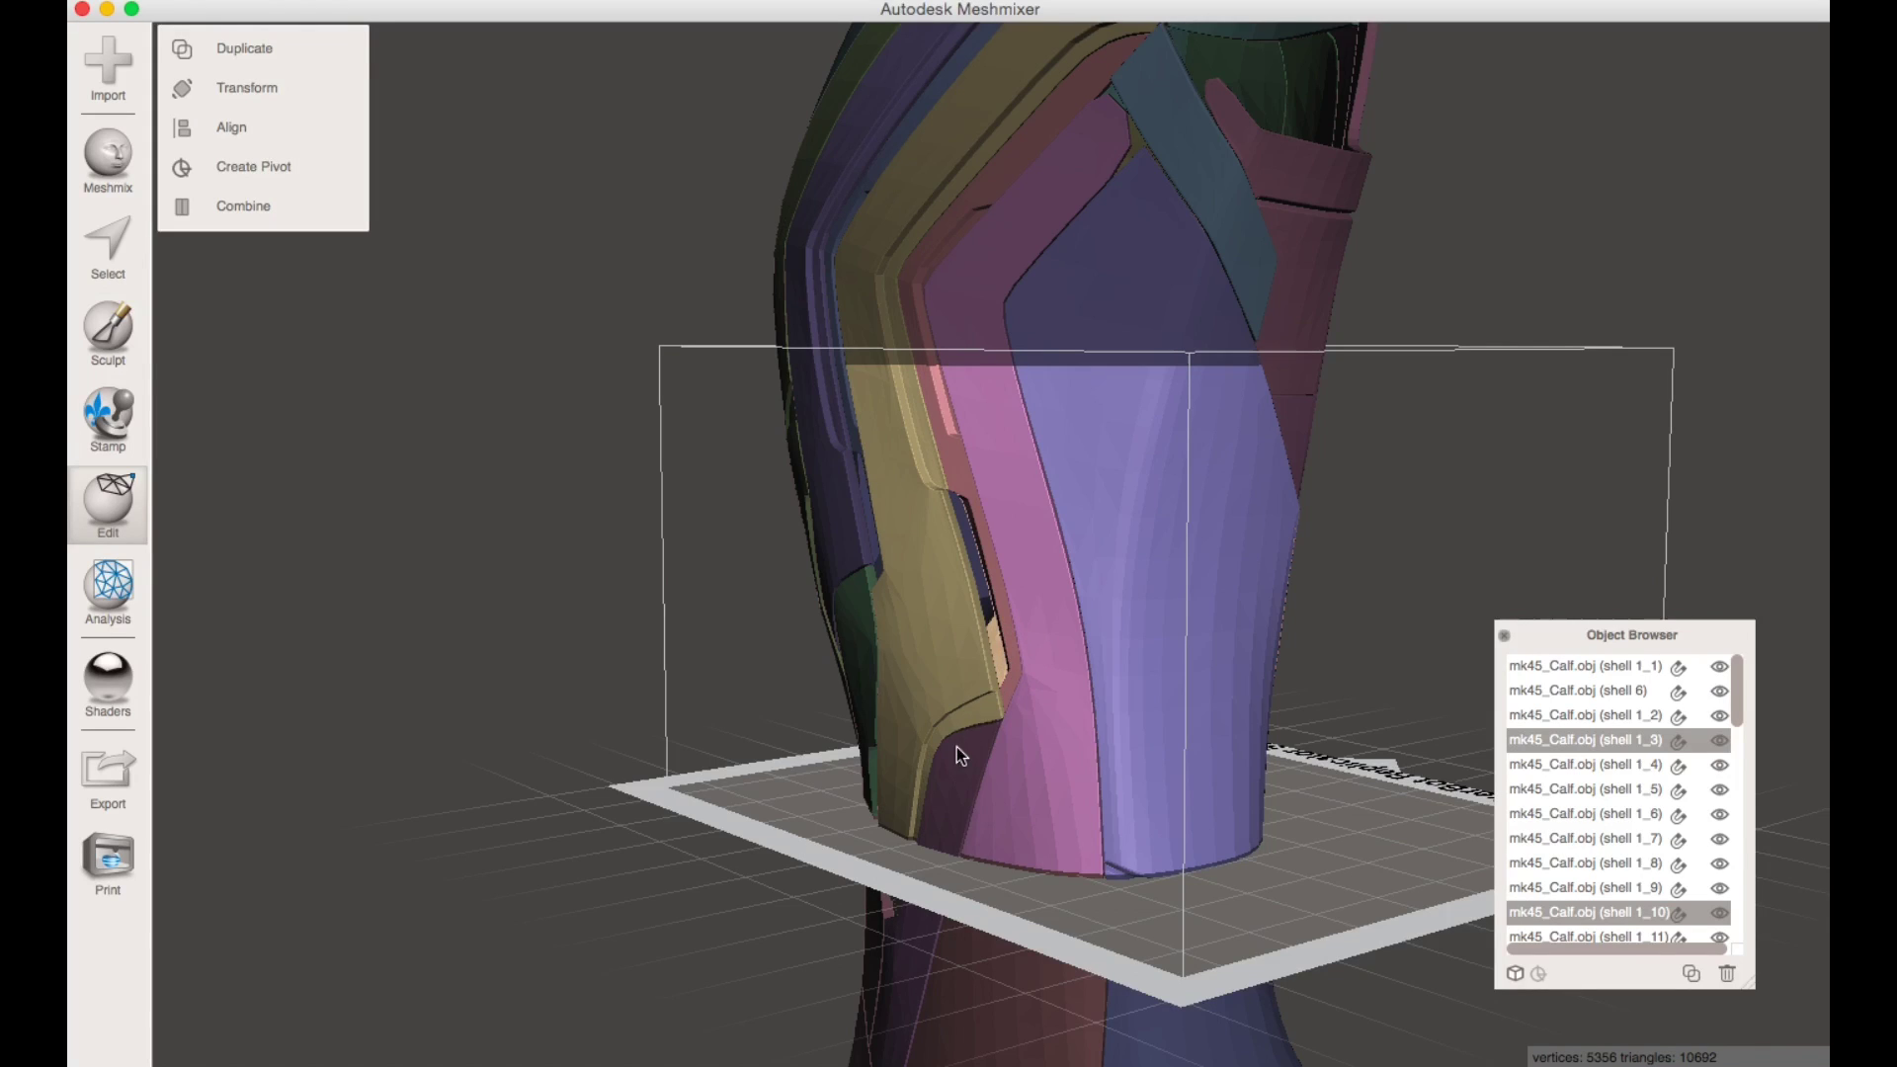
left_click(957, 747, "shift")
right_click_drag(902, 754, 944, 710)
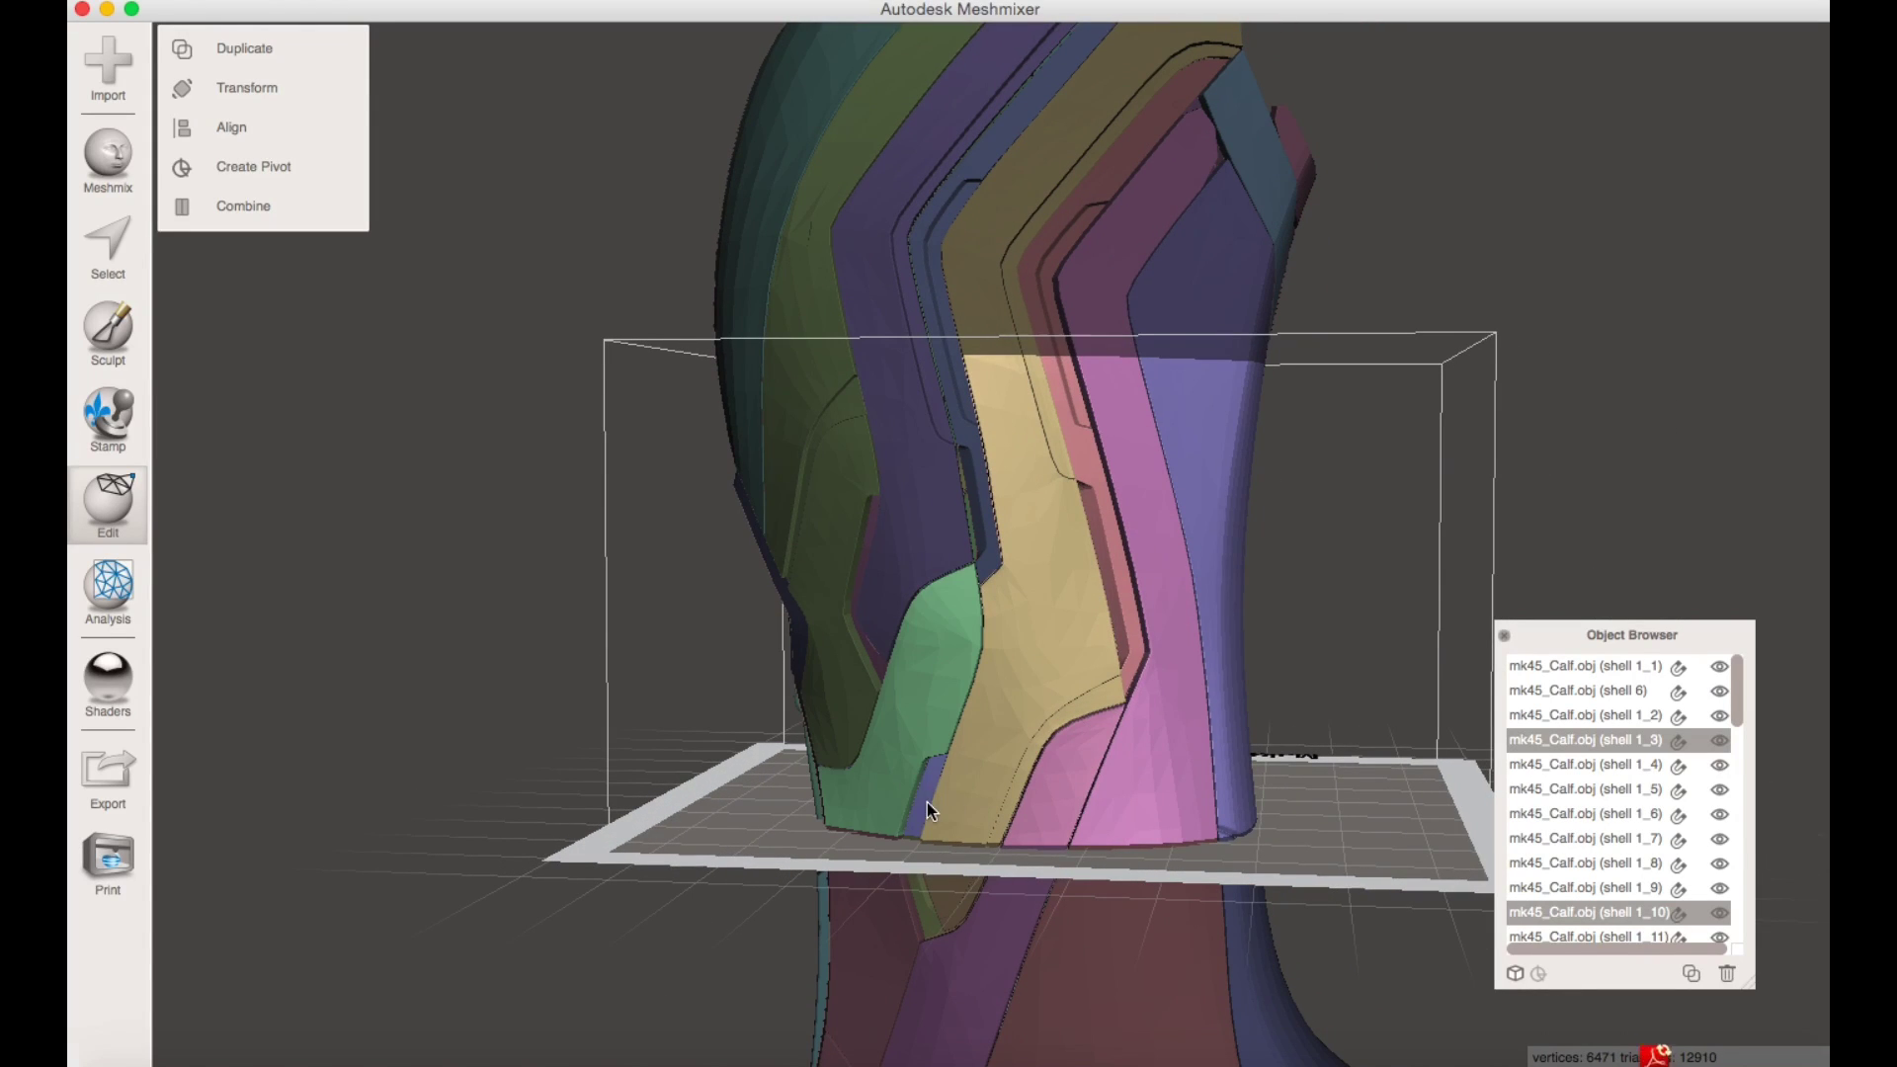
- Add the remaining side shells between the bed and the slice to the selection, including the light green panel beside the knee-shaped frame
left_click(894, 608, "shift")
left_click(963, 568, "shift")
right_click_drag(986, 550, 995, 656)
left_click(889, 696, "shift")
right_click_drag(898, 712, 1027, 684)
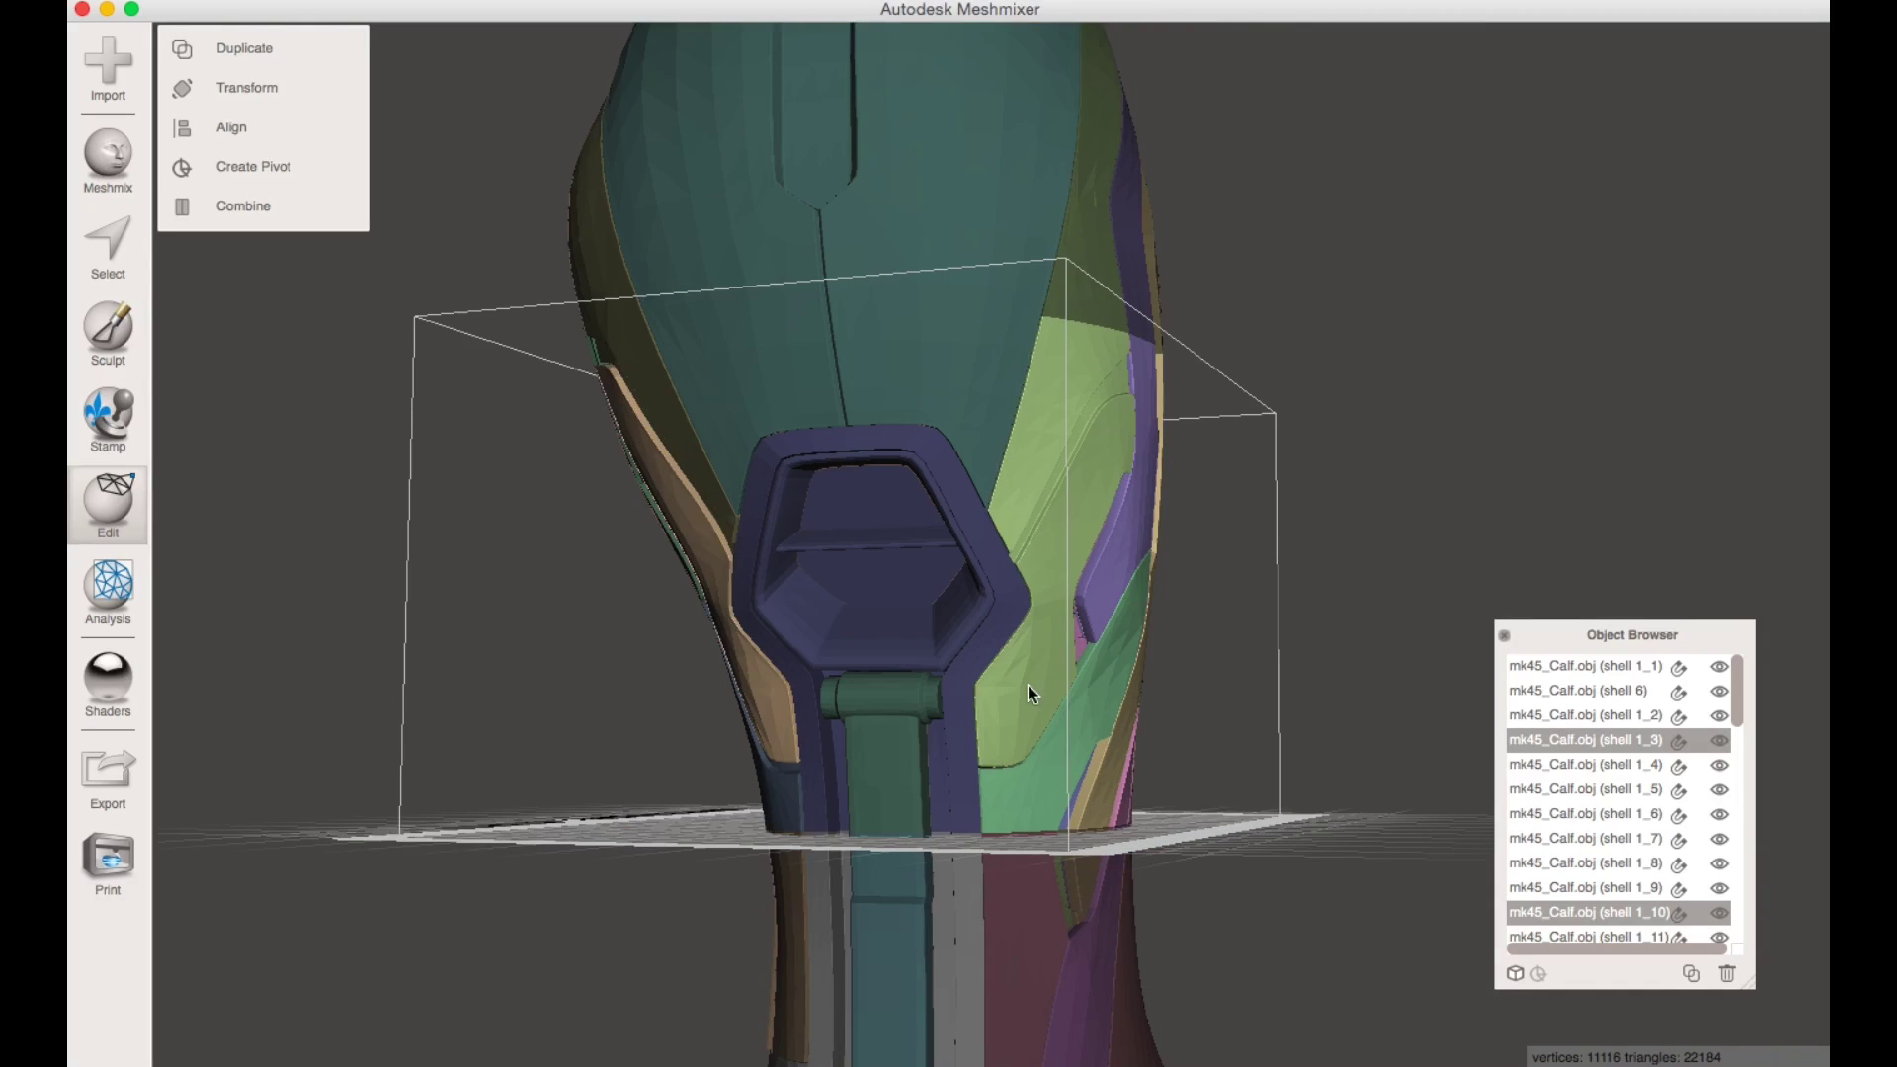
- Add the hexagonal purple frame, its teal hinge strip, and the adjoining teal and olive panels below the slice to the selection
left_click(926, 629, "shift")
right_click_drag(943, 741, 1003, 592)
left_click(928, 695, "shift")
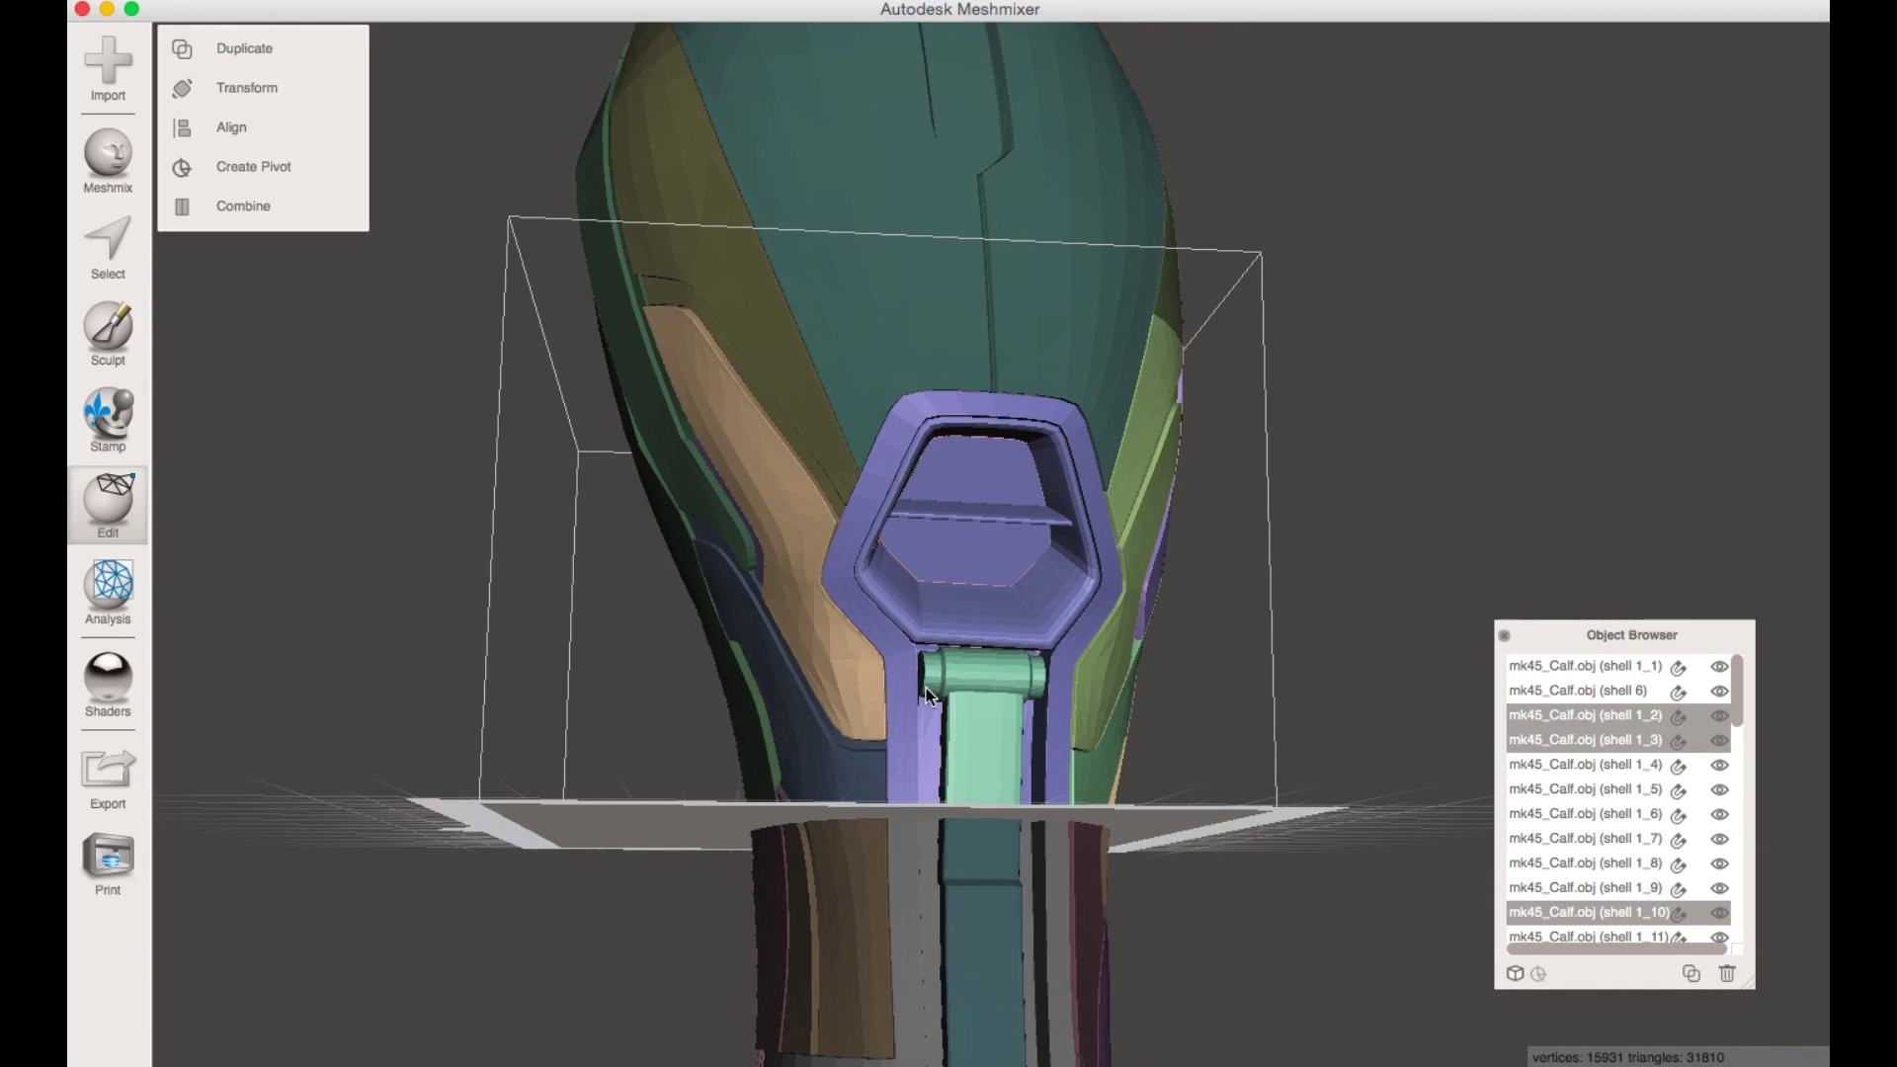
left_click(828, 480, "shift")
left_click(1028, 360, "shift")
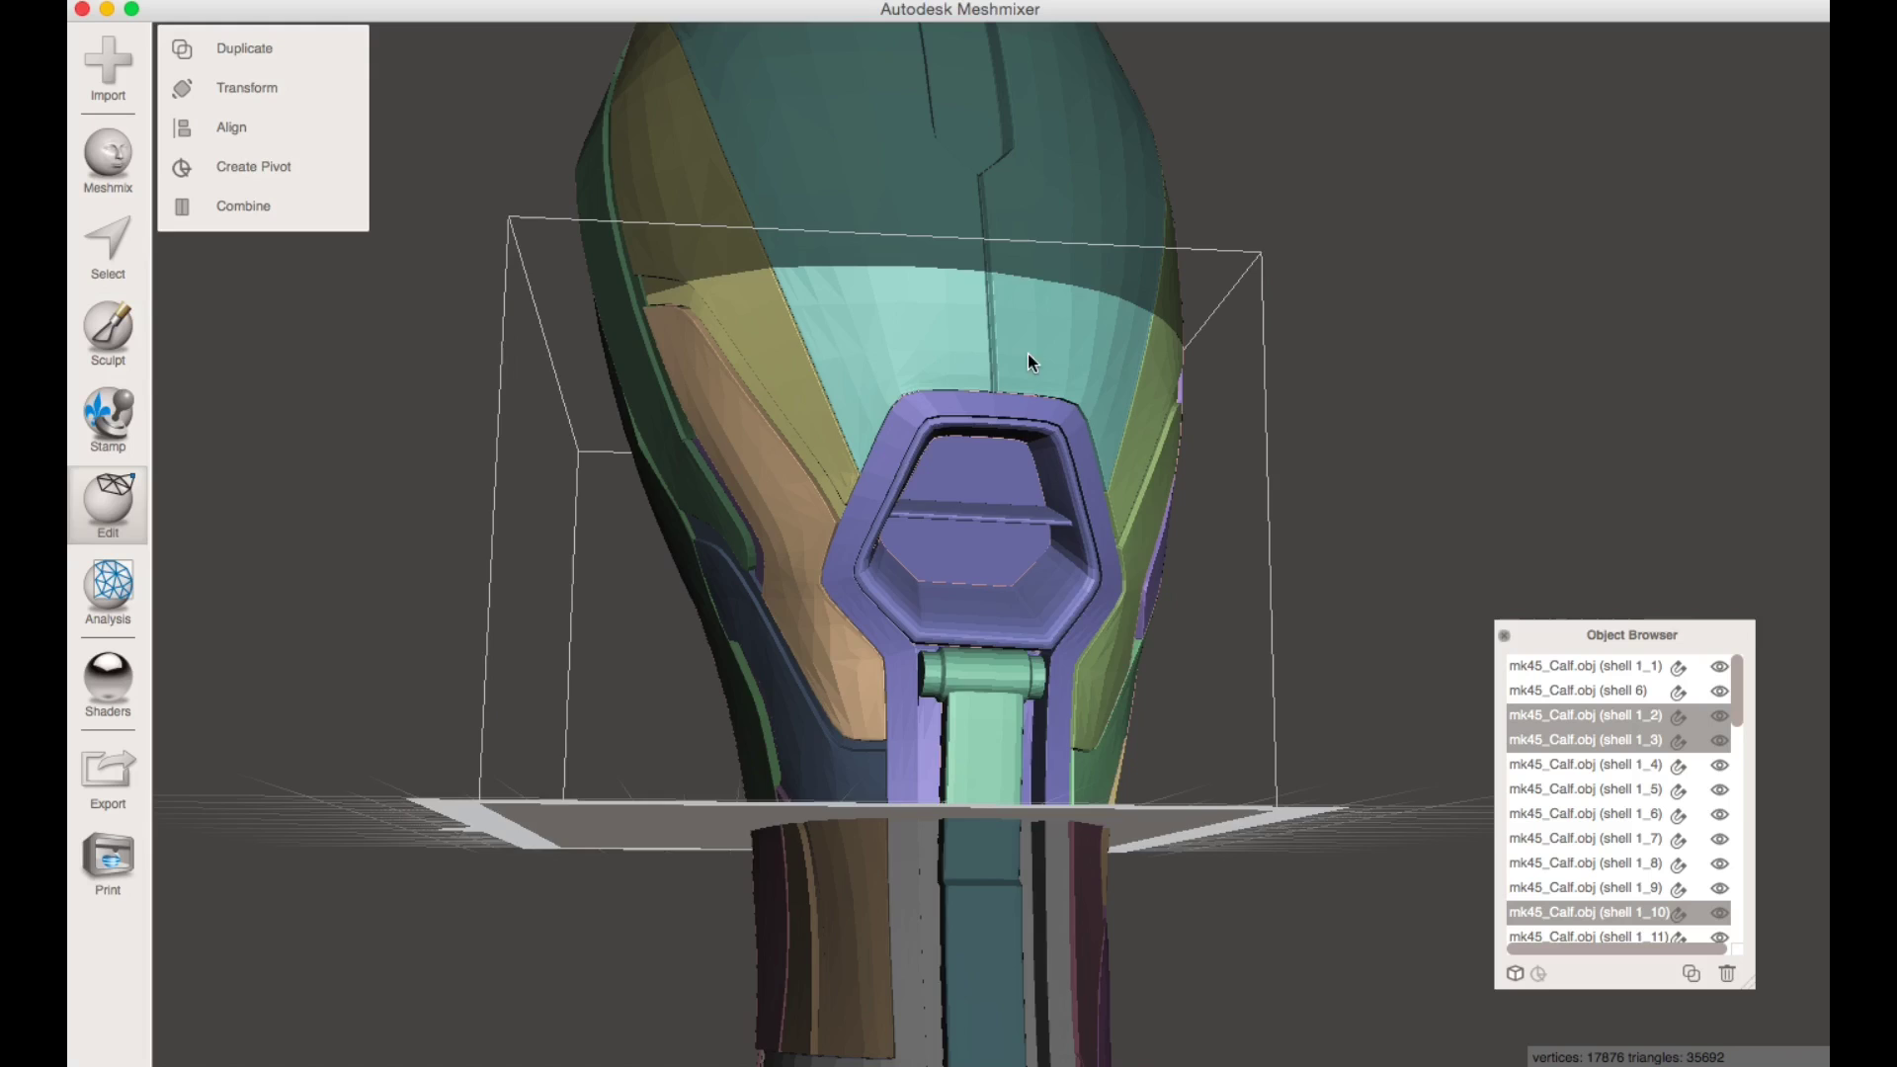
- Add the opposite side's green, blue, purple, brown and pink shells between the bed and the slice to the selection
right_click_drag(1029, 360, 1188, 477)
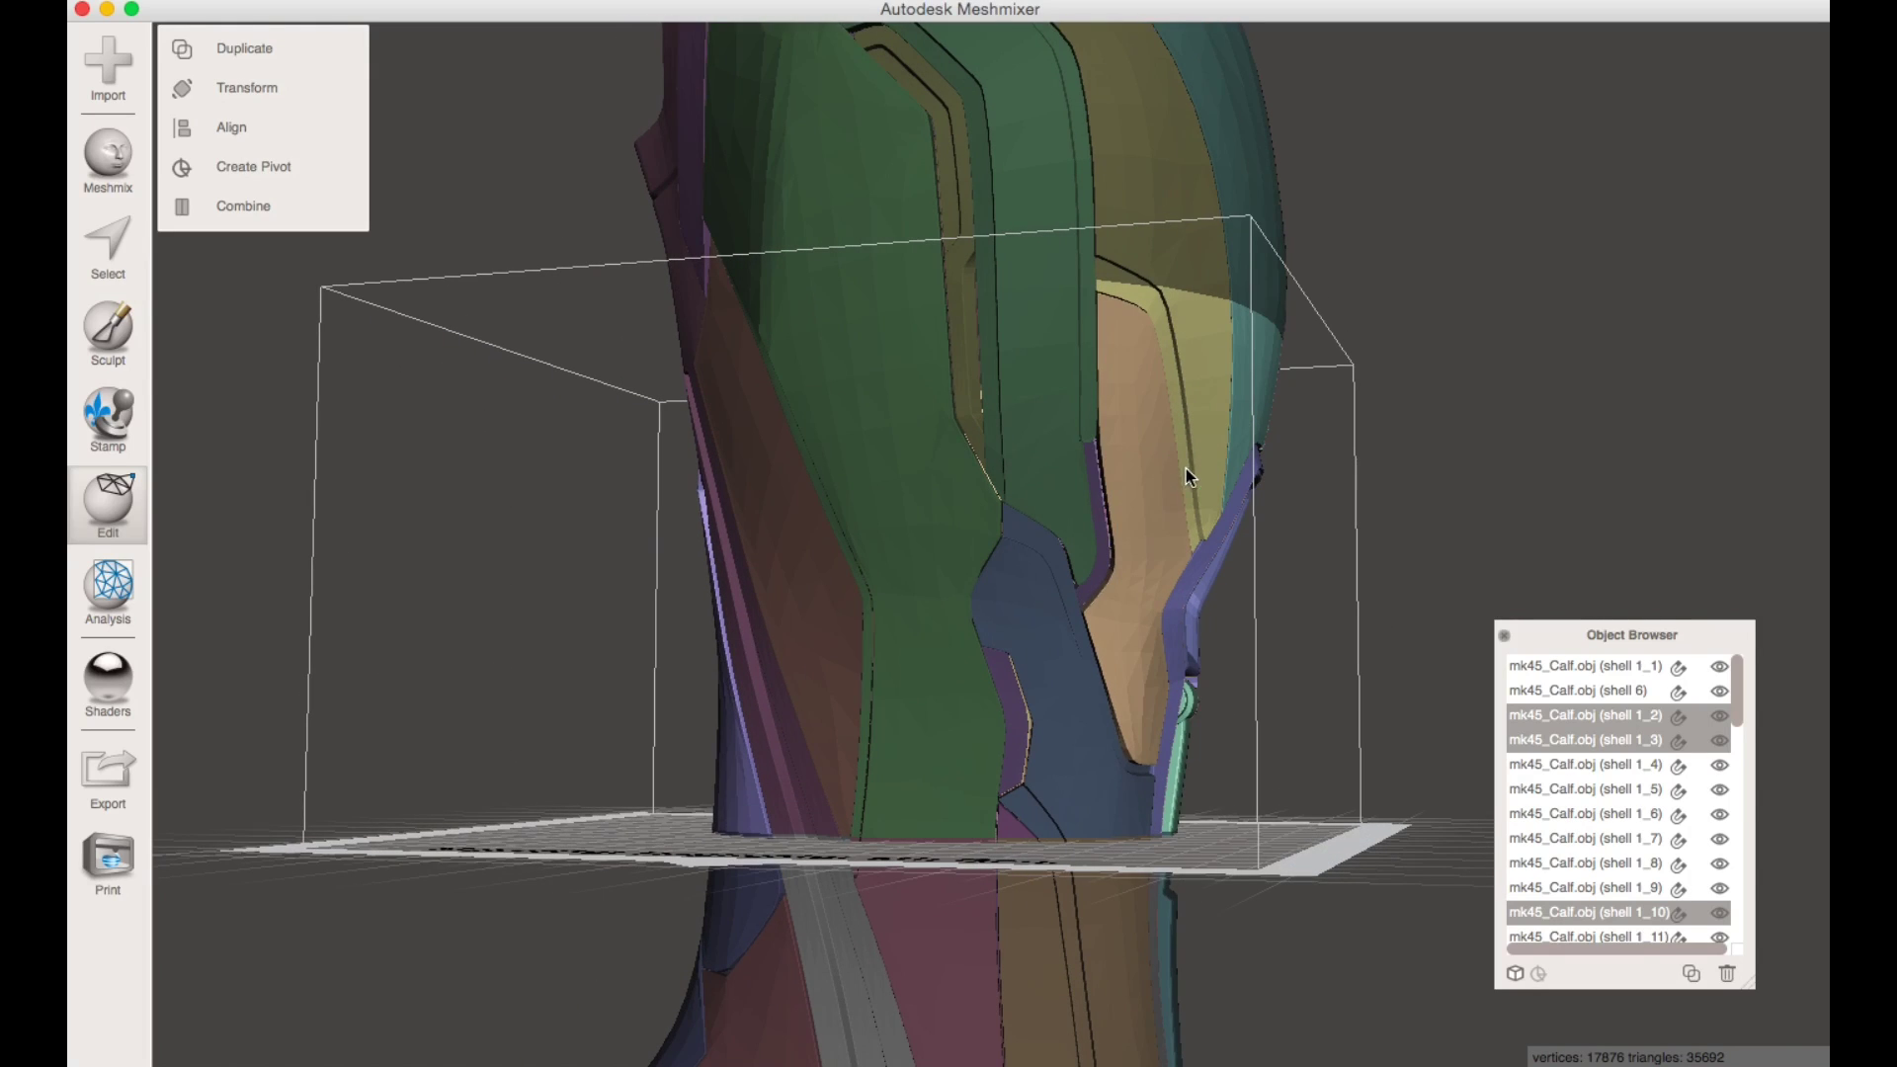
left_click(1077, 499, "shift")
left_click(1066, 607, "shift")
left_click(1020, 729, "shift")
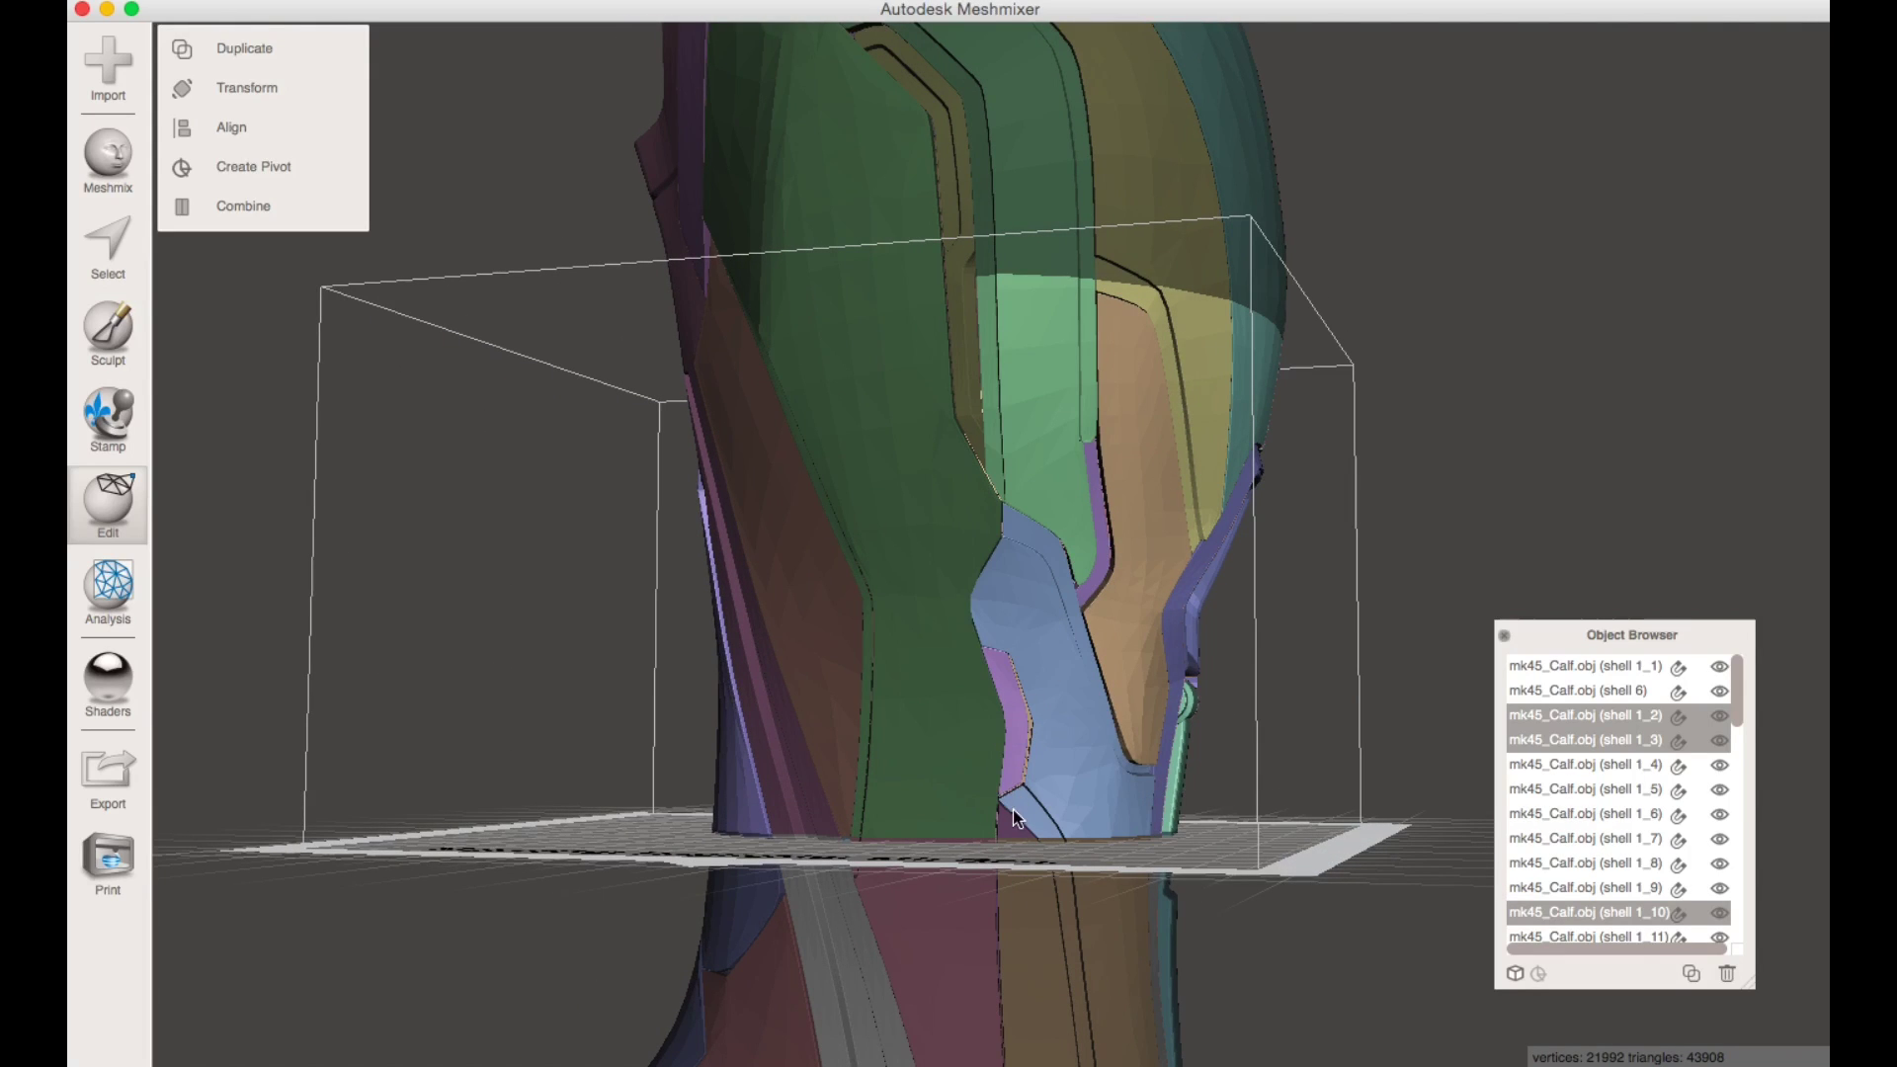
left_click(957, 815, "shift")
left_click(830, 765, "shift")
left_click(764, 798, "shift")
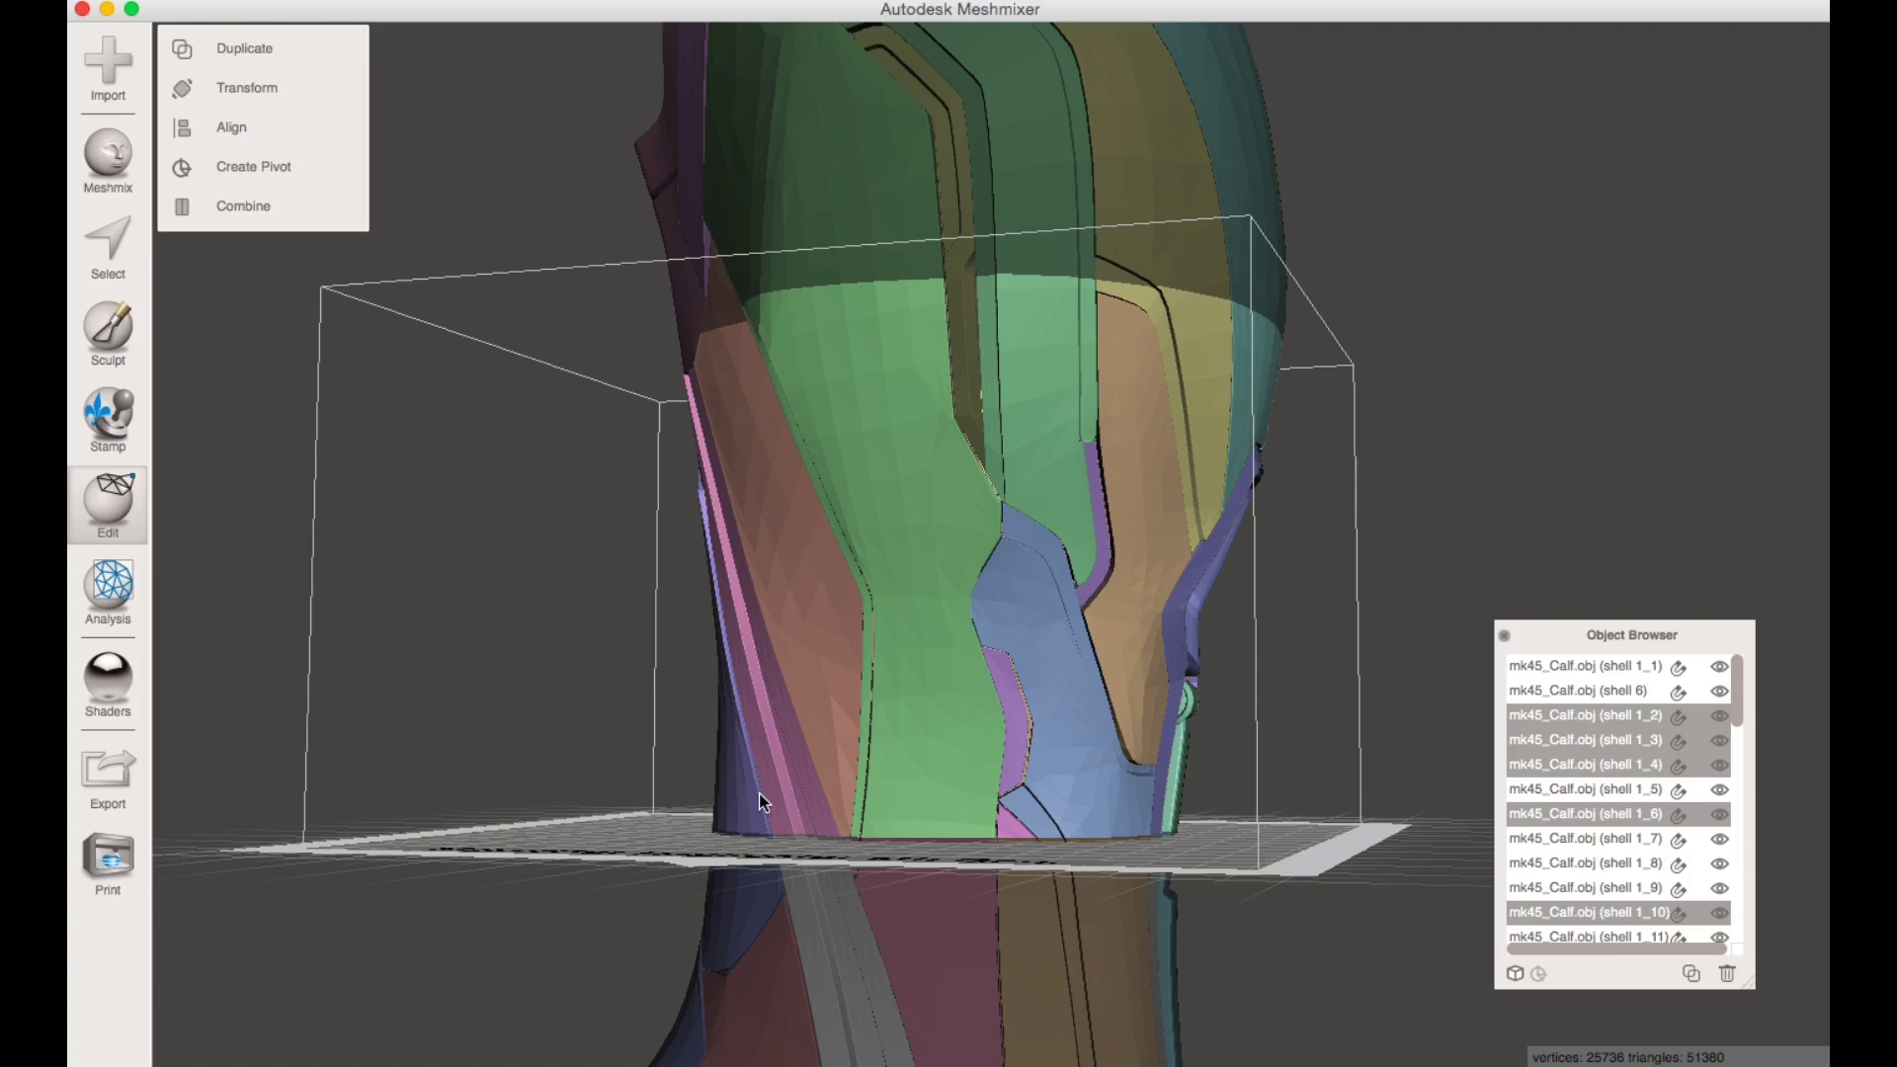
left_click(965, 412, "shift")
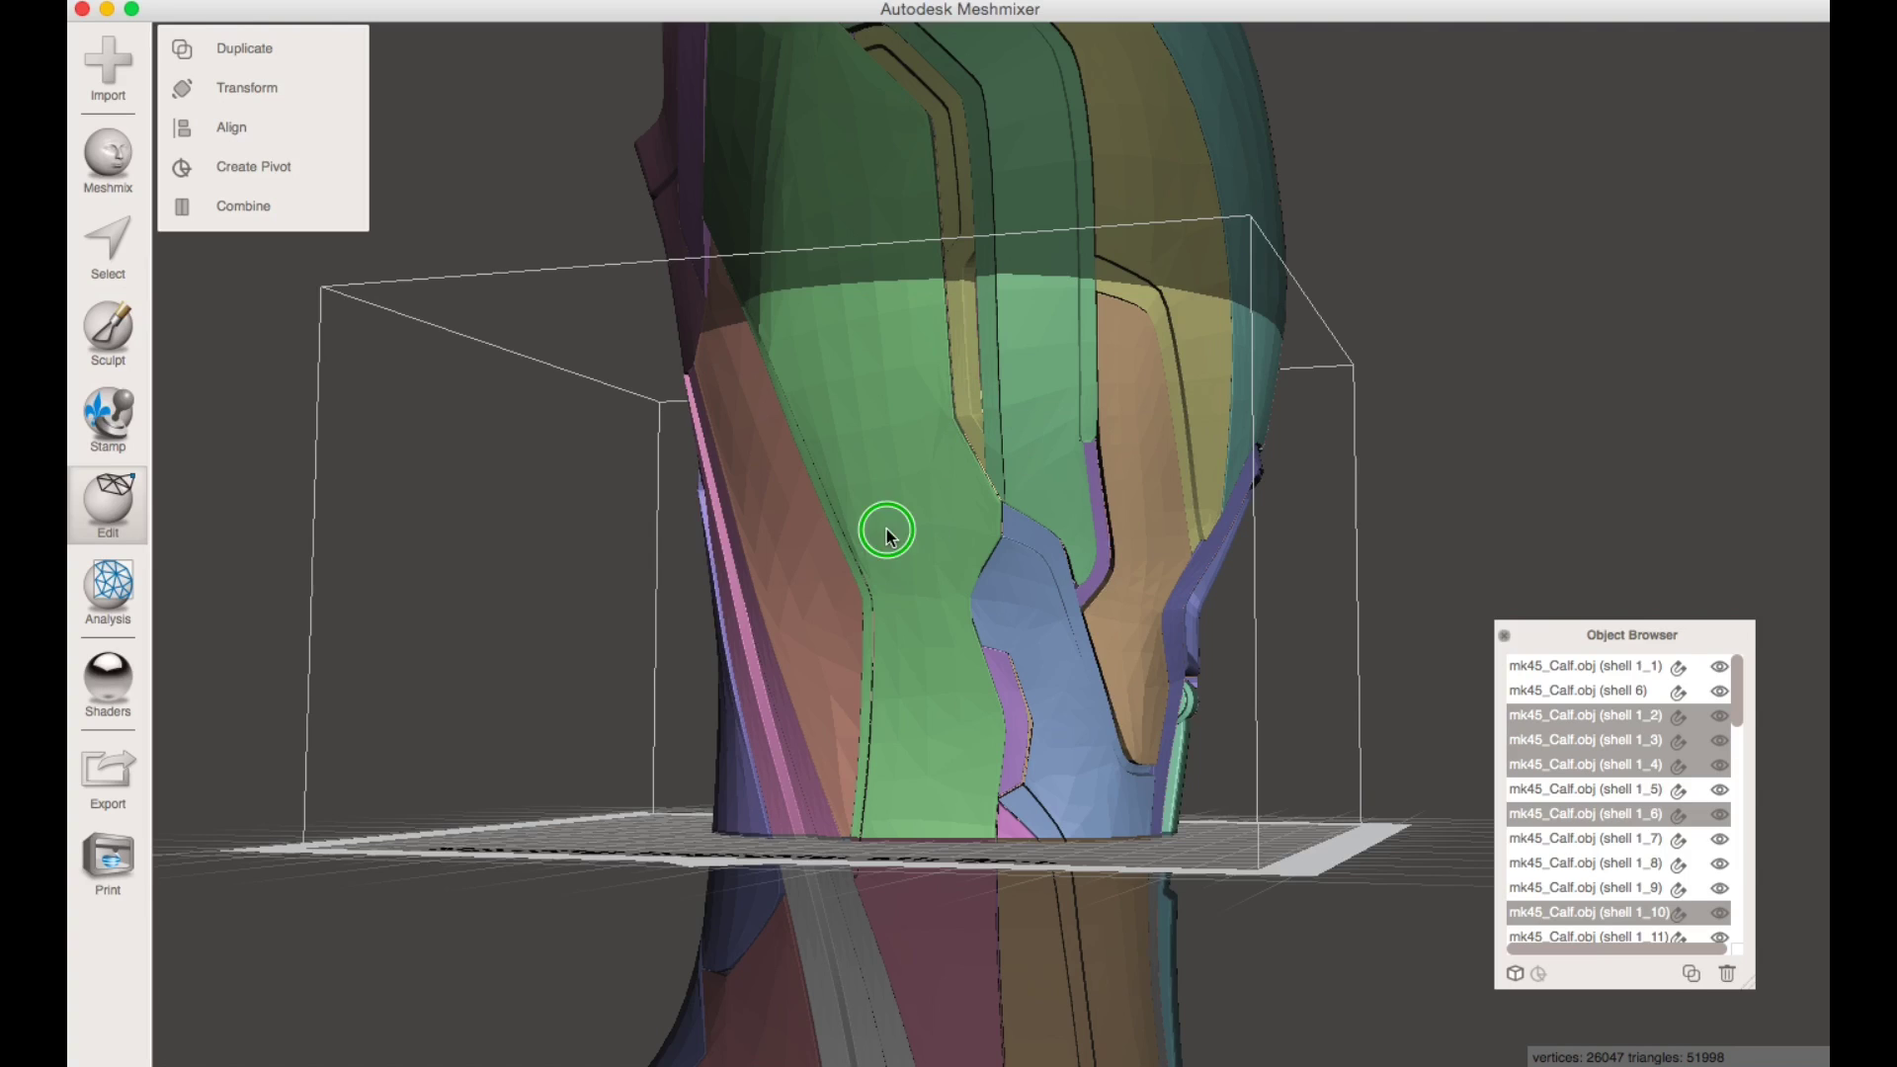
- Add the pink panel beside the blue front panel to the selection and combine all selected shells into one middle calf section
right_click_drag(886, 536, 1065, 500)
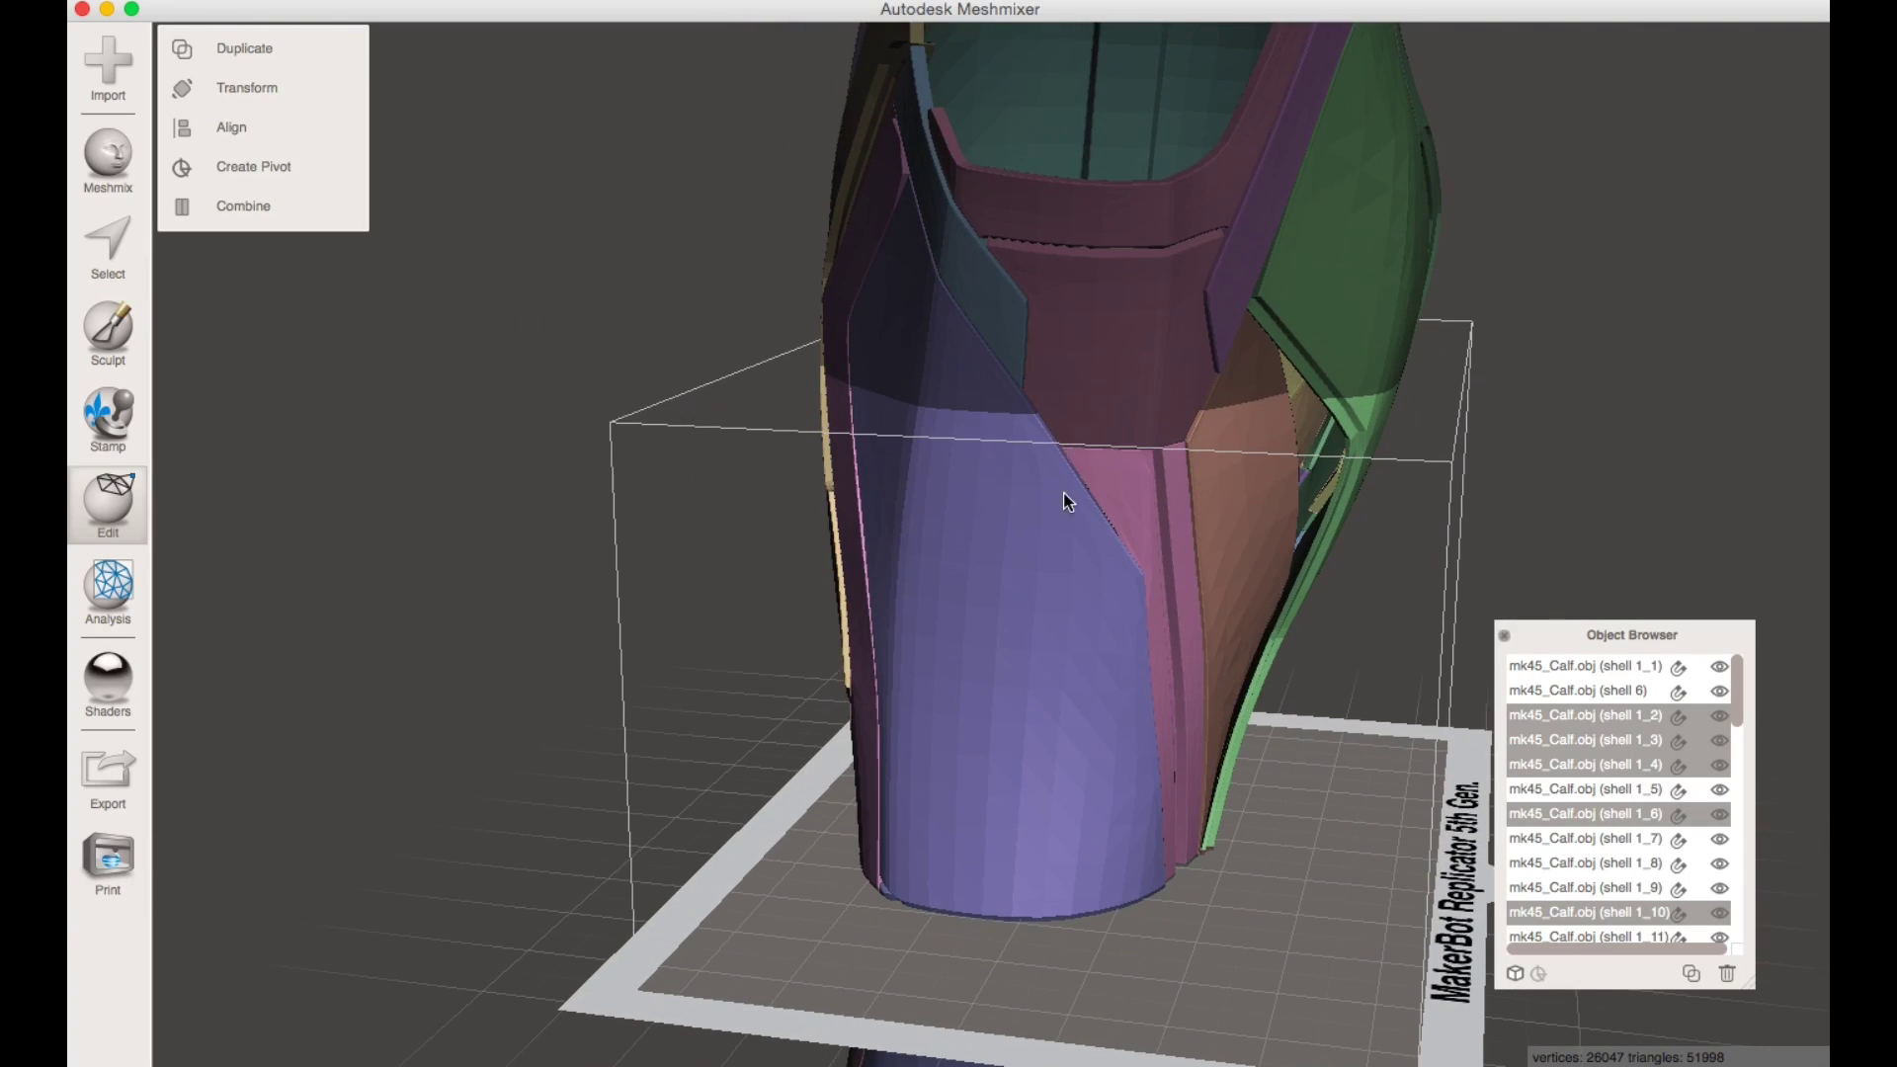
left_click(1094, 435, "shift")
right_click_drag(1095, 435, 985, 769)
left_click(230, 208)
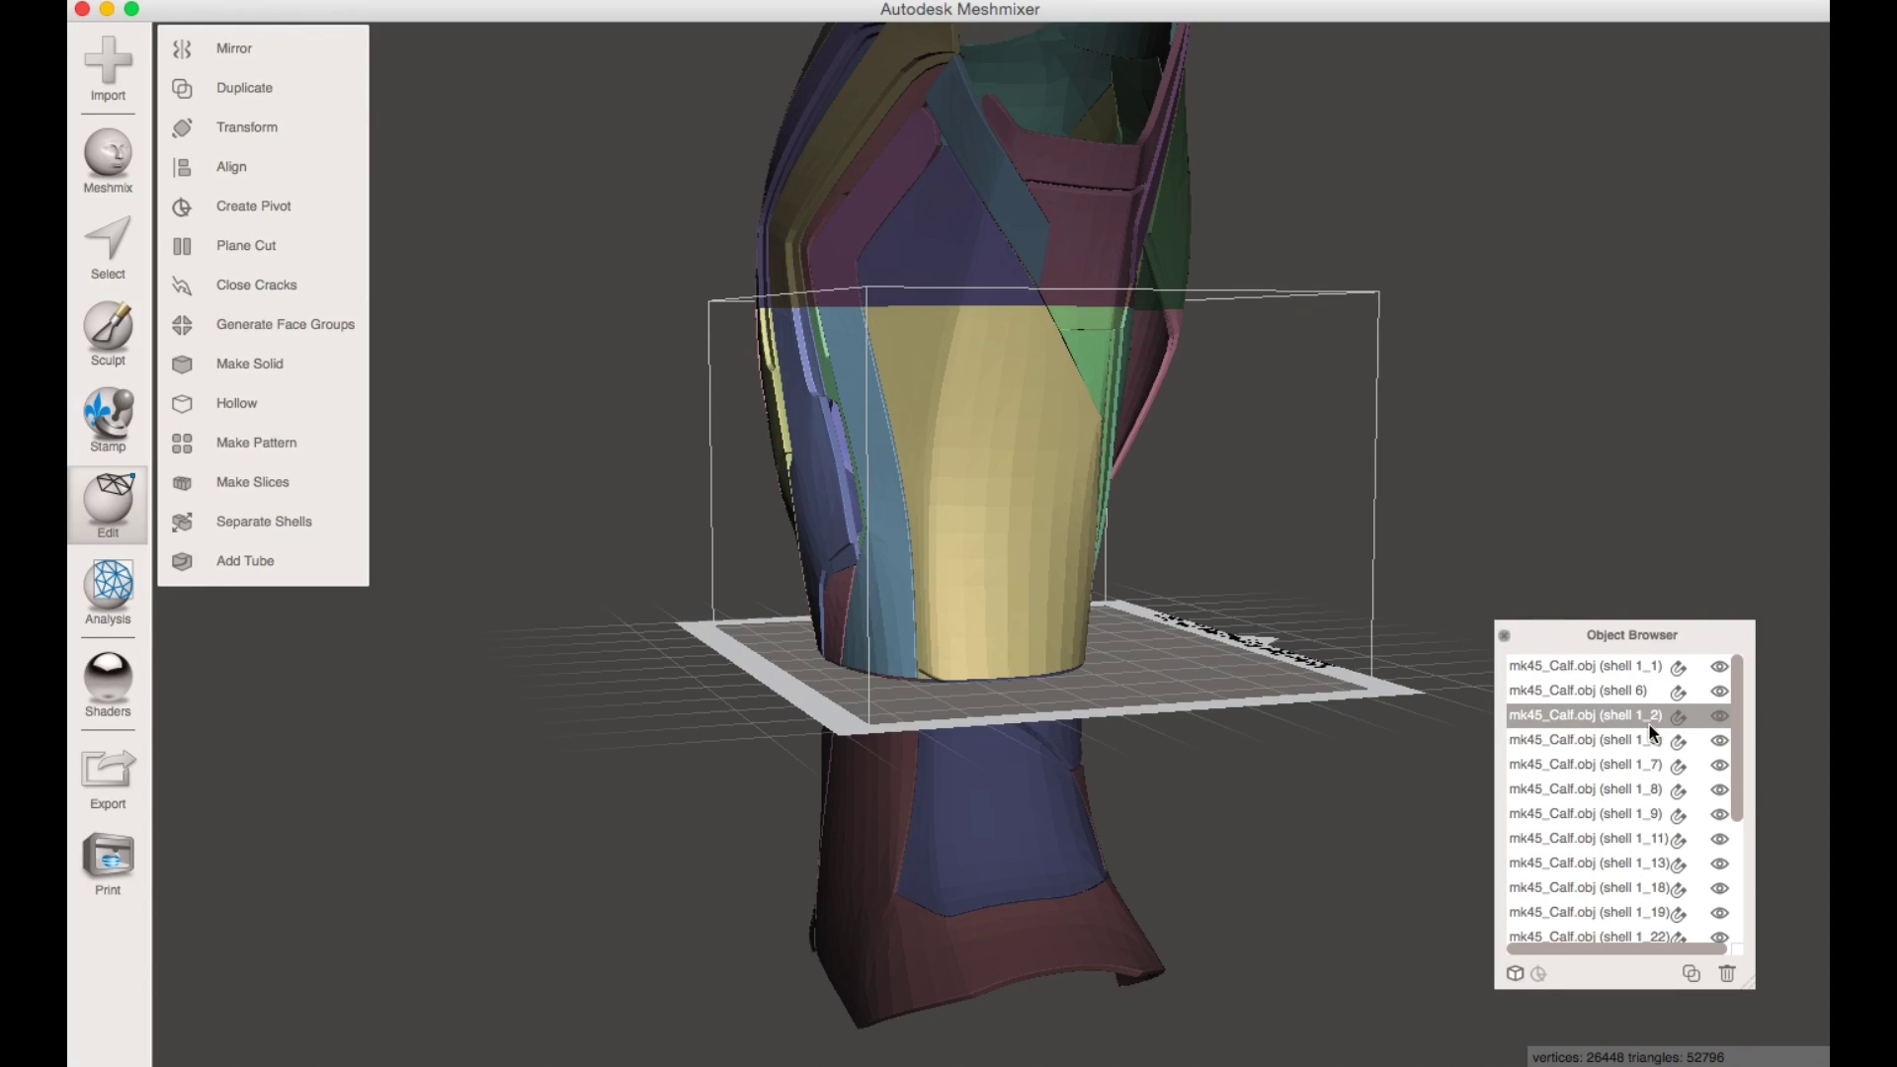
- Select every calf object in the object list, from shell 1_1 through shell 1_37
right_click_drag(1037, 833, 1053, 654)
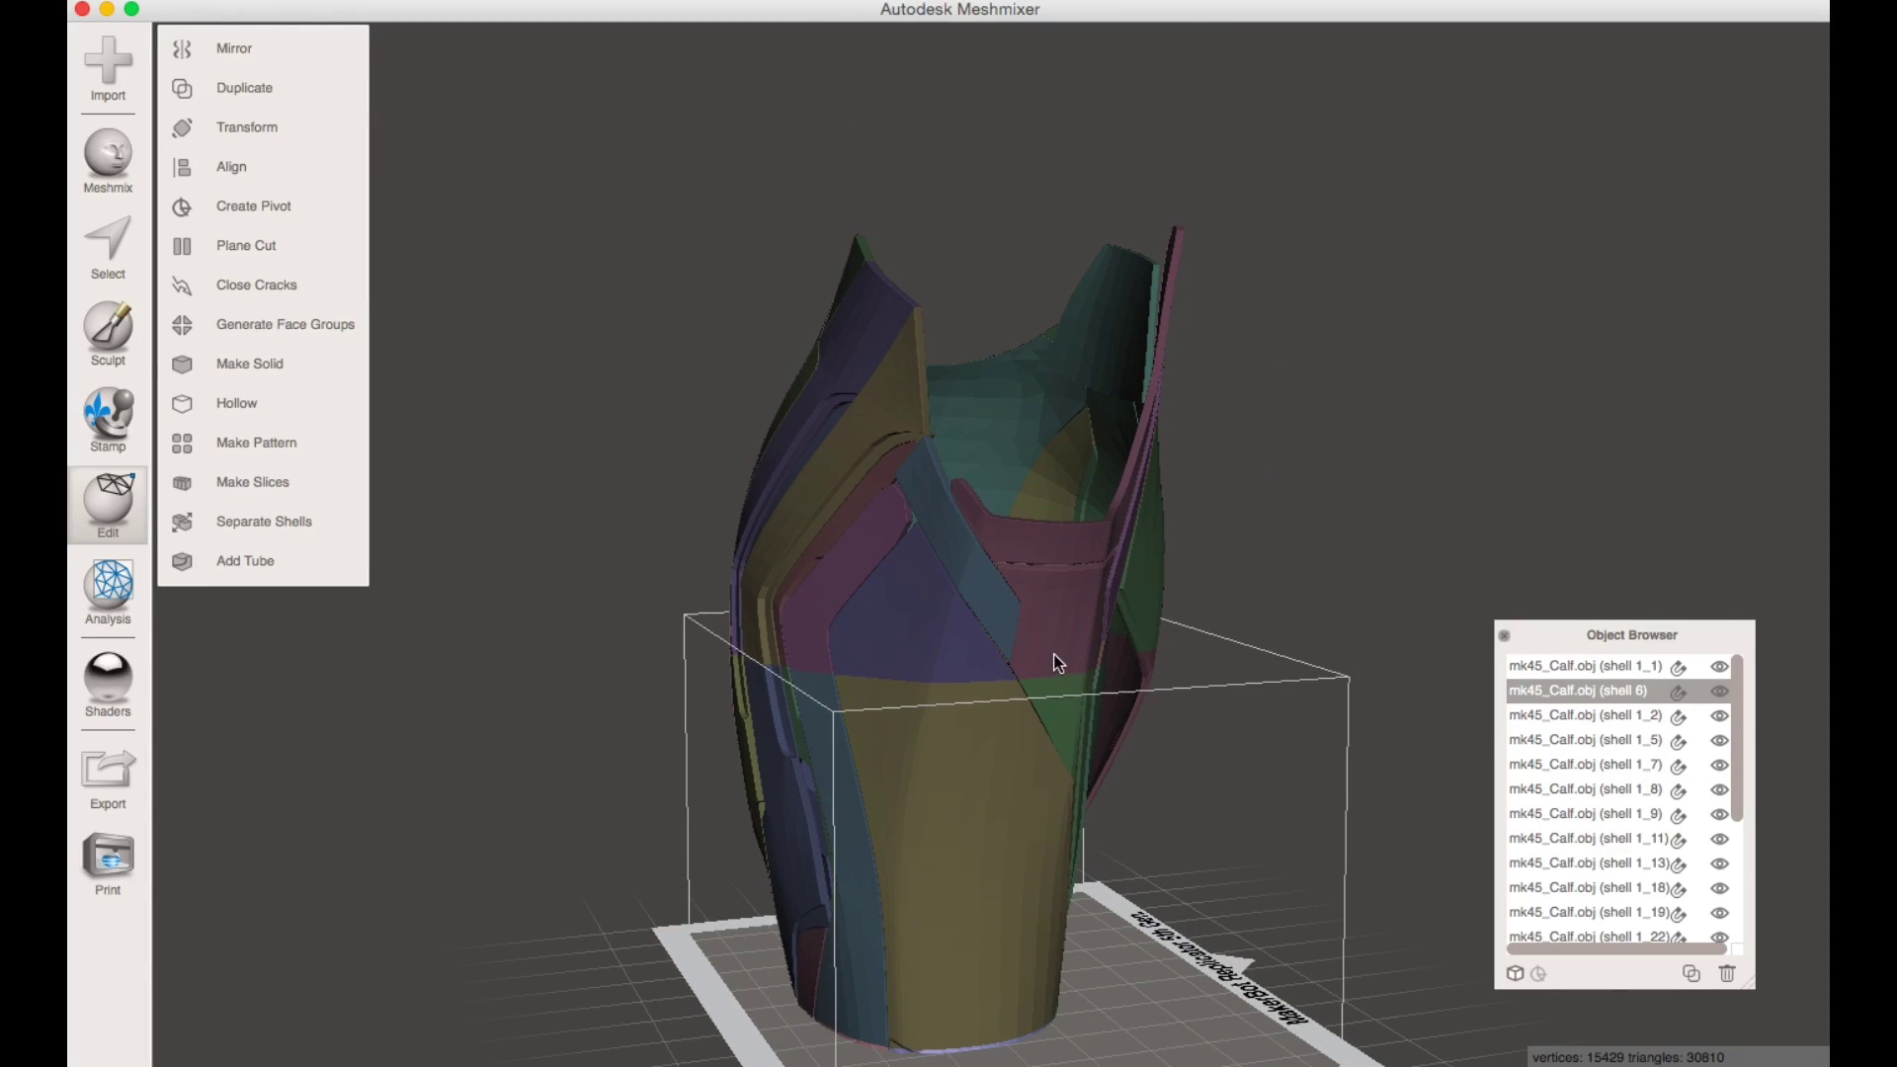
left_click(1053, 654)
scroll(1098, 741, "up", 2)
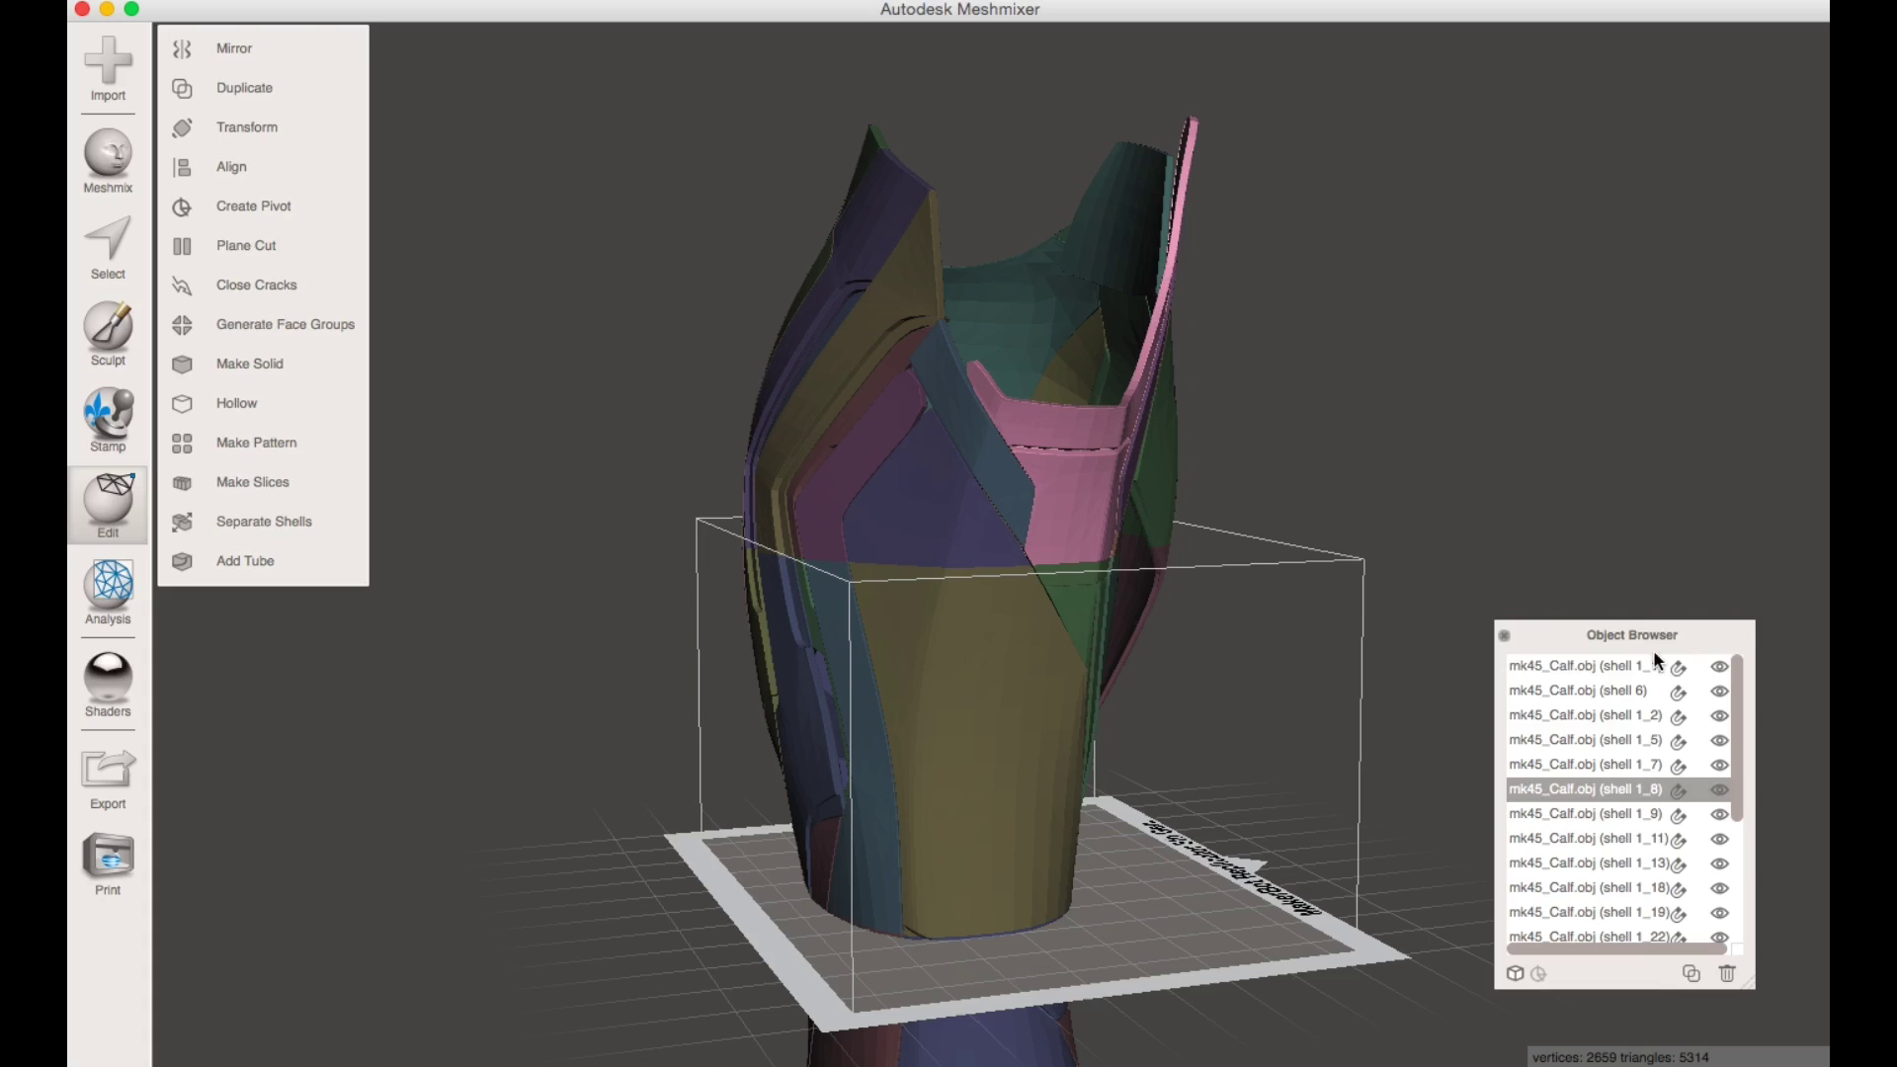
left_click(1625, 665)
left_click_drag(1741, 701, 1736, 868)
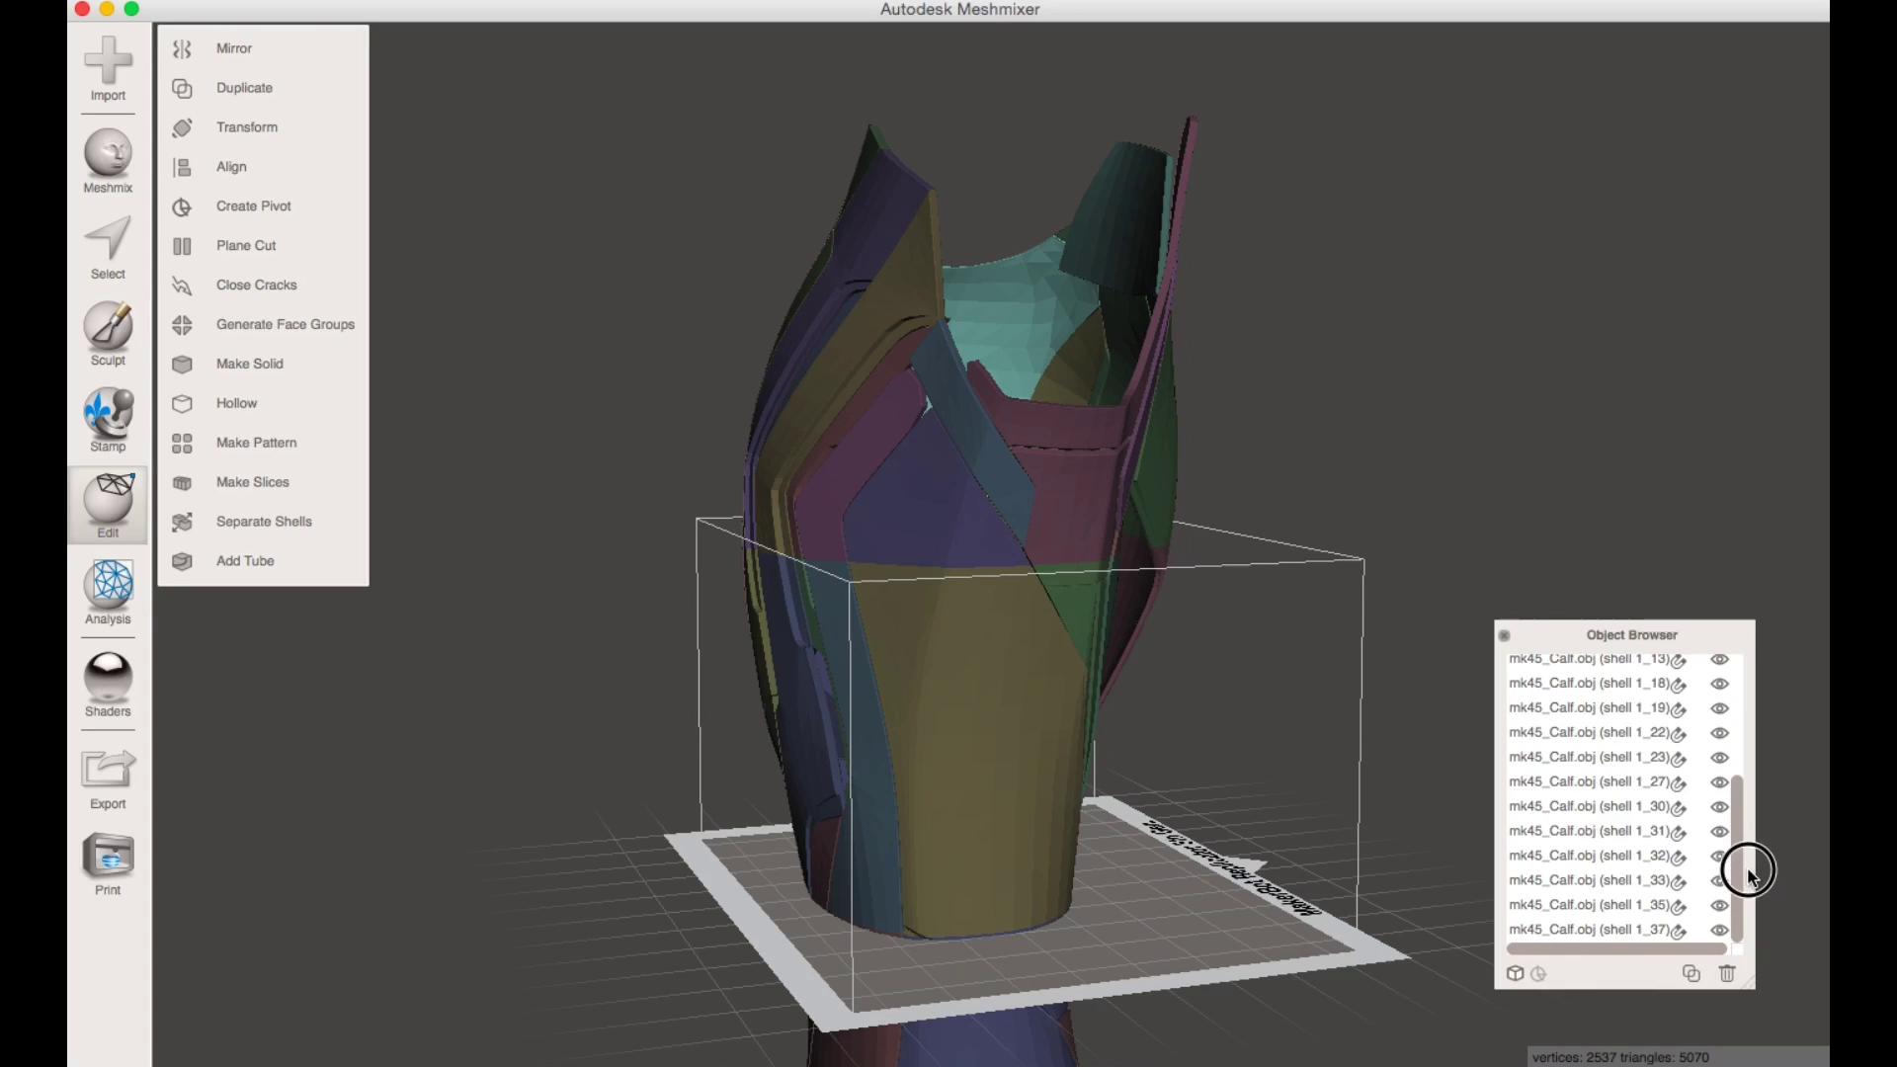
left_click(1617, 931)
left_click(1604, 928, "shift")
- Deselect the middle and lower calf sections and combine the remaining upper shells into one section
right_click_drag(1462, 870, 1274, 791)
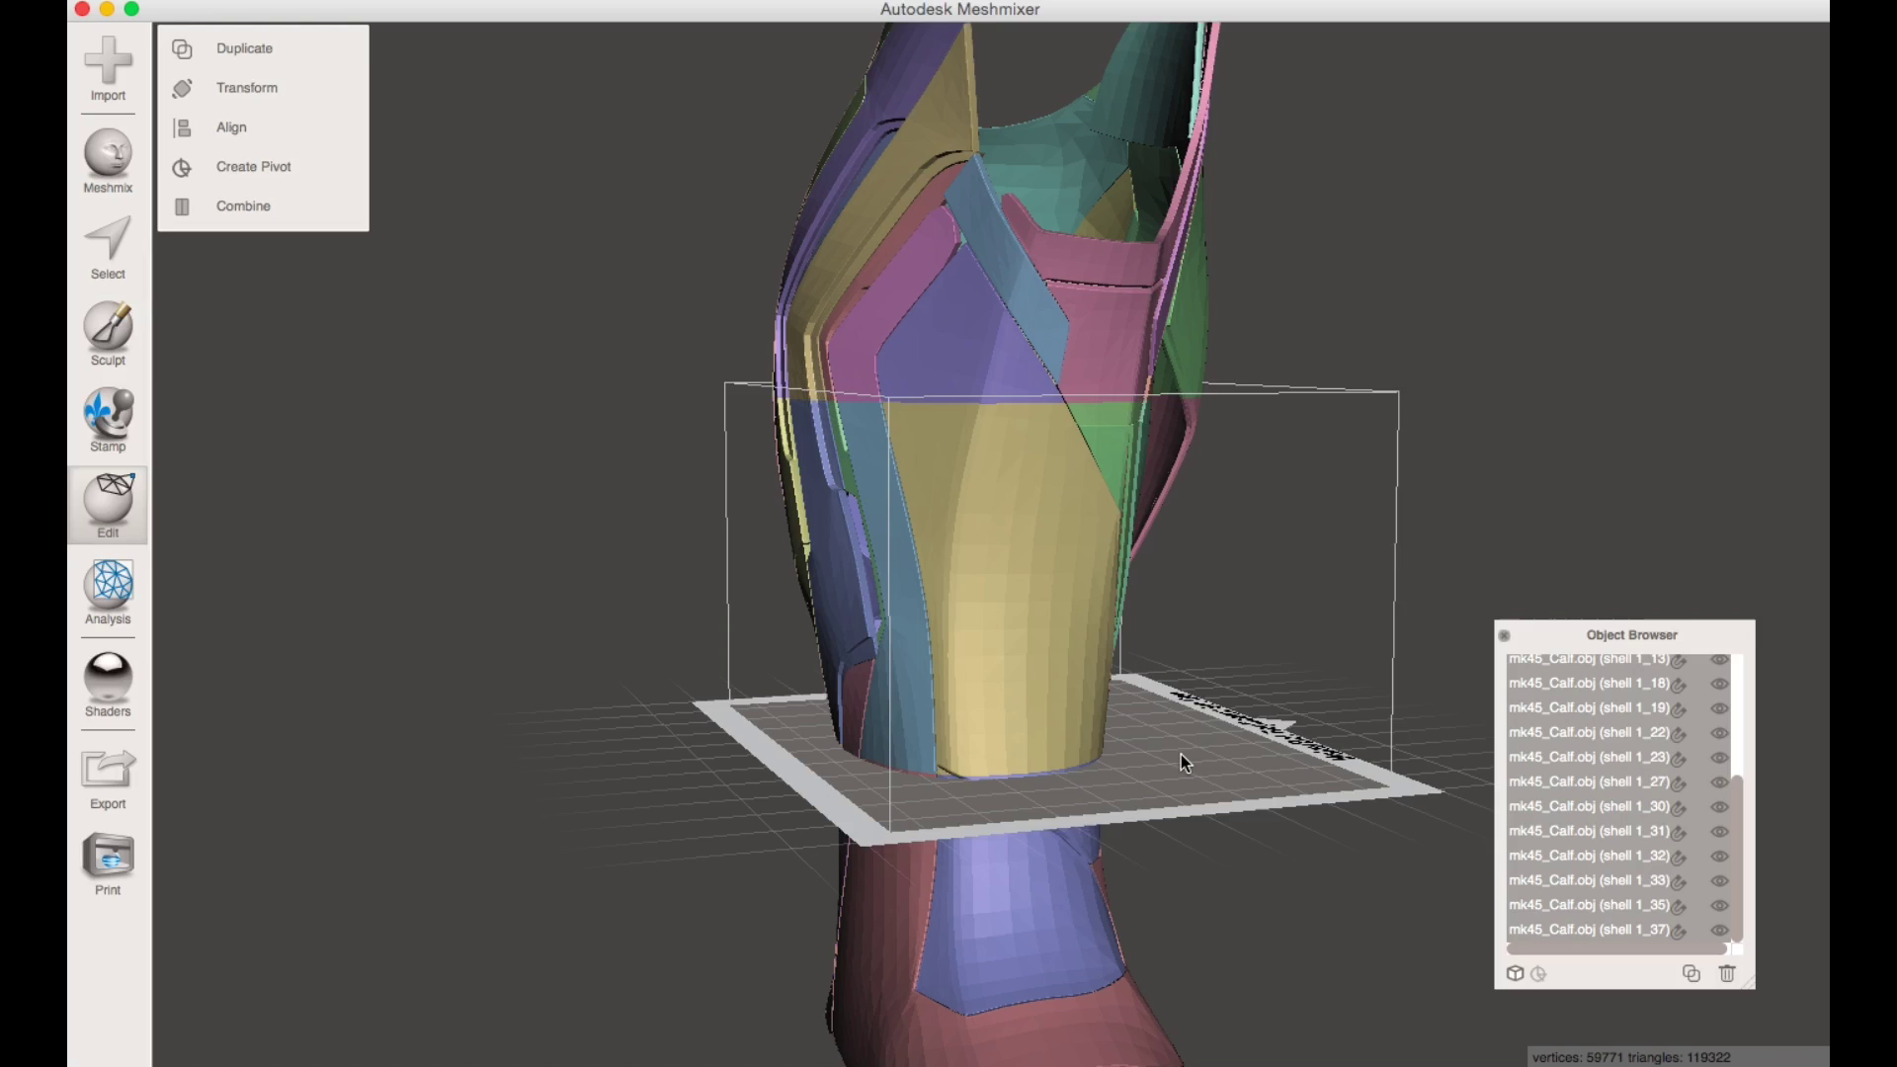
left_click(990, 632)
left_click(1016, 978)
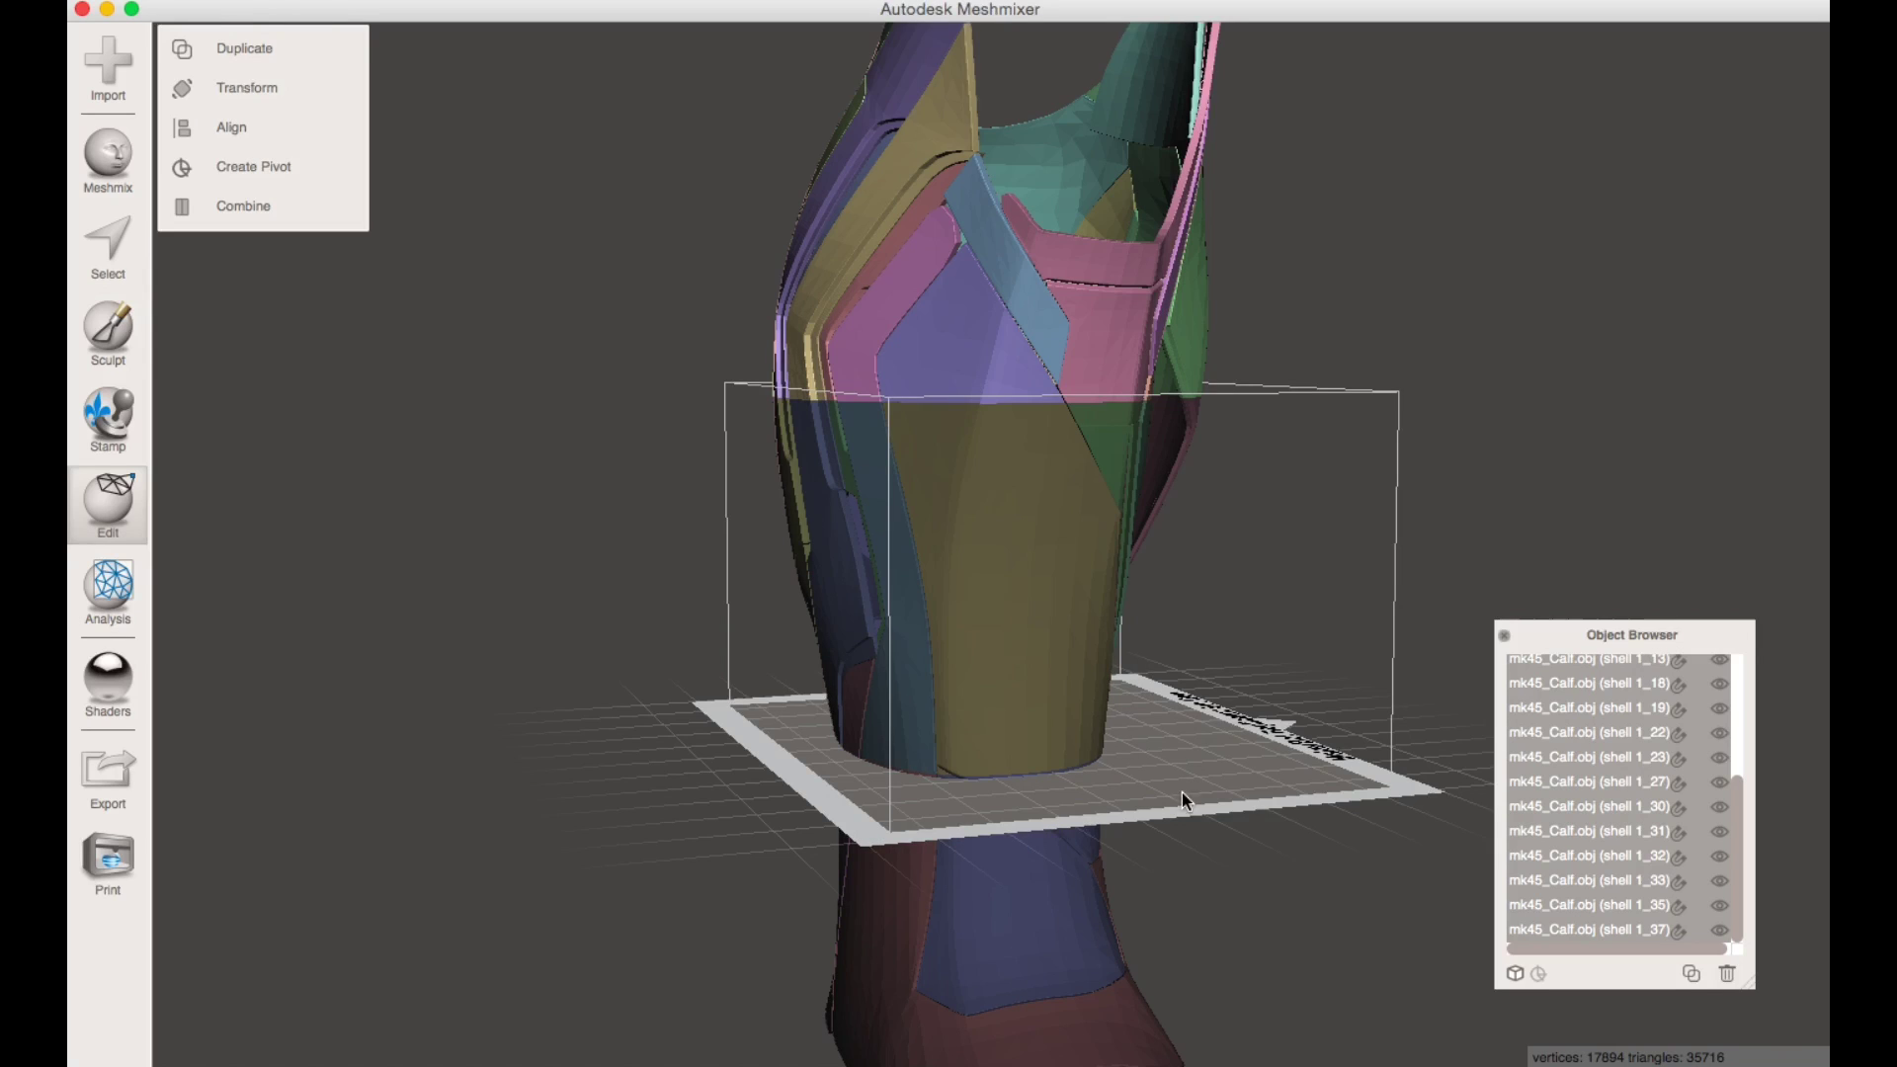
right_click_drag(1182, 793, 1162, 856)
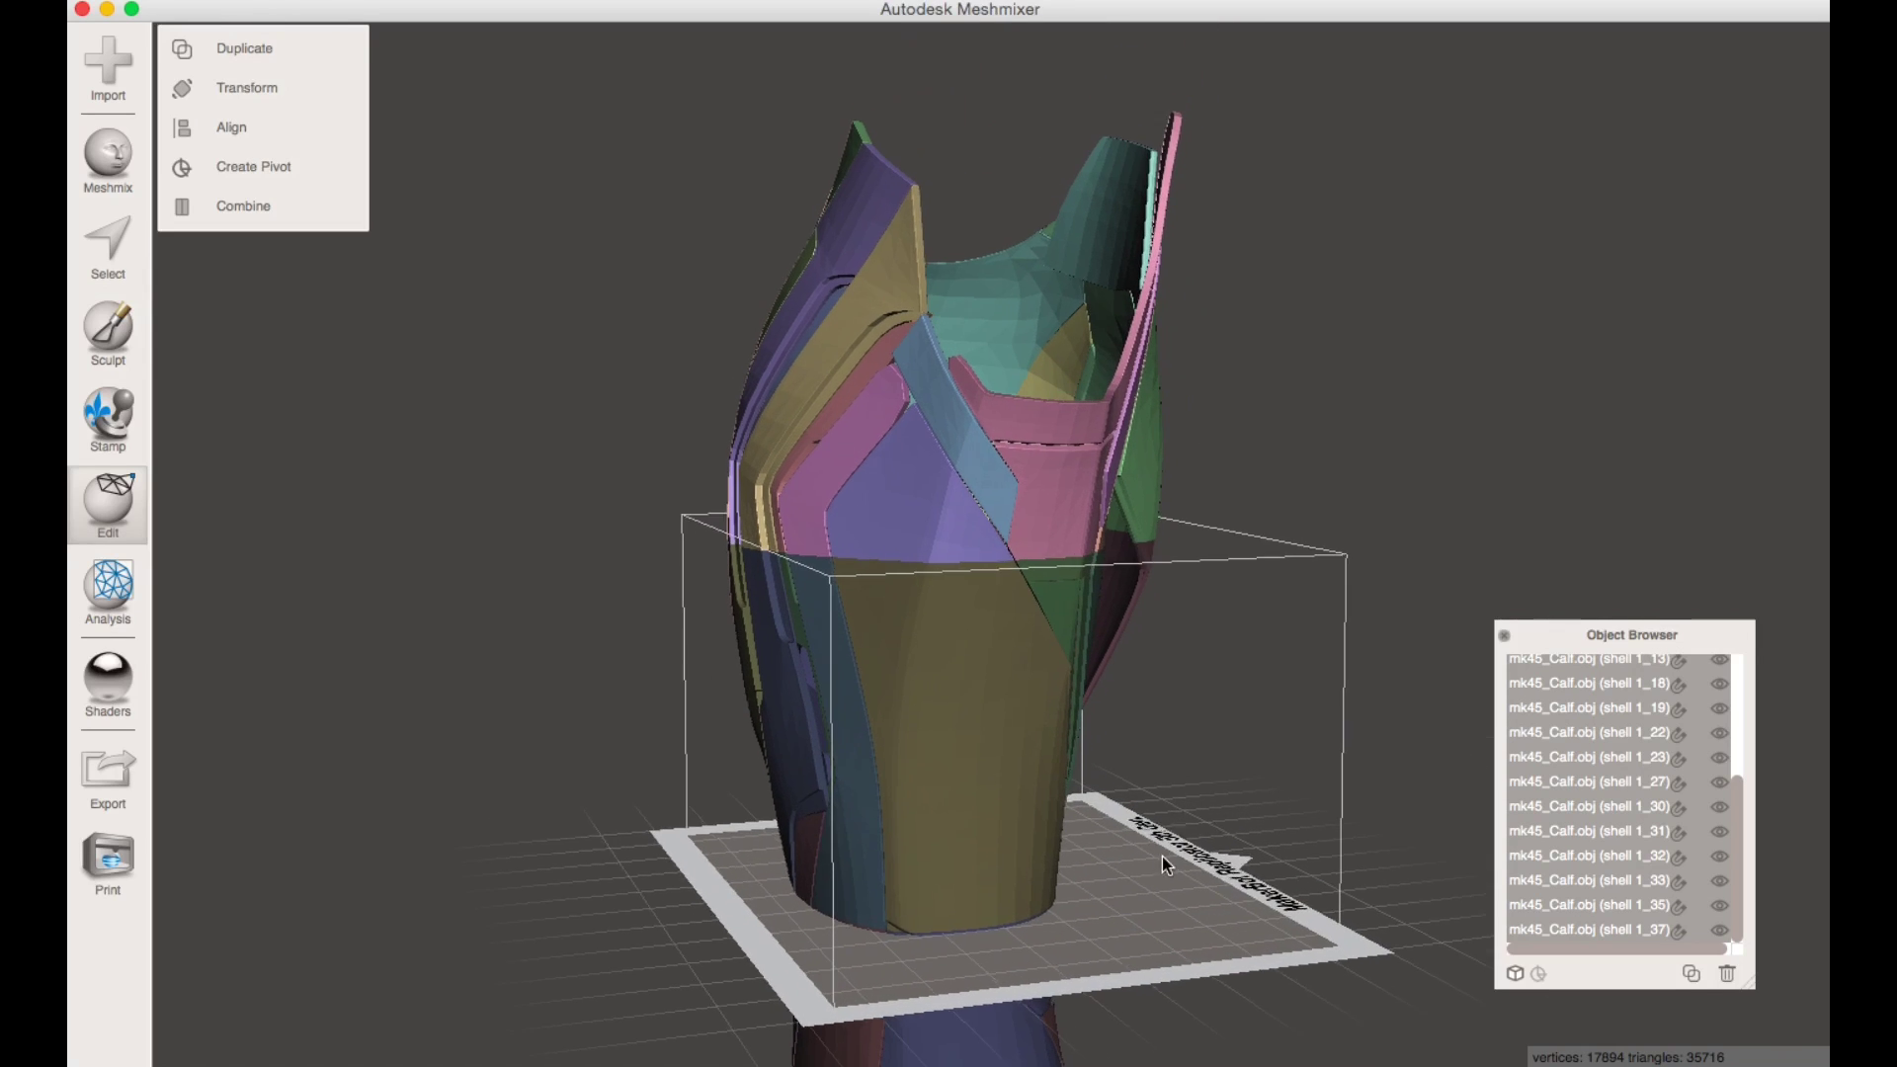
left_click(289, 224)
- Examine the combined upper calf section and its cut edge from several angles
right_click_drag(624, 665, 875, 820)
scroll(875, 820, "up", 5)
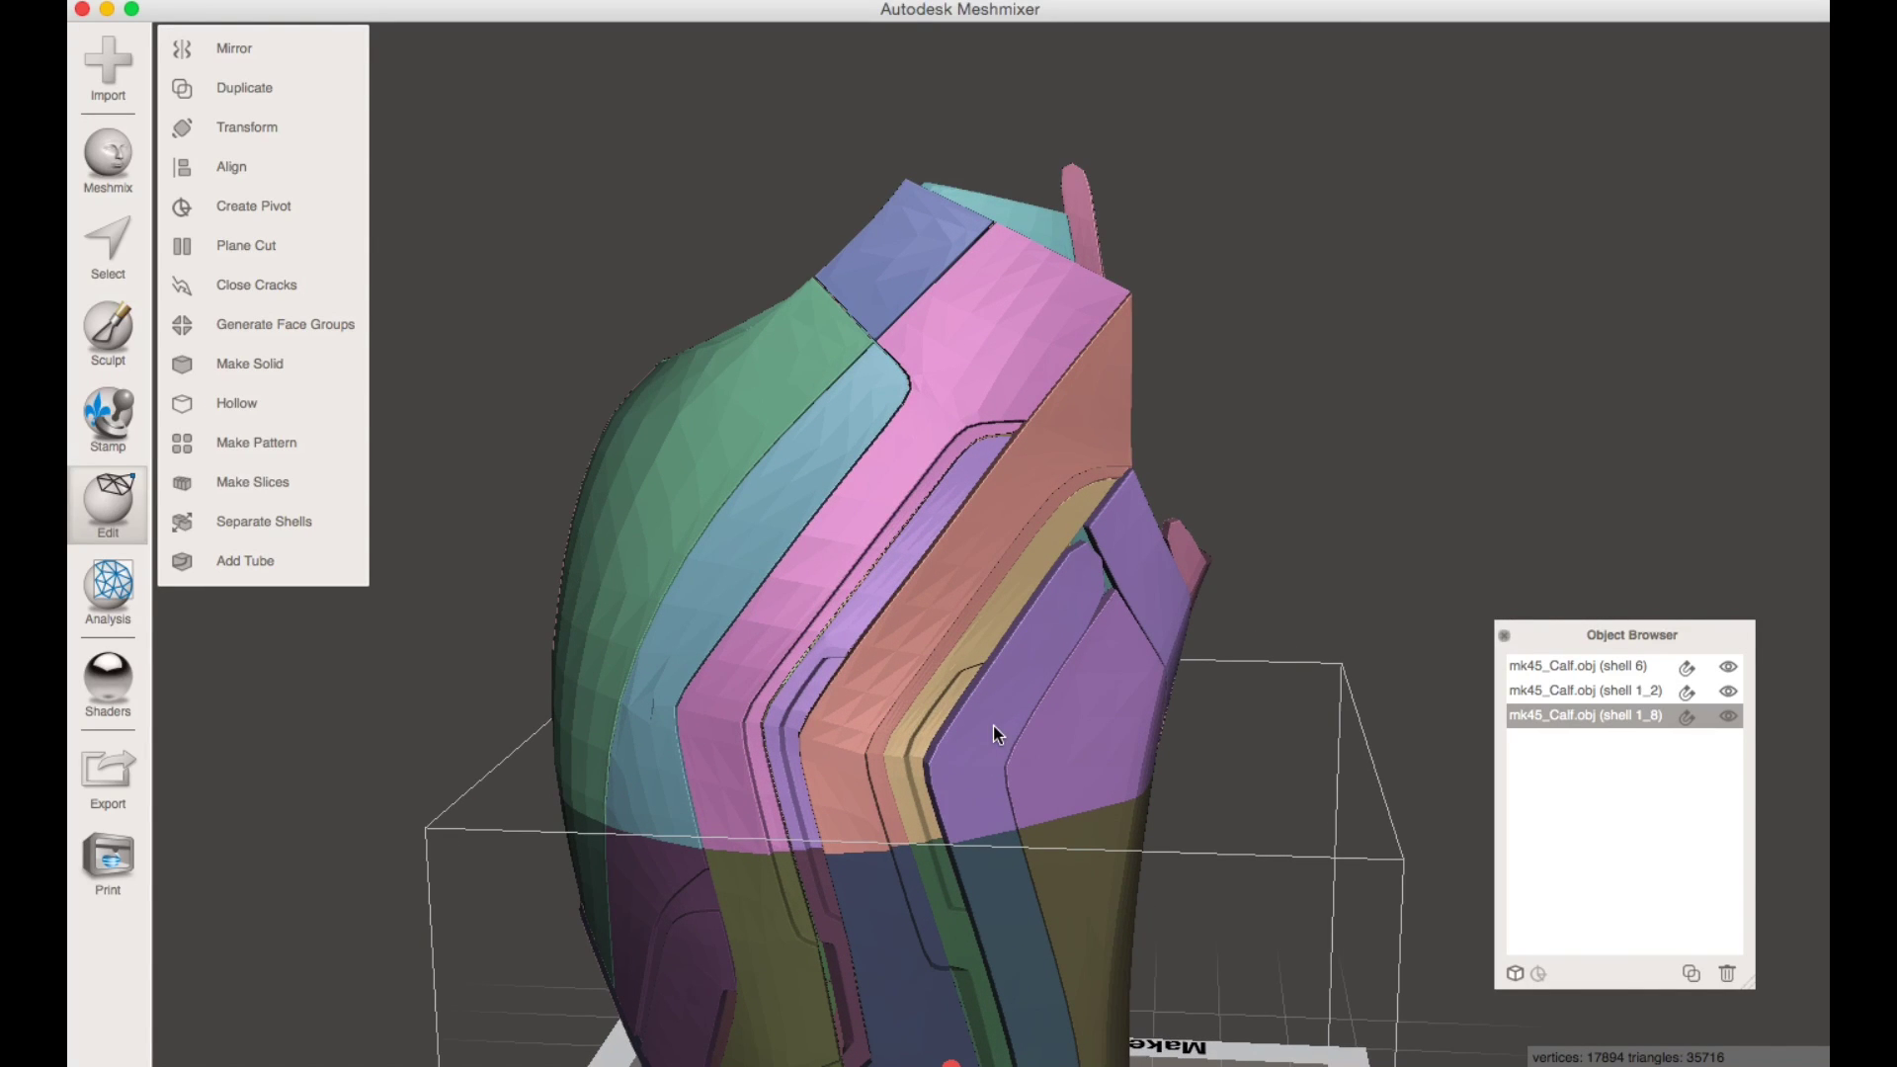
right_click_drag(1100, 813, 1004, 869)
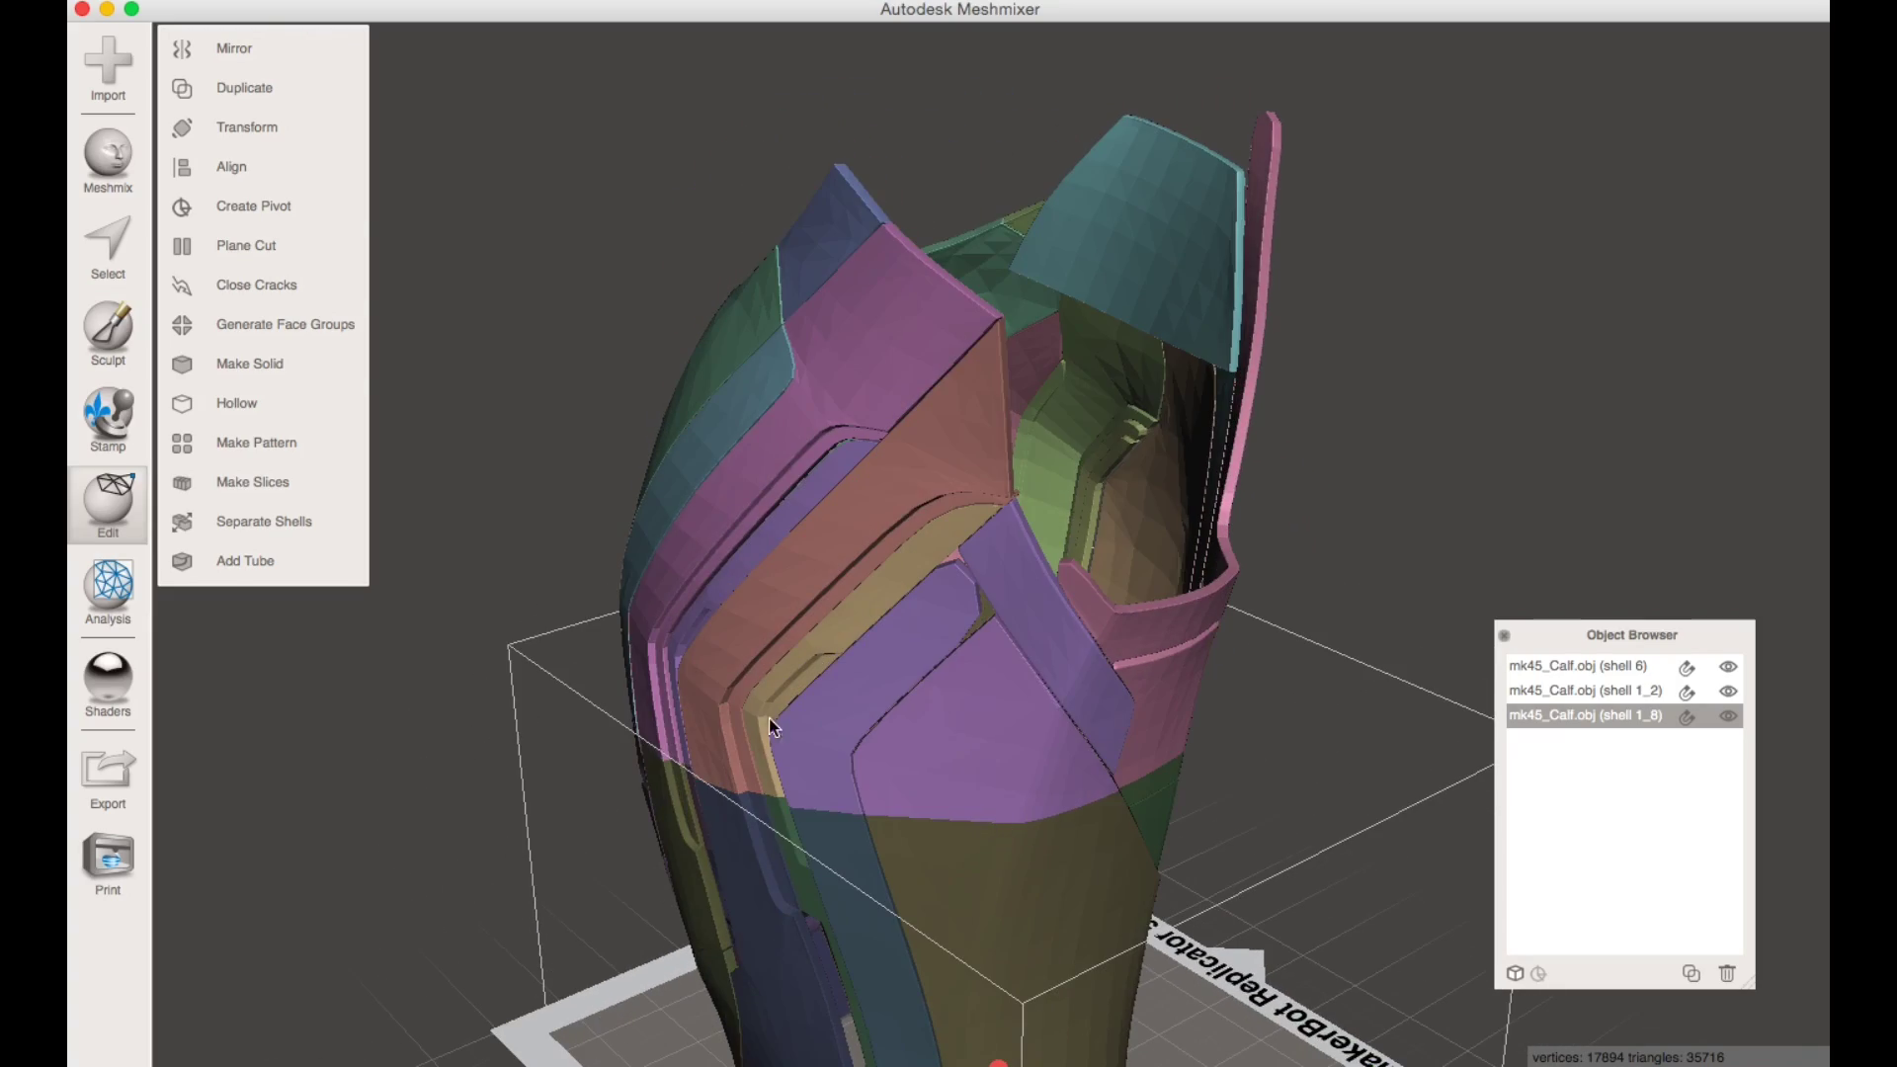
right_click_drag(833, 840, 981, 758)
scroll(981, 759, "down", 5)
scroll(906, 860, "down", 3)
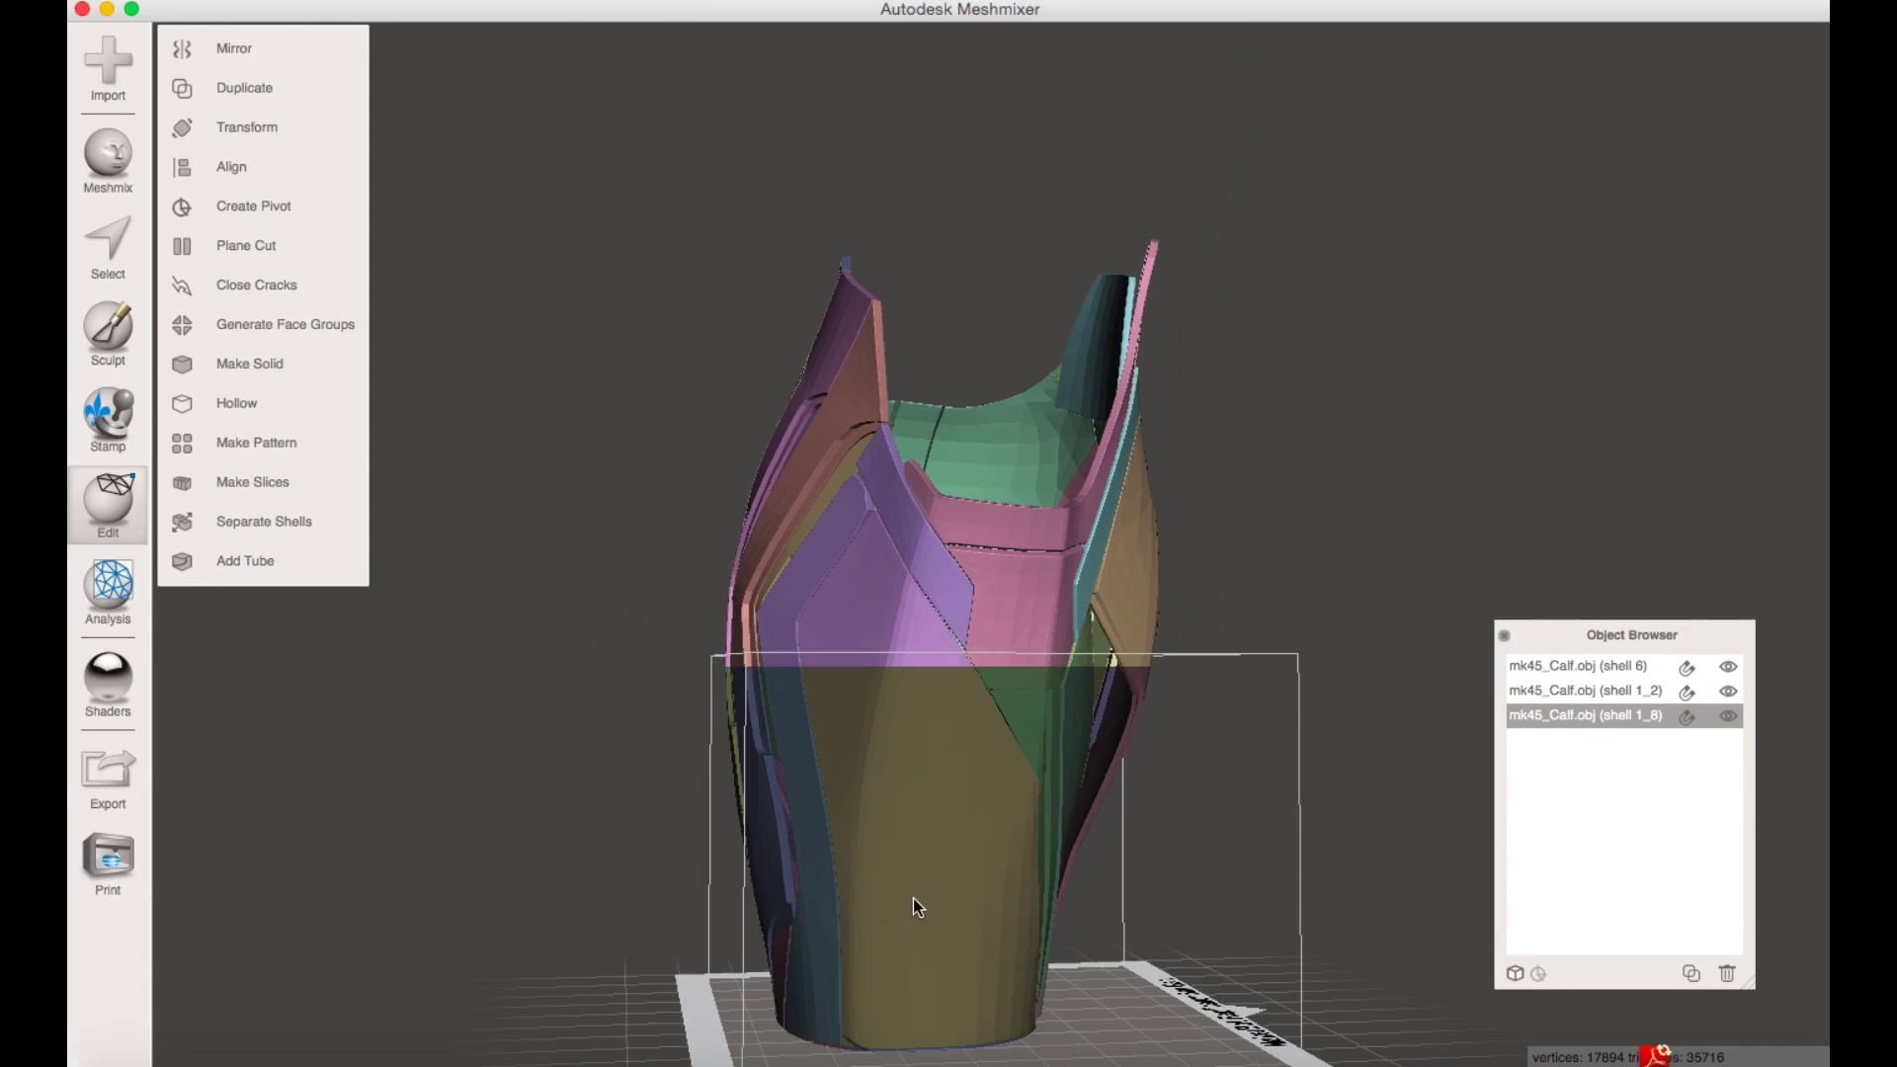
right_click_drag(937, 877, 998, 723)
- Select all three calf sections, translate them vertically by -142.2 mm to set the upper section on the bed, and apply it
left_click(966, 427)
right_click_drag(1193, 839, 1107, 875)
left_click(1035, 917)
left_click(964, 654, "shift")
left_click(960, 507, "shift")
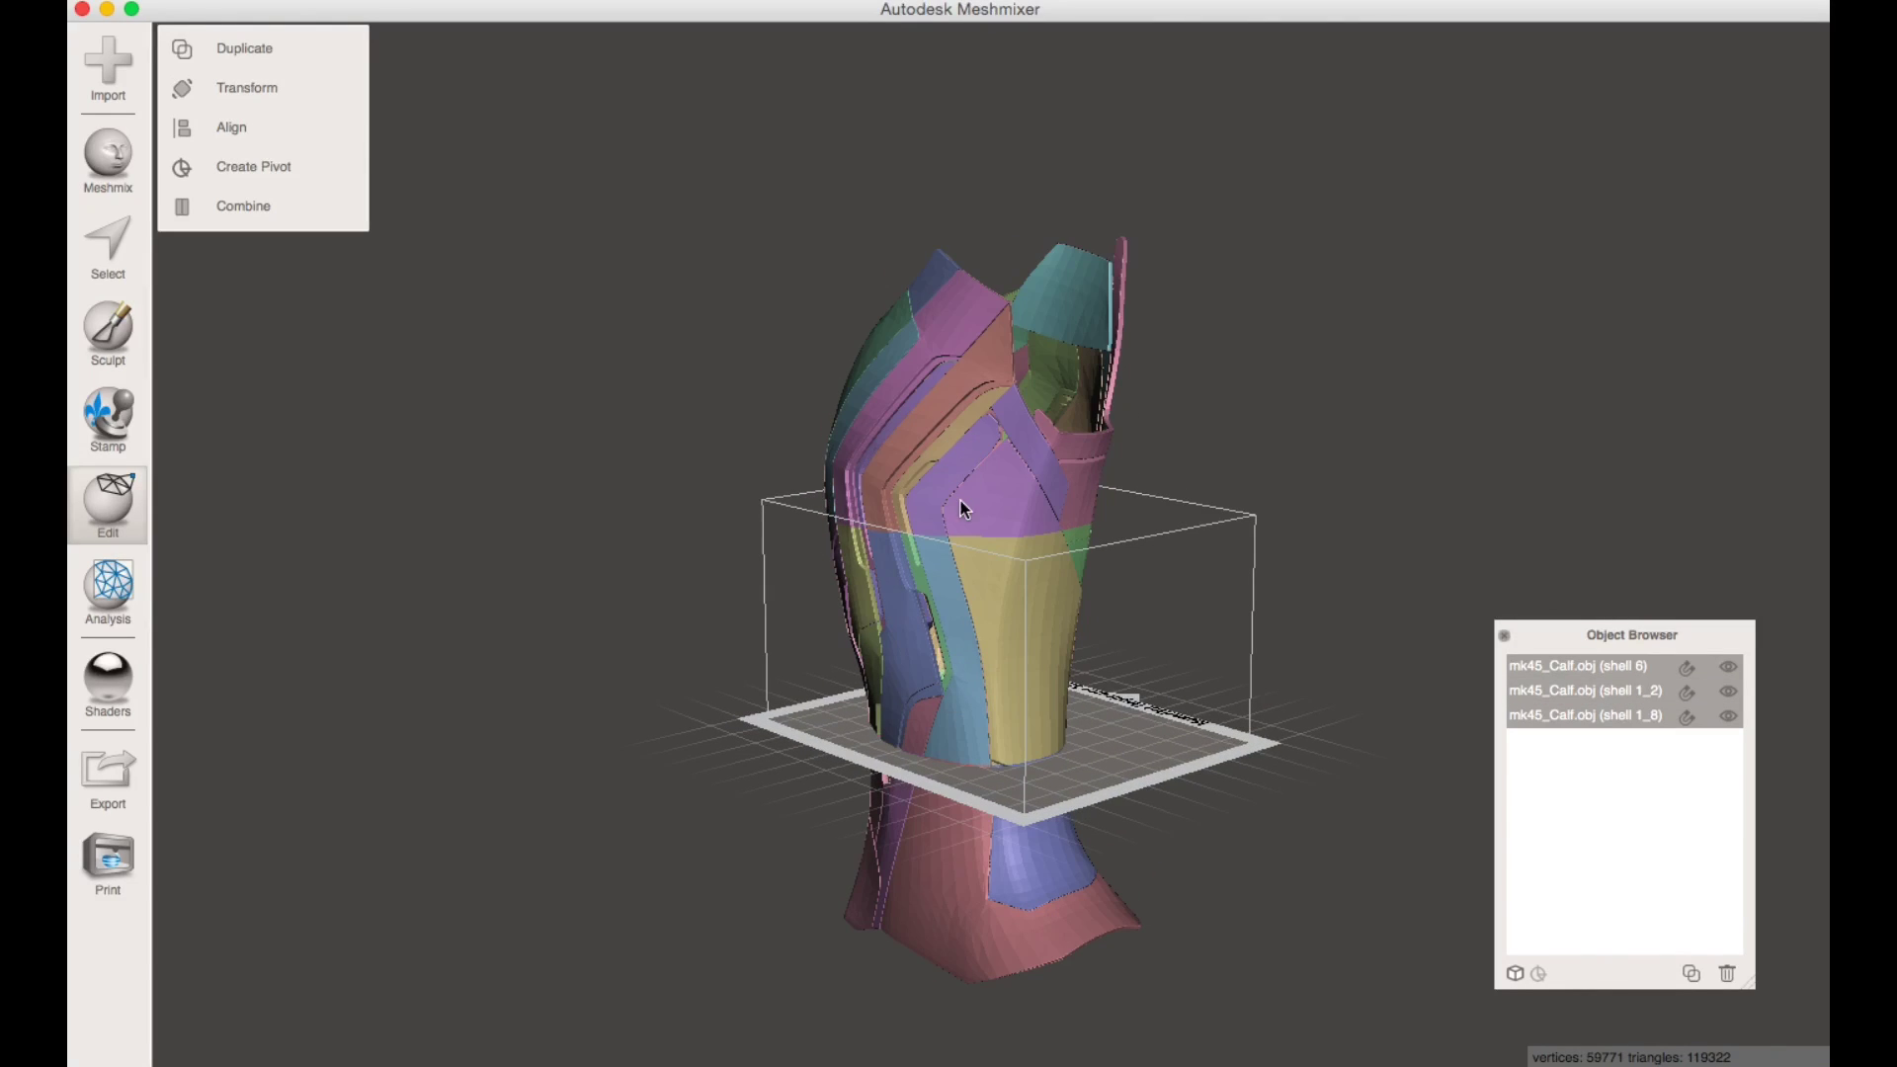
left_click(238, 88)
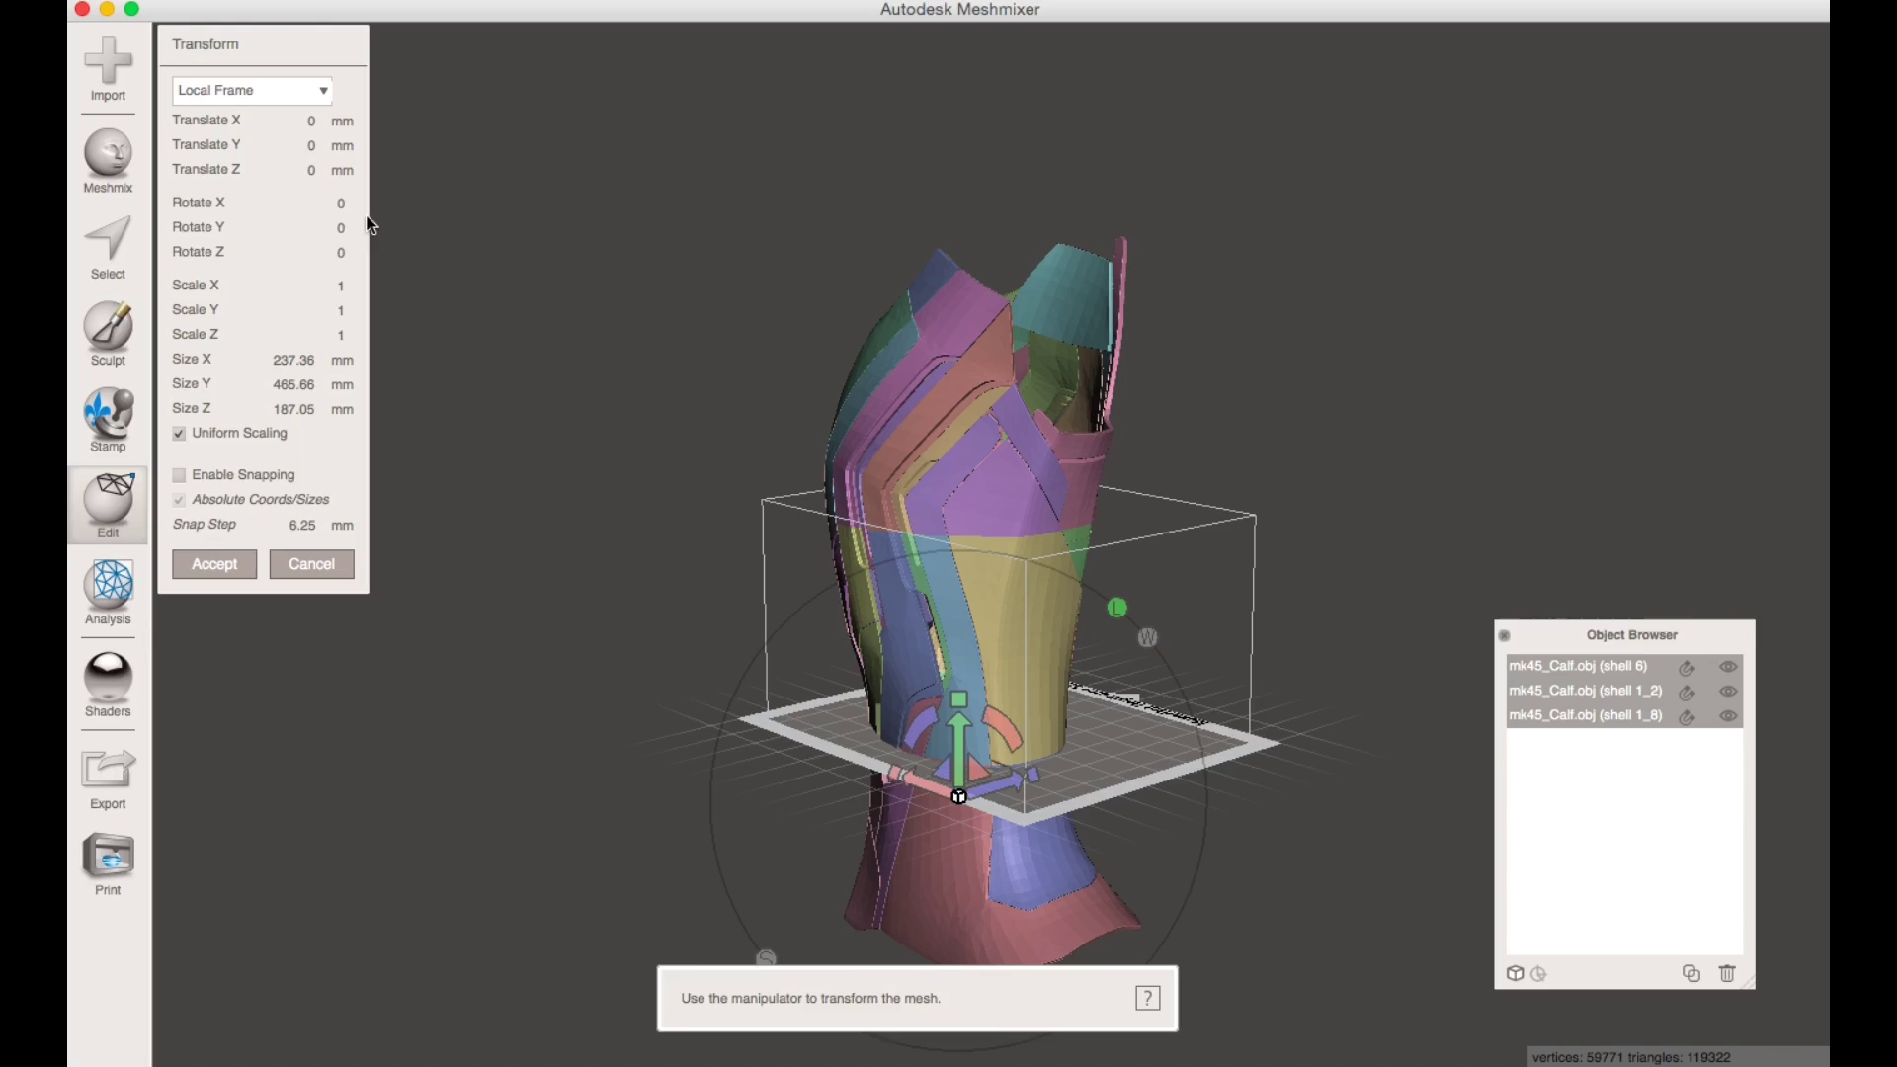
right_click_drag(731, 555, 891, 790)
left_click_drag(953, 741, 971, 951)
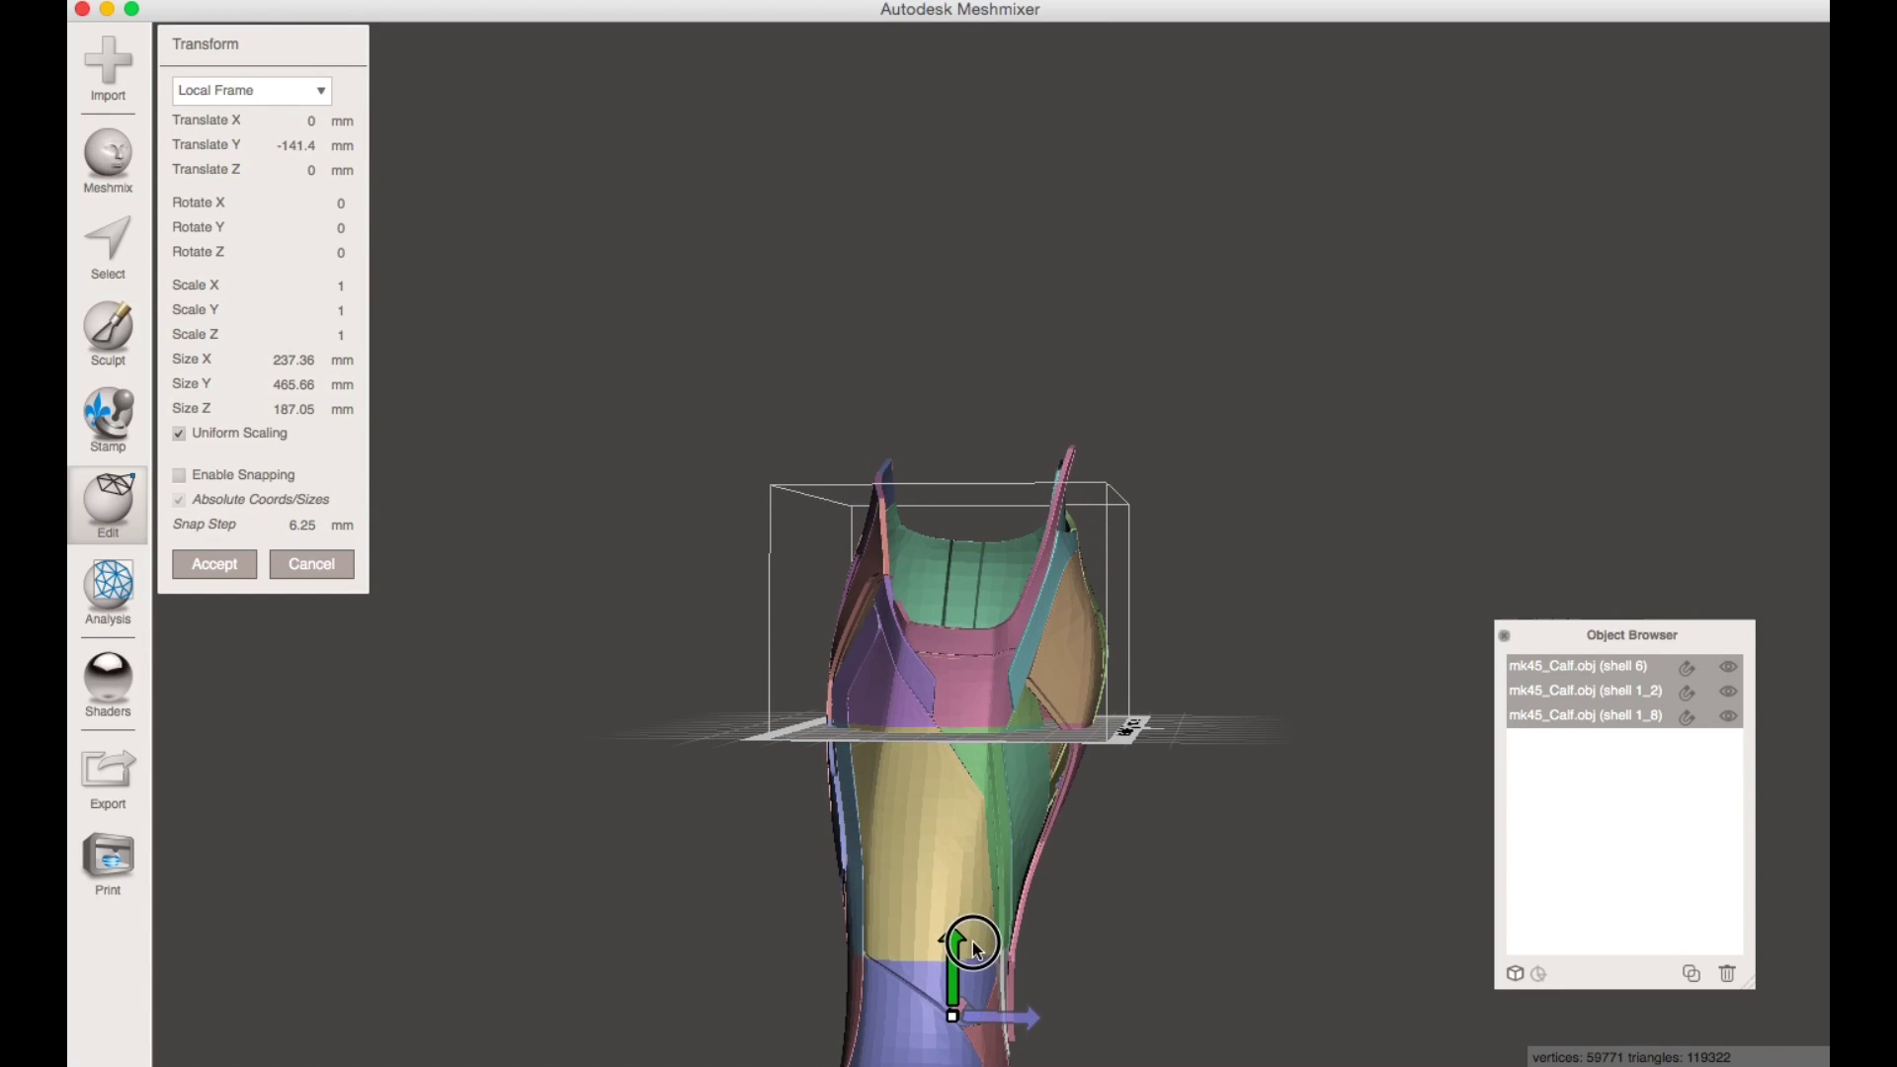
scroll(969, 814, "up", 3)
right_click_drag(966, 796, 858, 612)
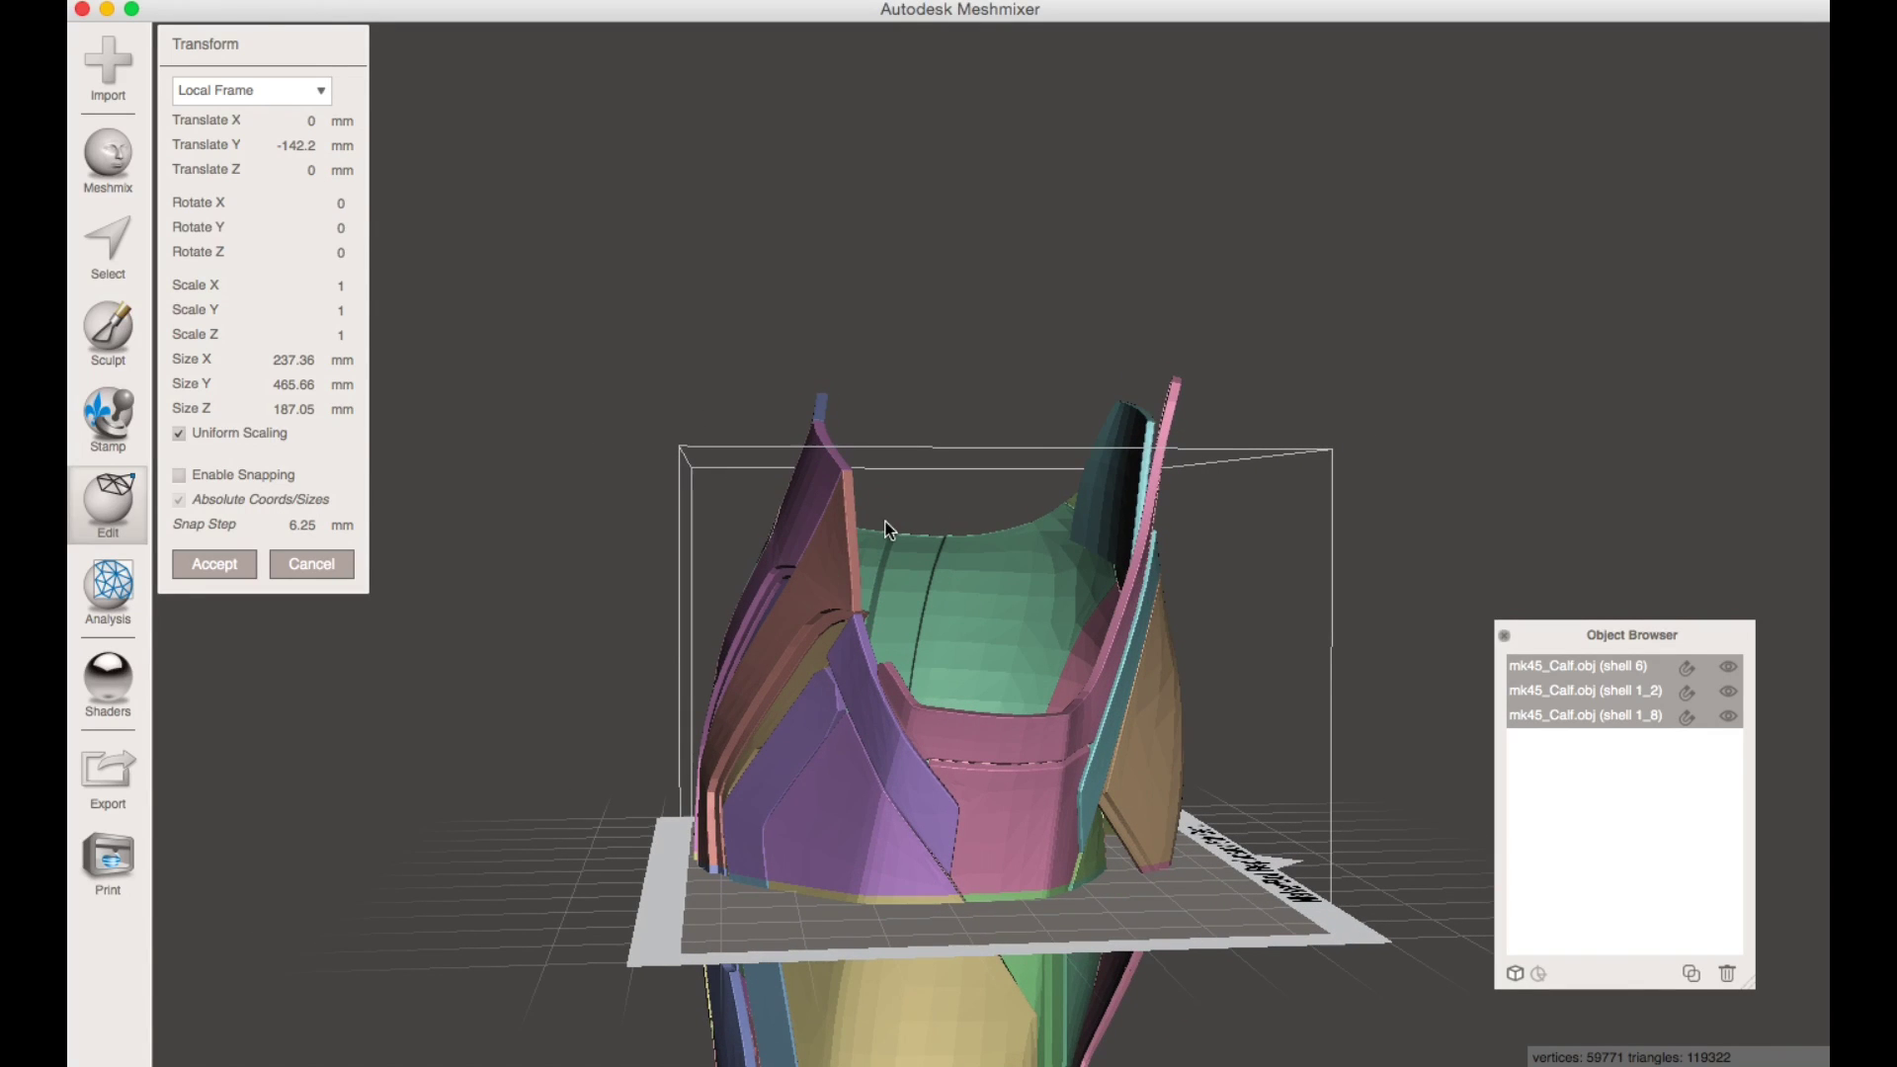
left_click(252, 576)
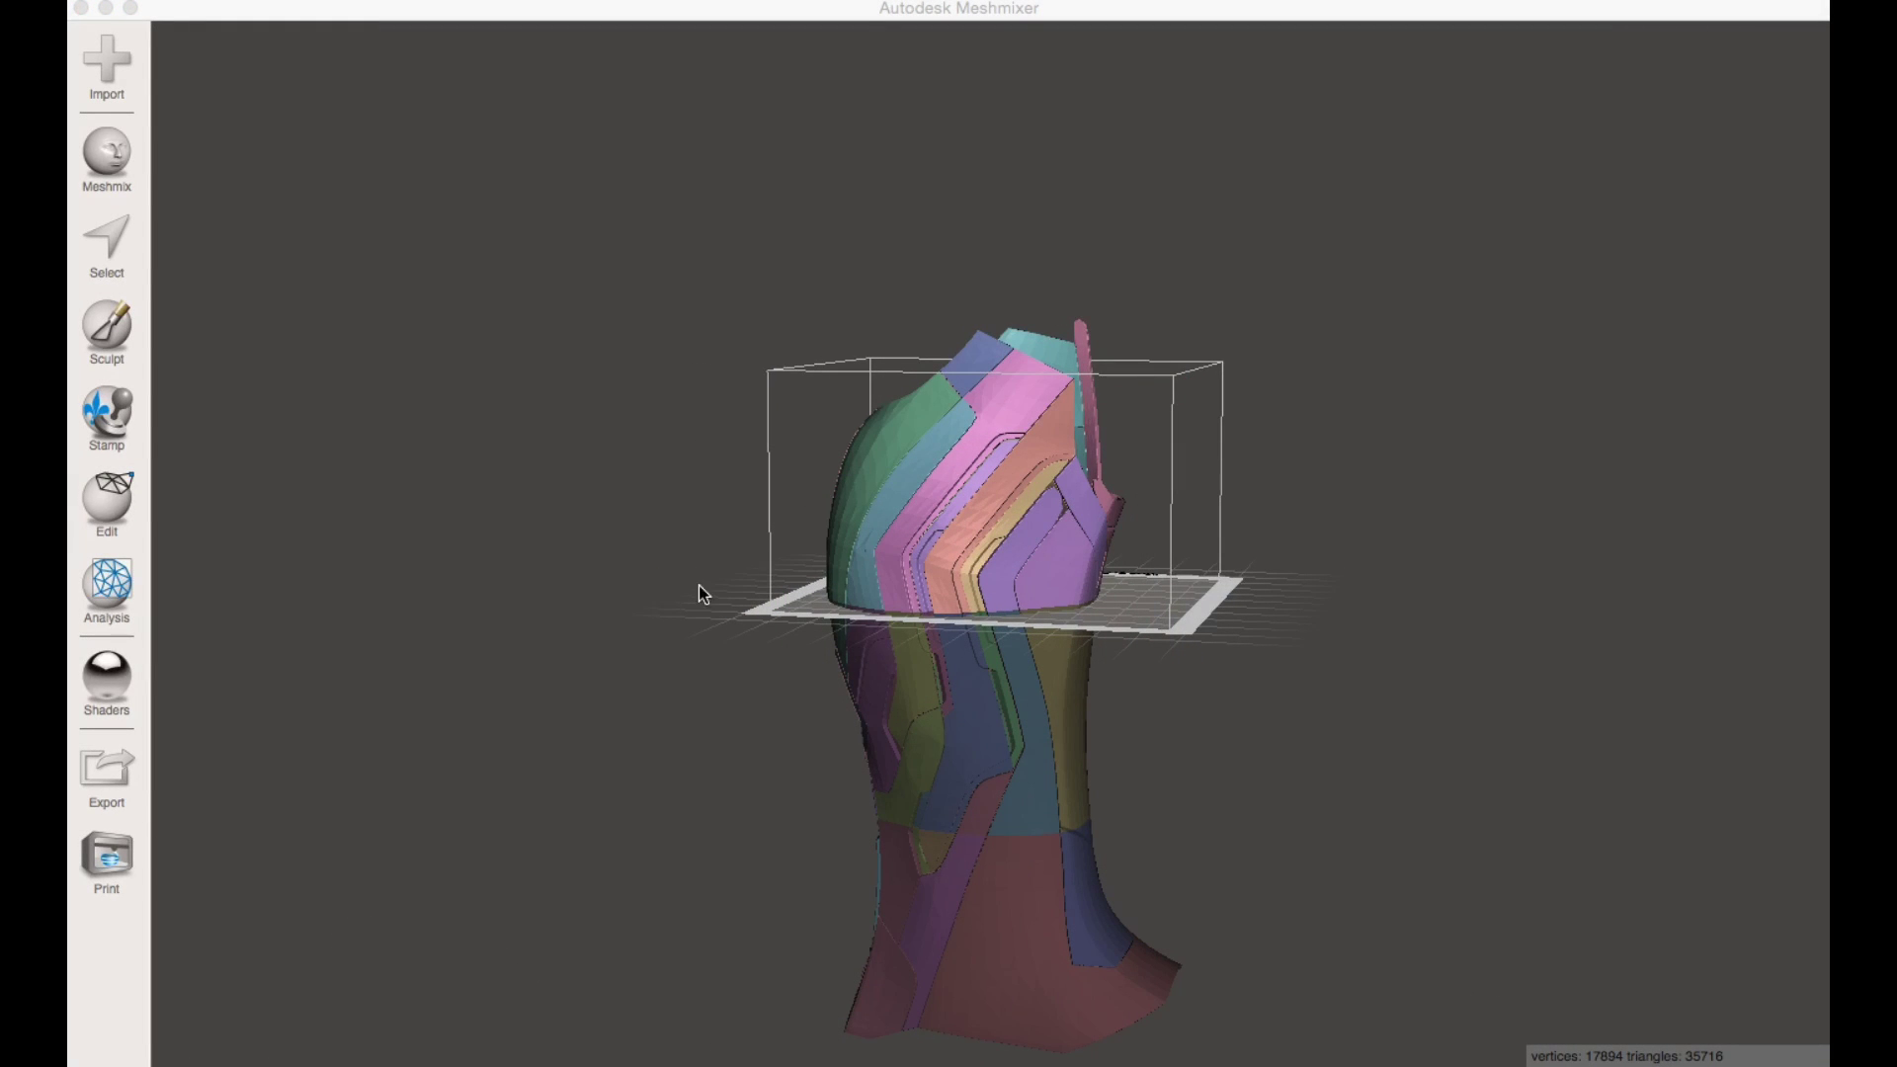
- Examine how the upper calf section fits inside the print volume and how the three sections stack
left_click(1110, 561)
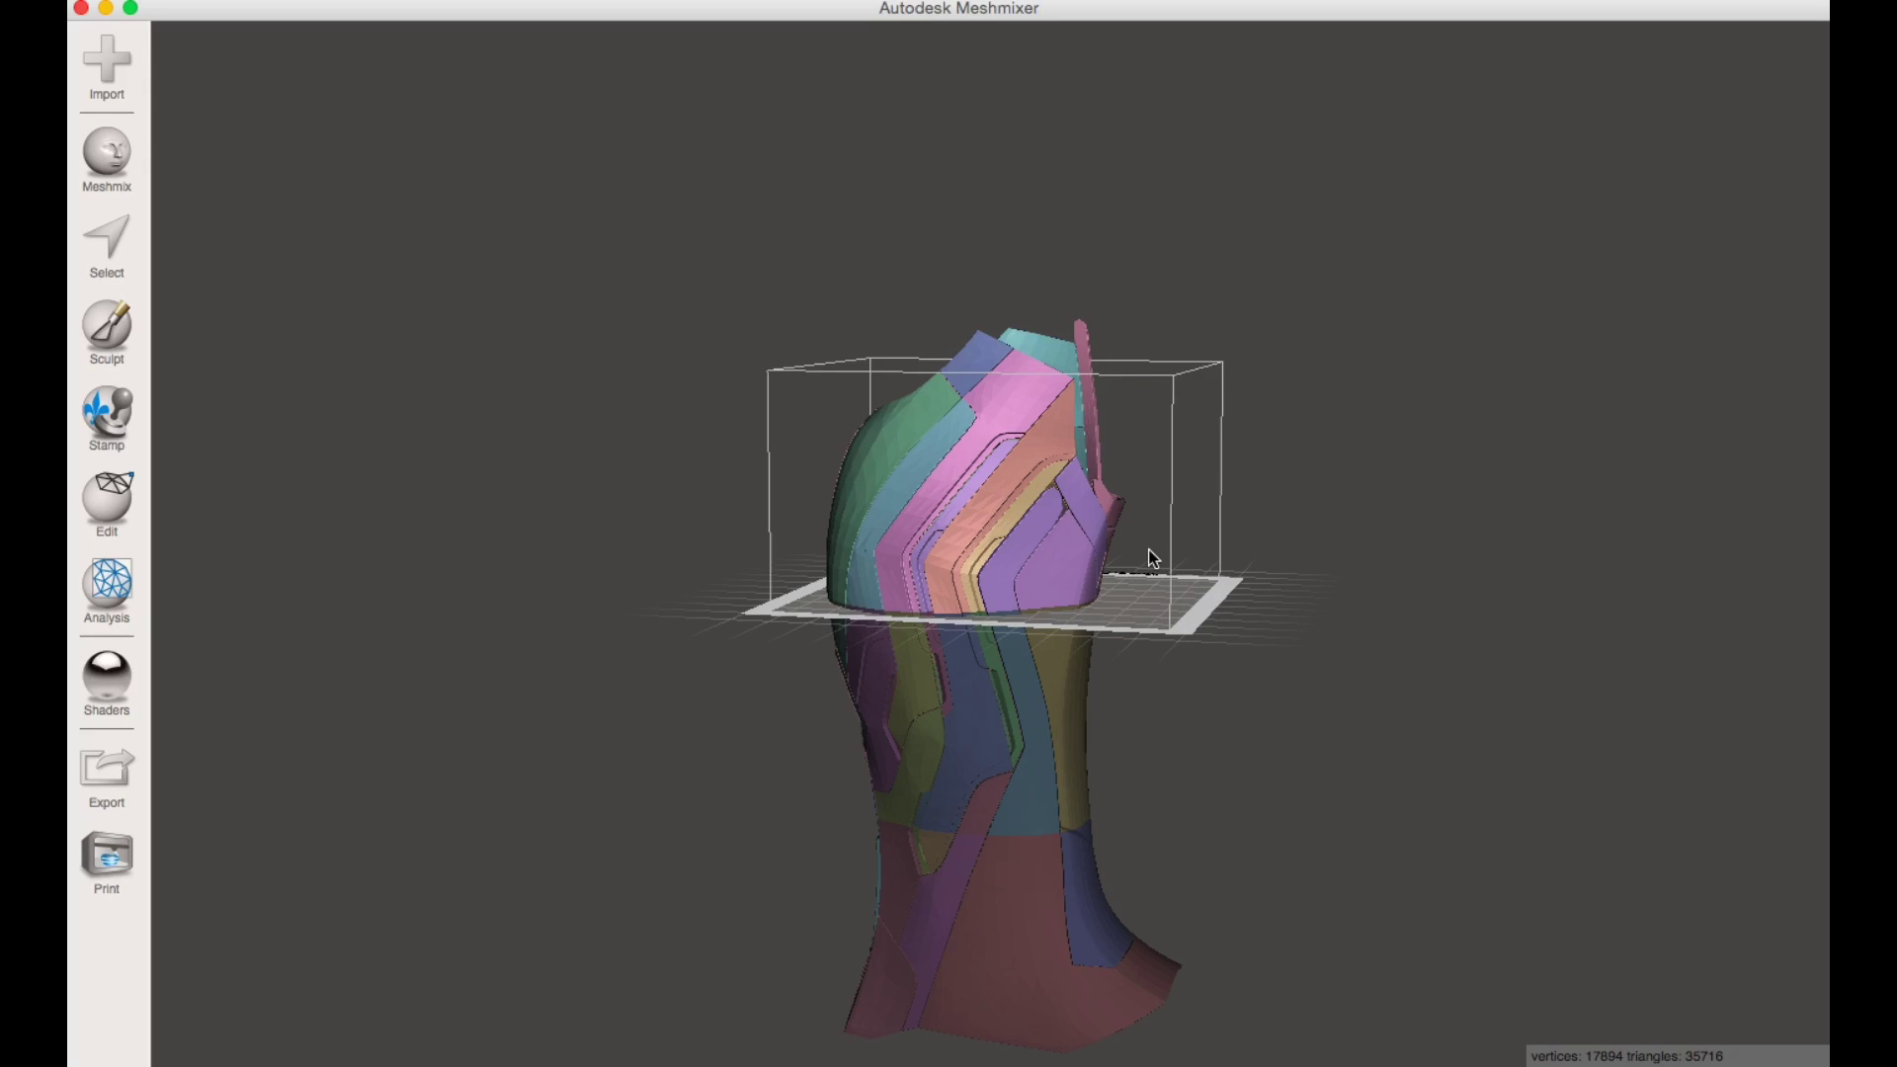
scroll(1118, 528, "up", 3)
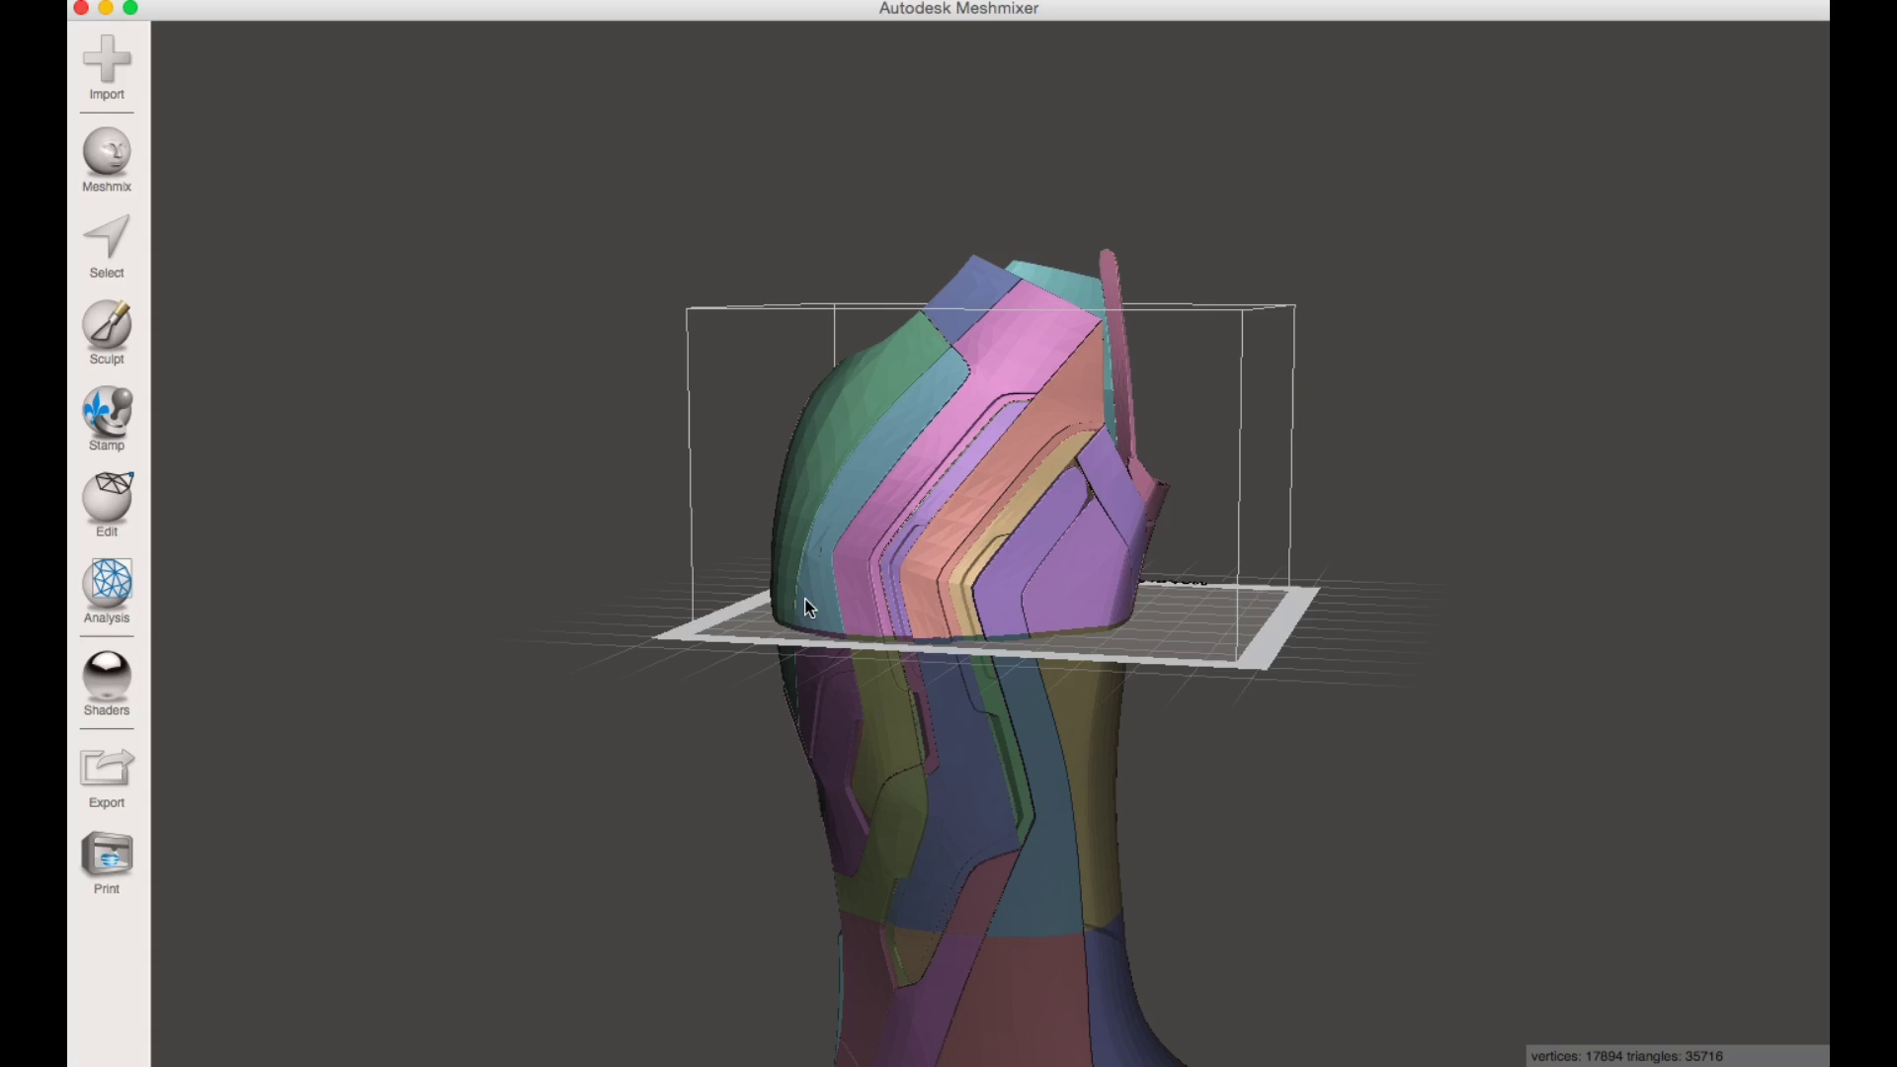
right_click_drag(790, 677, 635, 844)
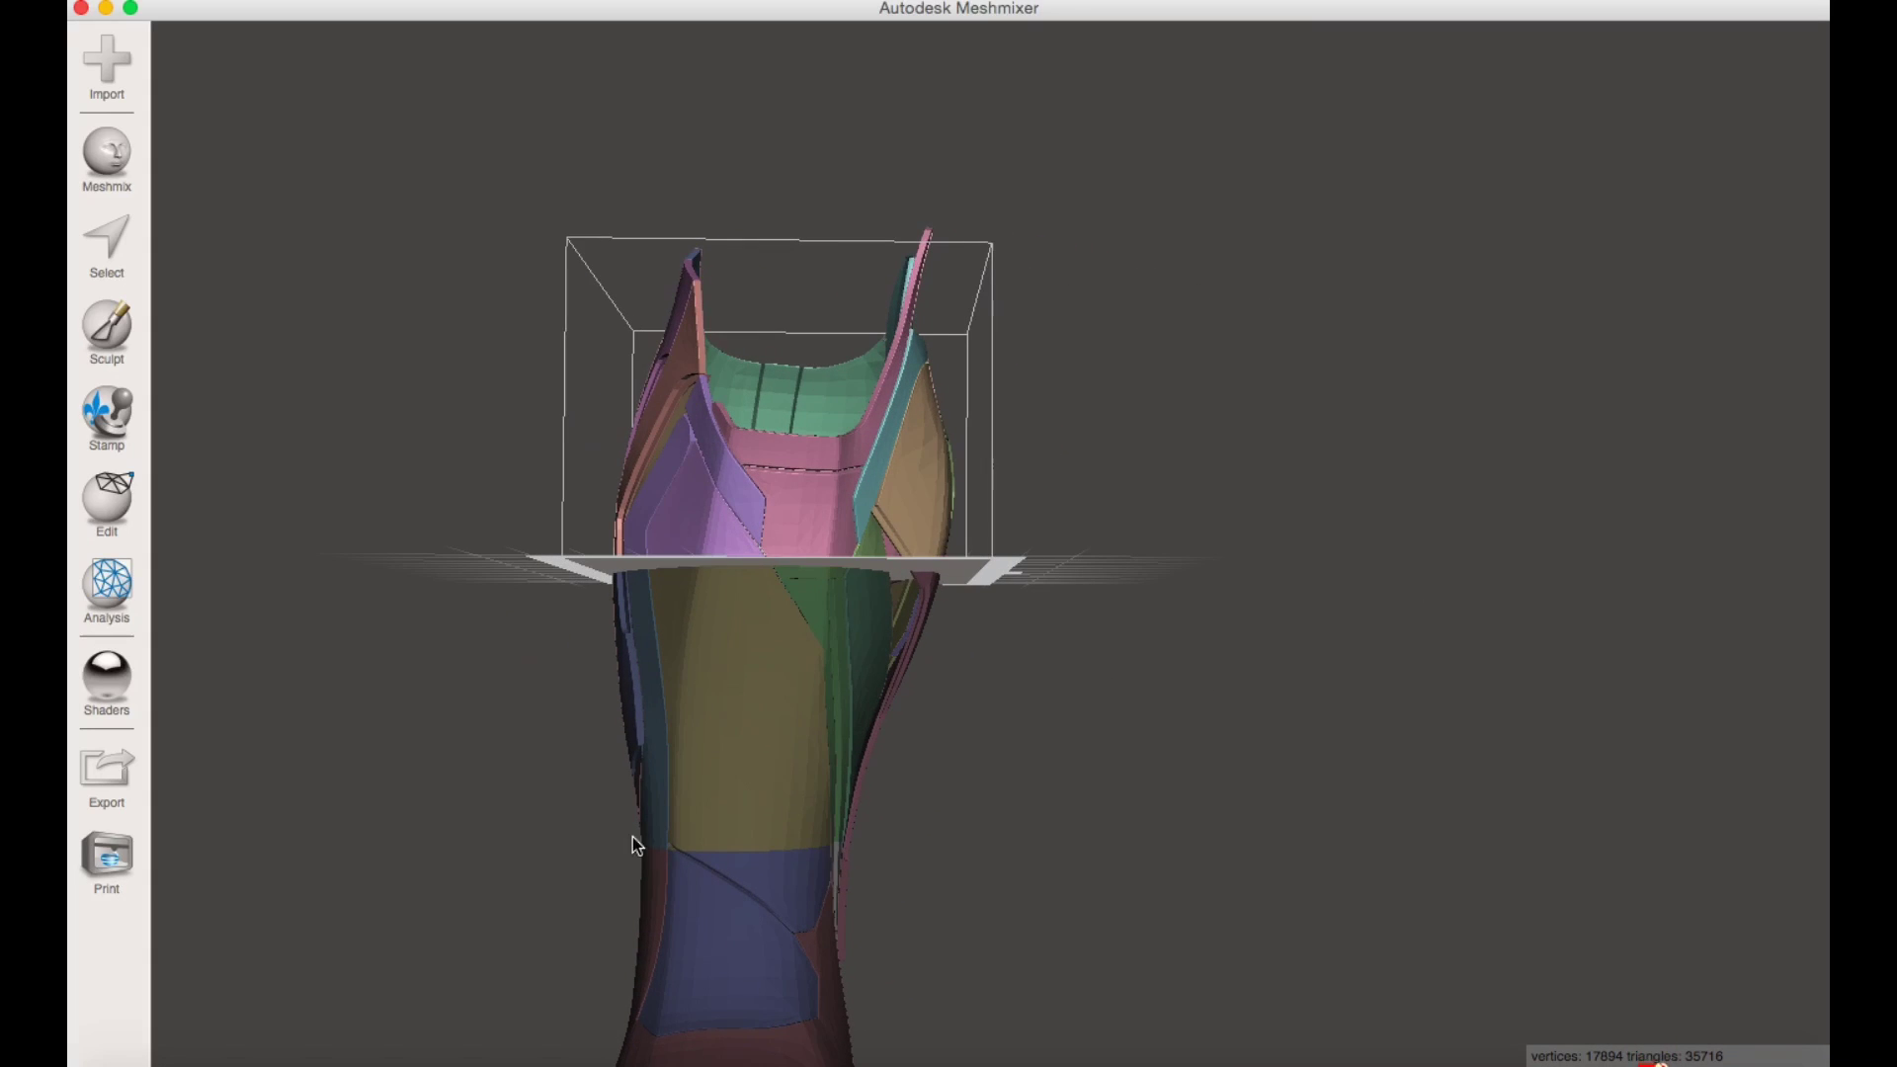
middle_click_drag(694, 865, 576, 673)
scroll(579, 679, "down", 2)
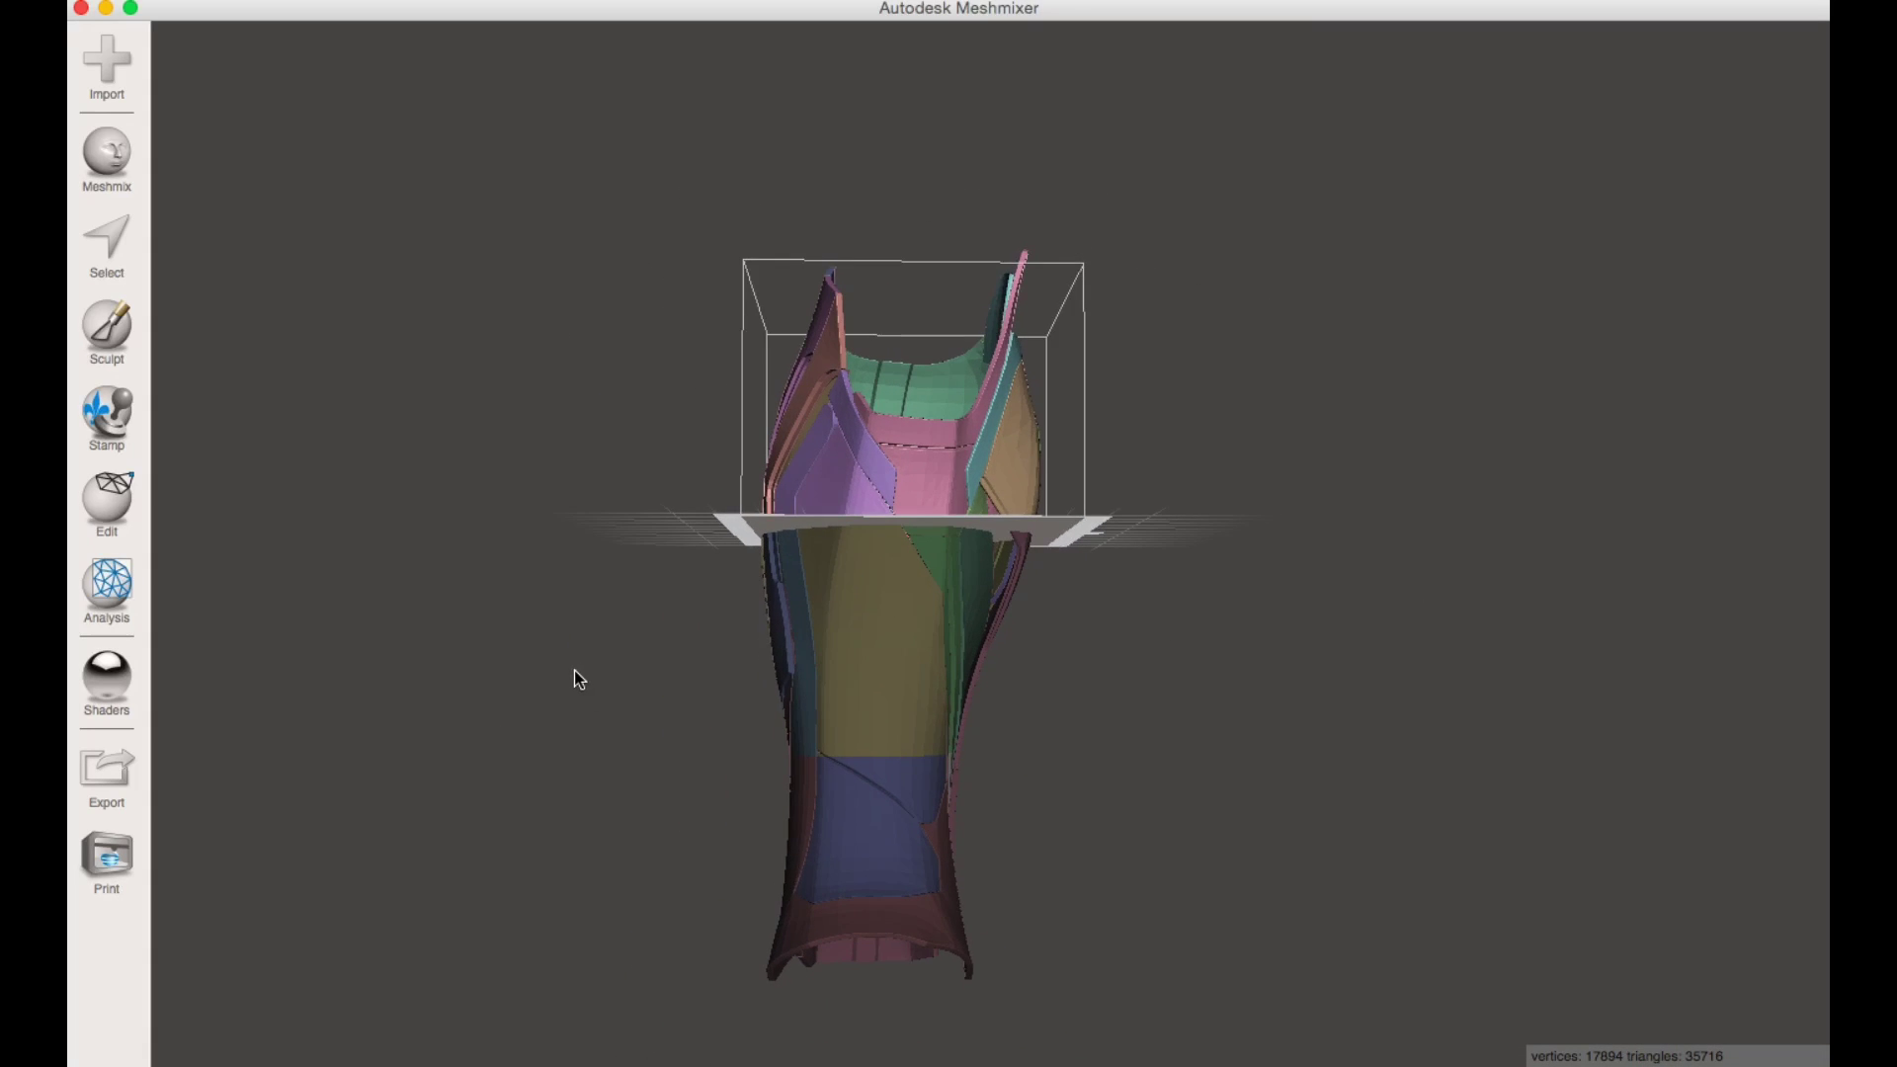
right_click_drag(606, 677, 1027, 538)
right_click_drag(762, 442, 966, 425)
right_click_drag(1143, 778, 902, 613)
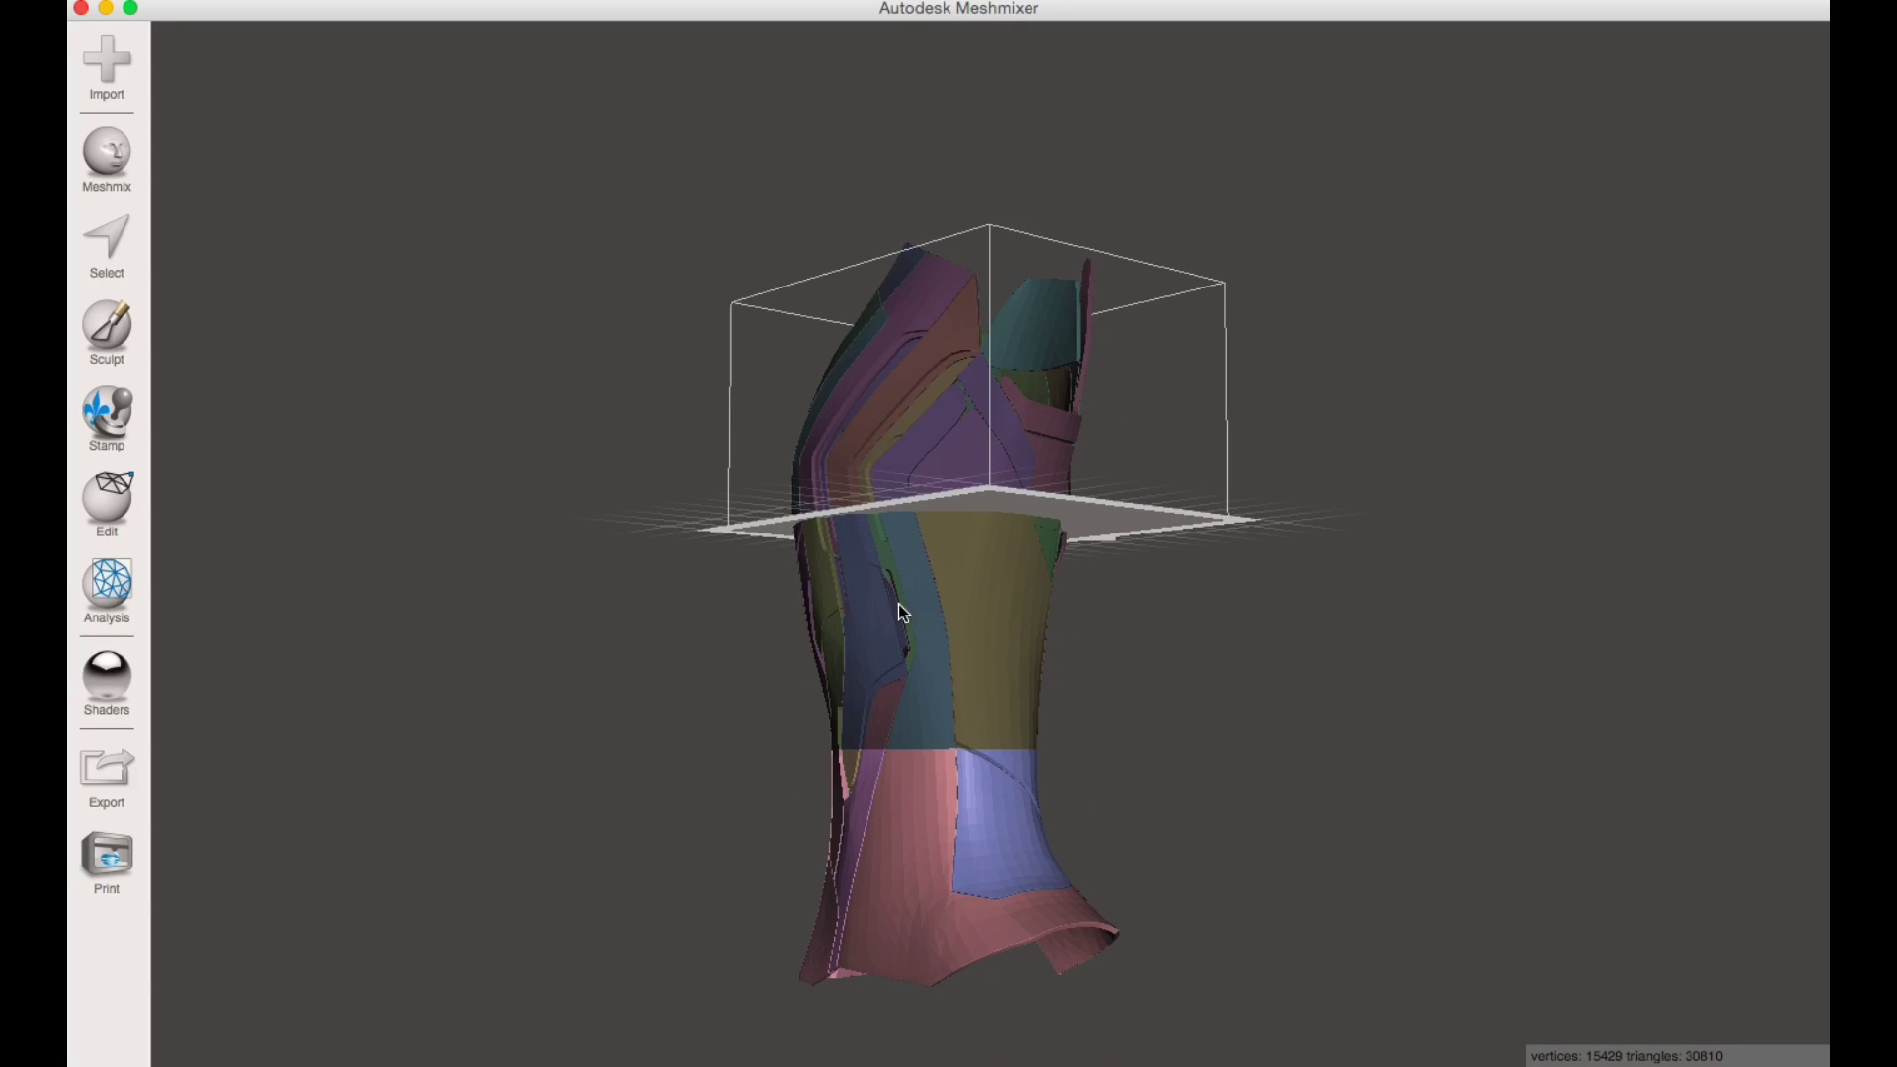
- Start an OBJ mesh export of the lower calf section, browse to the MK_45 folder inside 3D, and leave without saving
left_click(262, 0)
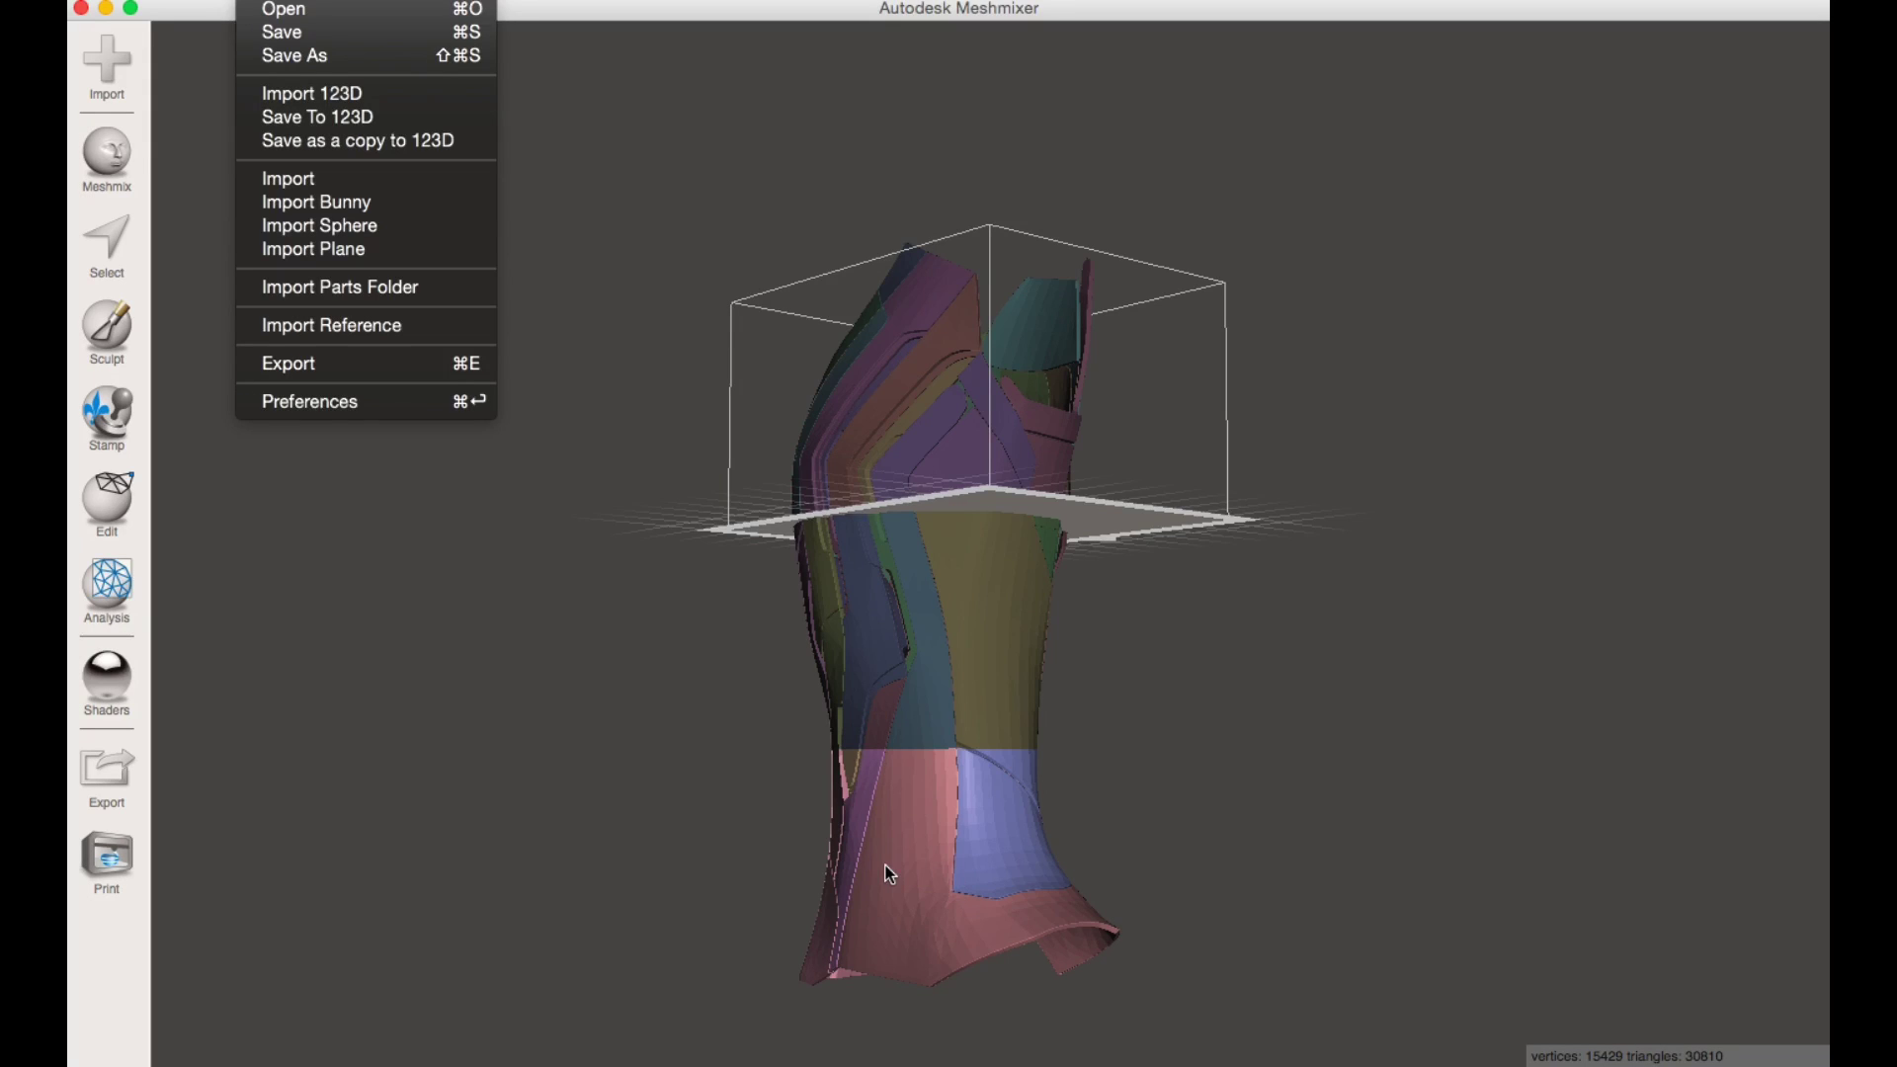
left_click(297, 363)
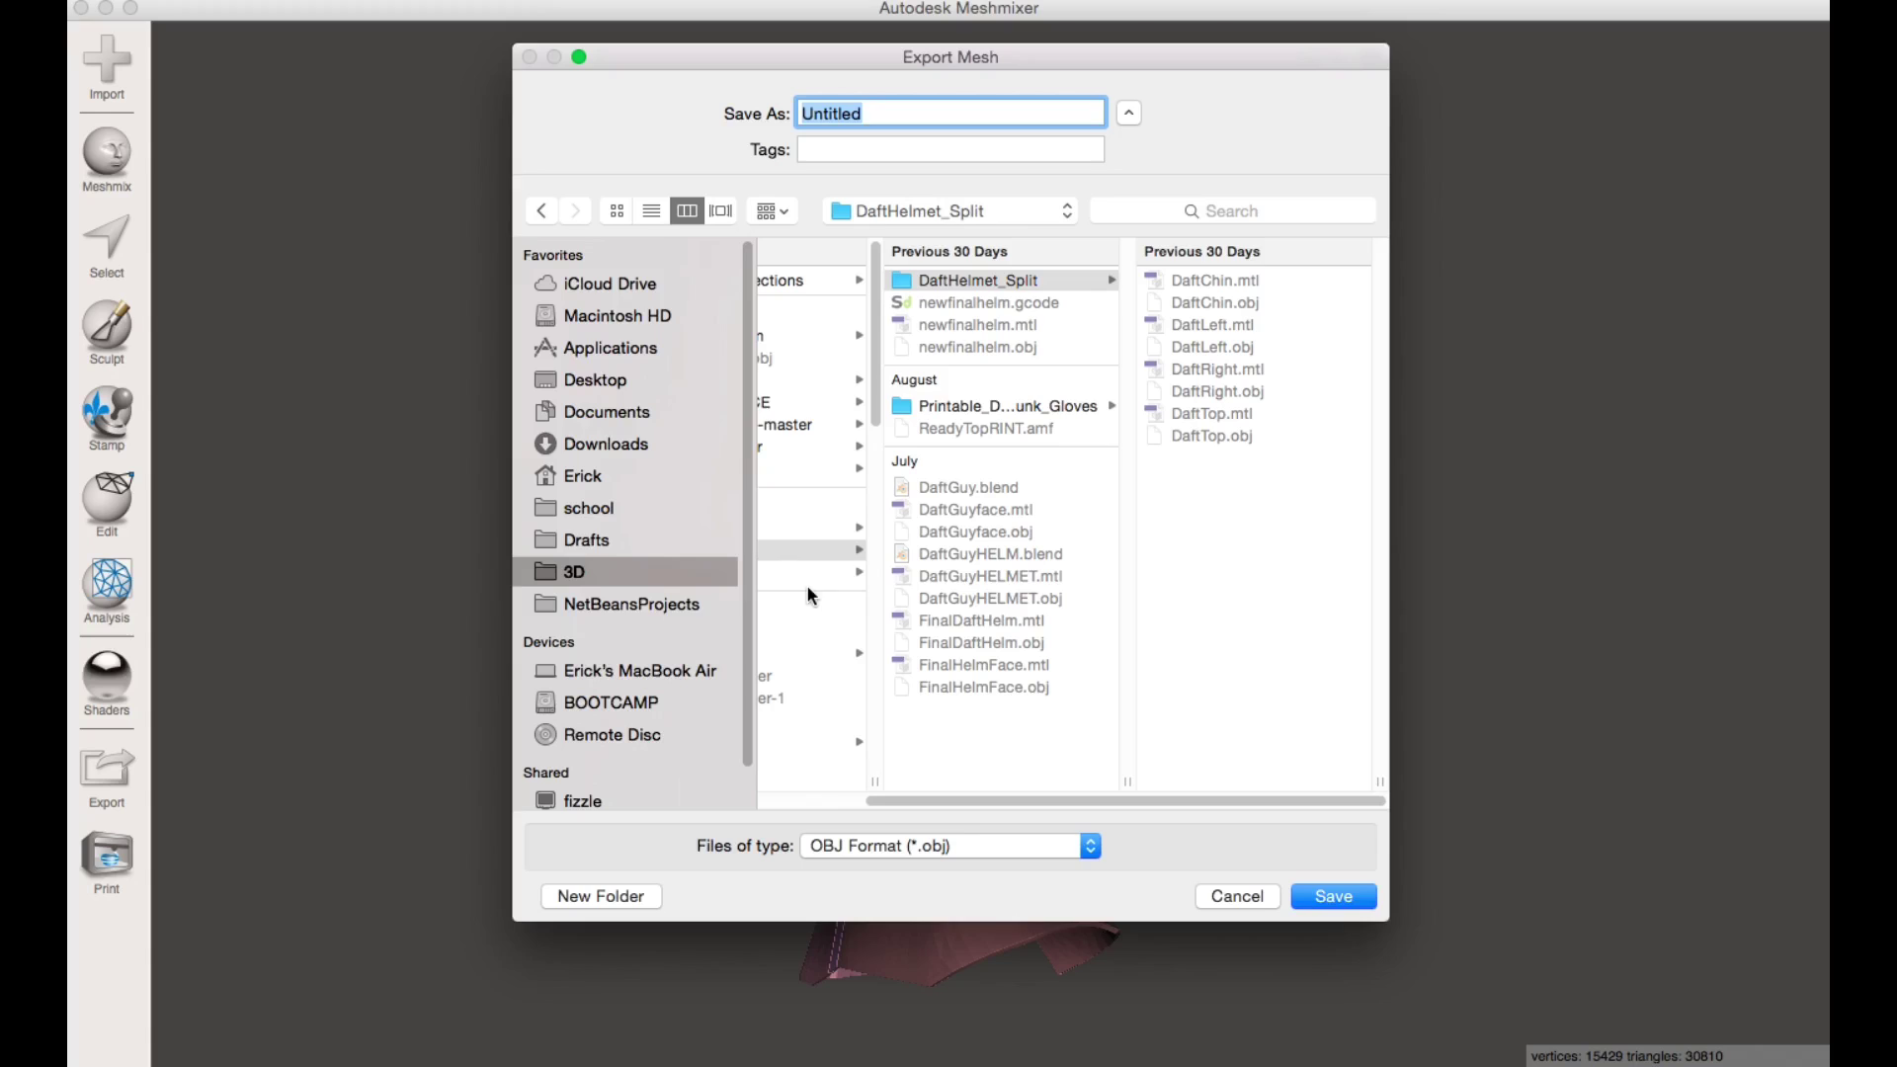
left_click(833, 713)
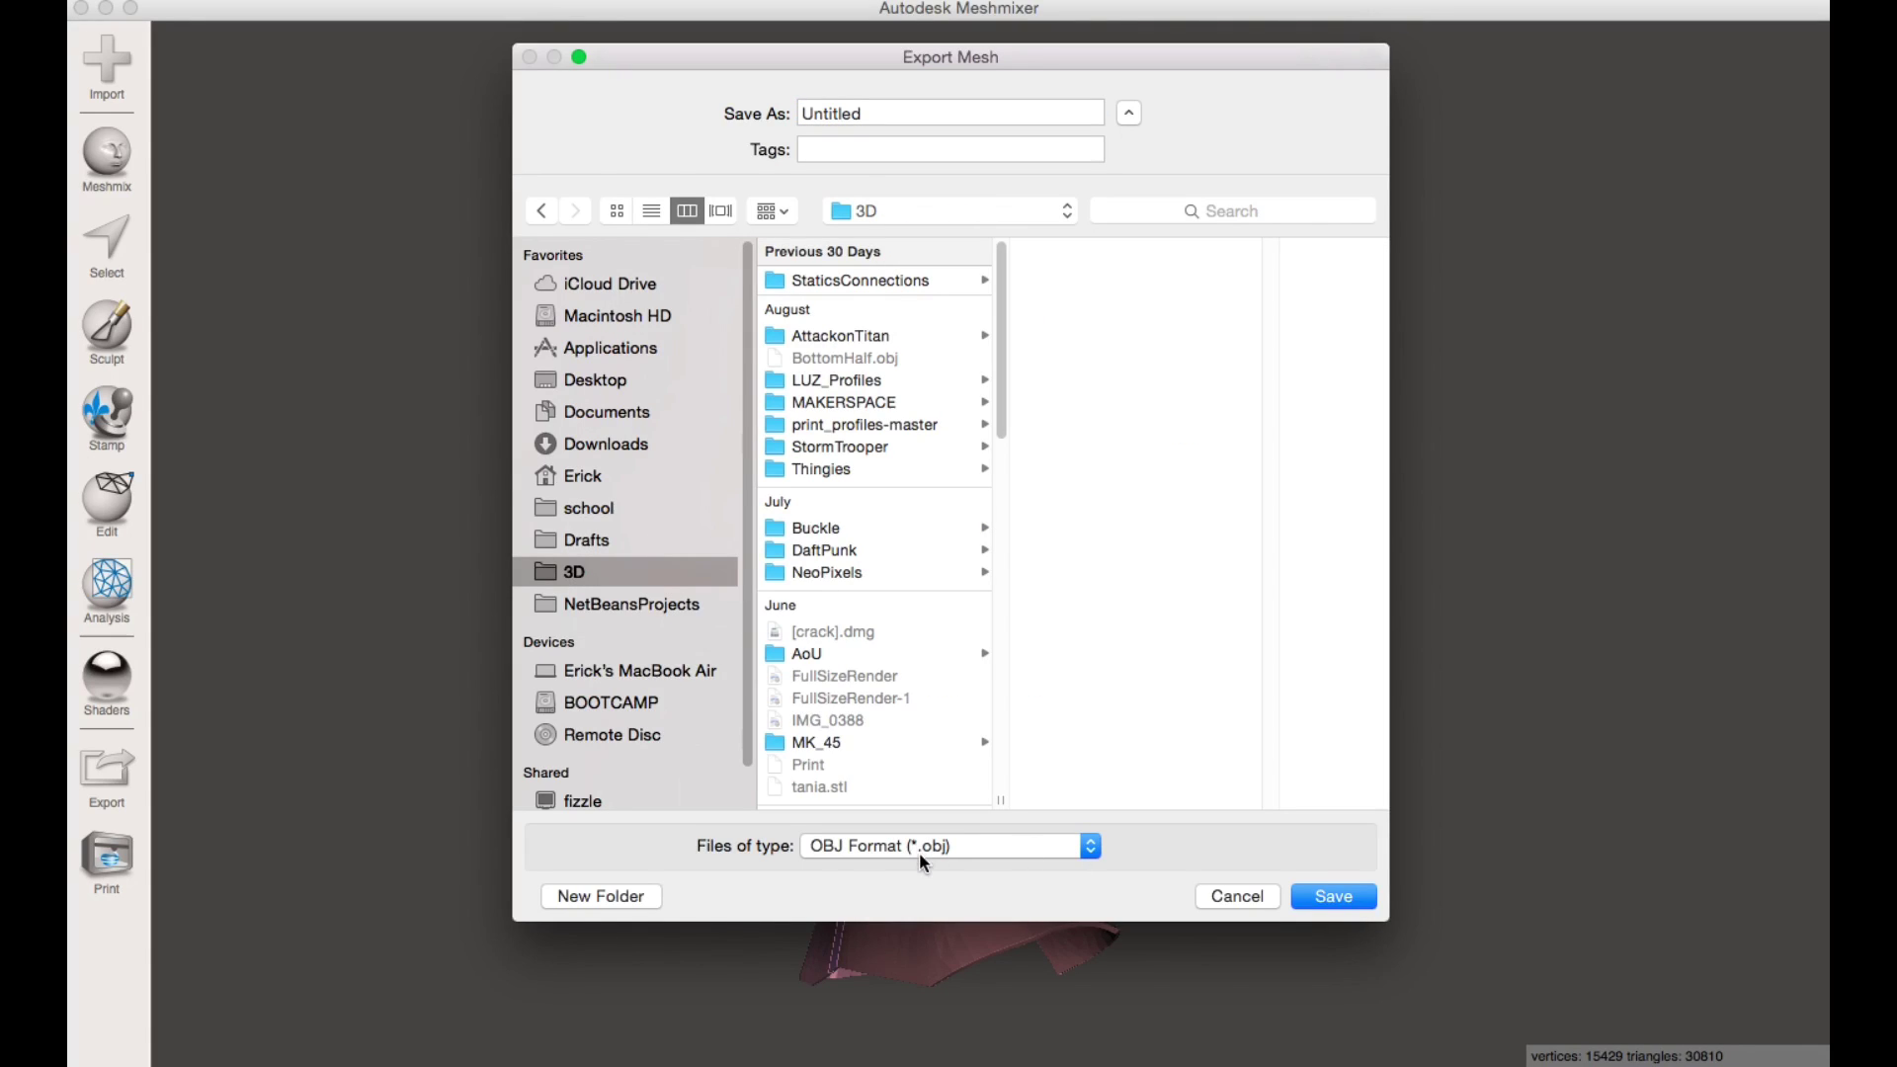
scroll(909, 716, "down", 1)
left_click(869, 715)
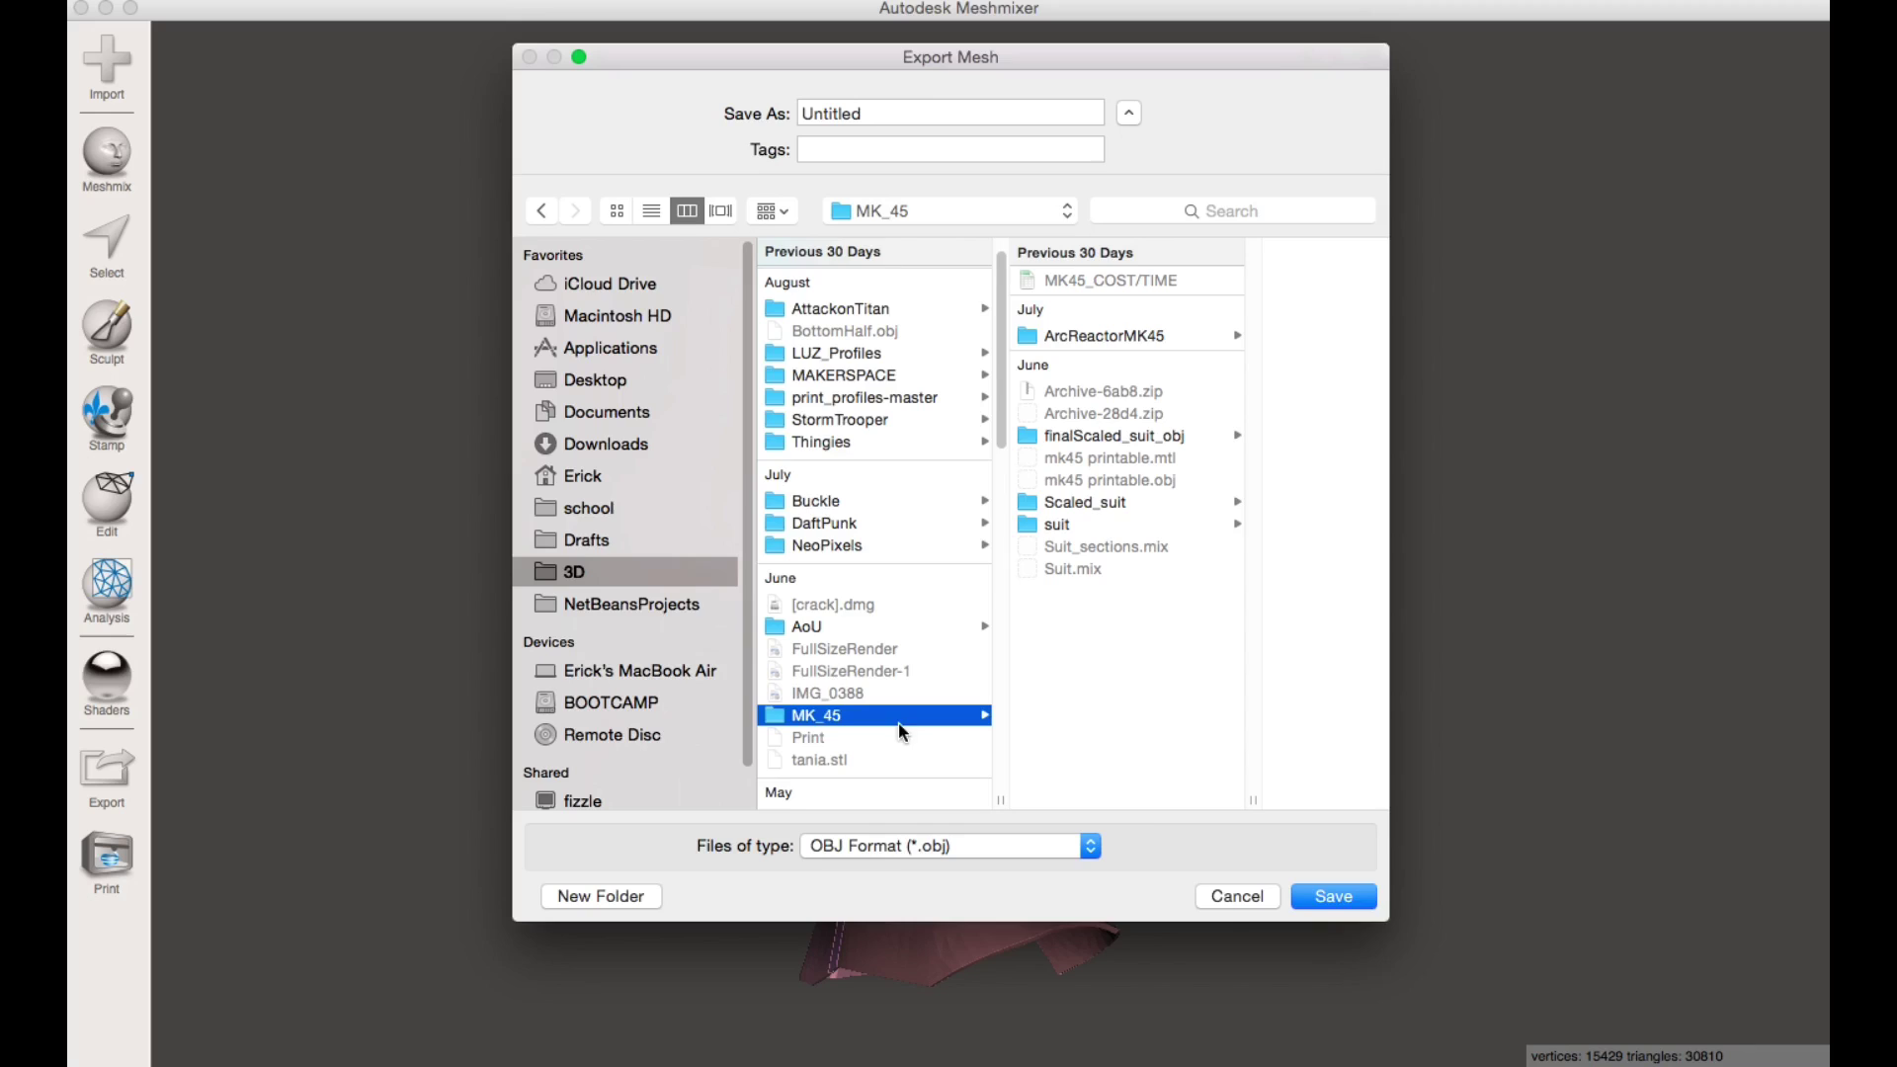
left_click(1247, 899)
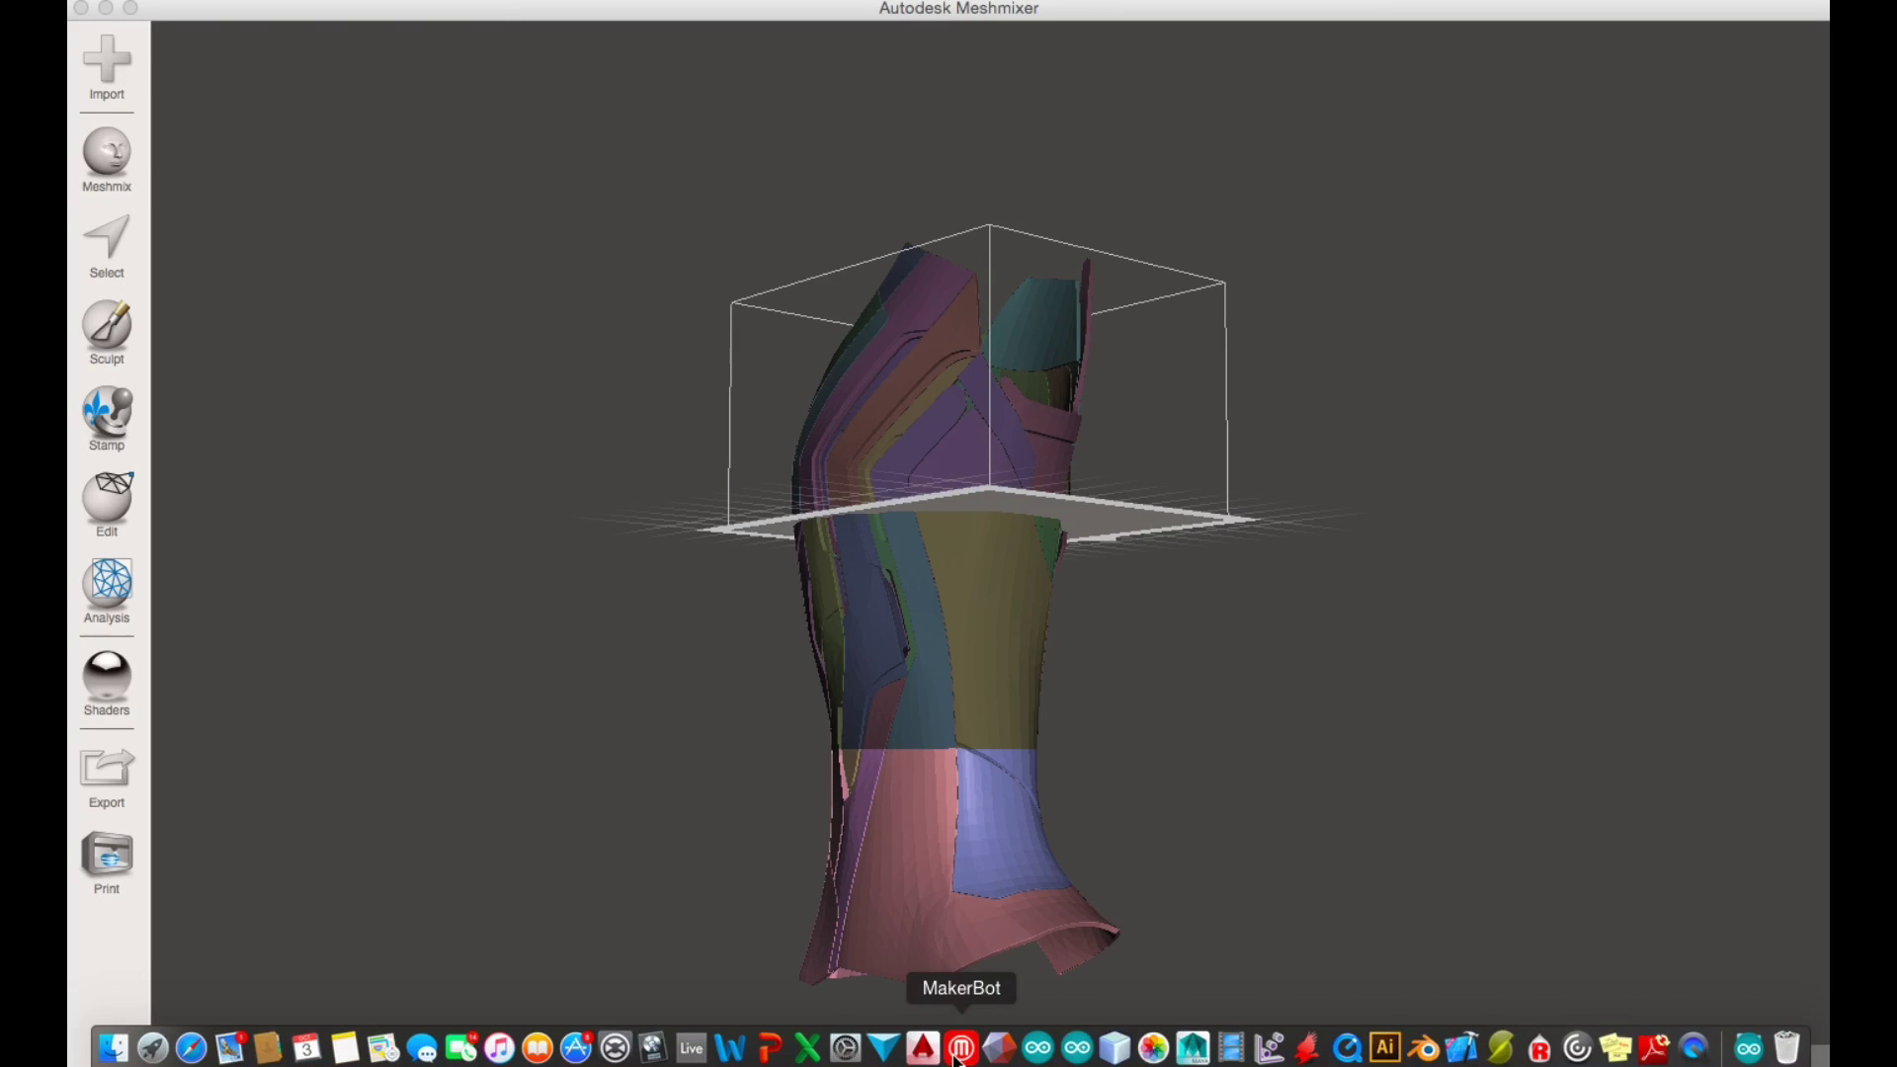
- Switch to MakerBot and view the MK45RightCalf1 model on the build plate up close
left_click(961, 1049)
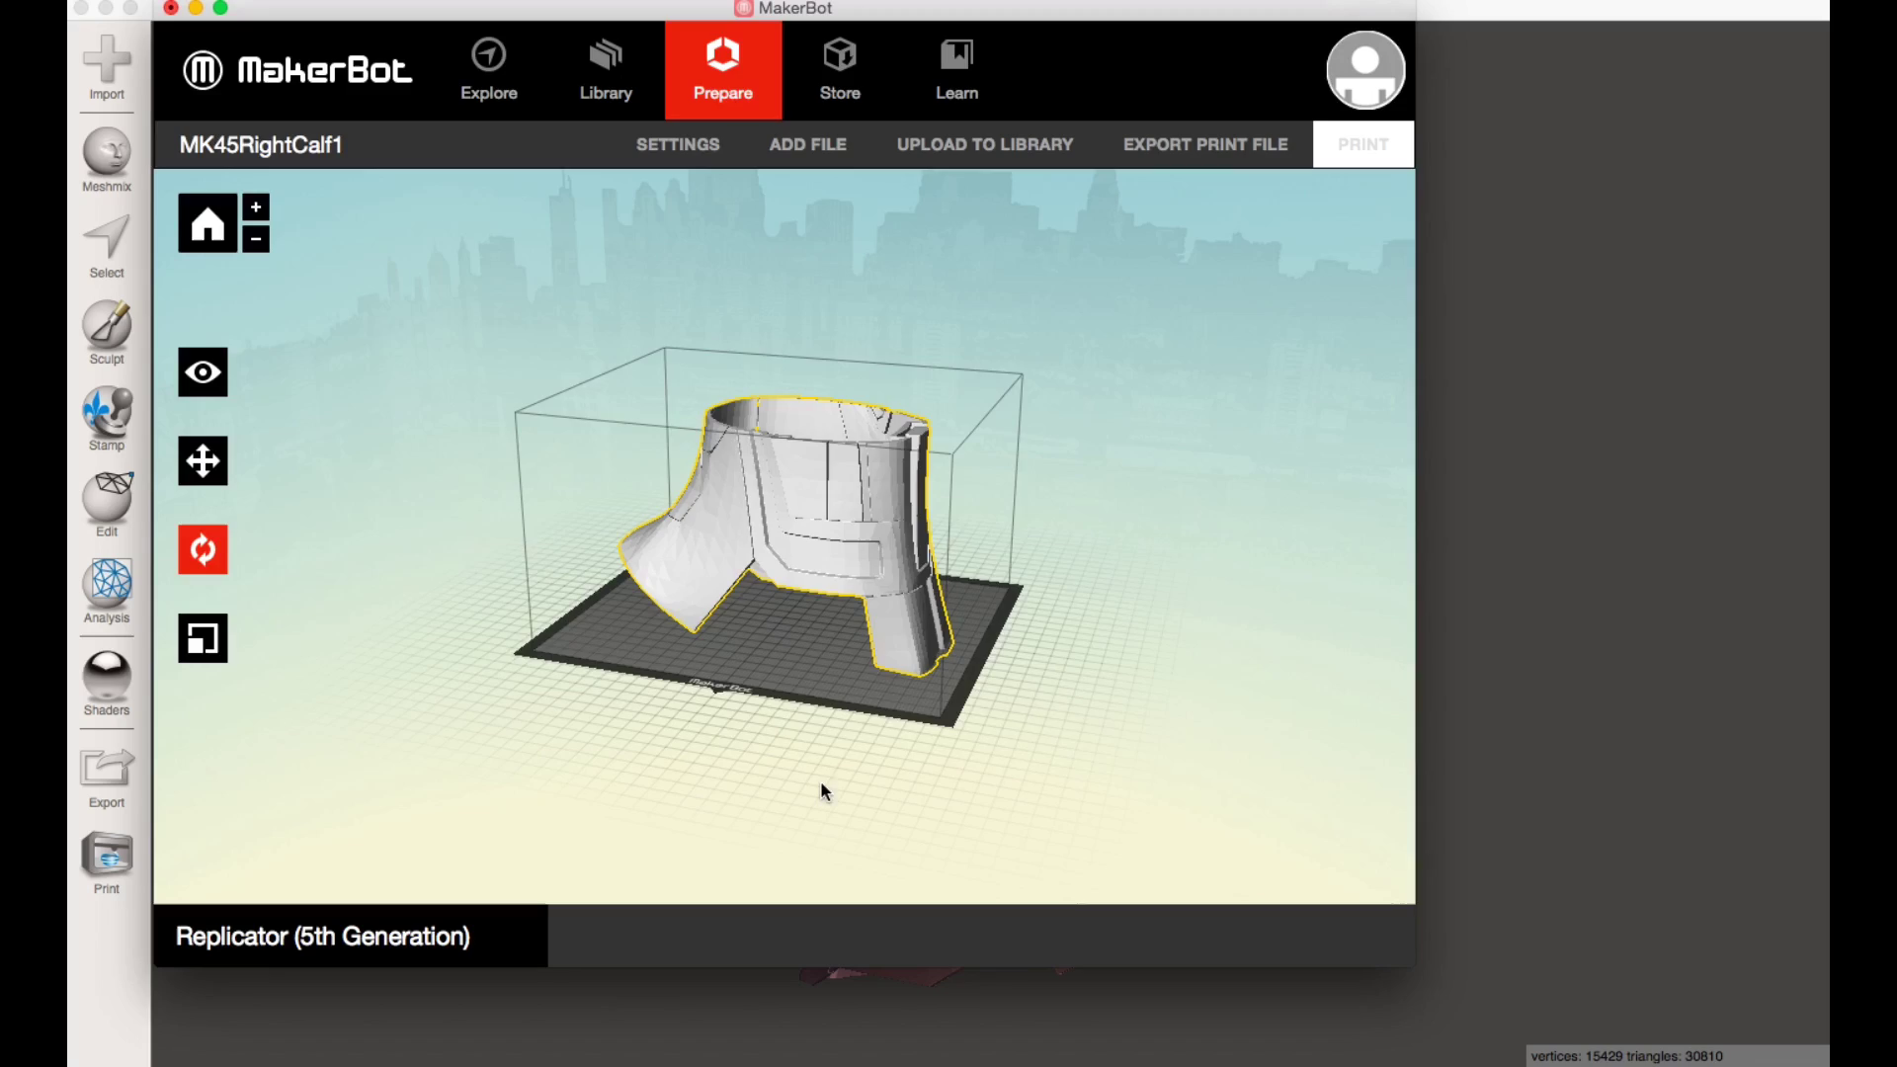
scroll(821, 789, "up", 5)
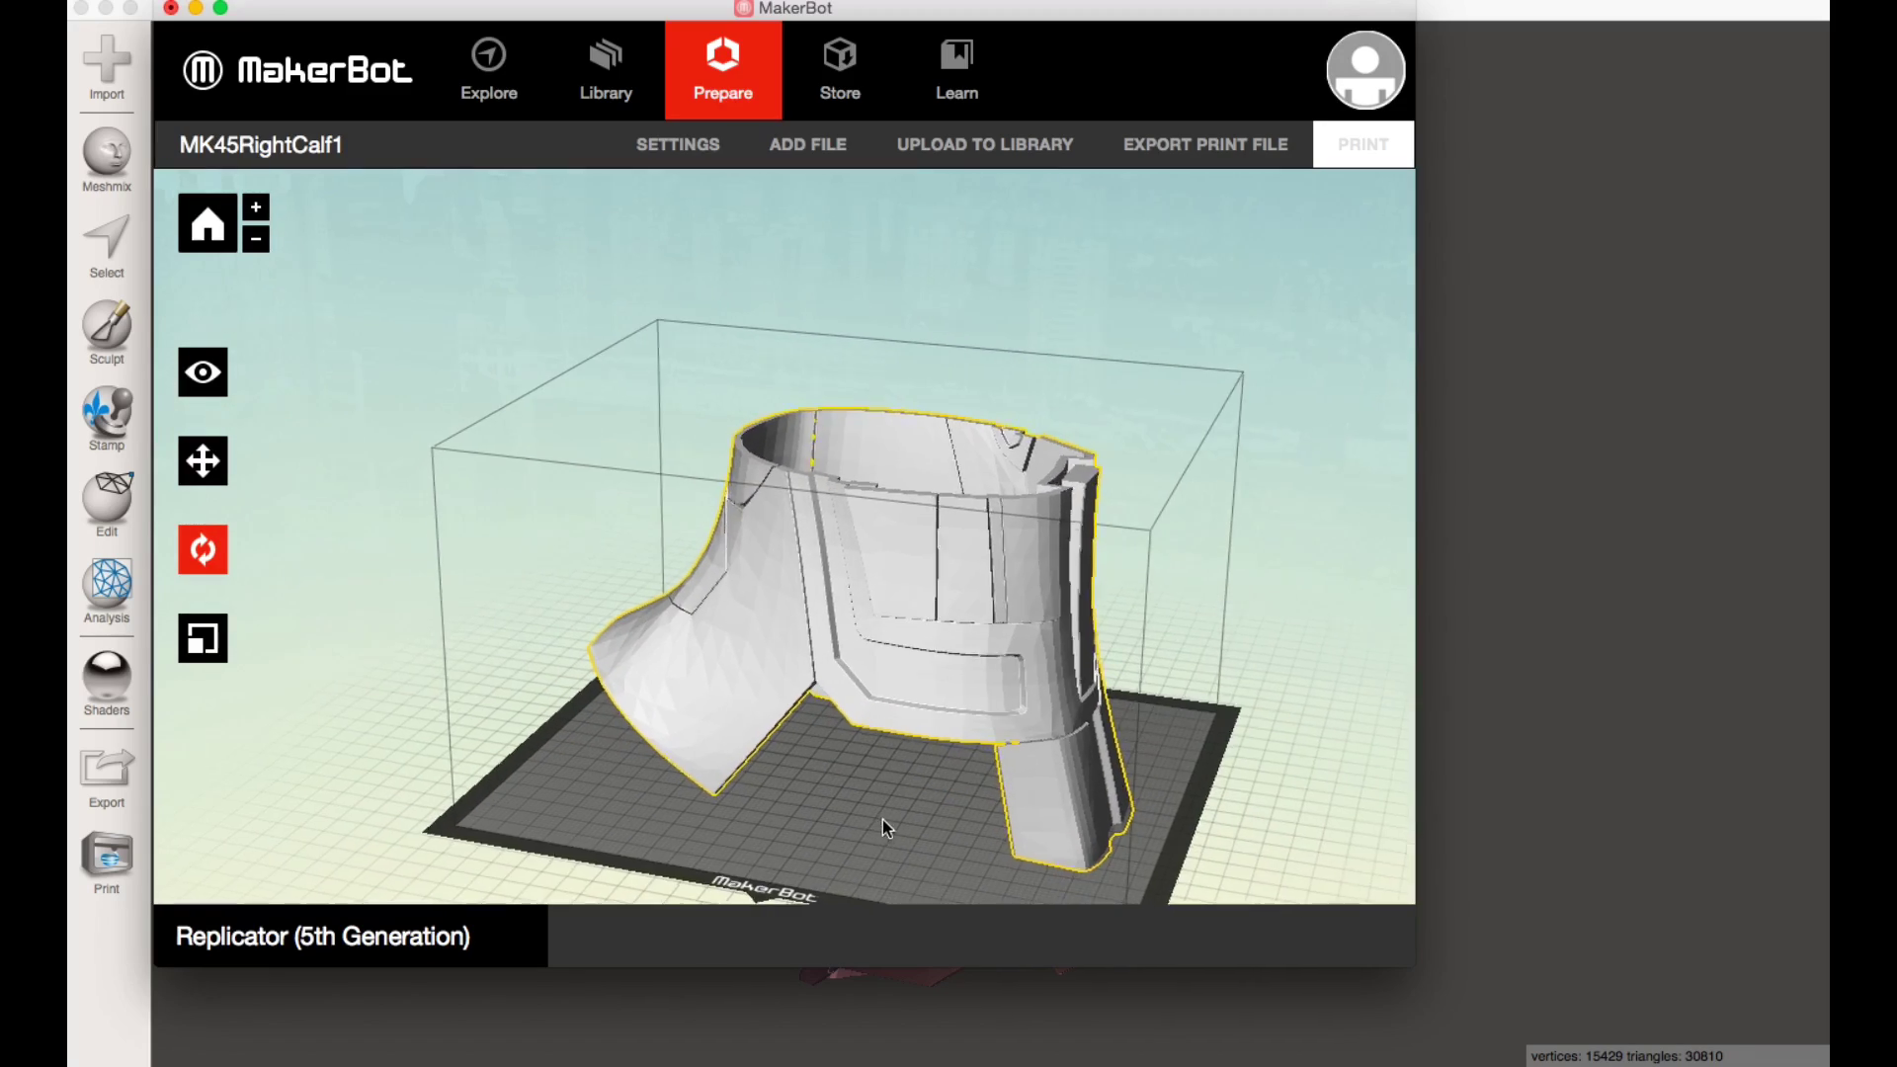
- Turn the calf model upside down with two -90° rotations about X and lay it flat on the build plate
right_click_drag(881, 827, 851, 778)
left_click_drag(819, 795, 284, 612)
left_click(229, 553)
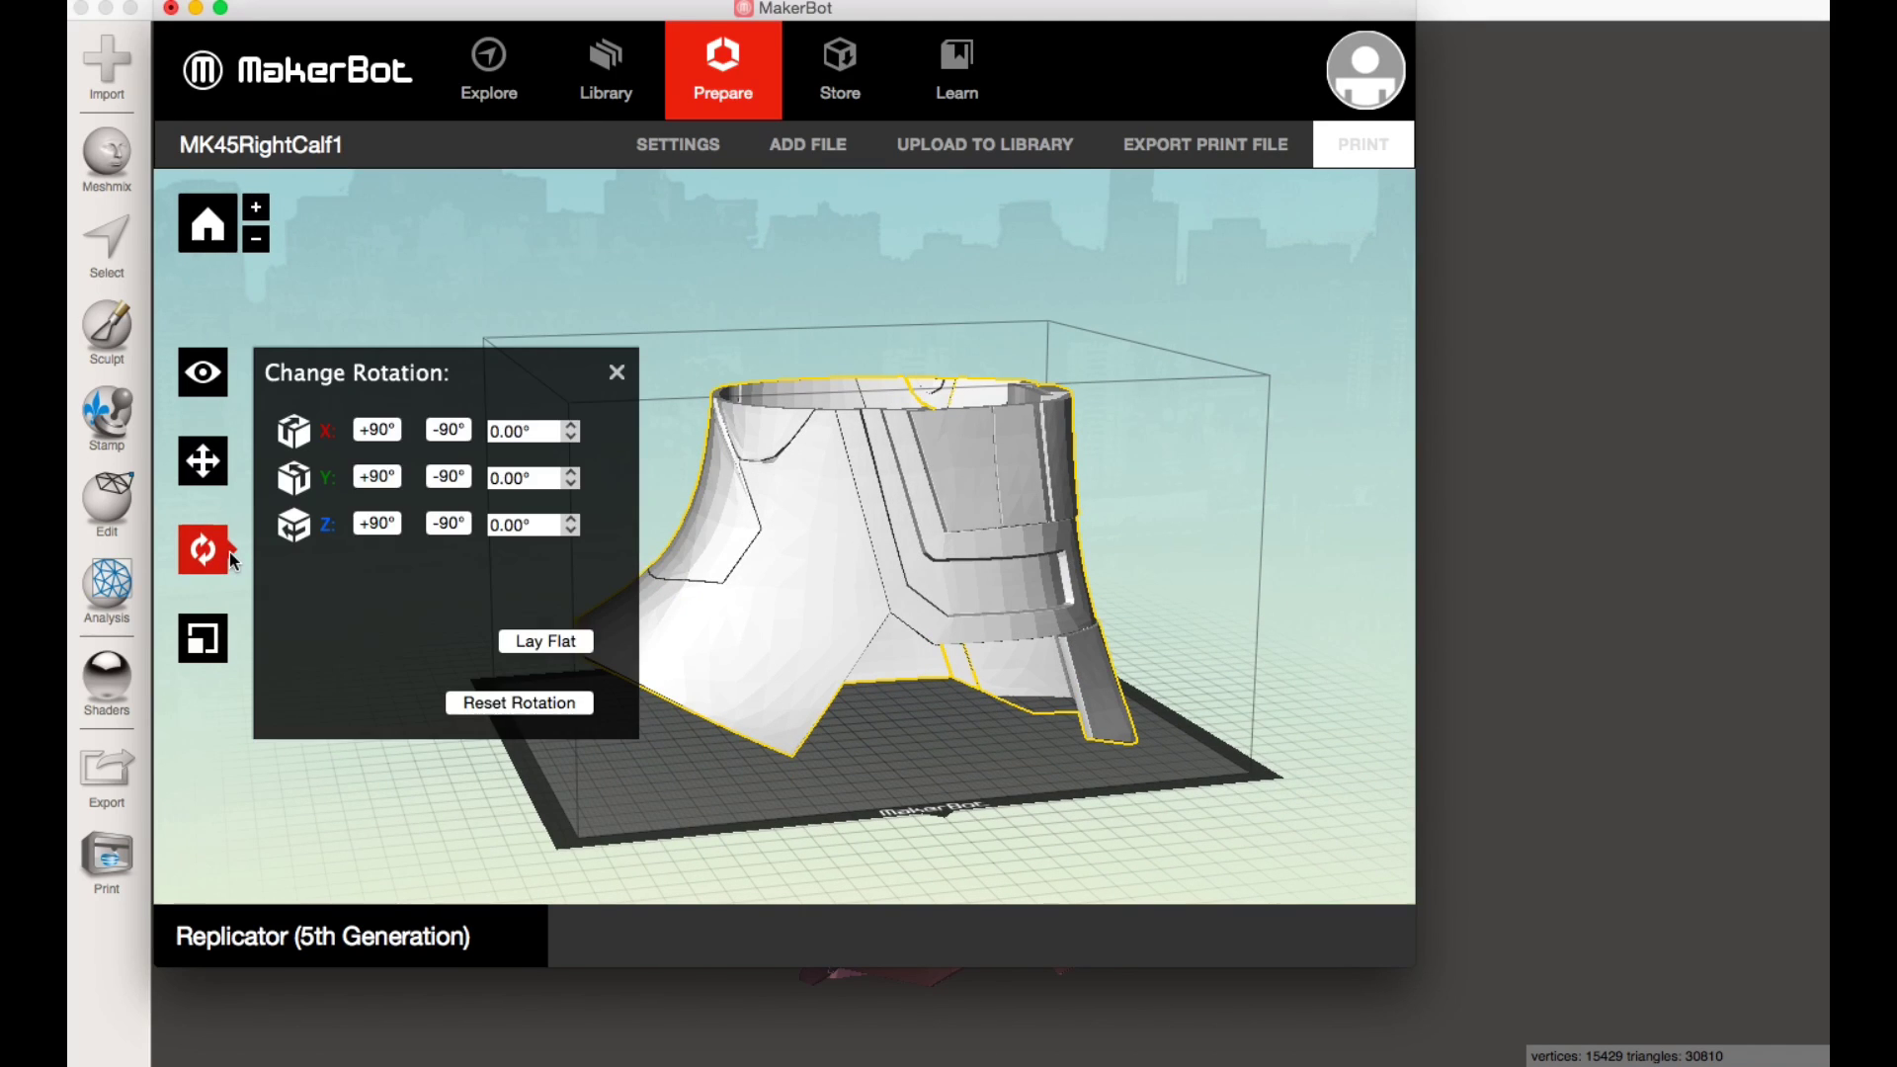
left_click(449, 430)
left_click(449, 428)
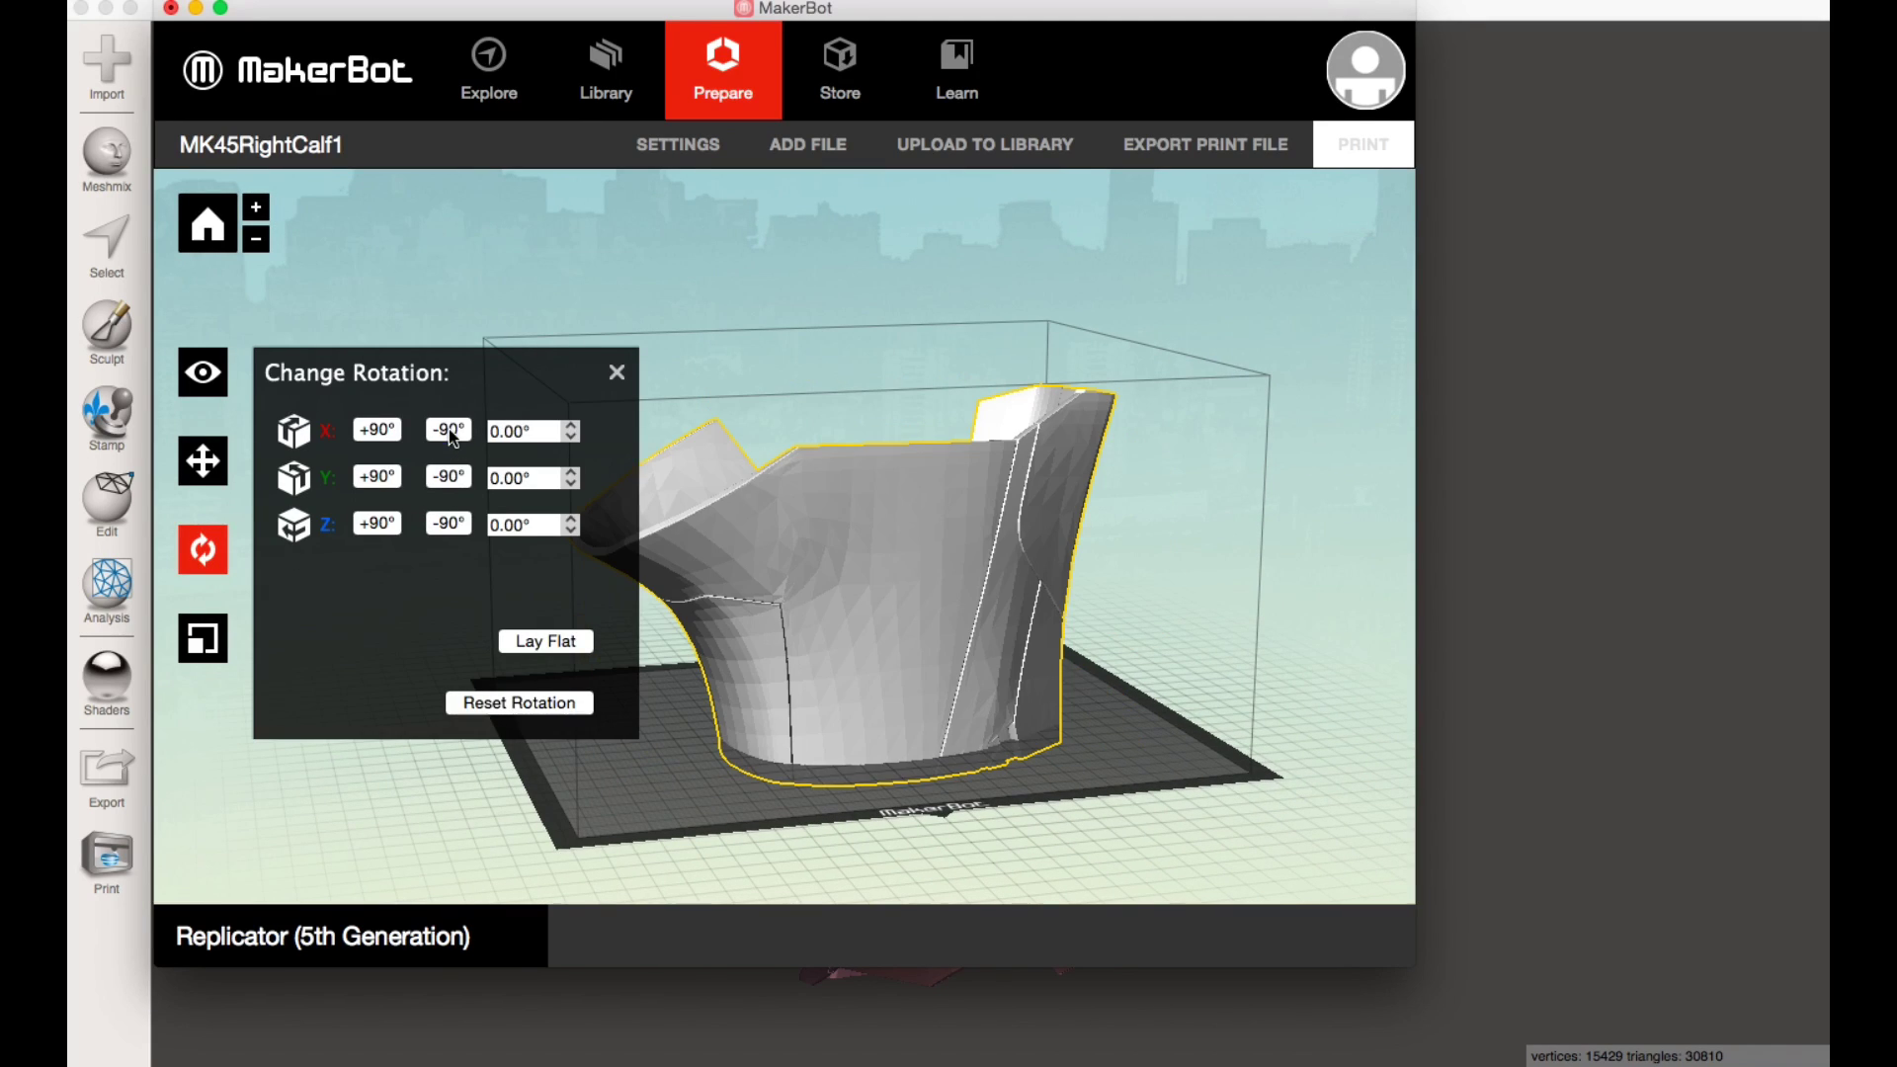
left_click(532, 640)
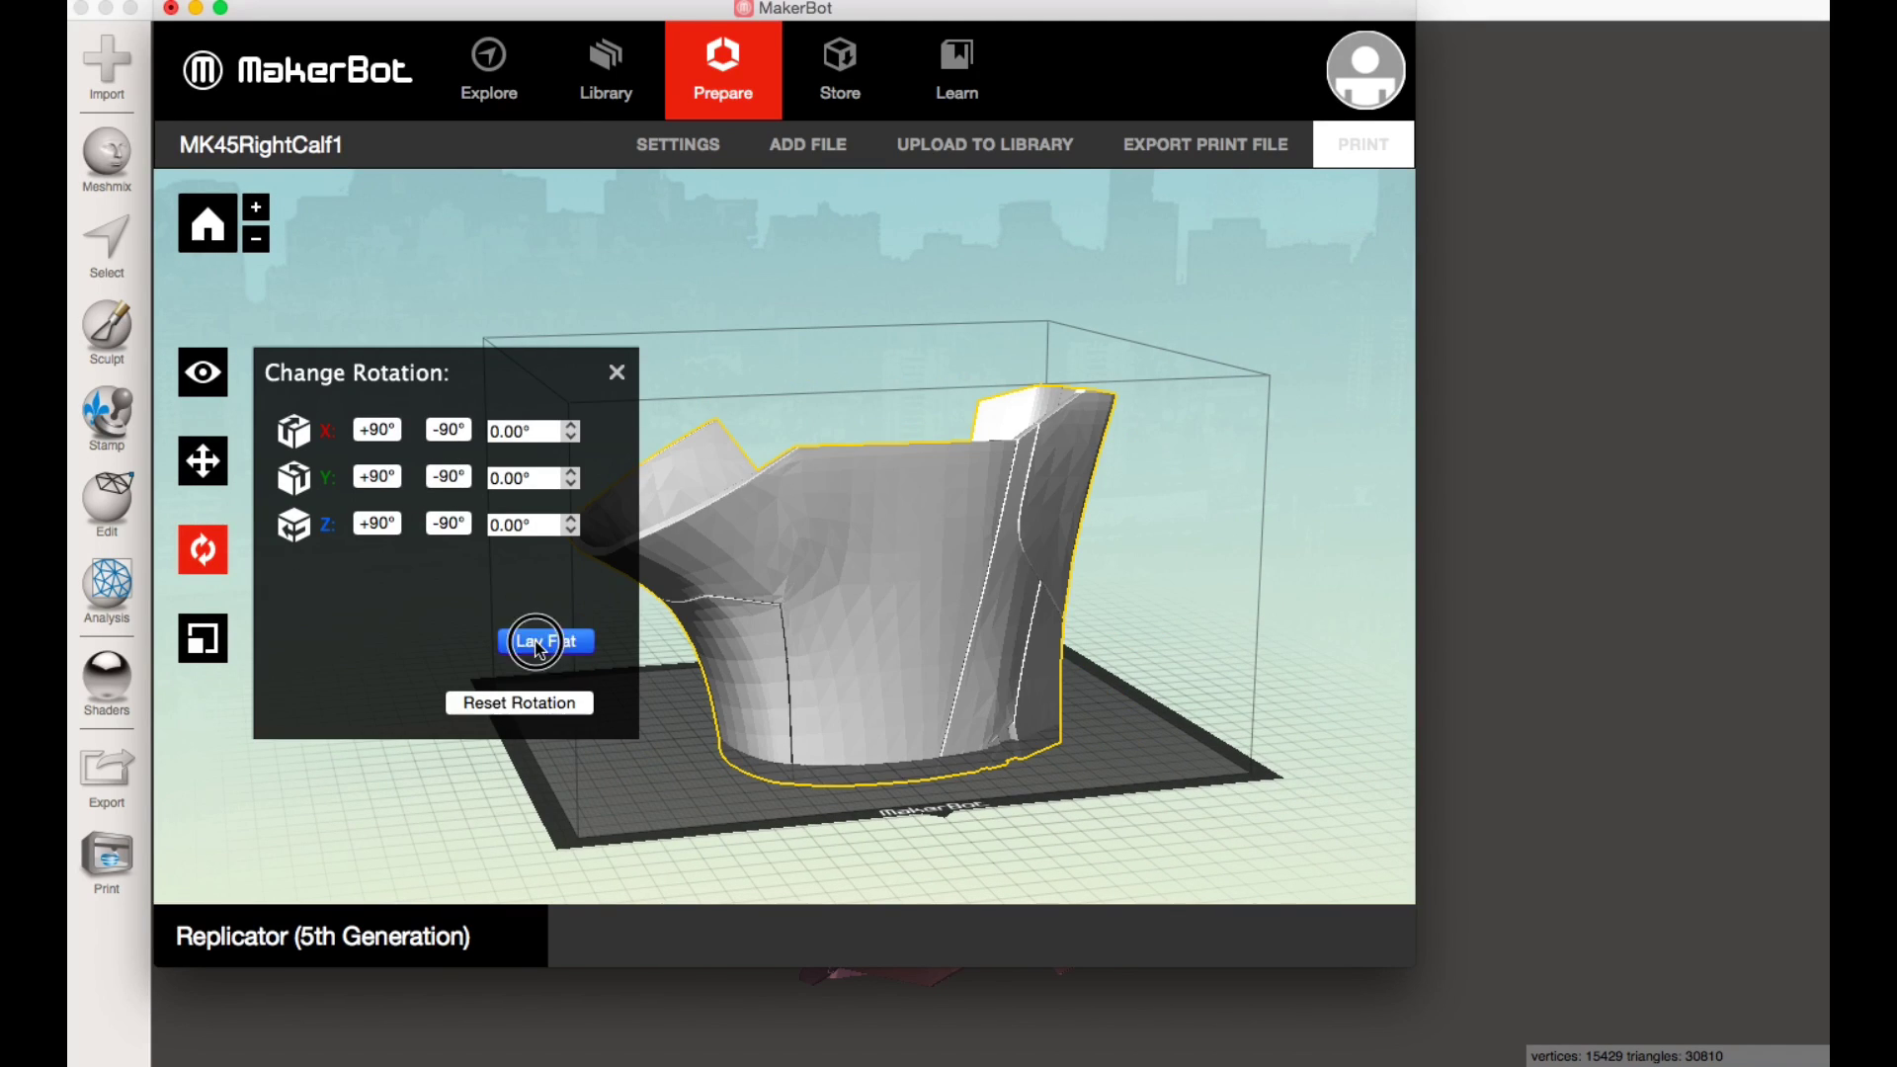
left_click(203, 460)
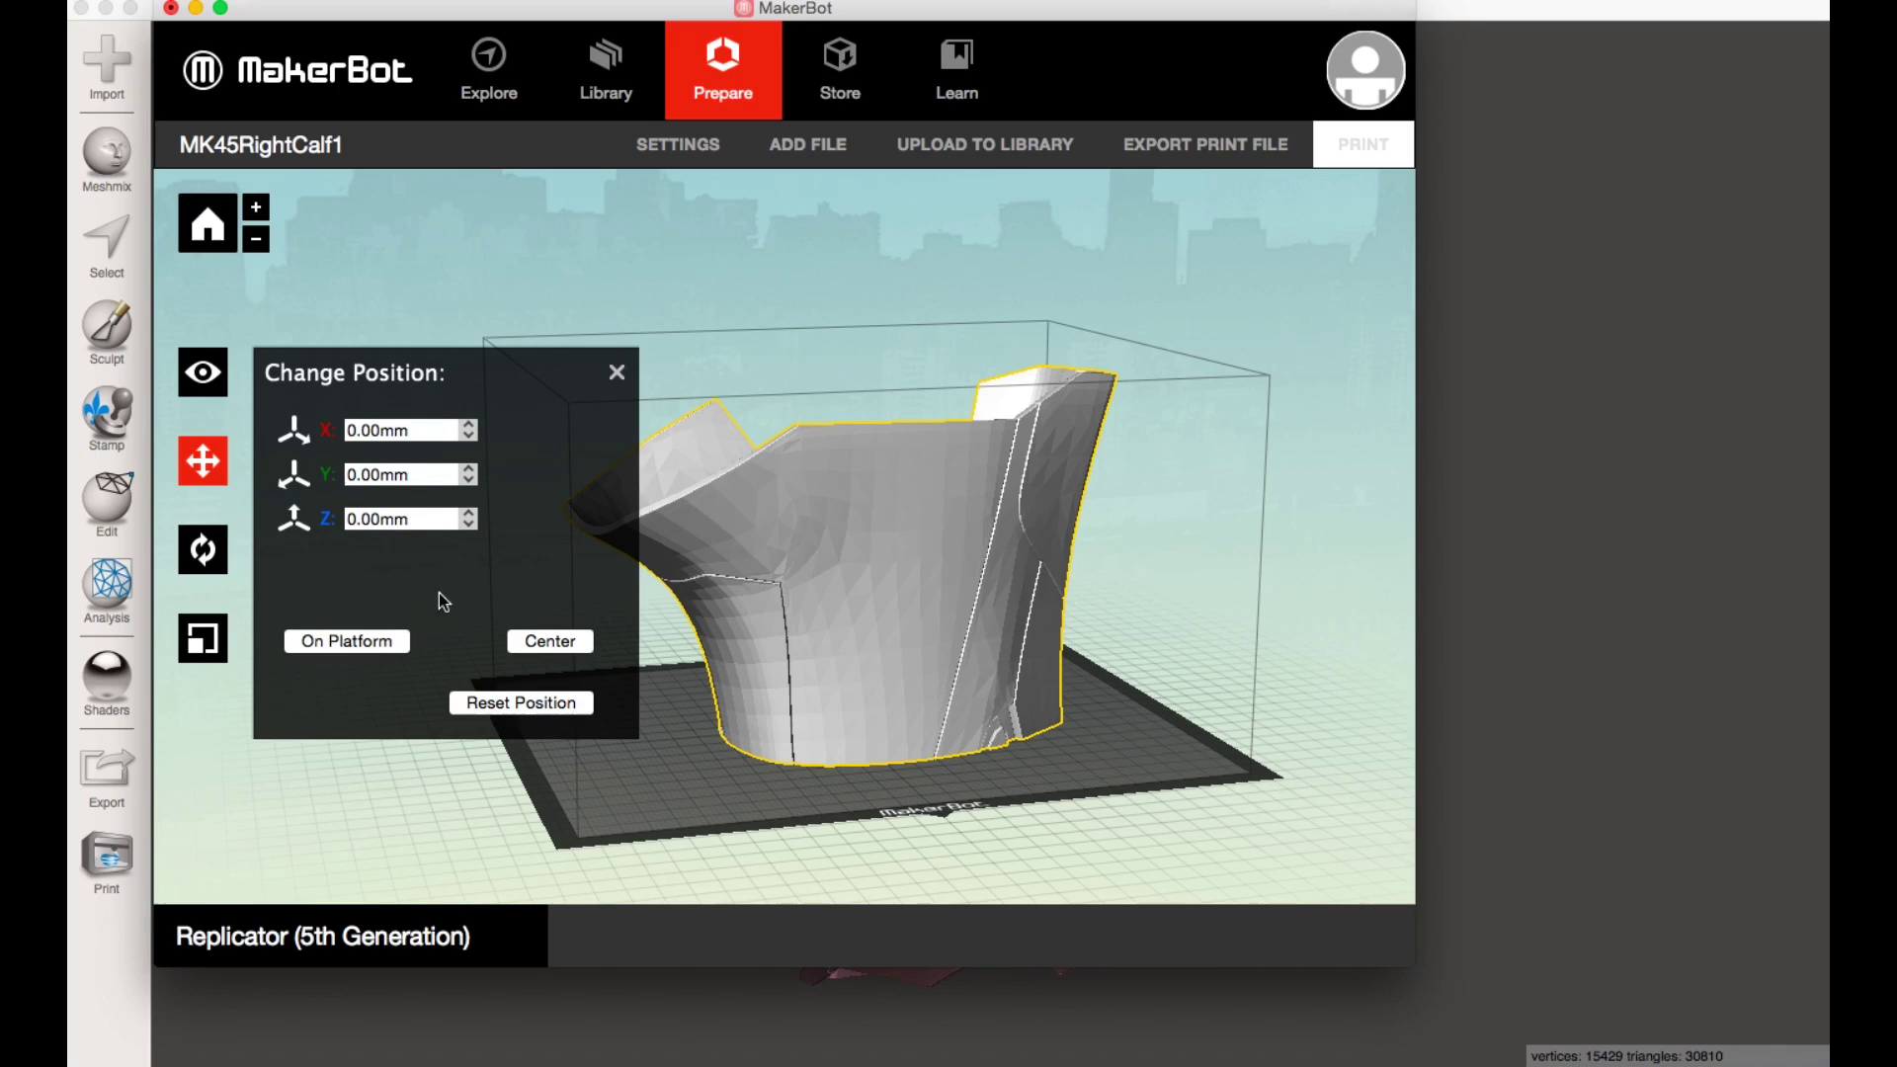
left_click(616, 372)
- Set the print's layer height to 0.30 mm, enable supports in the quick print settings, and apply them
left_click_drag(746, 545, 720, 430)
left_click(693, 158)
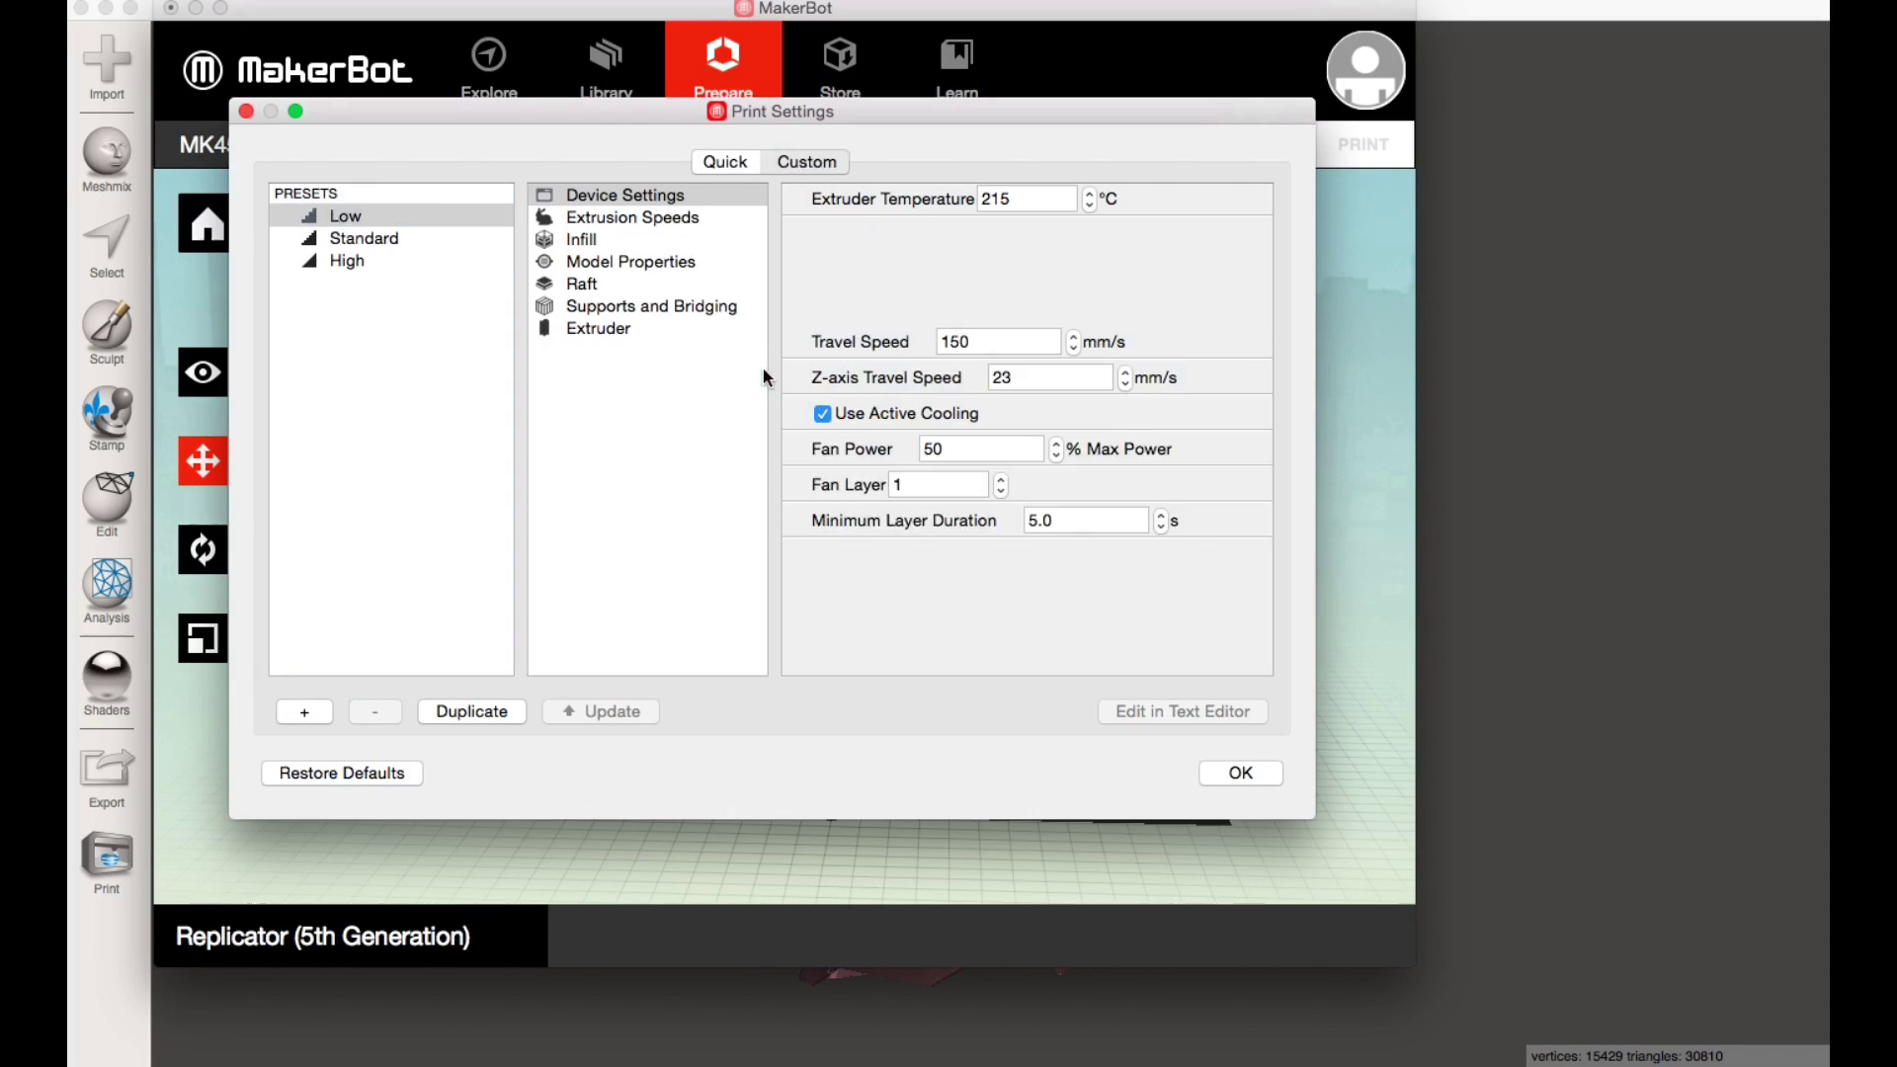
left_click(725, 164)
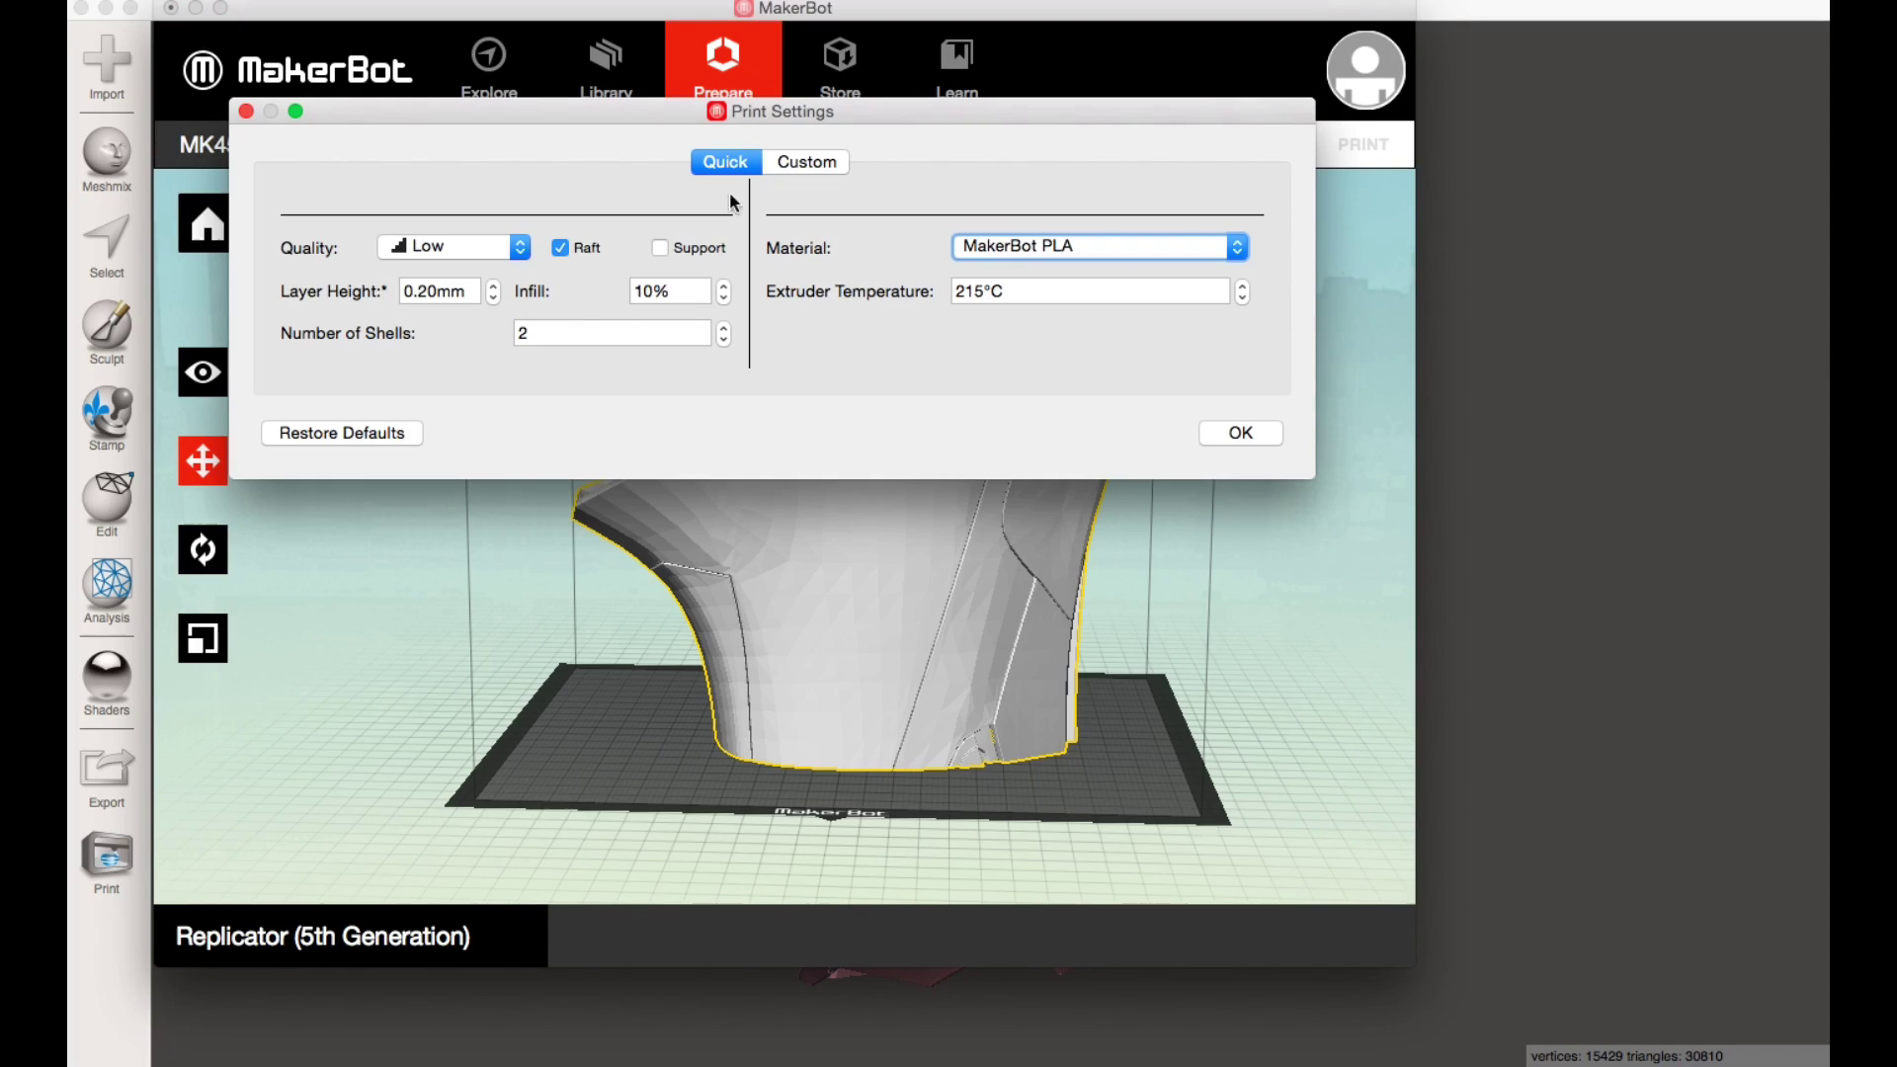
left_click(493, 285)
left_click(493, 285)
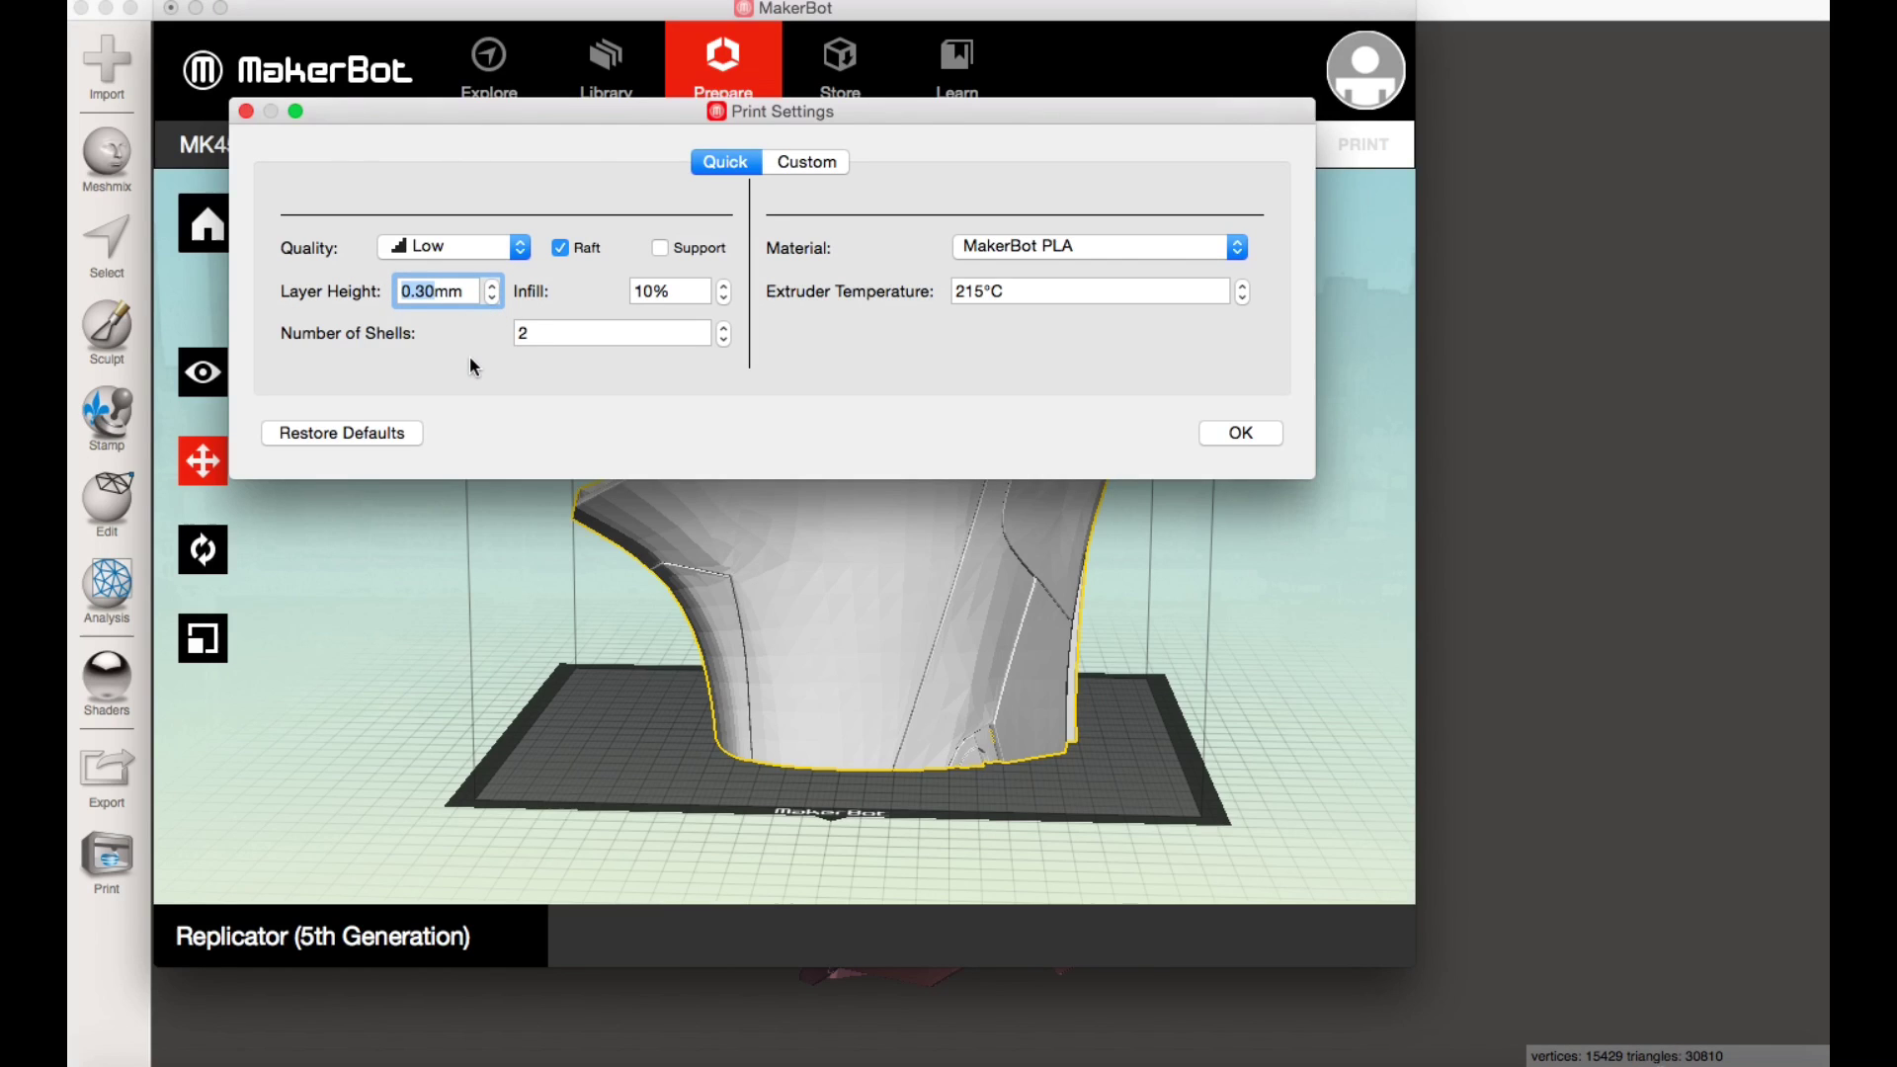
left_click(660, 249)
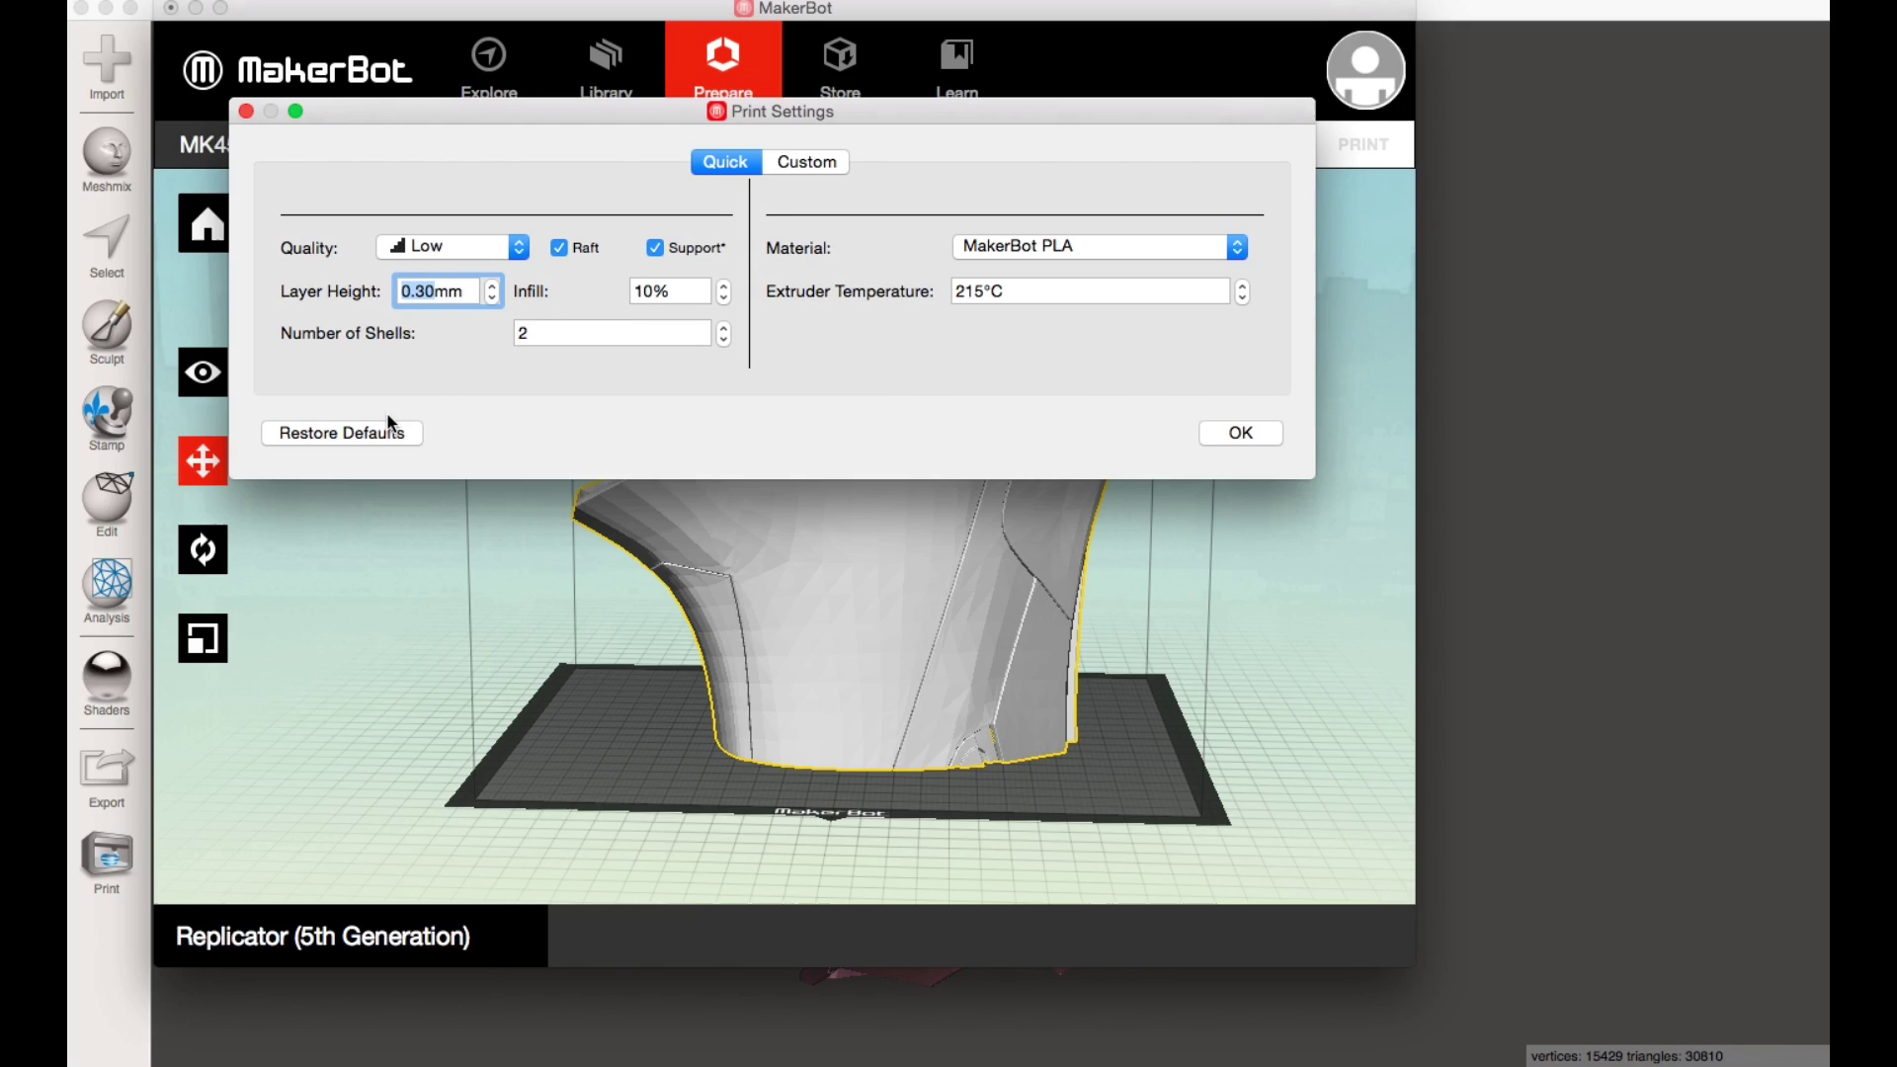
left_click(1242, 432)
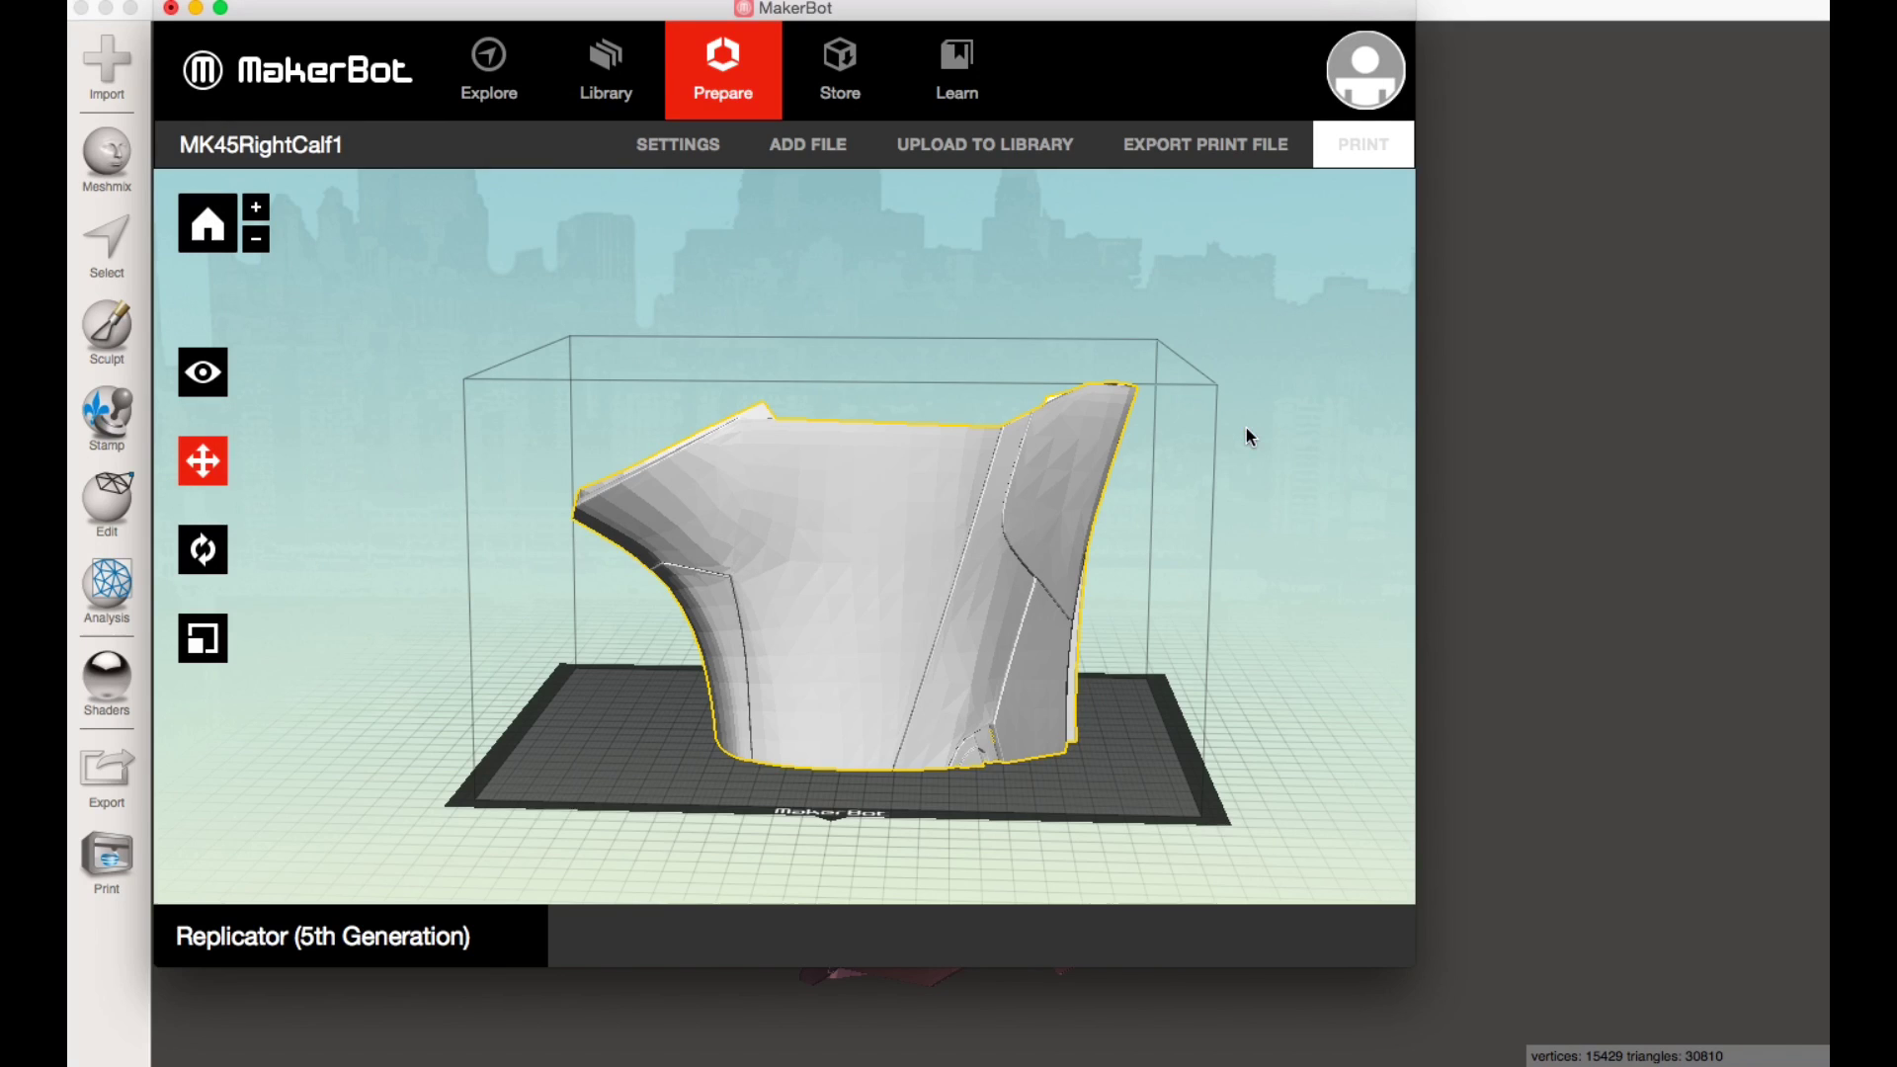
- Slice the calf model for print file export, examine its toolpath preview with supports, and close the preview
left_click_drag(995, 550, 1116, 158)
left_click(1197, 156)
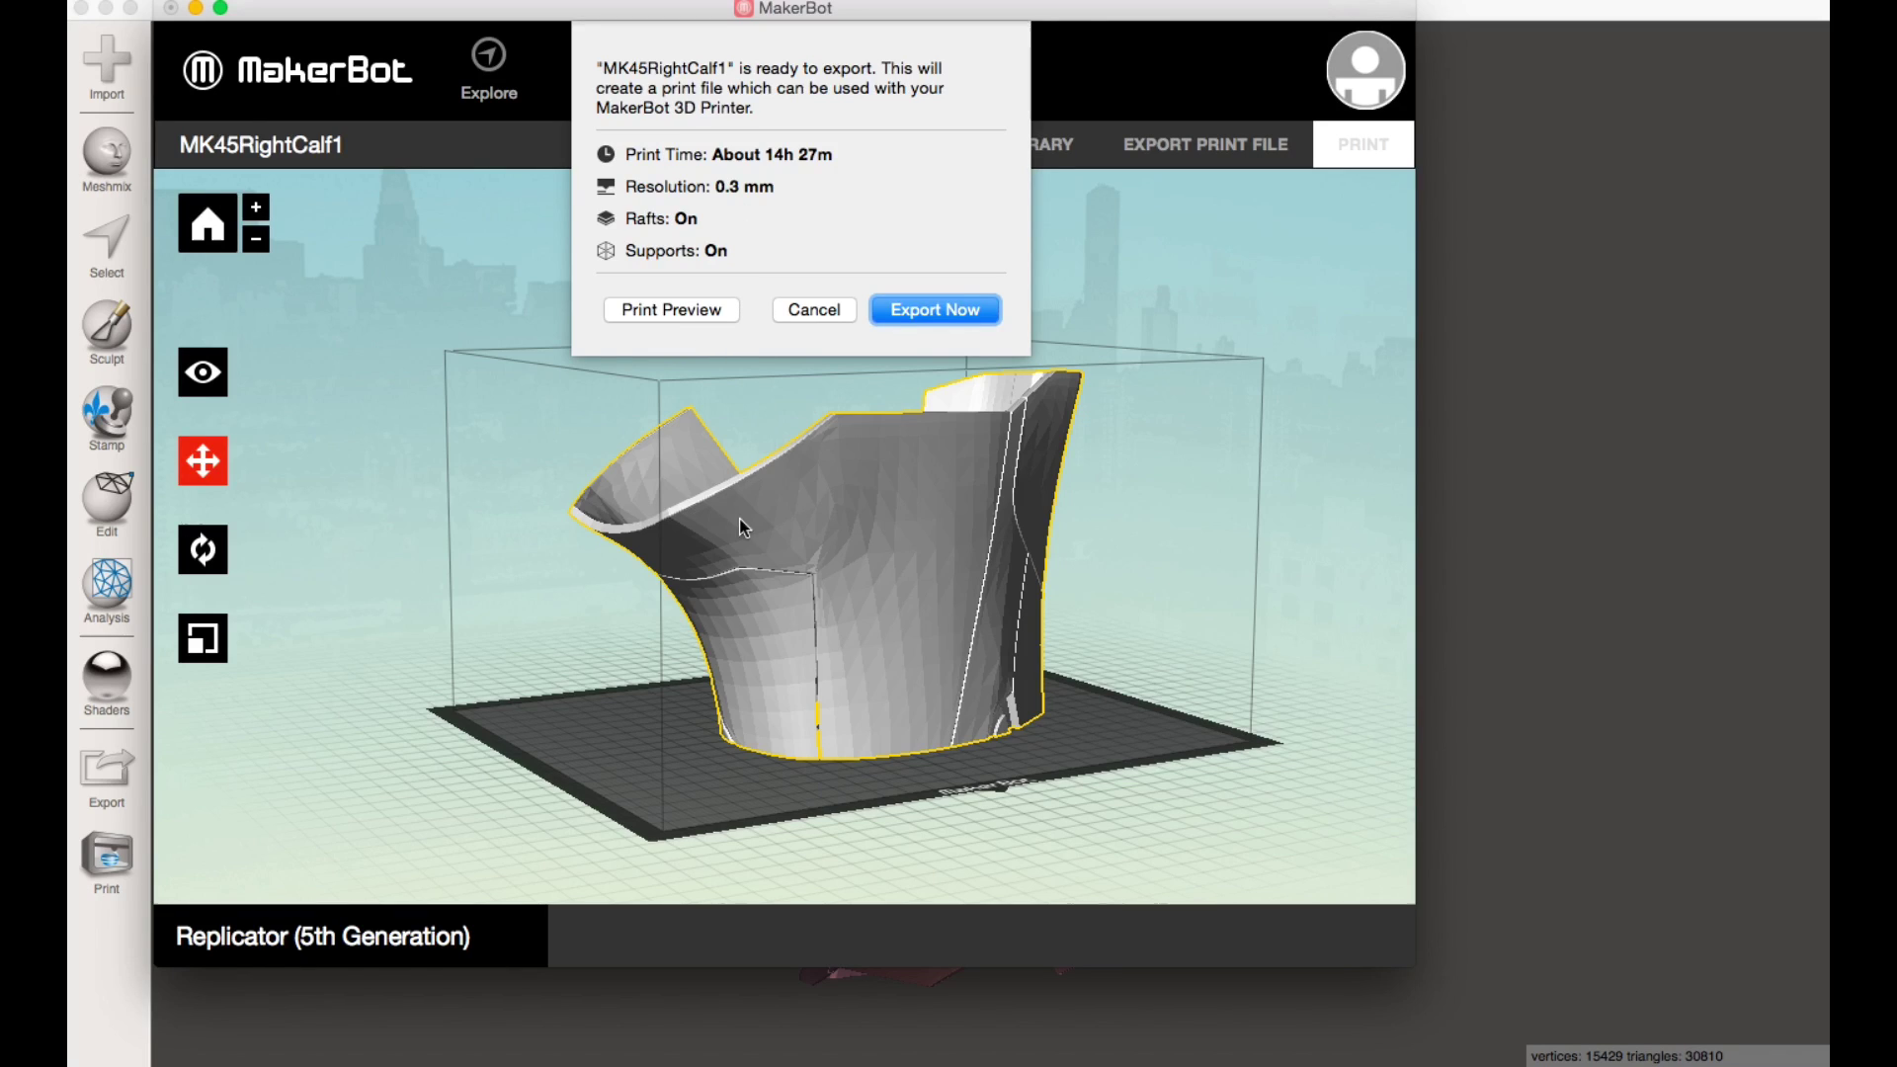
left_click(703, 308)
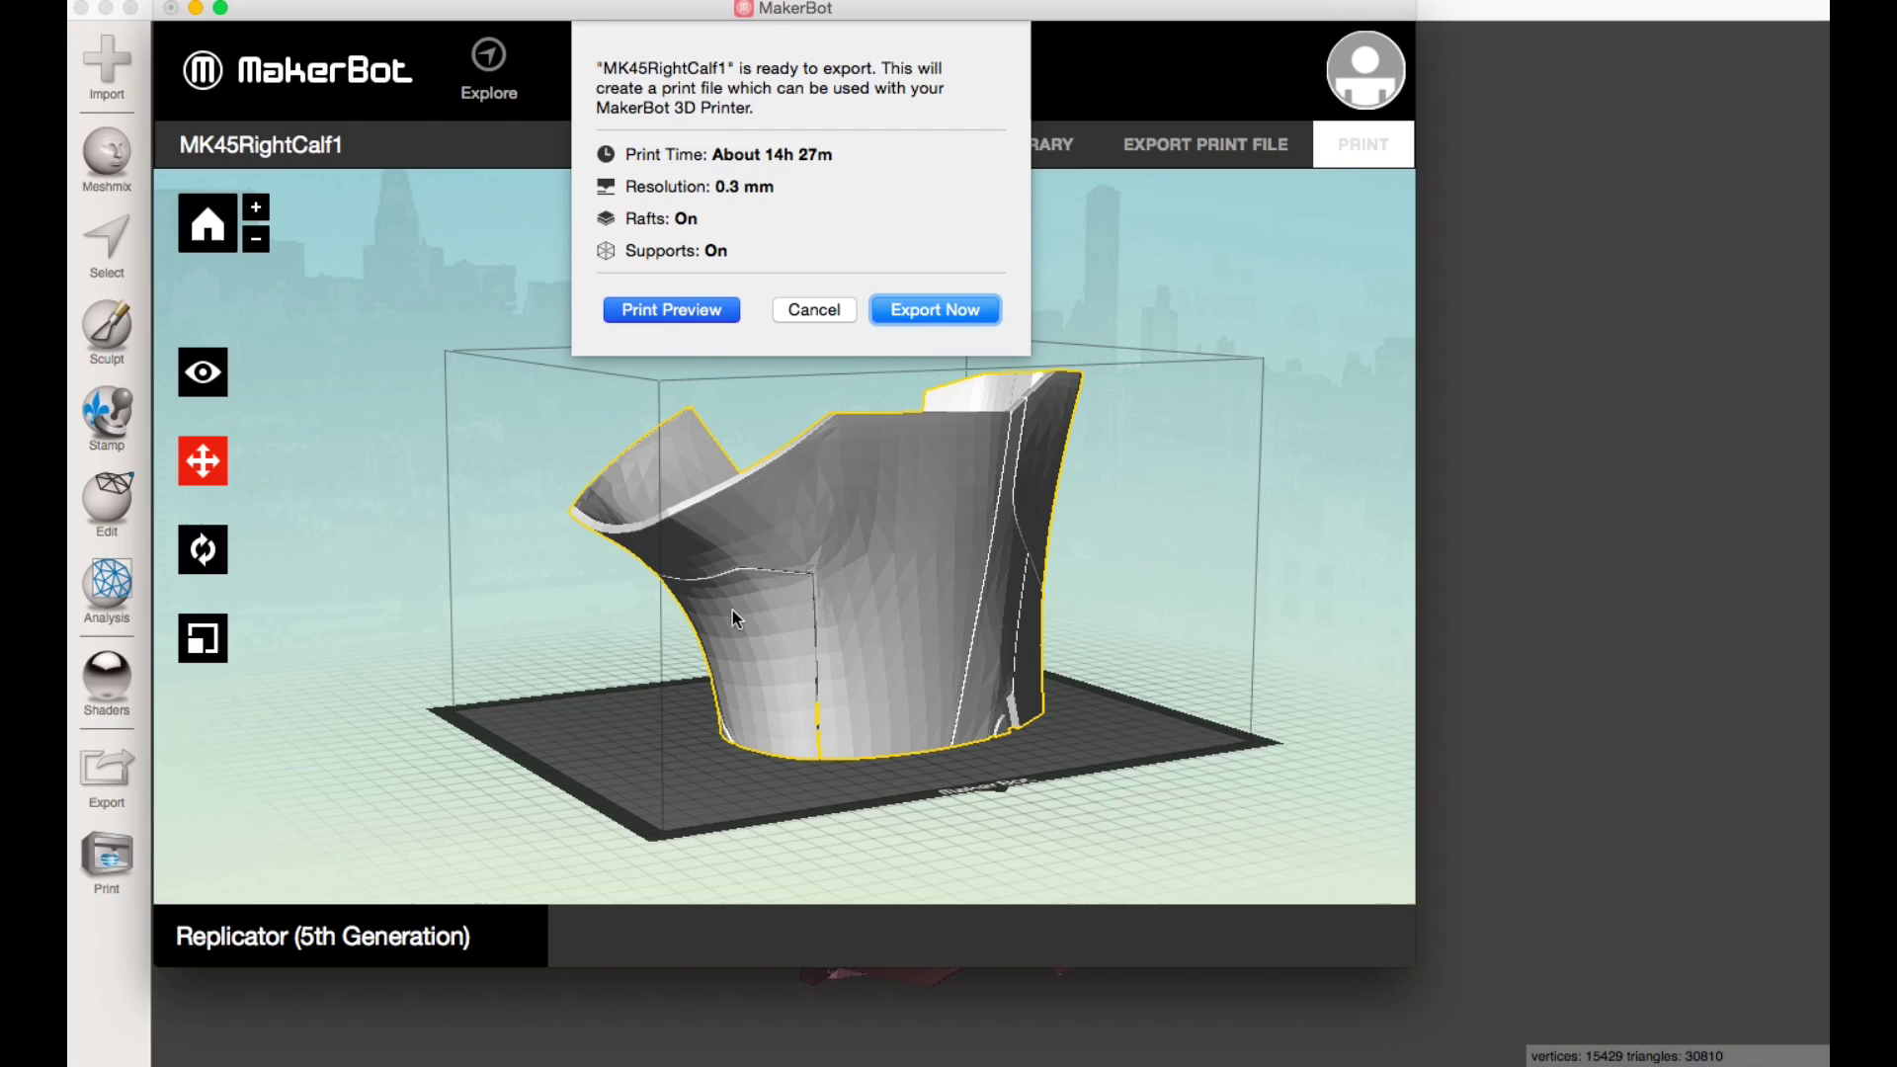
left_click(703, 555)
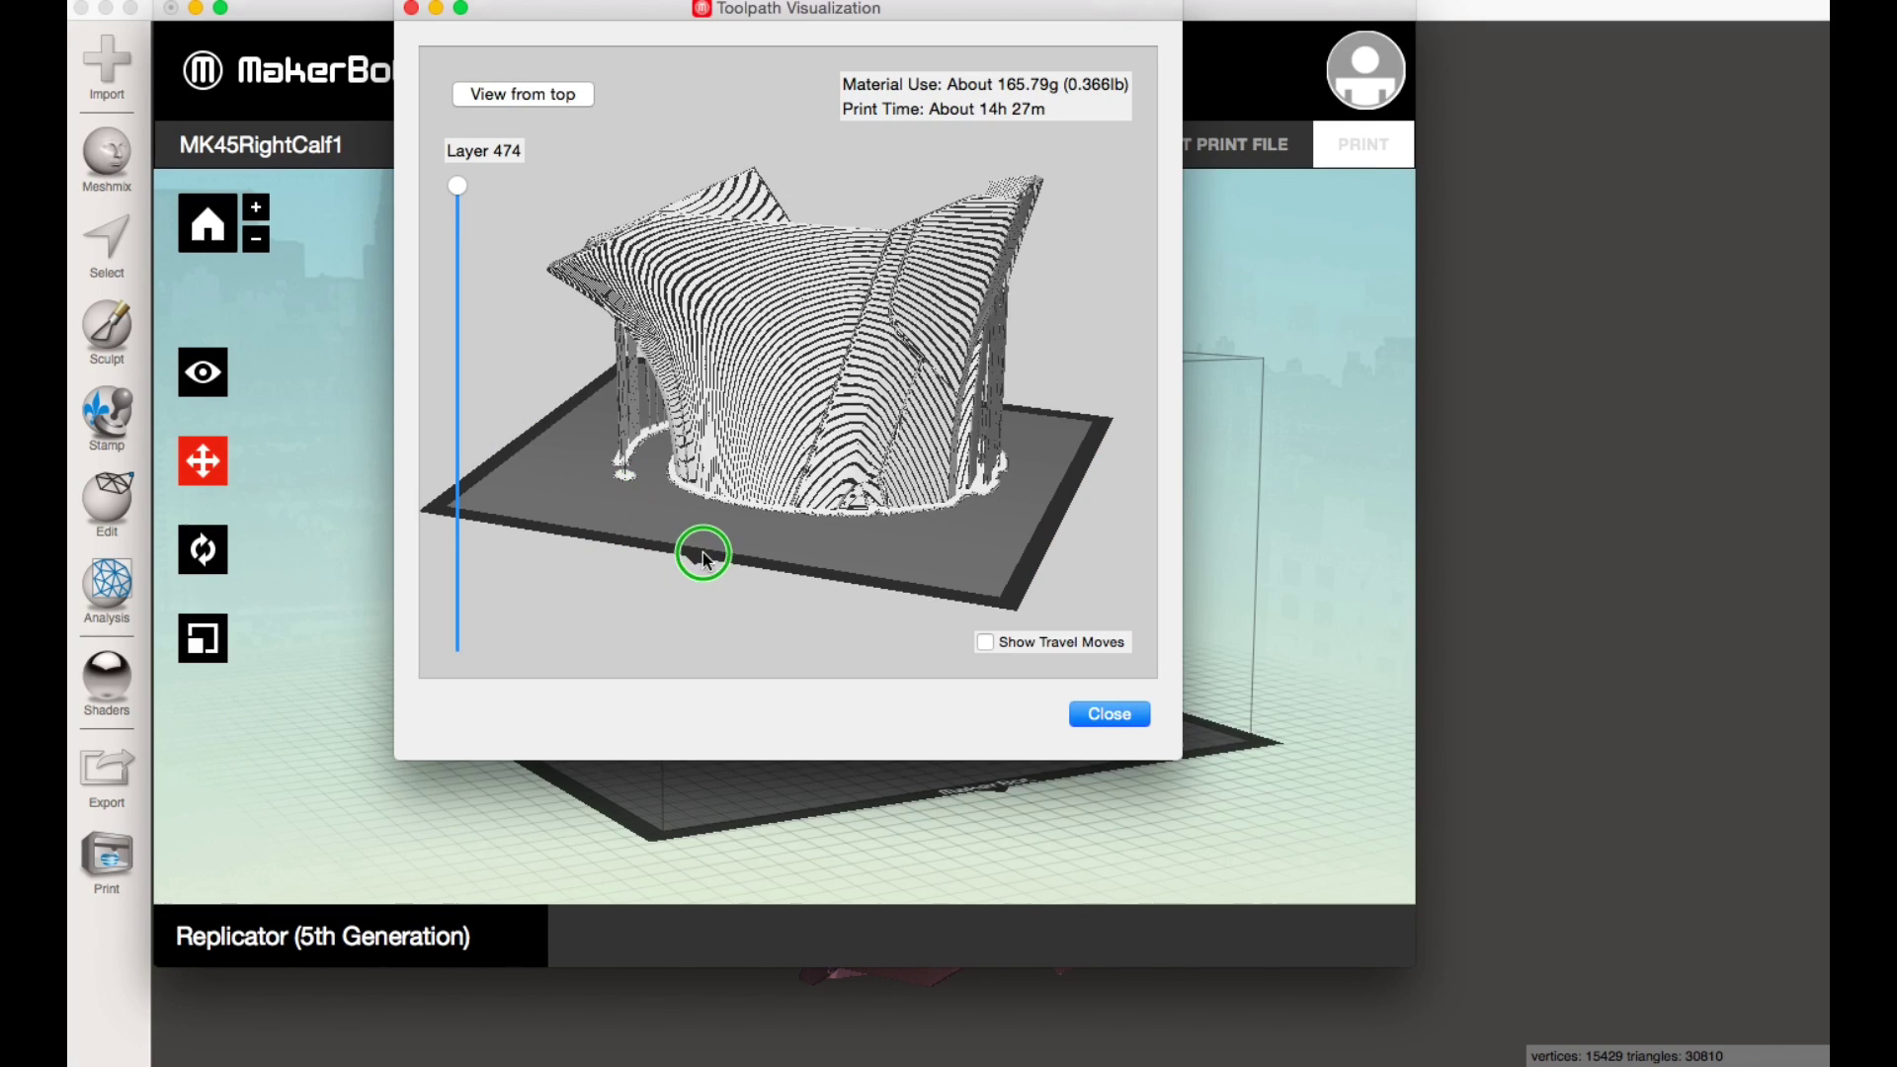
left_click_drag(706, 558, 1029, 711)
left_click(1095, 713)
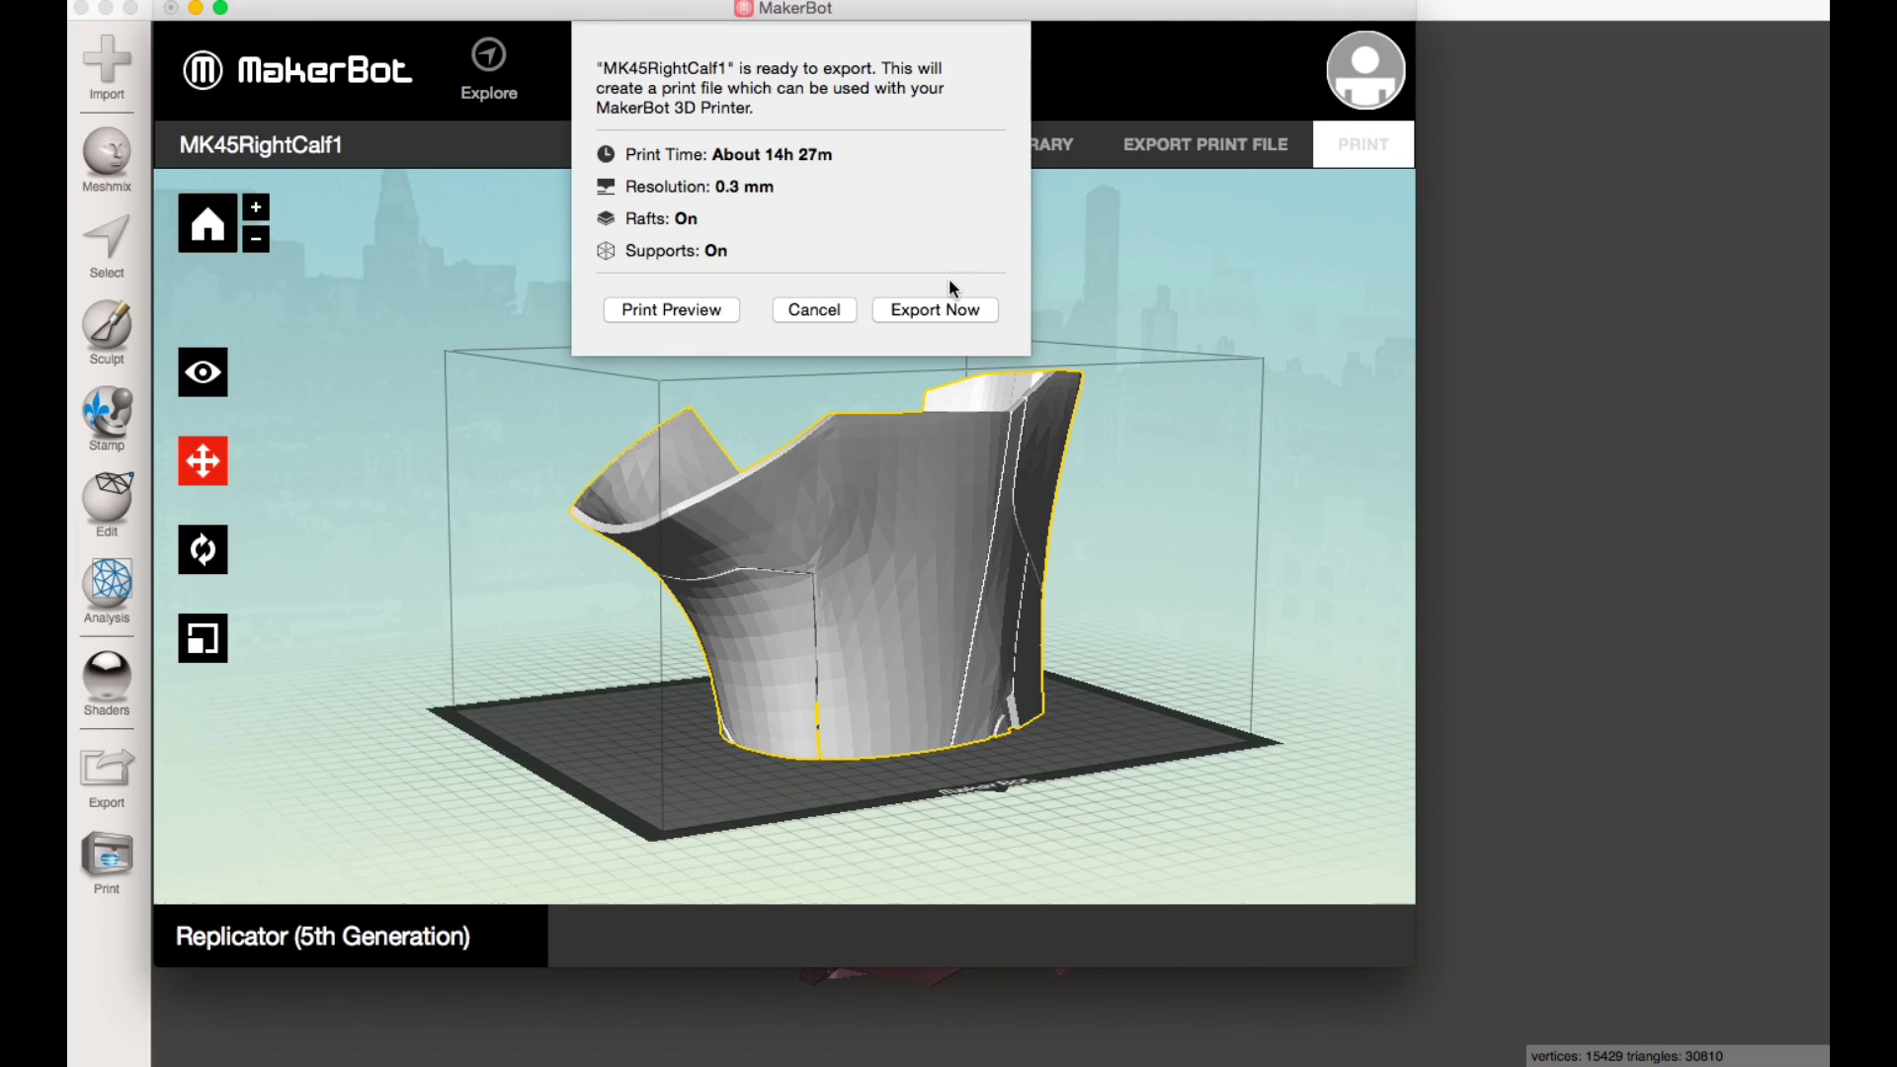